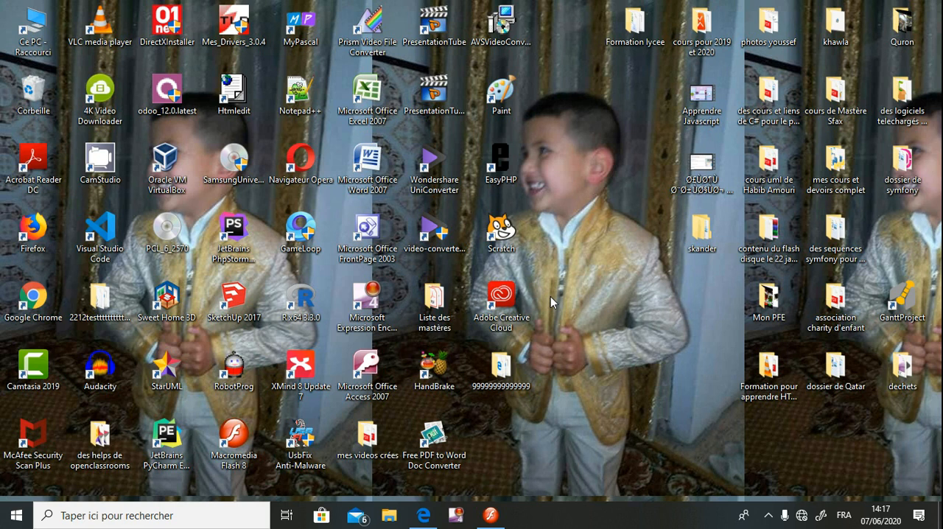
Launch Macromedia Flash 8 from the desktop
click(238, 462)
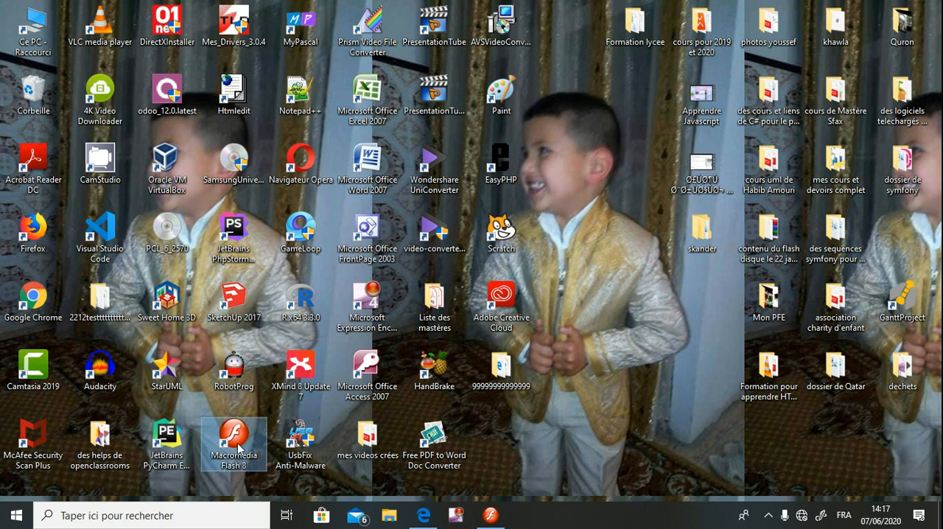
double_click(234, 443)
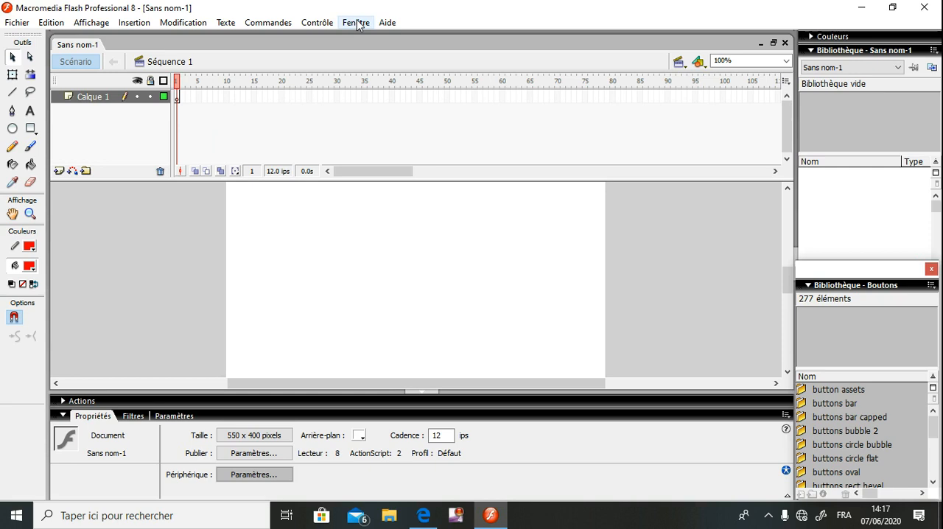
click(172, 23)
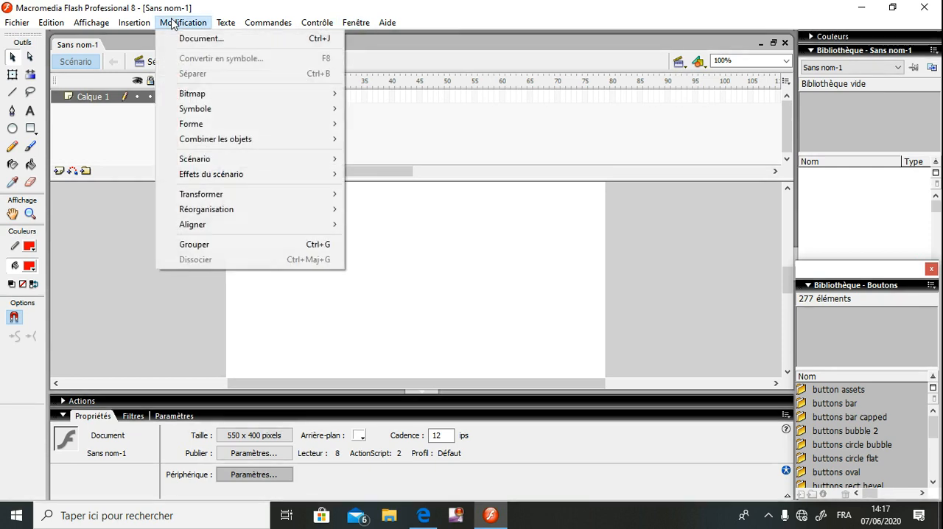
mouse_move(358, 29)
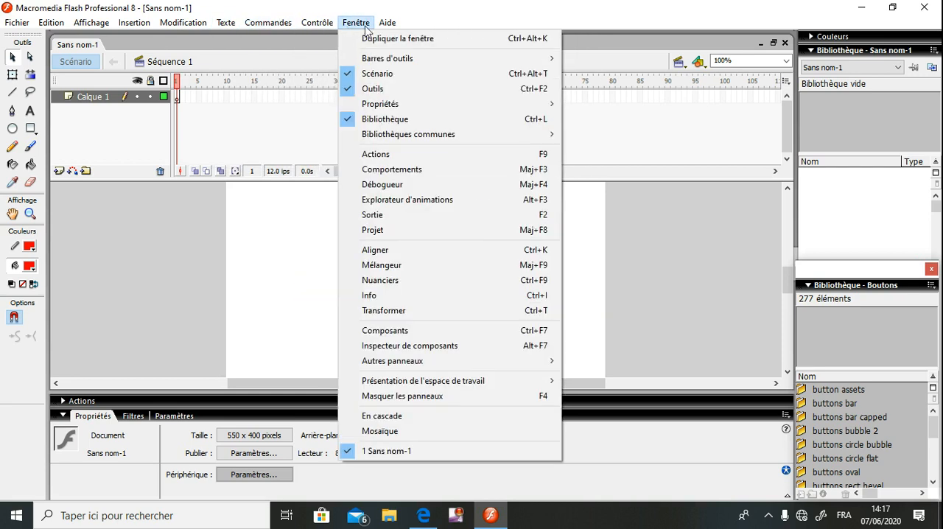
click(182, 207)
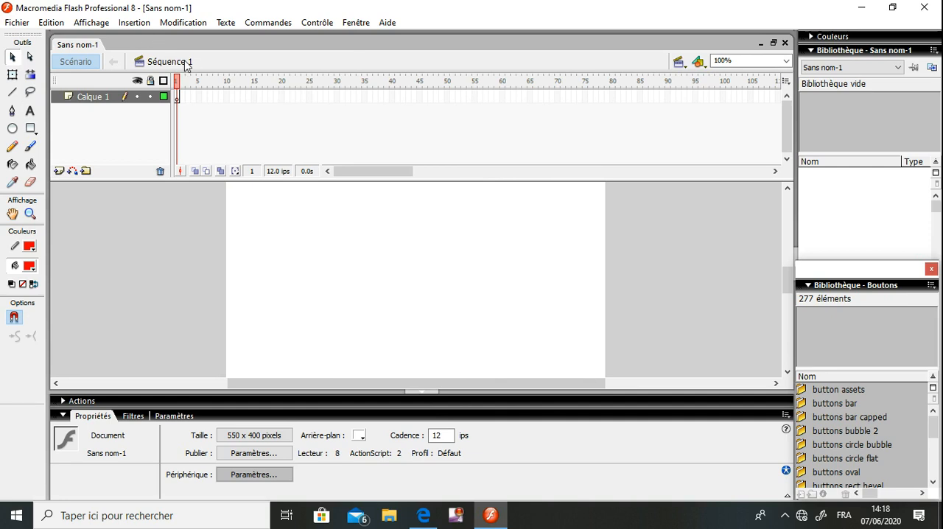
click(684, 64)
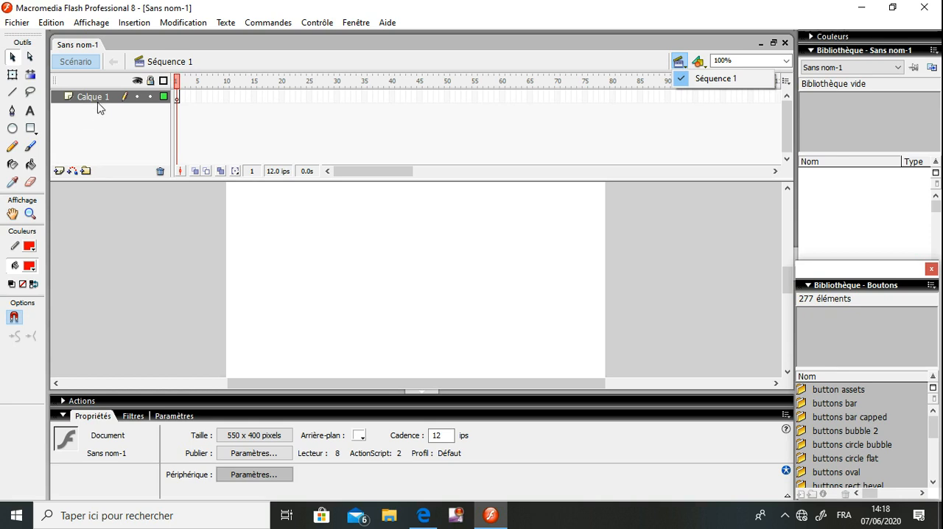
Add two new layers above Calque 1, plus a motion guide layer on the uppermost one
click(59, 171)
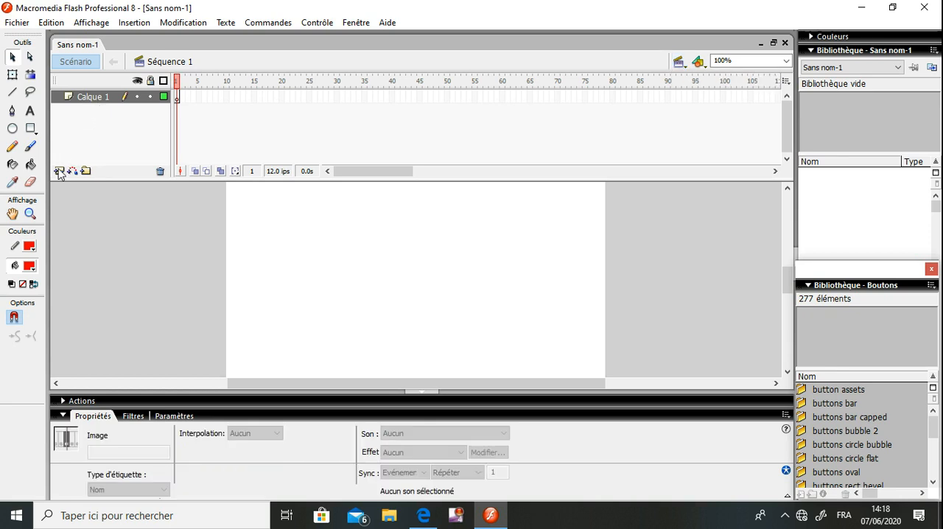
click(59, 171)
click(59, 171)
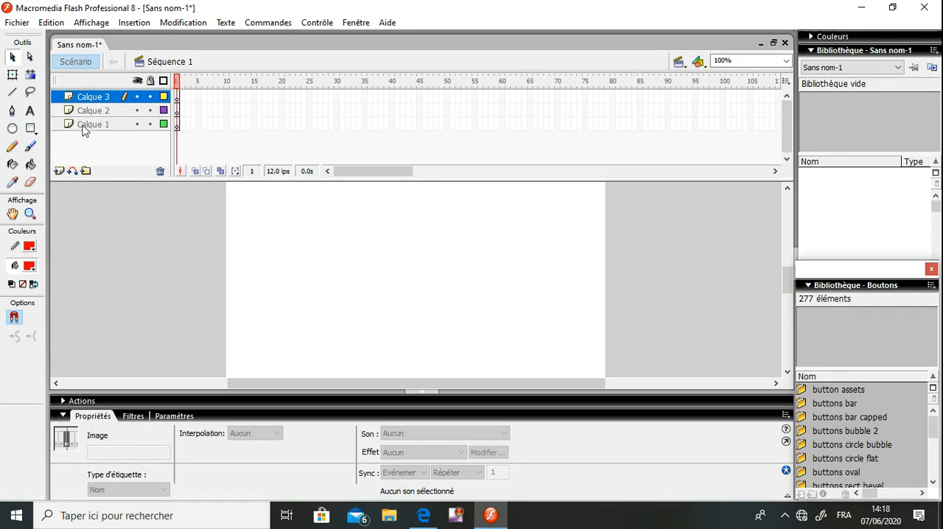
click(72, 171)
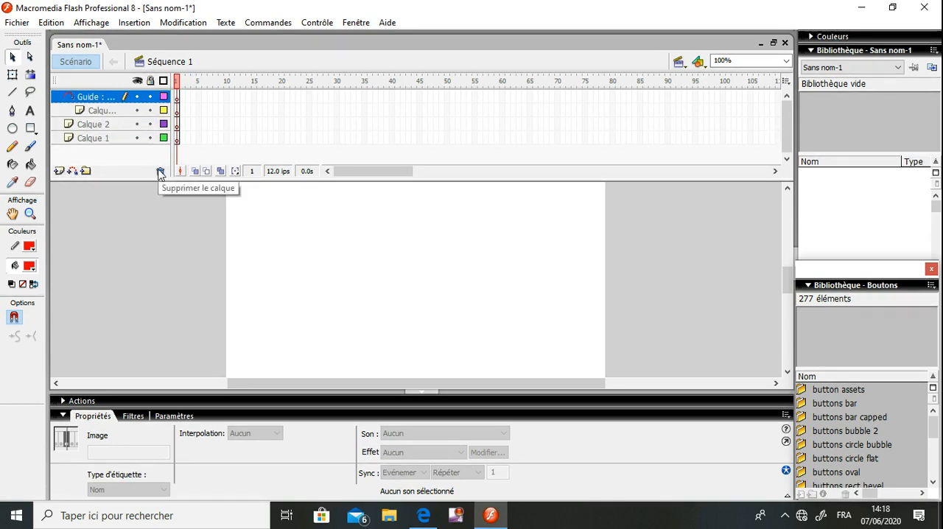
Delete the motion guide and the two added layers, keeping only Calque 1
click(160, 172)
click(159, 171)
click(160, 171)
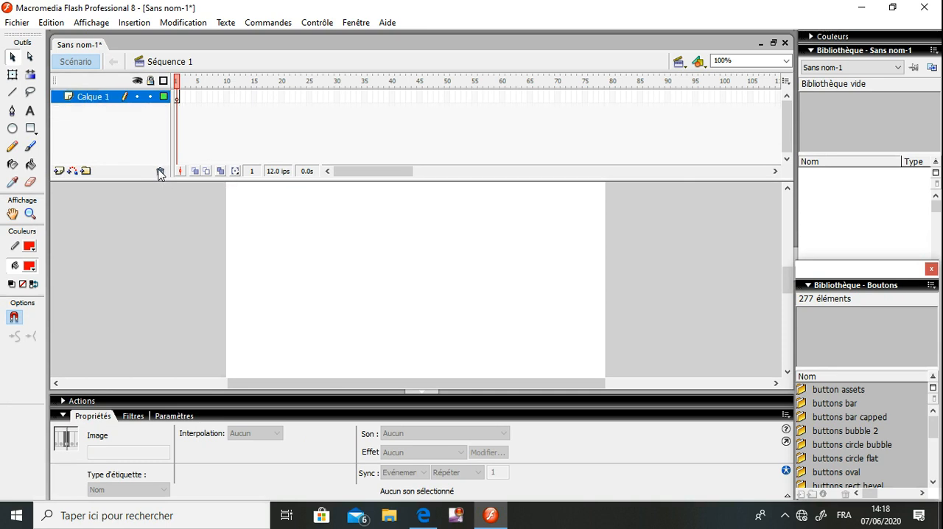
click(151, 98)
click(152, 97)
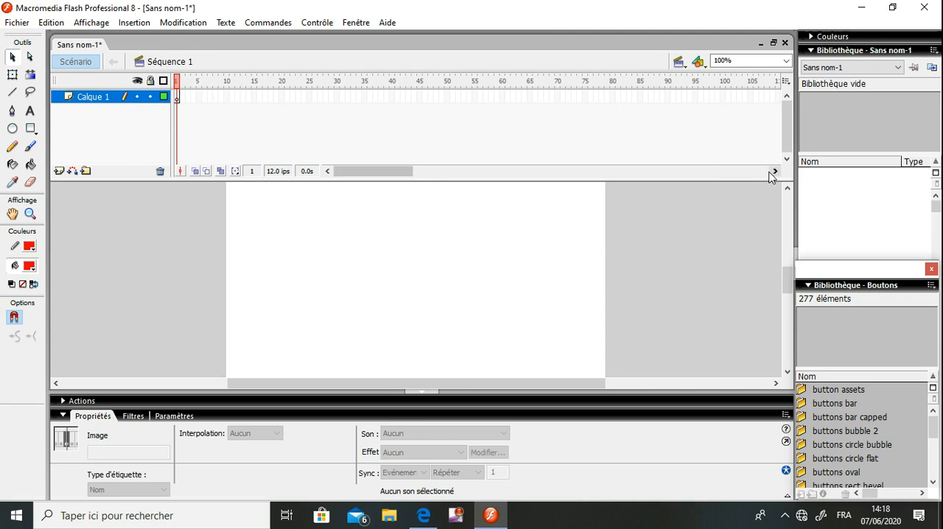
drag(394, 175, 298, 157)
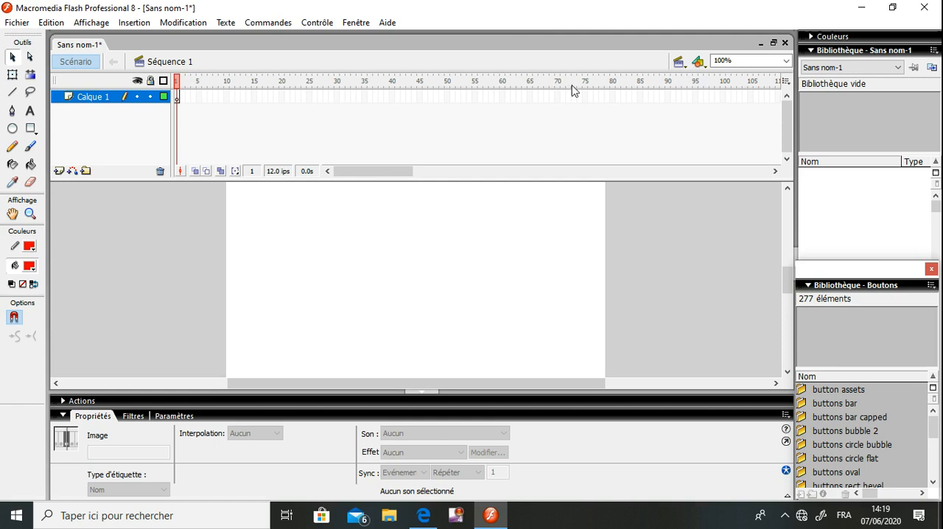
click(216, 250)
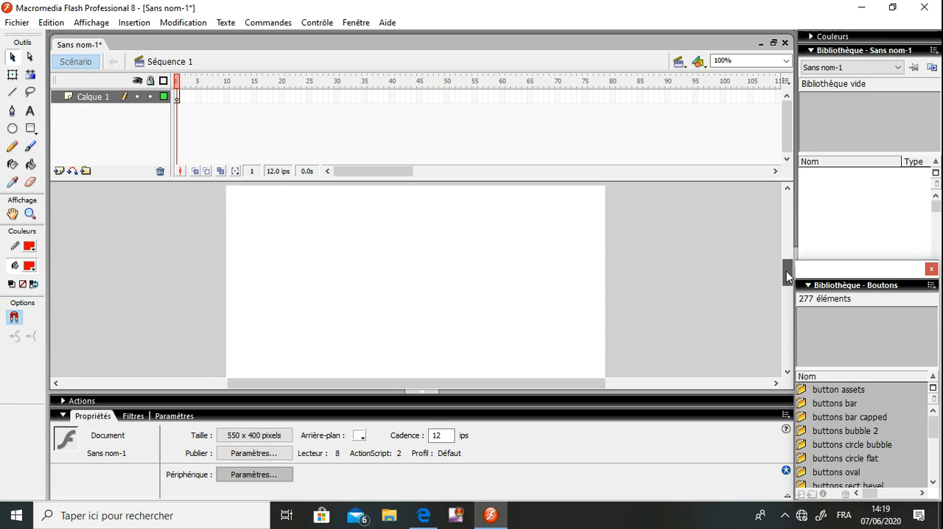
mouse_move(781, 283)
mouse_down()
mouse_move(782, 263)
mouse_move(782, 276)
mouse_up()
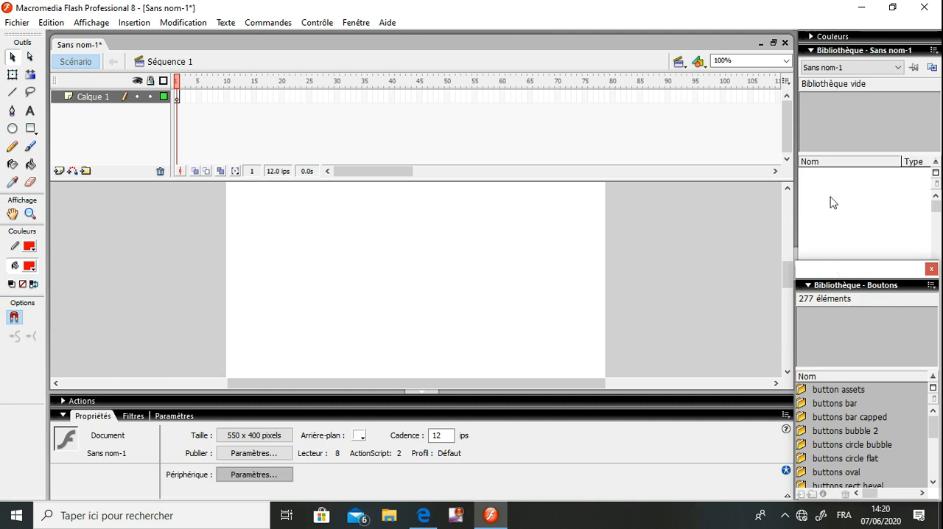
Expand the colour mixer settings and create a new Clip-type symbol named cercle
click(835, 37)
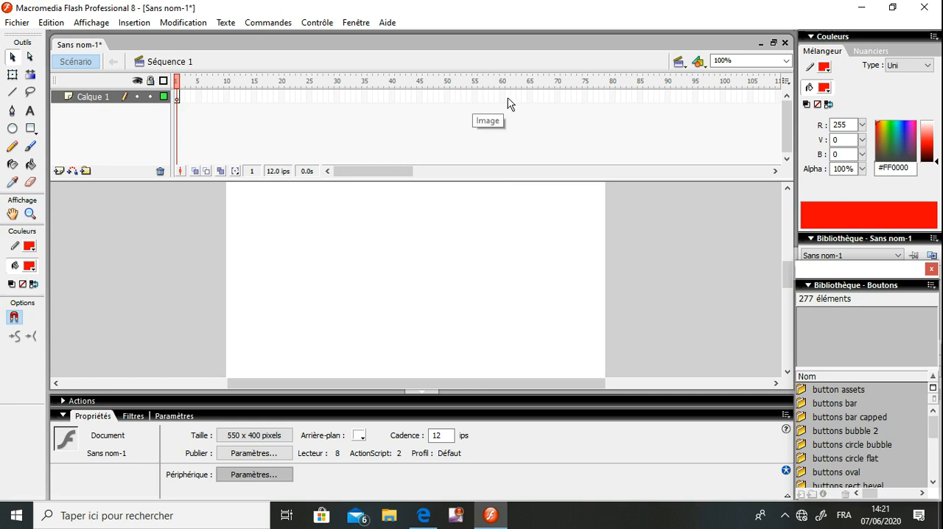
click(140, 26)
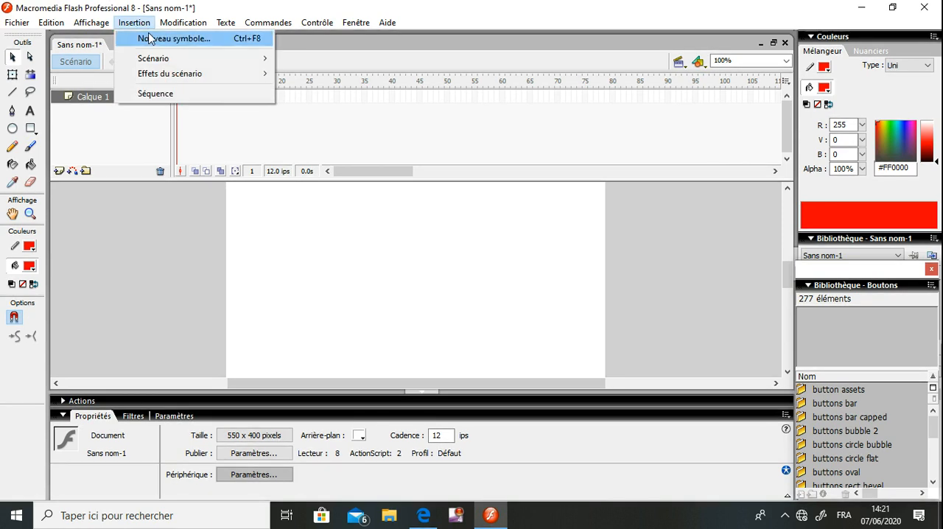
click(149, 38)
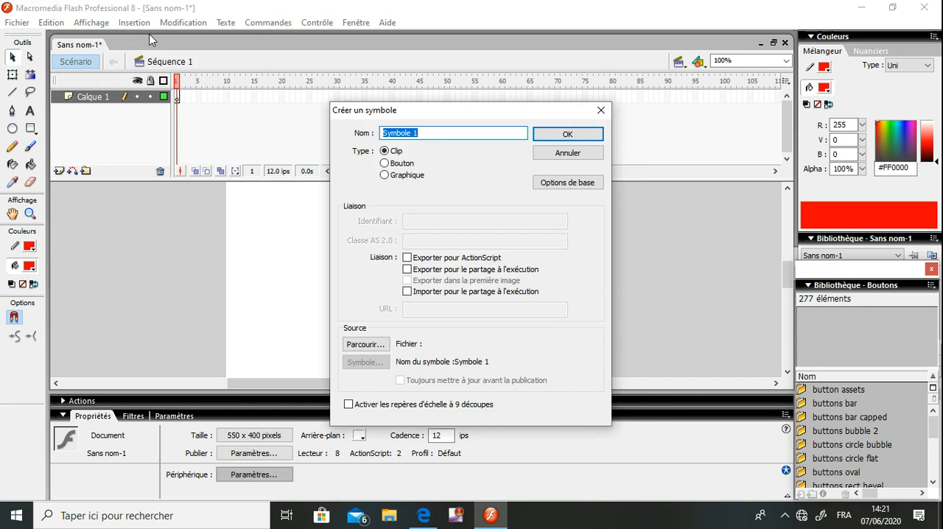
text(cercle)
click(556, 139)
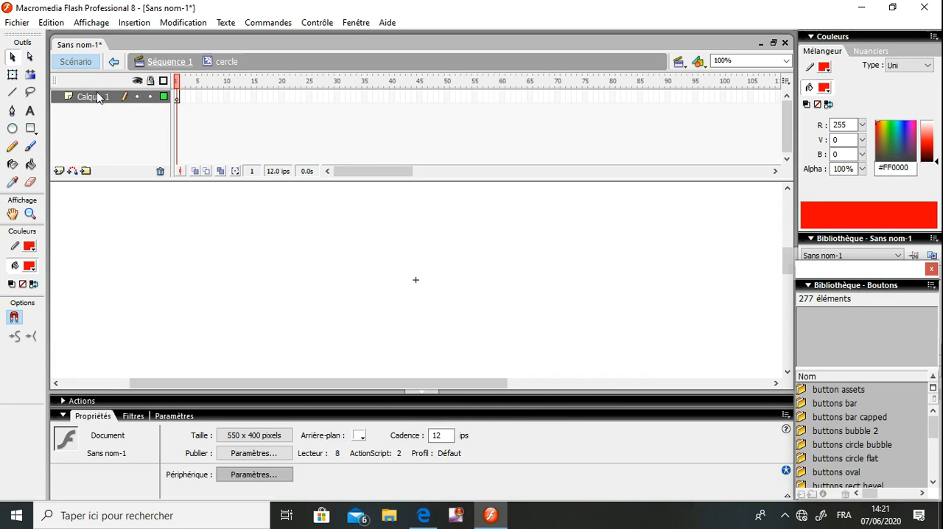
Draw a red circle about 90 px in diameter with the Oval tool, up and to the side of the symbol's centre mark
click(12, 130)
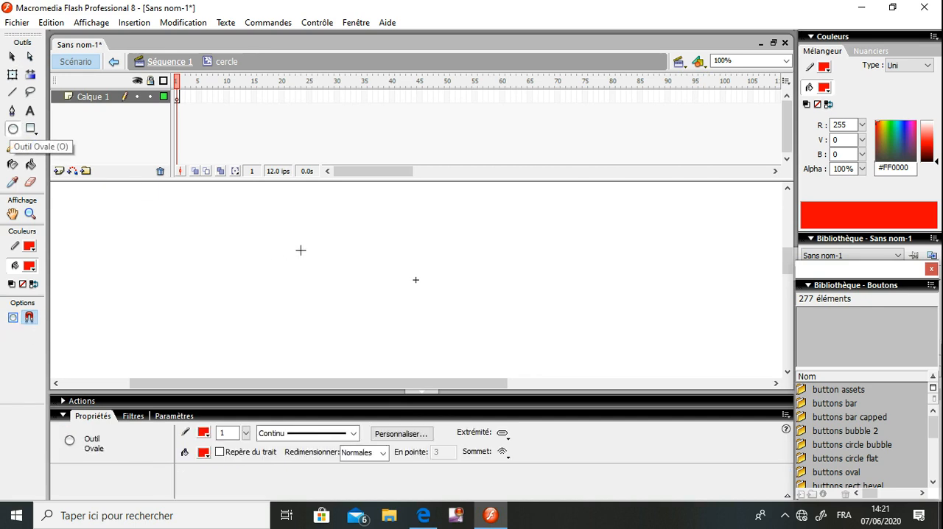
drag(301, 249, 338, 287)
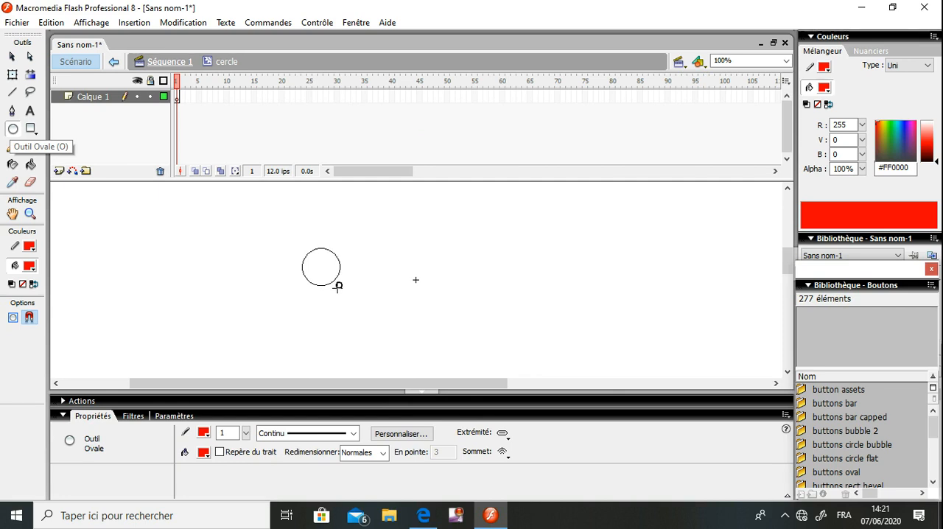
drag(338, 287, 358, 293)
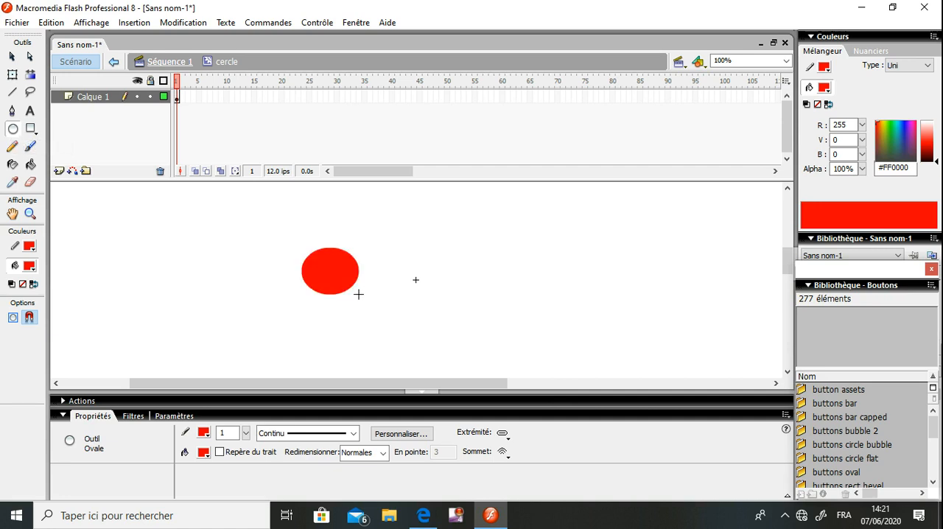
key(ctrl+z)
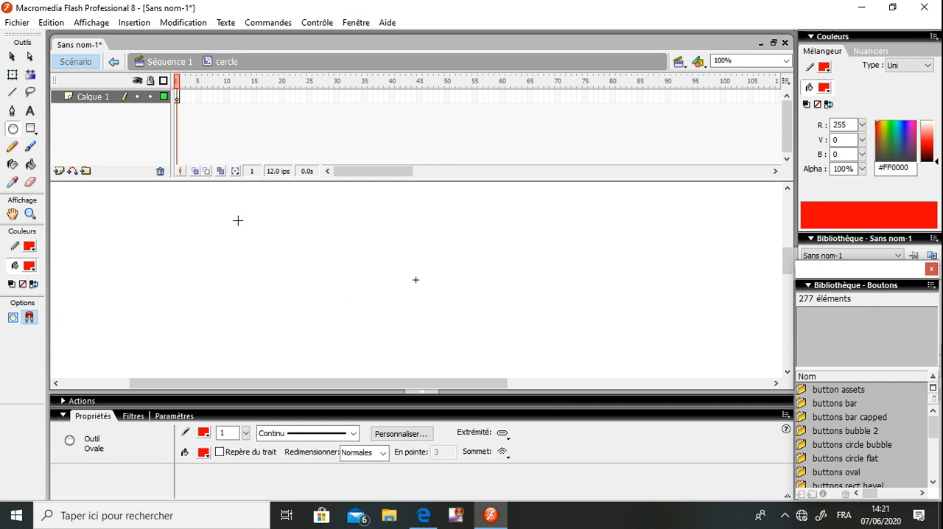
drag(251, 224, 313, 288)
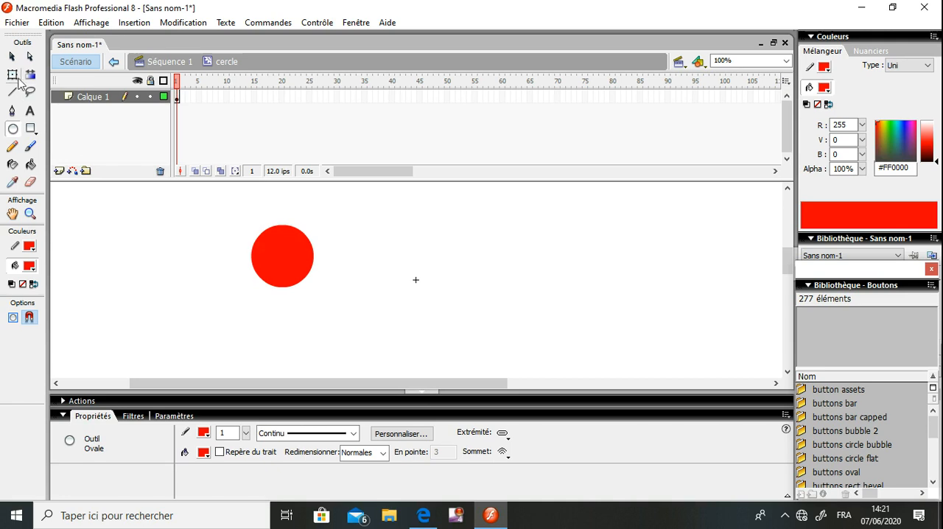
Move the whole circle, fill and outline together, closer to the centre mark at about X -141, Y -102
click(12, 59)
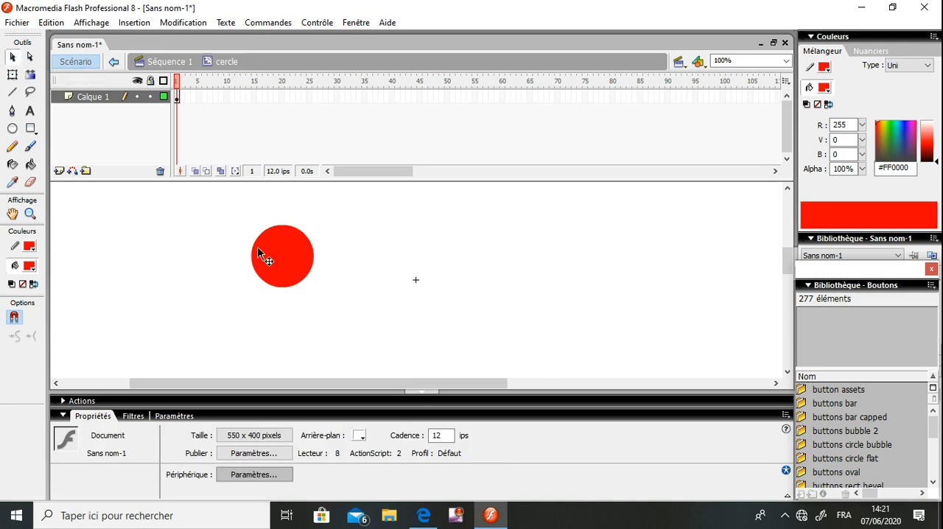
click(295, 263)
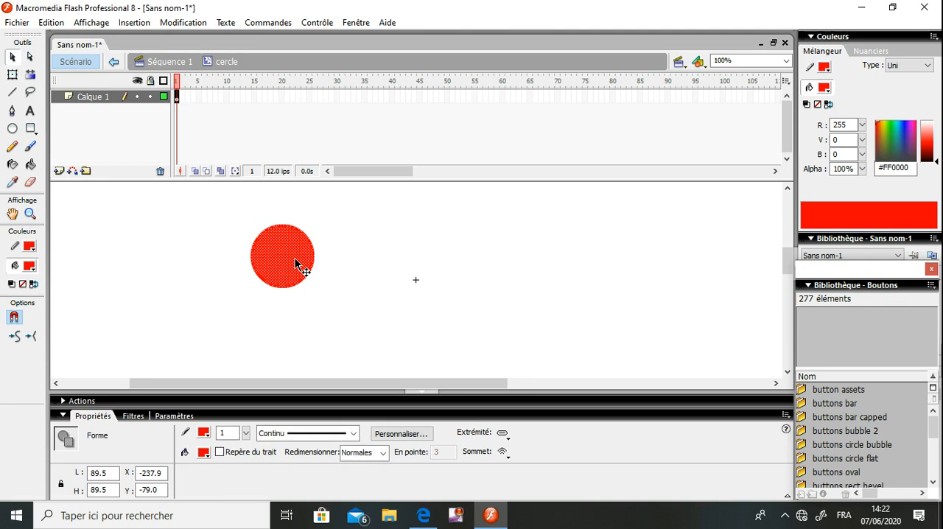
drag(294, 260, 362, 243)
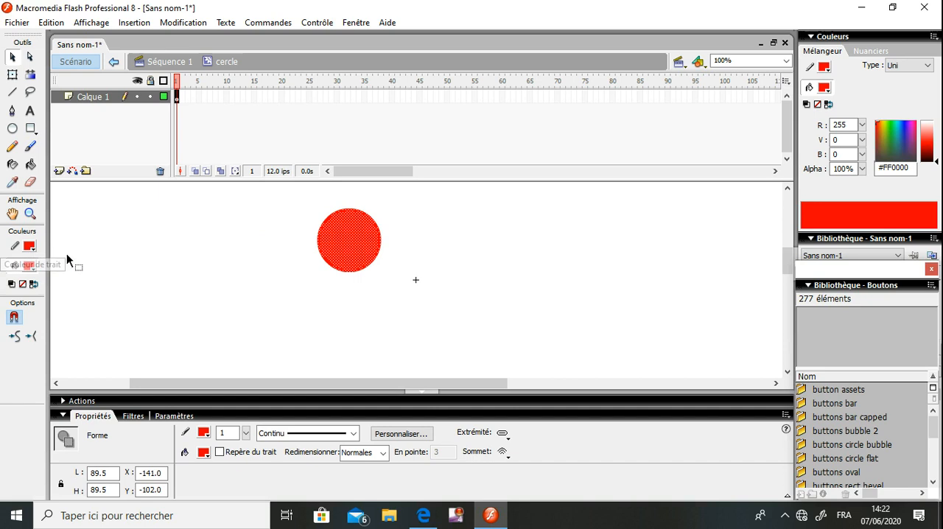
click(261, 249)
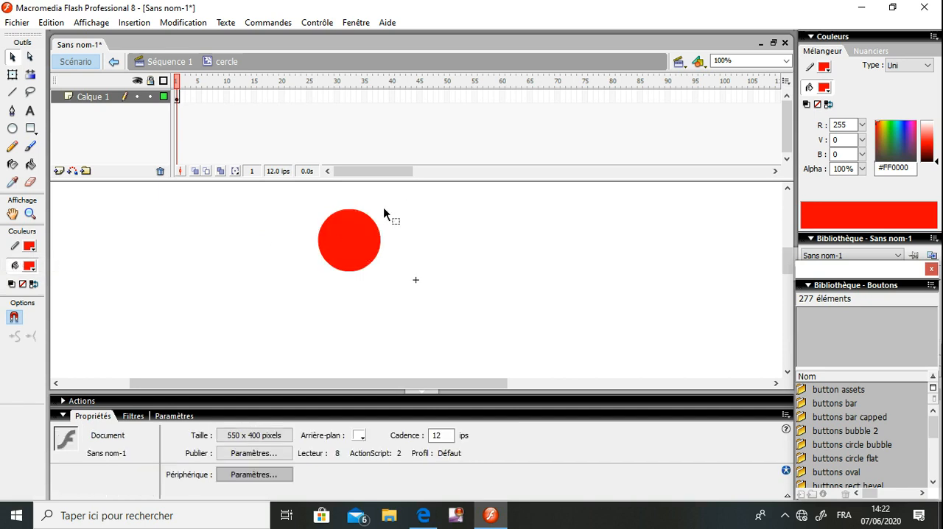
Change the circle's outline colour to blue #0000CC
click(364, 214)
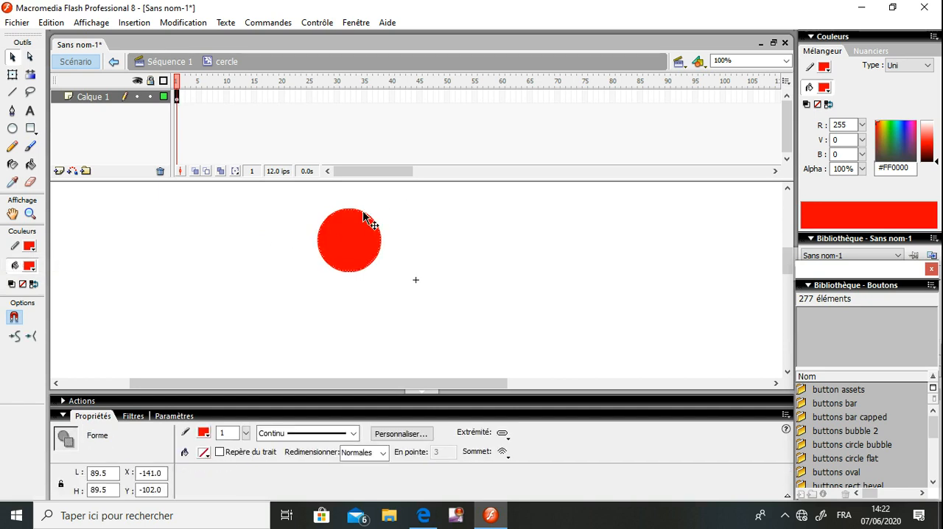
click(31, 251)
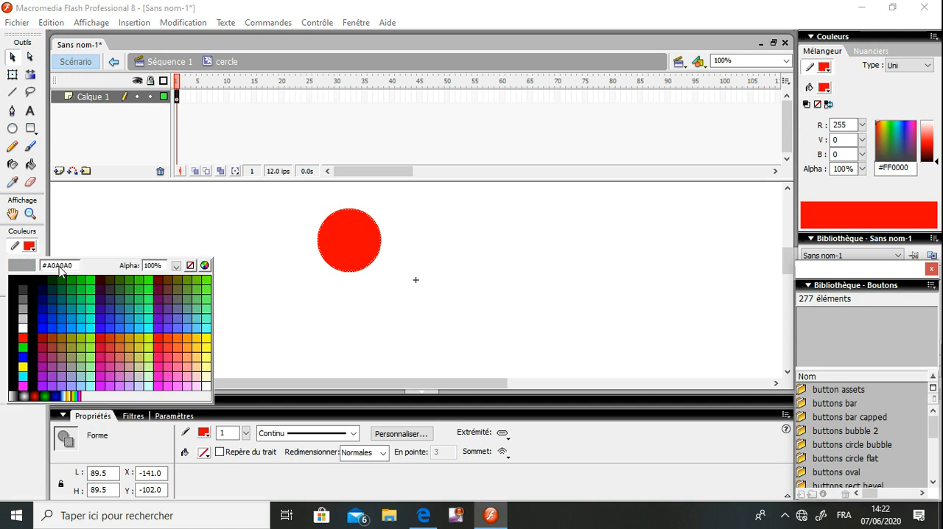
click(45, 319)
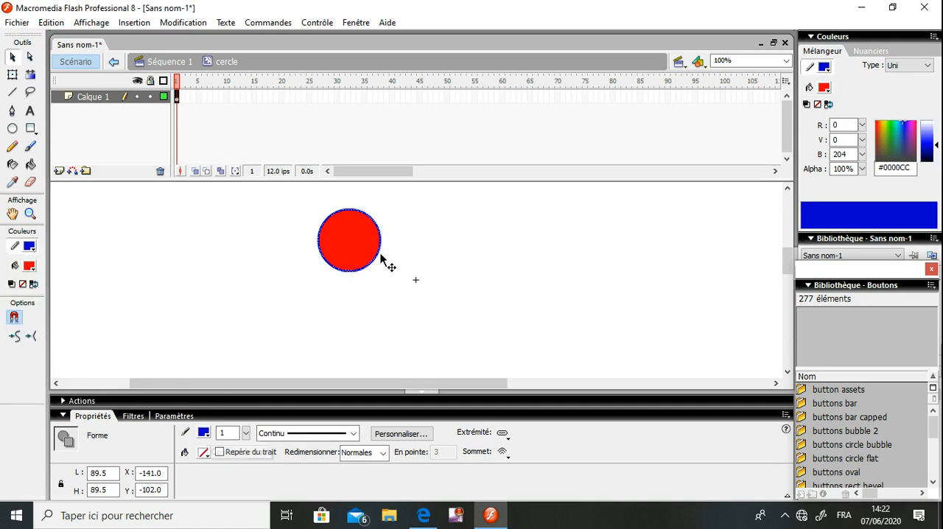
Fill the circle with the preset blue-white-gold linear gradient
click(364, 239)
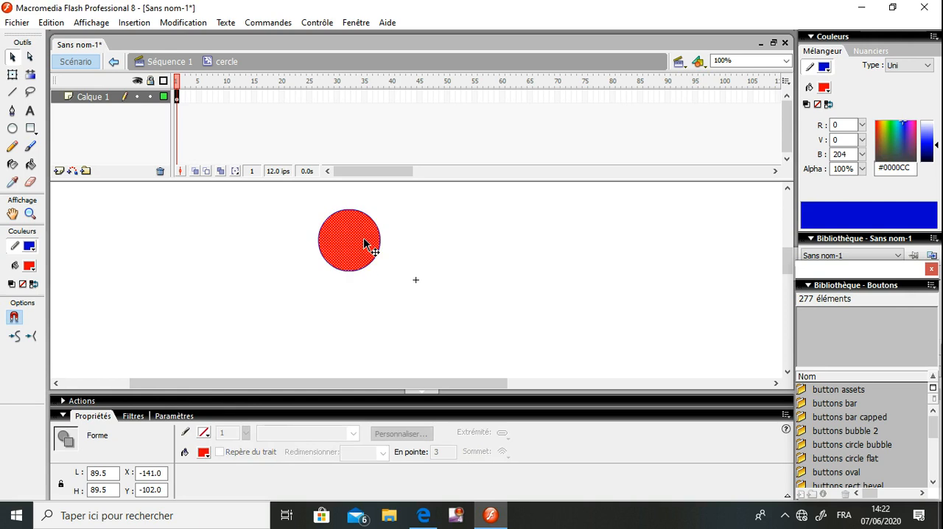
click(204, 451)
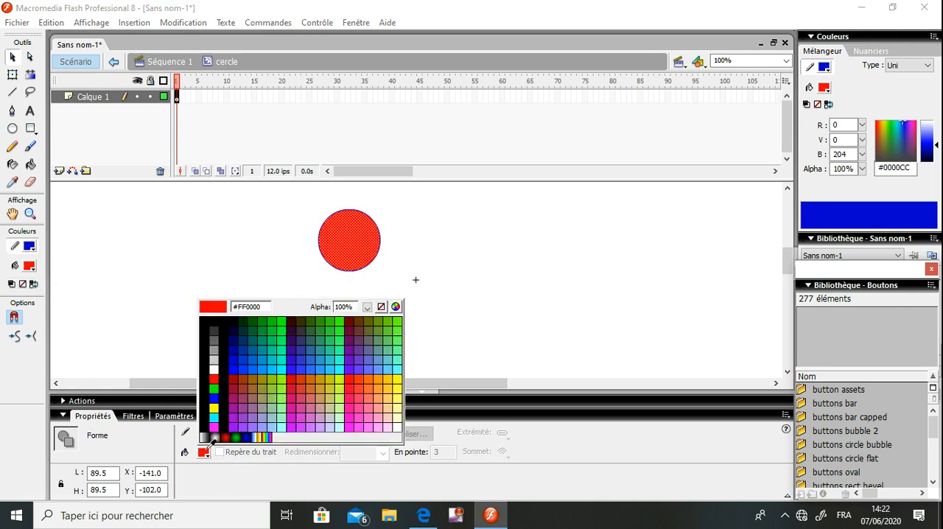
click(263, 434)
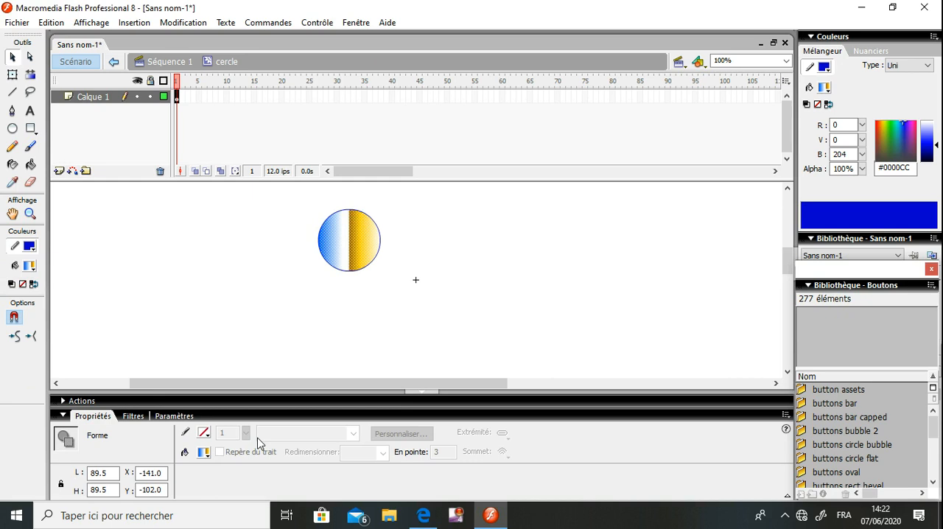
click(109, 473)
Set the thickness of the circle's outline to 3
click(353, 211)
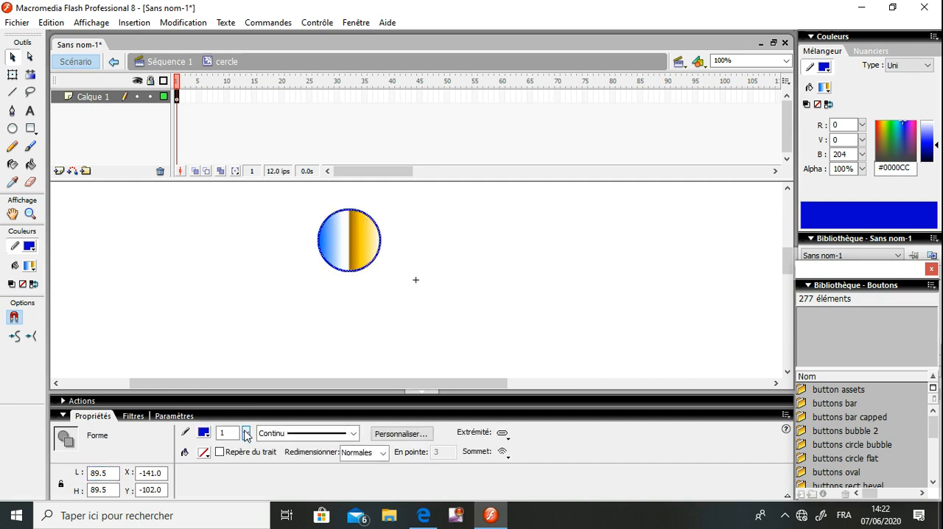
drag(246, 435, 249, 429)
Keep the circle's outline style as Continu and return from the cercle symbol to the main scene Séquence 1
click(355, 435)
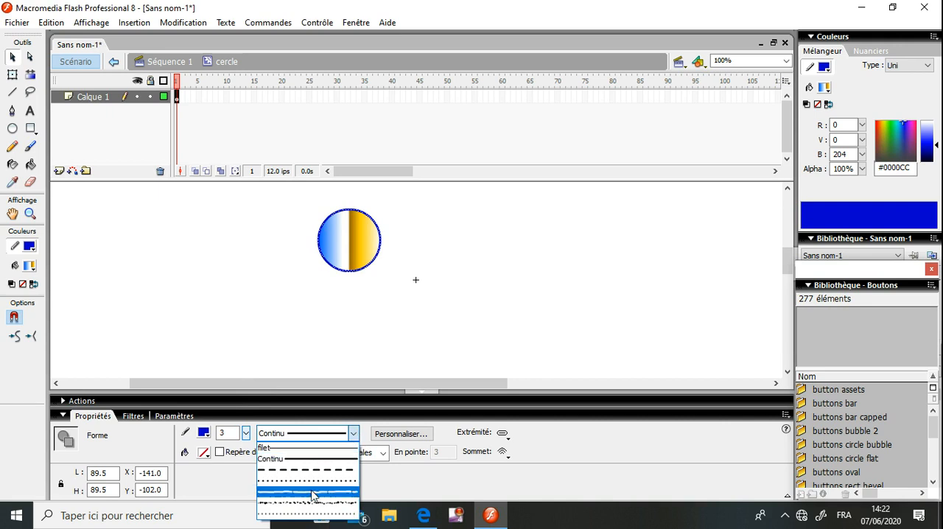
click(354, 436)
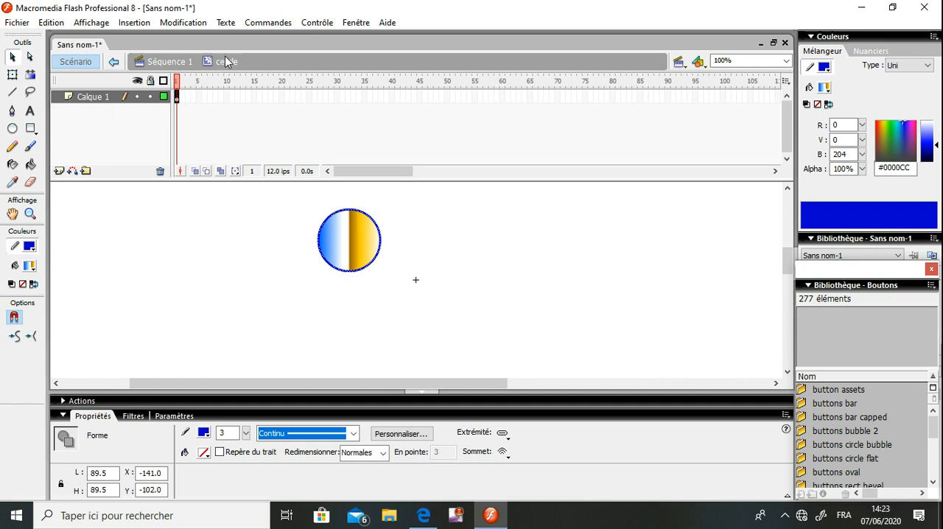
click(170, 62)
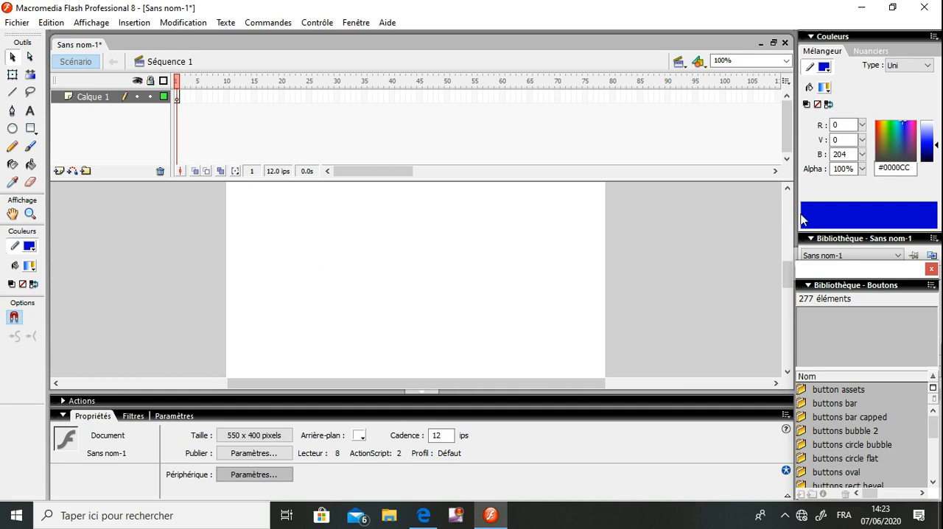
Collapse the Boutons common library and select the cercle clip in the document's own library
click(355, 23)
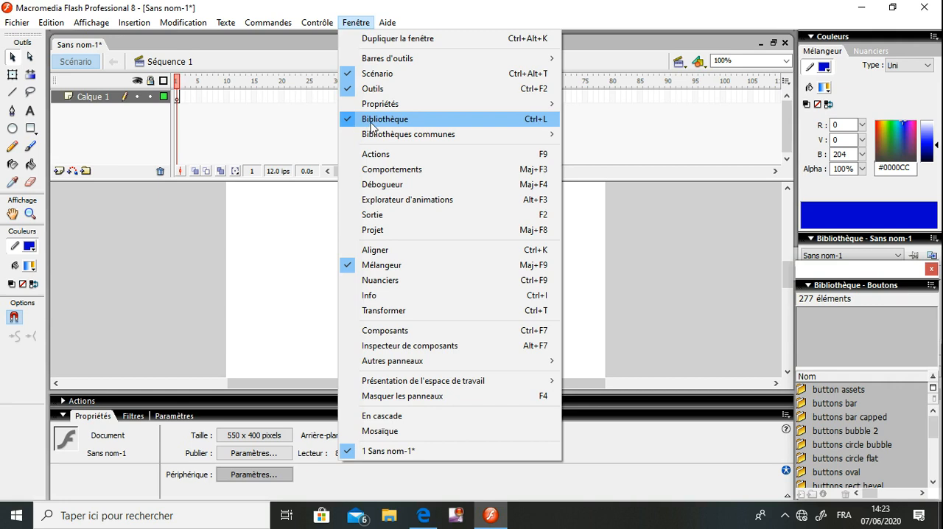
click(874, 242)
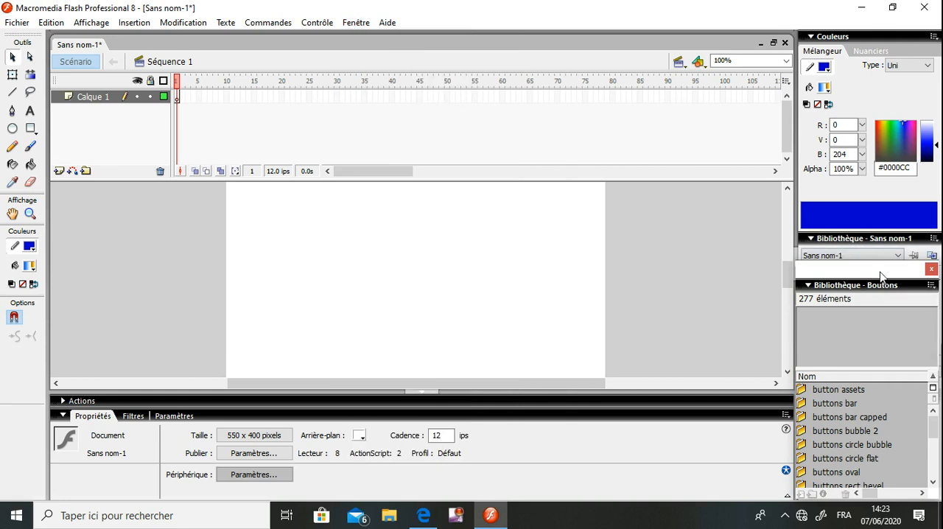
click(907, 287)
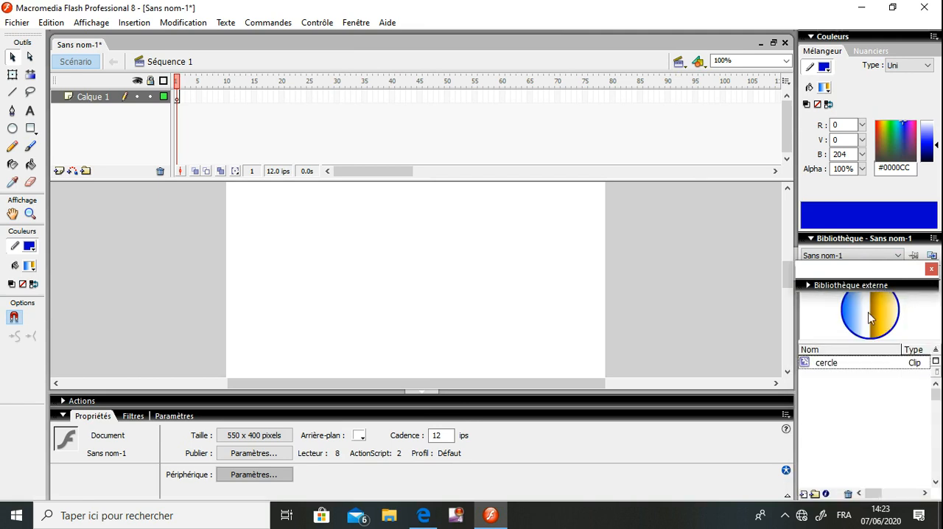
click(837, 373)
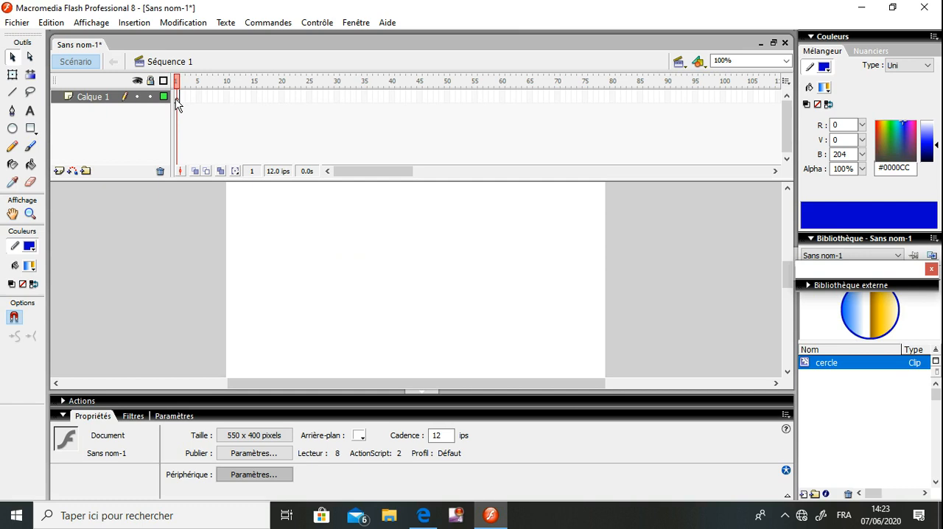
key(alt)
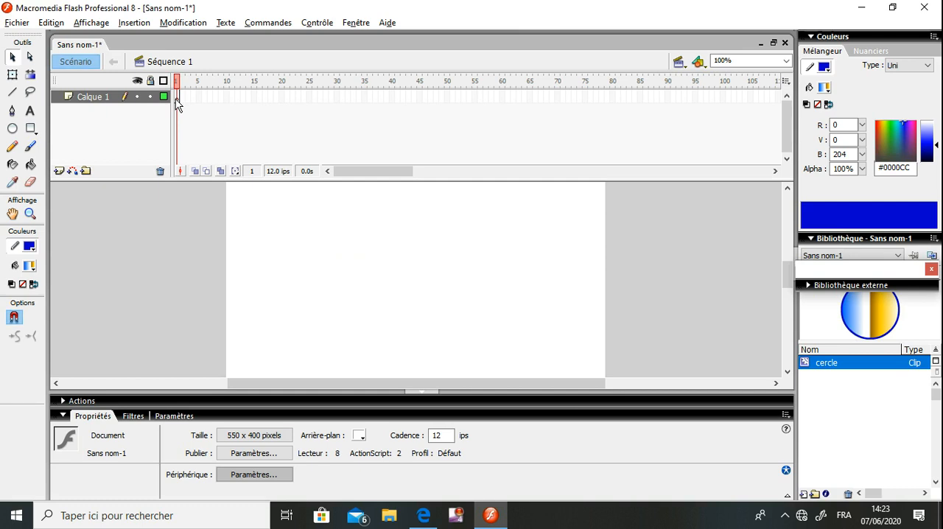
key(ctrl+alt+F12)
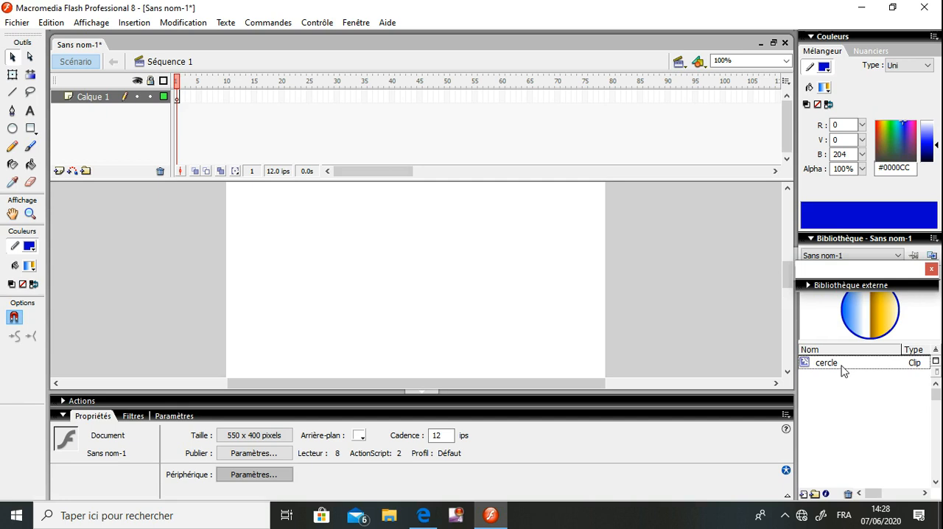
Place an instance of the cercle clip in frame 1 near the stage's upper-left corner, at about X 5.6, Y 23.6
drag(839, 367, 261, 227)
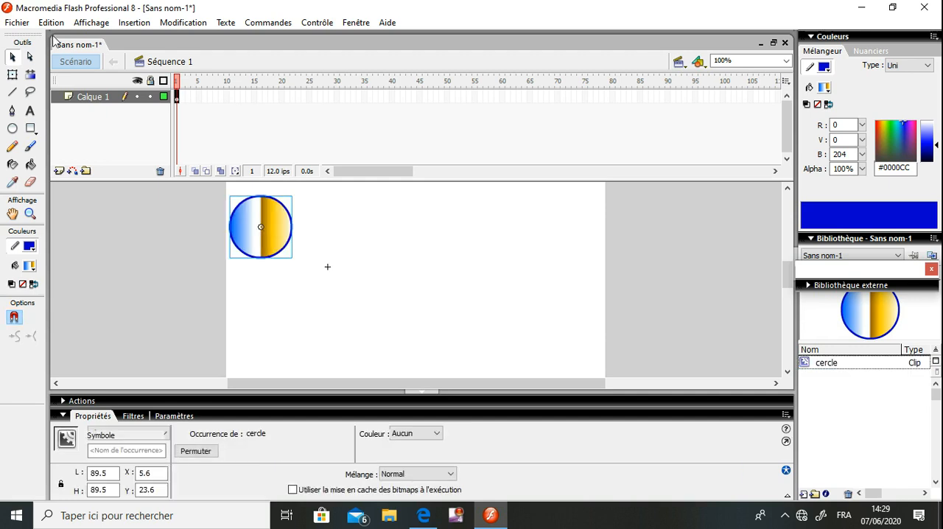
click(184, 114)
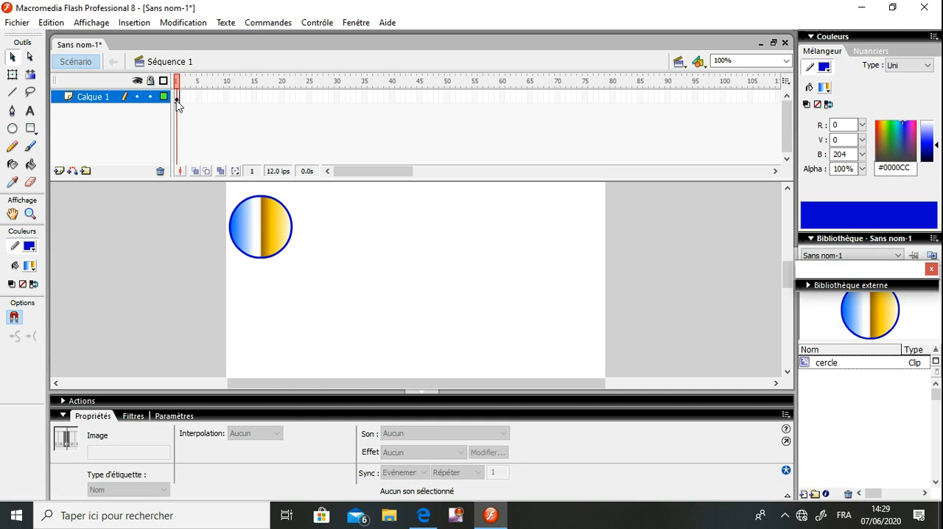
click(260, 240)
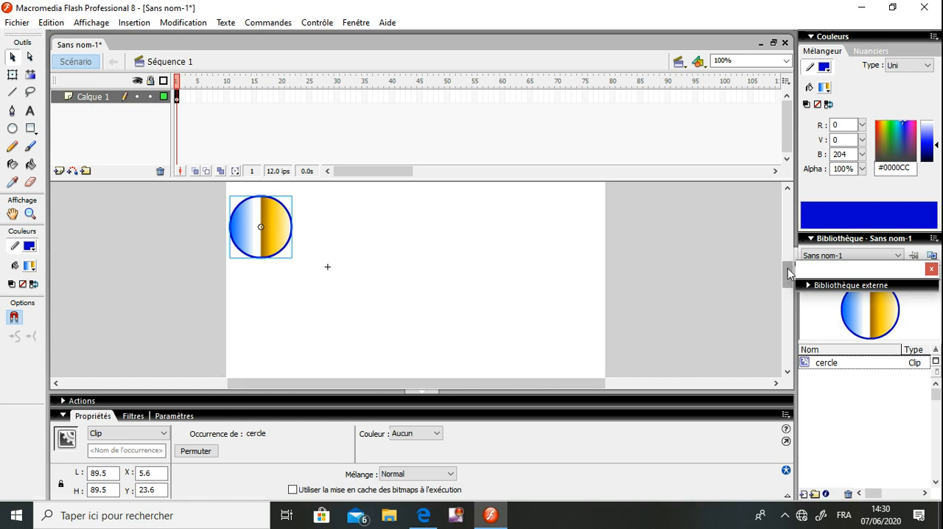
Move the cercle instance closer to the stage's upper-left corner, to about X 3.6, Y 7.6
scroll(787, 268, down, 3)
scroll(787, 268, down, 1)
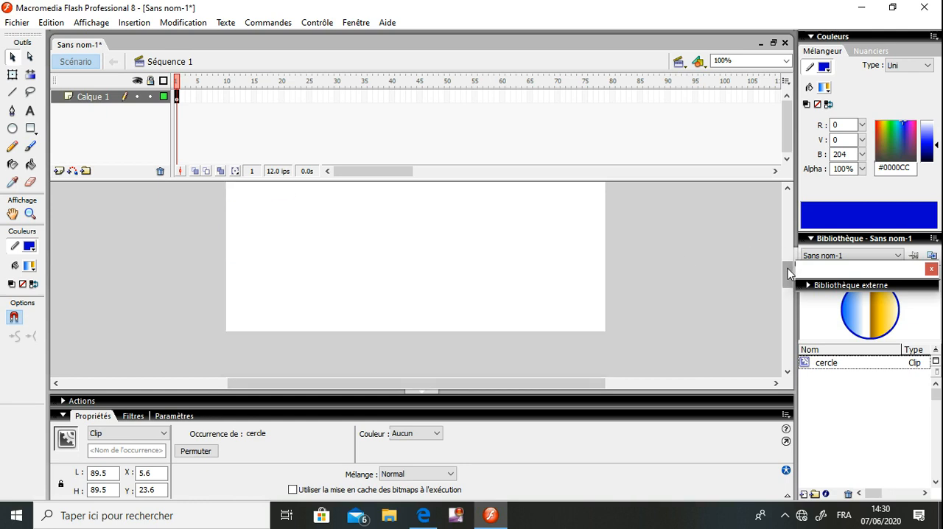
scroll(788, 268, up, 5)
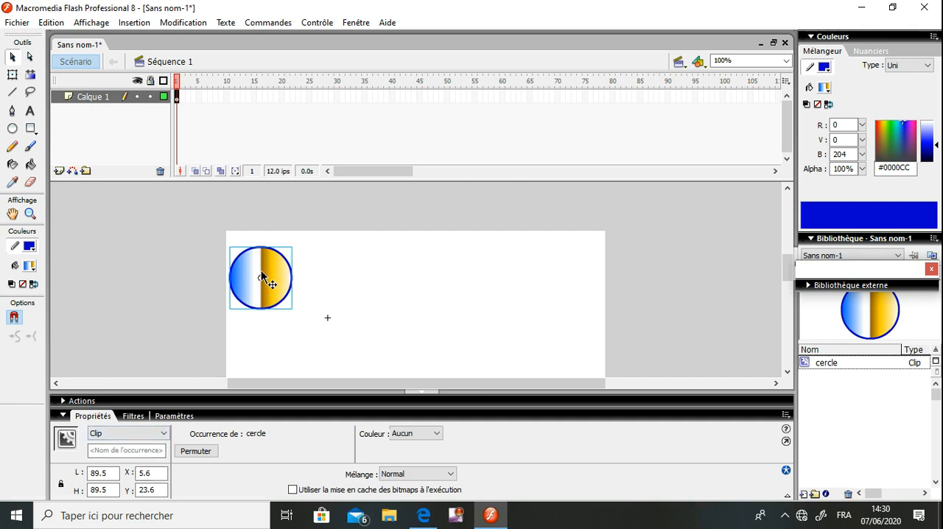
drag(259, 277, 287, 278)
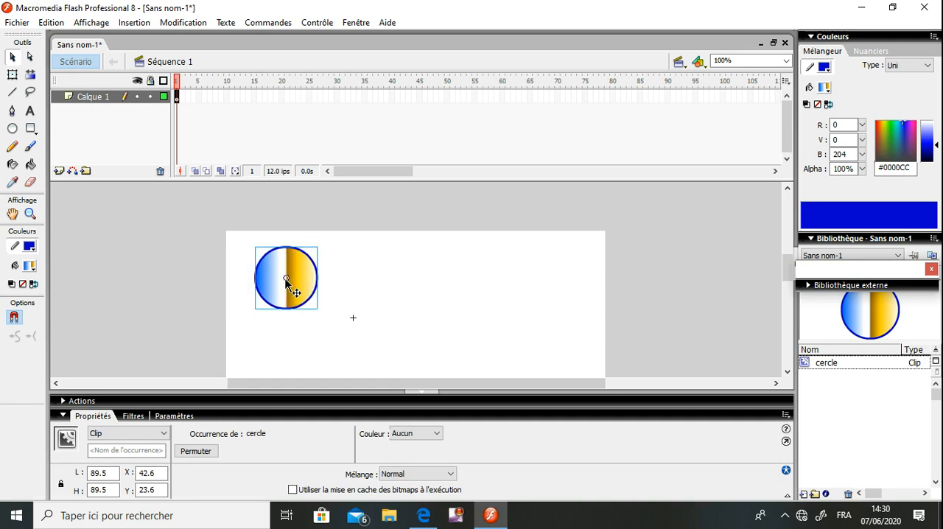
drag(285, 279, 253, 265)
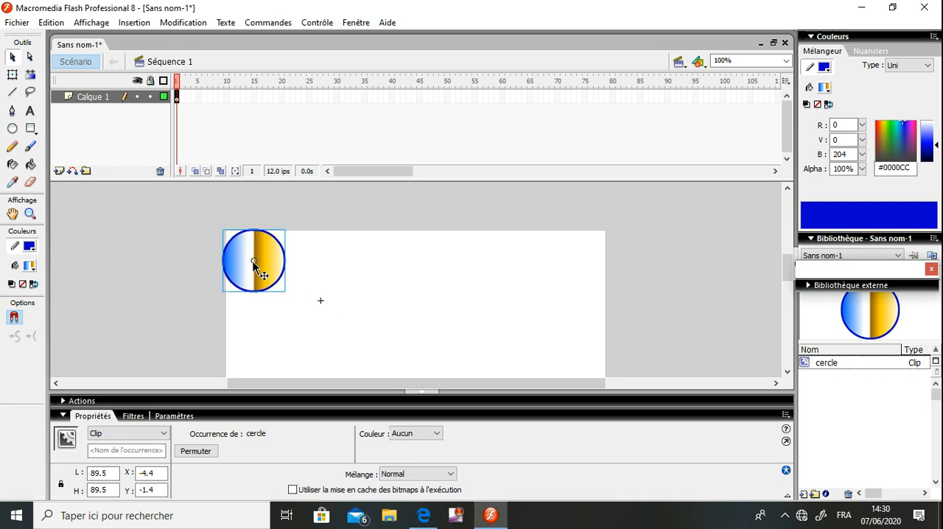
drag(253, 263, 259, 265)
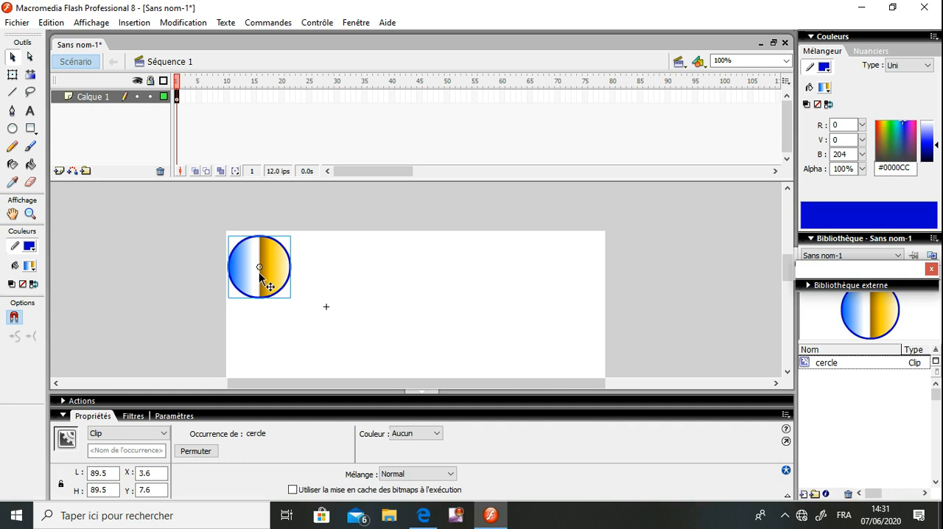
Insert a keyframe at frame 40 of the Calque 1 layer
click(392, 97)
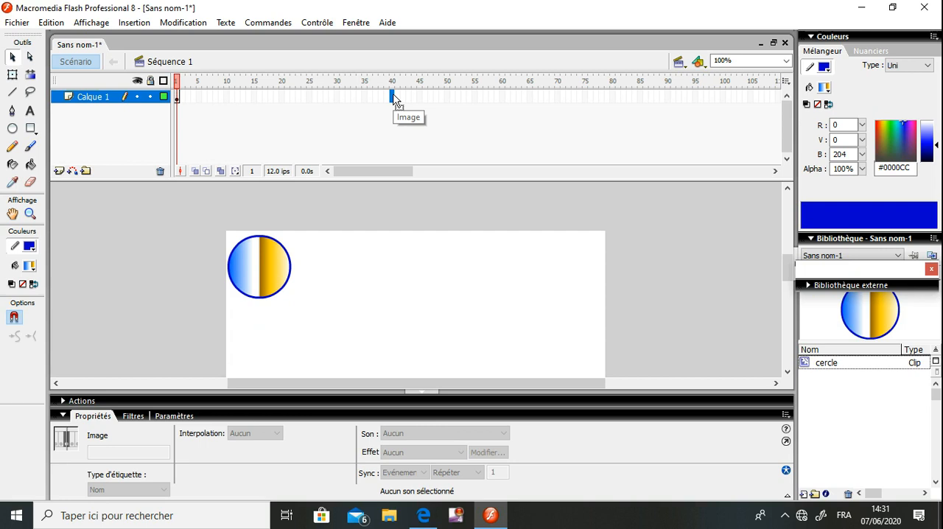
right_click(395, 101)
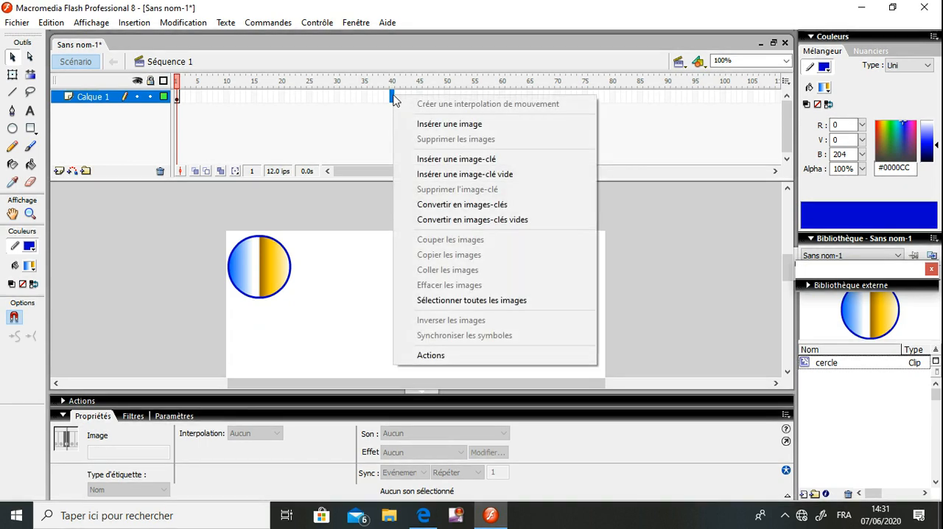
click(449, 159)
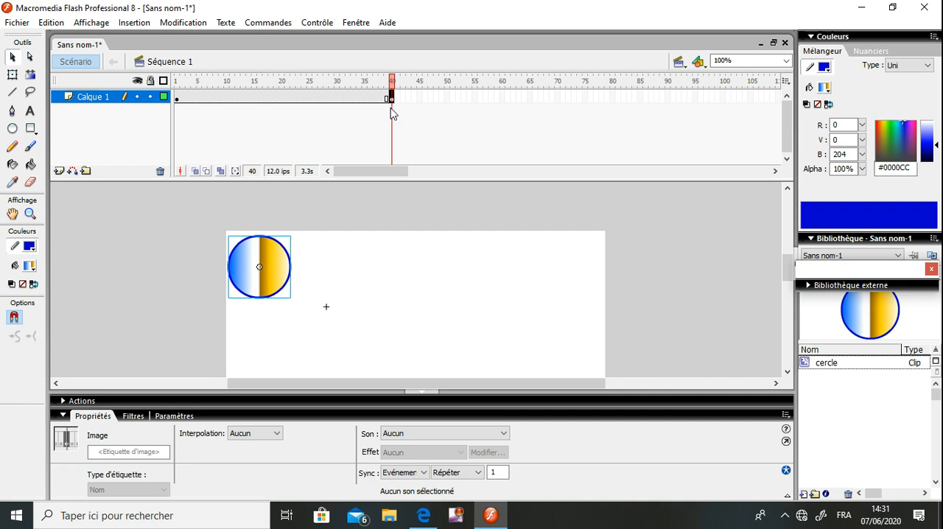
Step through the frames between the two keyframes of Calque 1, ending on frame 1, to examine the circle's position
click(183, 100)
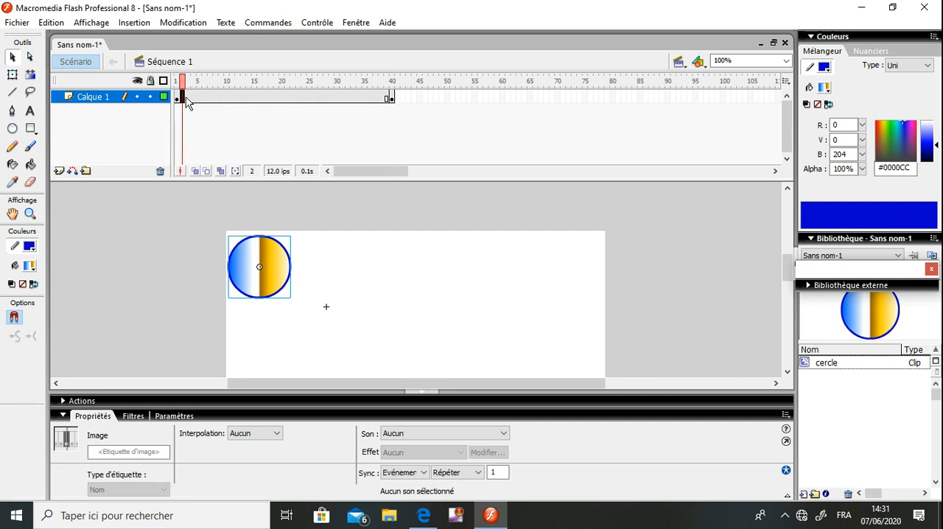
click(387, 99)
click(359, 99)
click(337, 99)
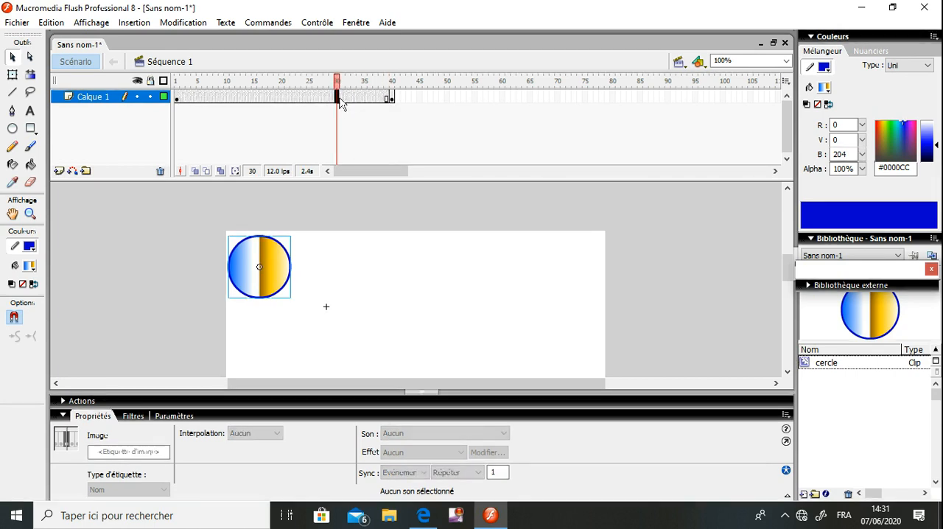
click(238, 99)
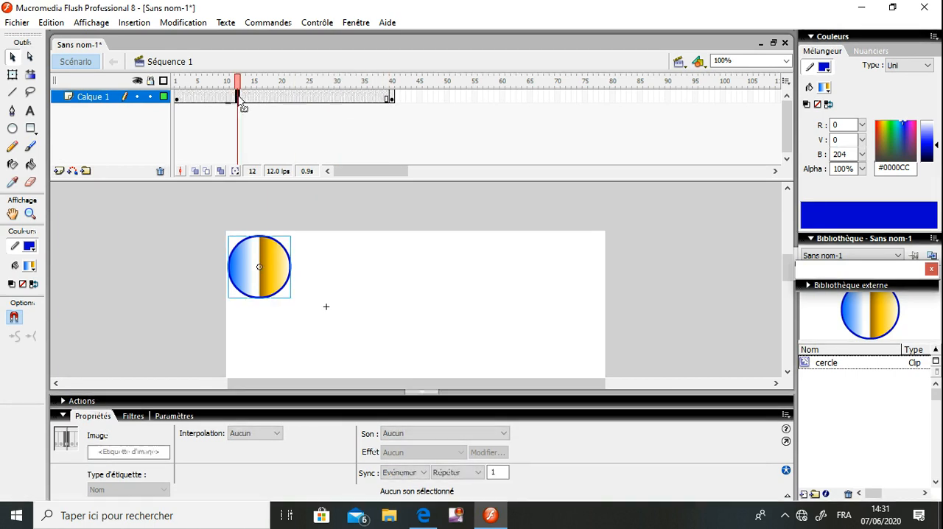
click(210, 99)
click(193, 99)
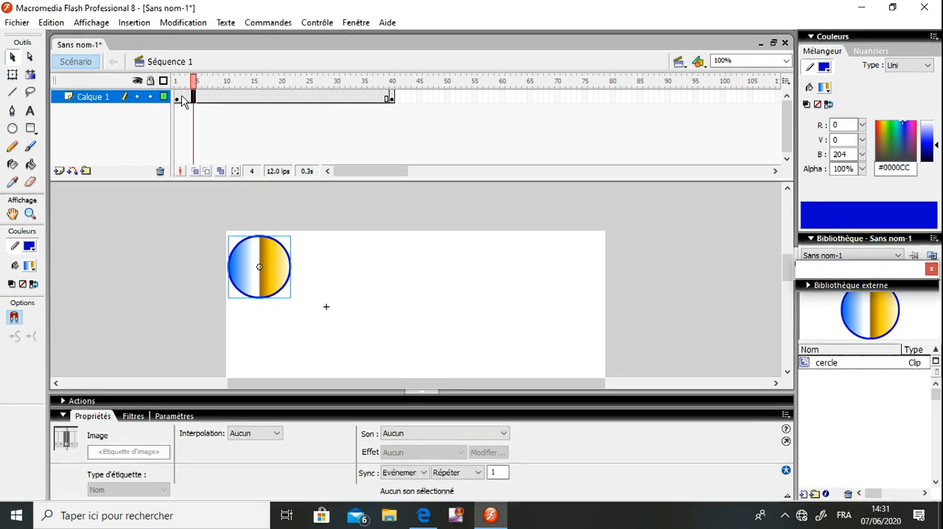
click(178, 98)
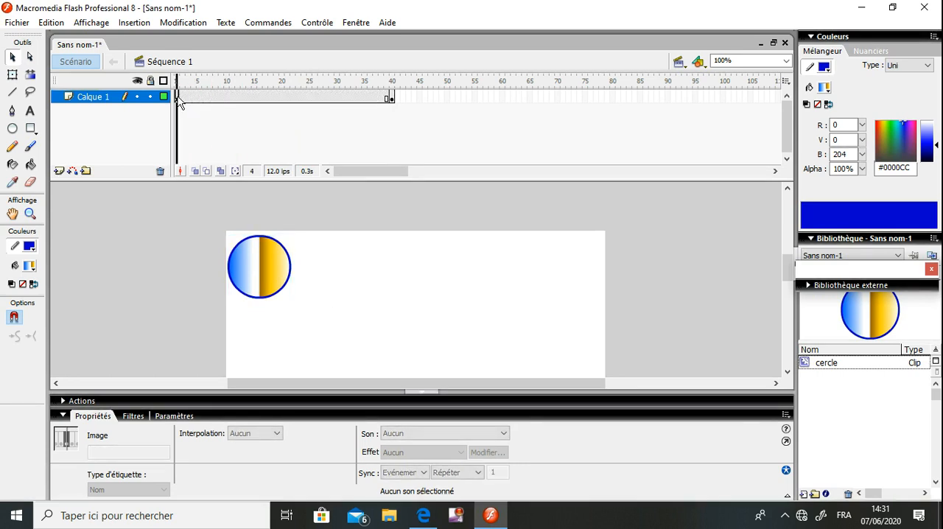
Place a second cercle instance in frame 40 near the stage's upper-right corner, at about X 455.6, Y 6.6
click(392, 98)
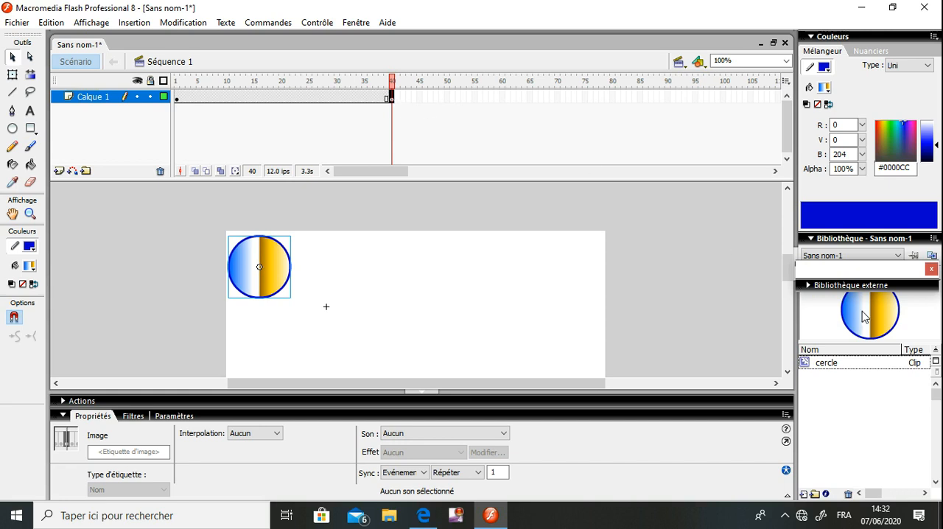
drag(846, 305, 571, 268)
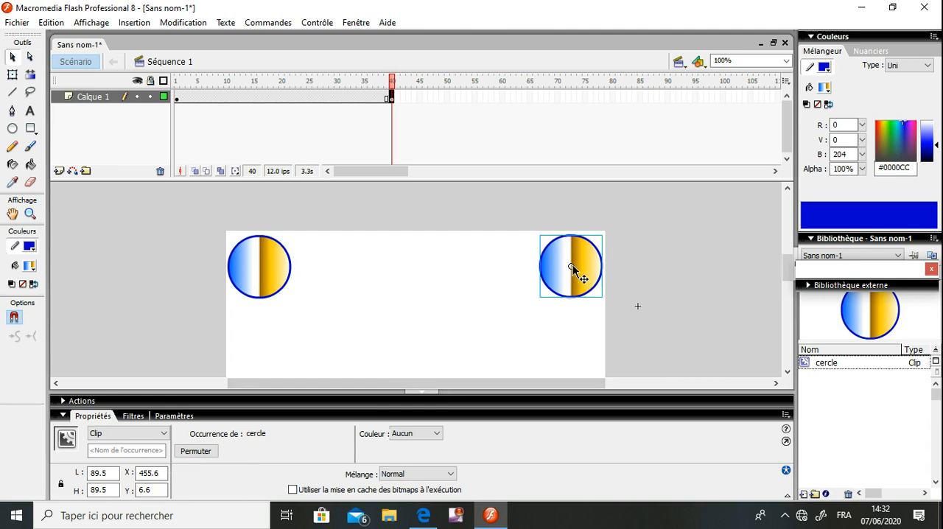
Review the frames from 1 to 40 and delete the left circle instance from the frame 40 keyframe
click(177, 103)
click(183, 103)
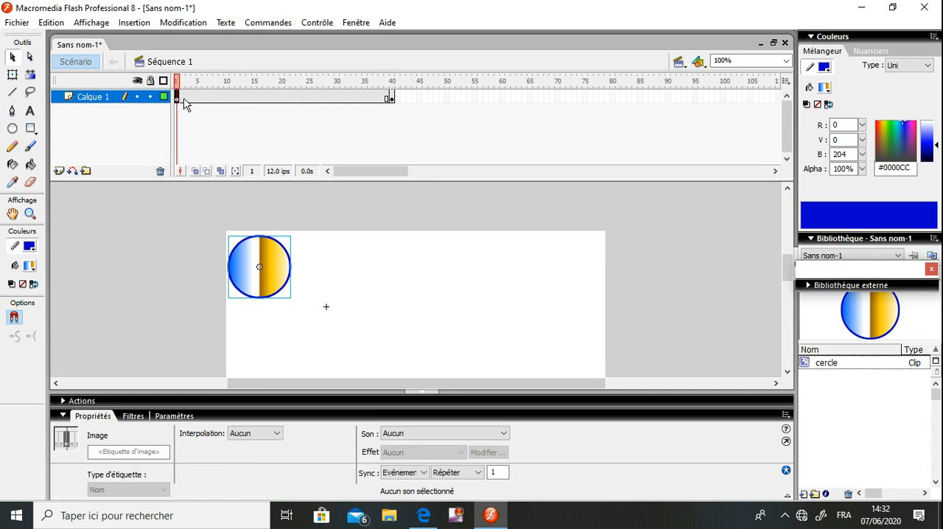
drag(198, 100, 228, 99)
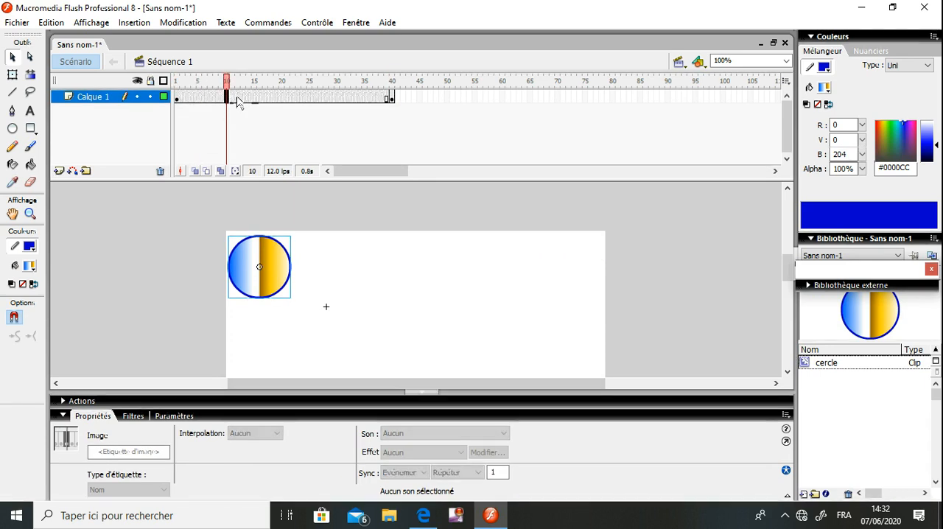
click(386, 98)
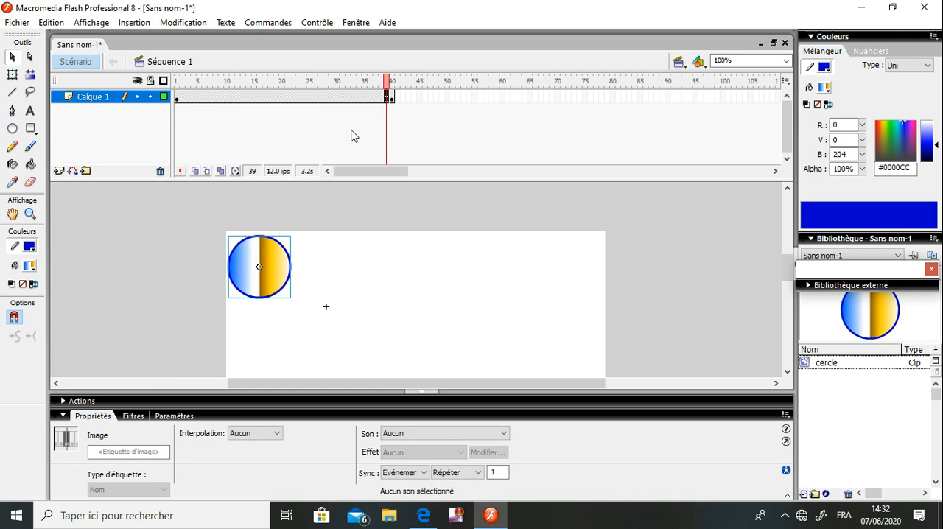
click(392, 98)
click(391, 100)
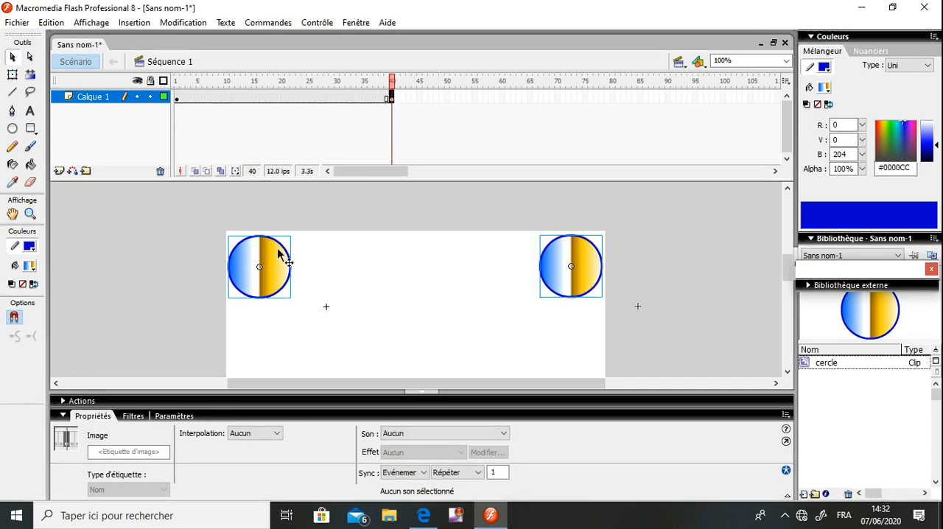
click(442, 262)
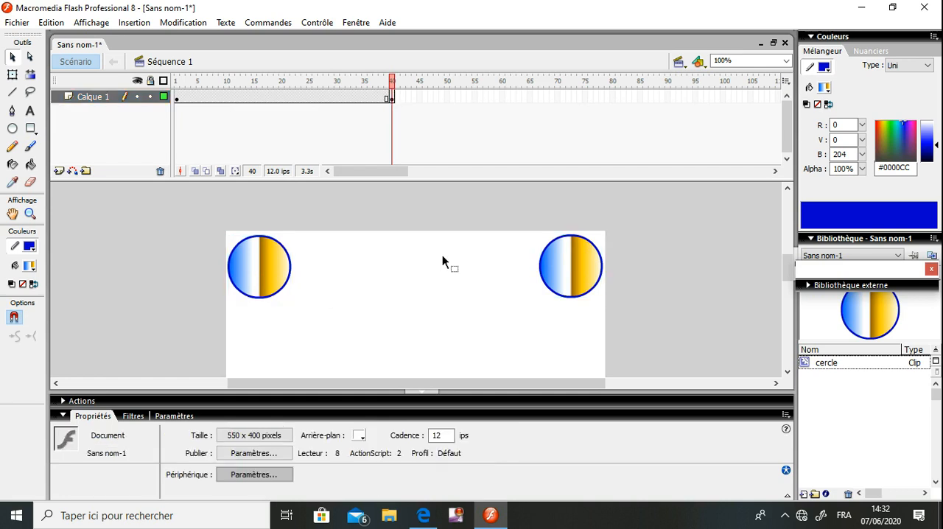
click(285, 263)
key(Delete)
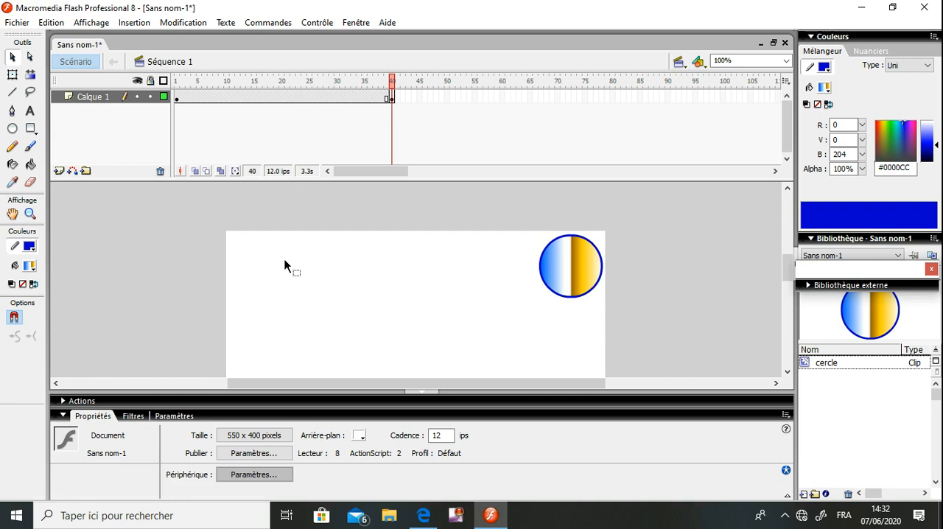
Go through Calque 1 from frame 1 to frame 40 to compare the circle's start and end positions
click(178, 98)
click(188, 99)
click(211, 100)
click(238, 100)
click(277, 101)
click(359, 100)
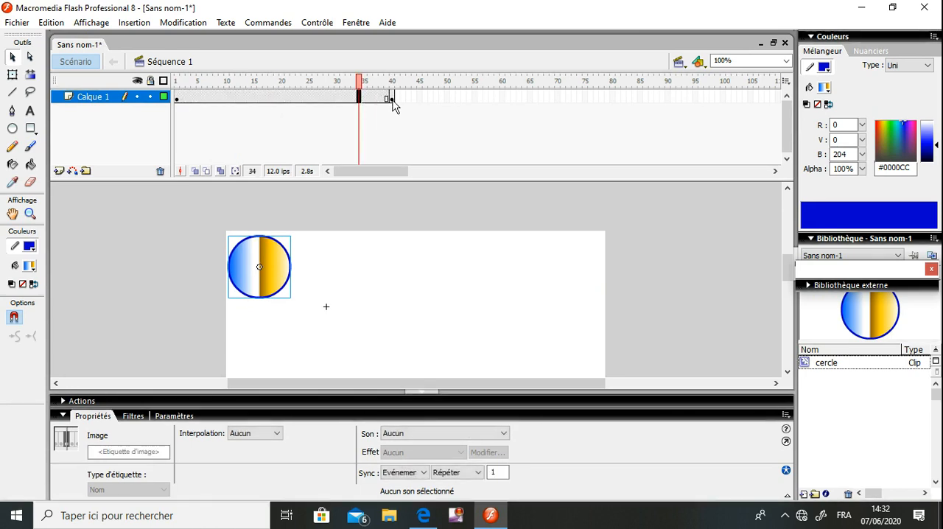
click(391, 99)
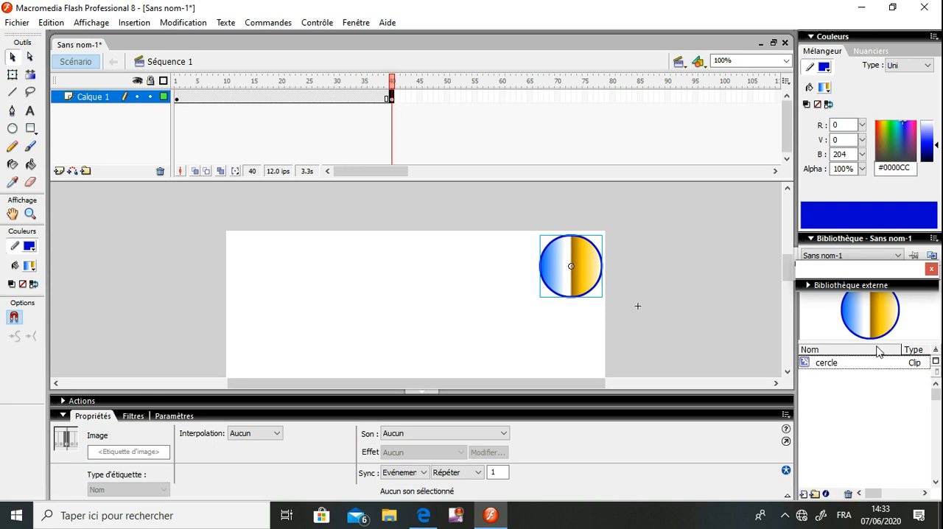
Apply a Mouvement interpolation to the frame 1 keyframe of Calque 1
drag(819, 326, 619, 268)
click(177, 99)
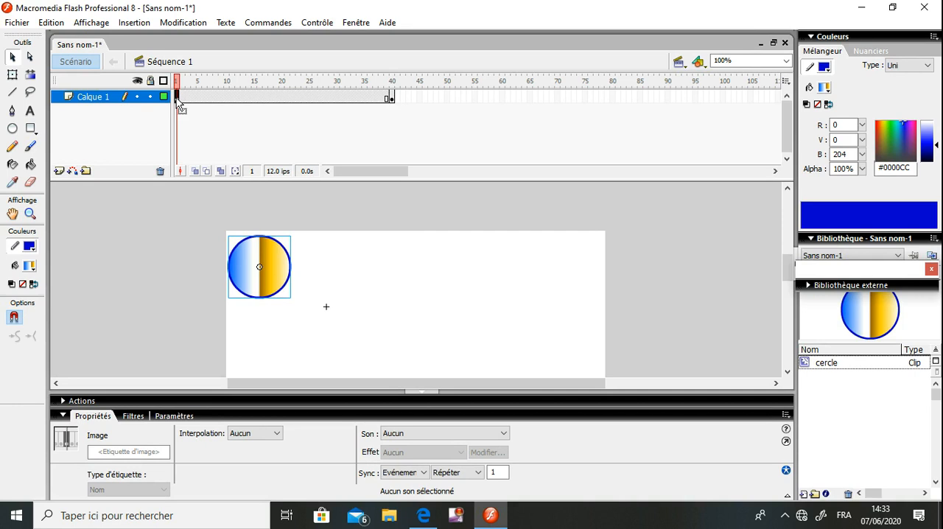
right_click(177, 103)
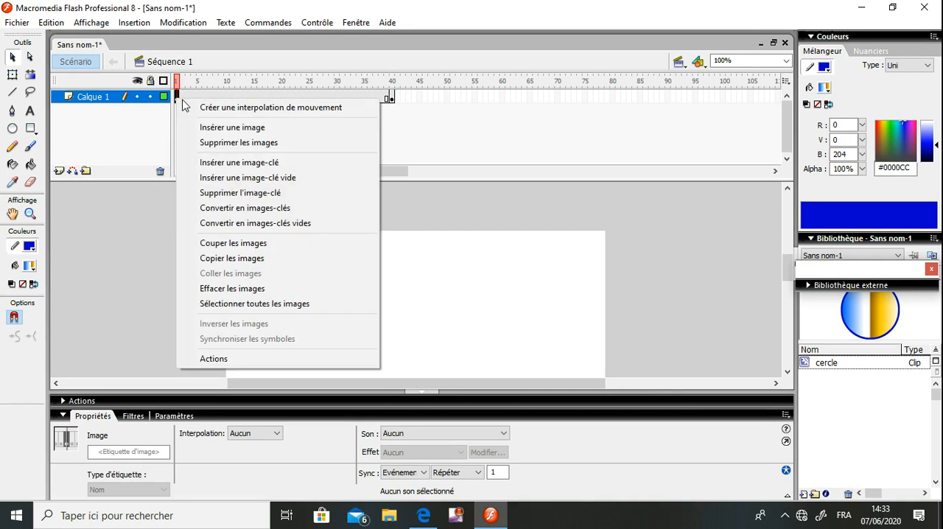
click(129, 221)
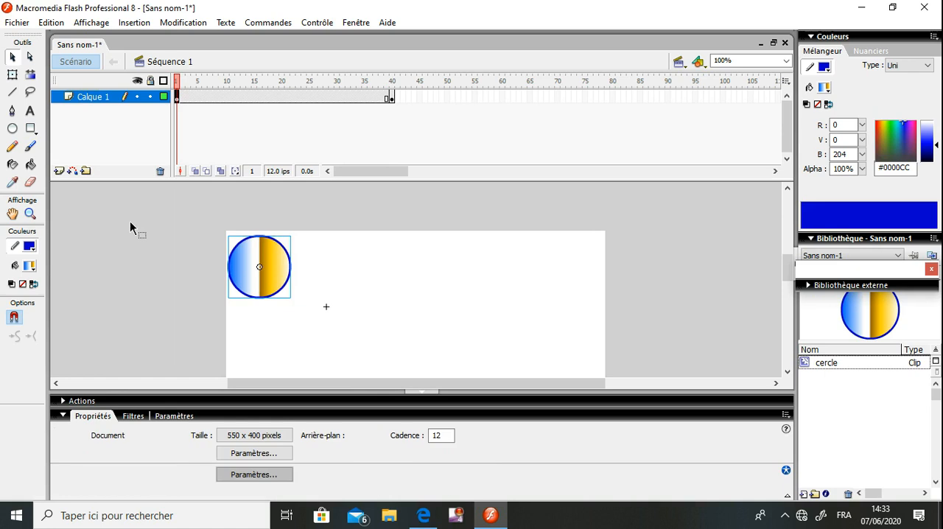
click(177, 98)
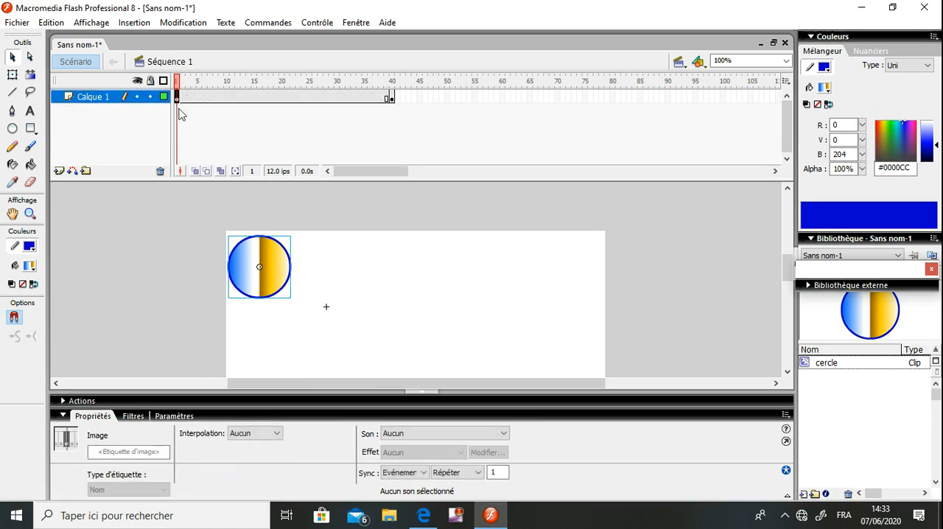
click(275, 434)
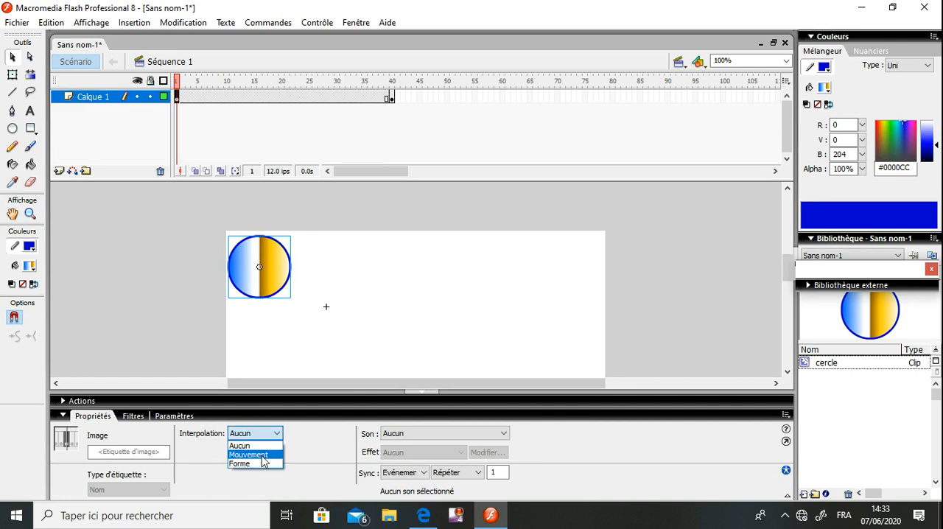
click(251, 455)
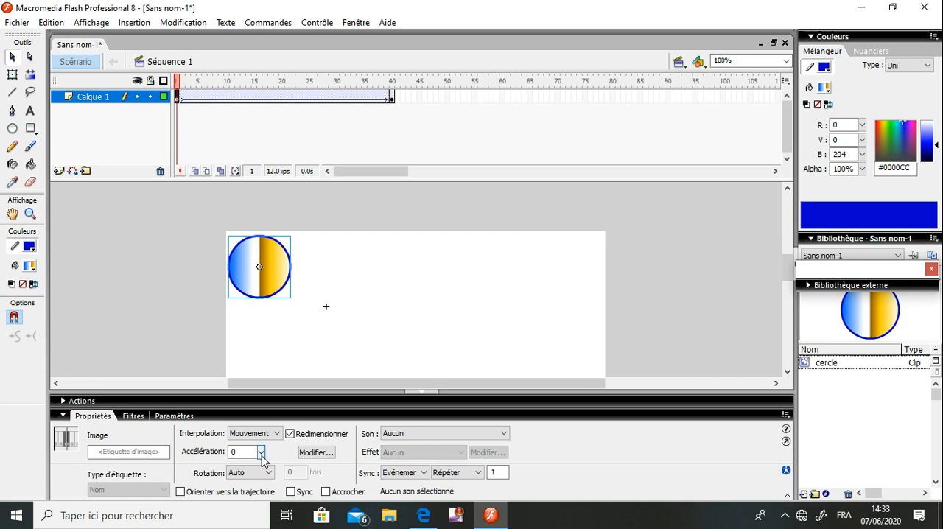
Play the circle's animation on the timeline and test it in the preview window, closing the window after each test
key(Return)
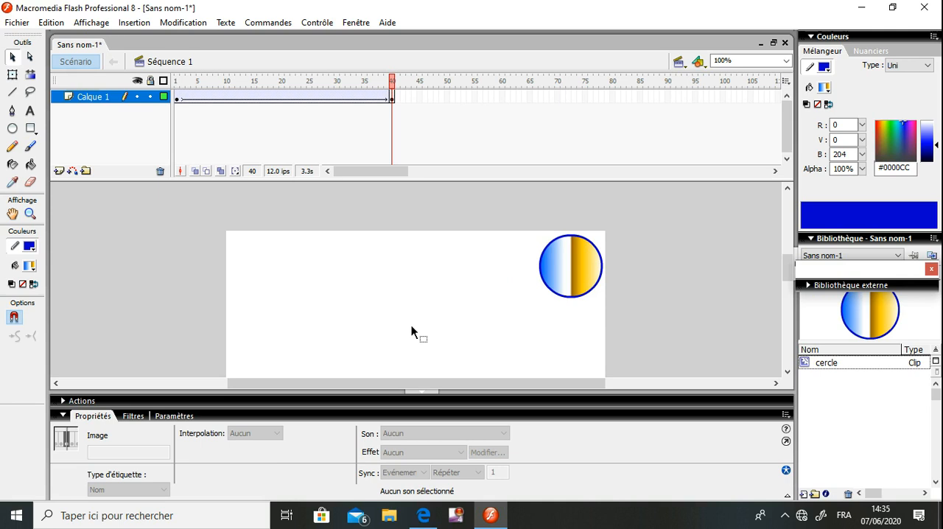
key(Return)
key(ctrl+Return)
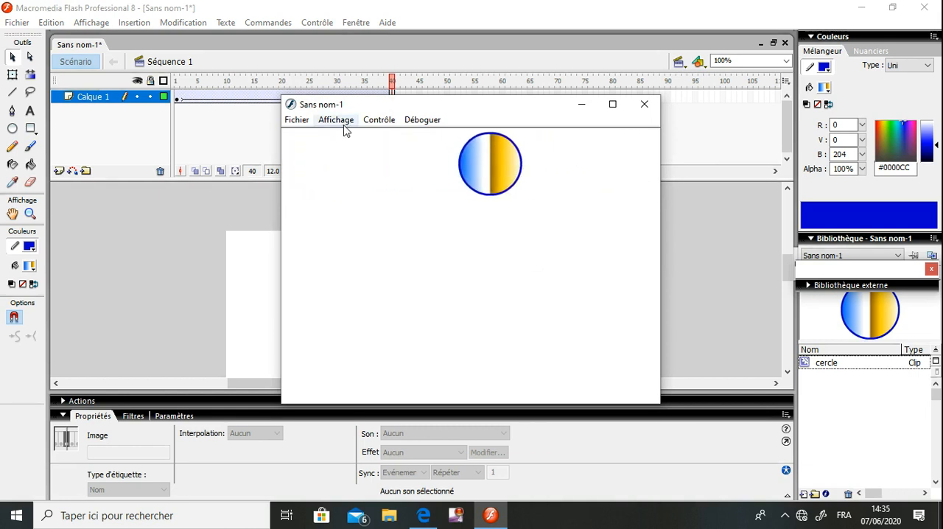
click(644, 103)
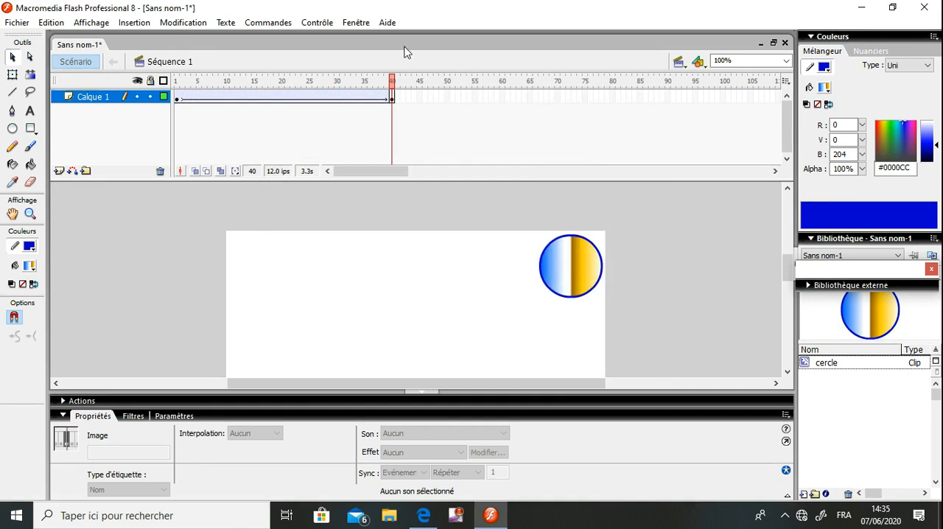
click(357, 22)
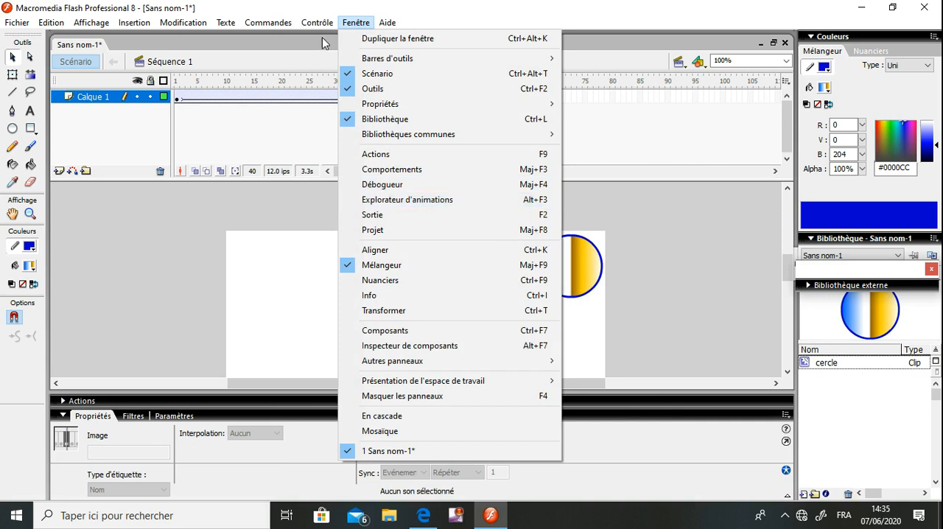
mouse_move(317, 23)
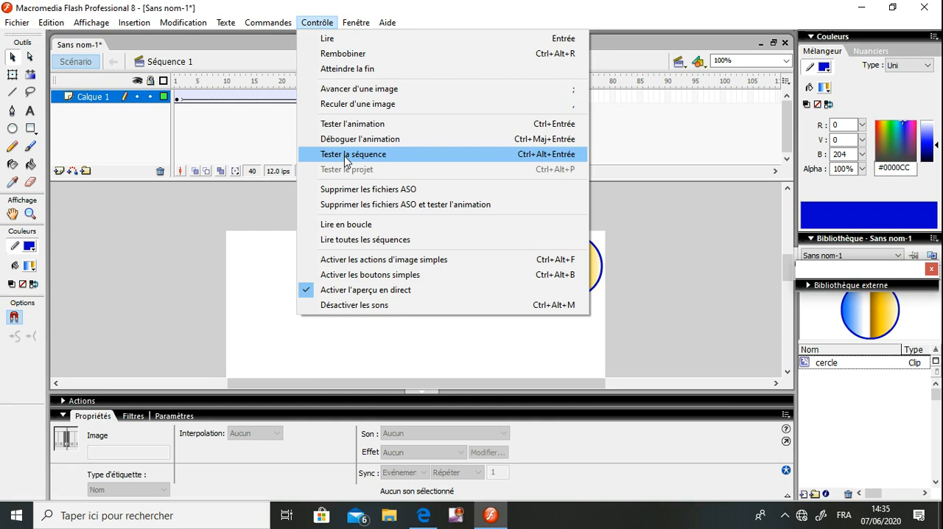
click(349, 126)
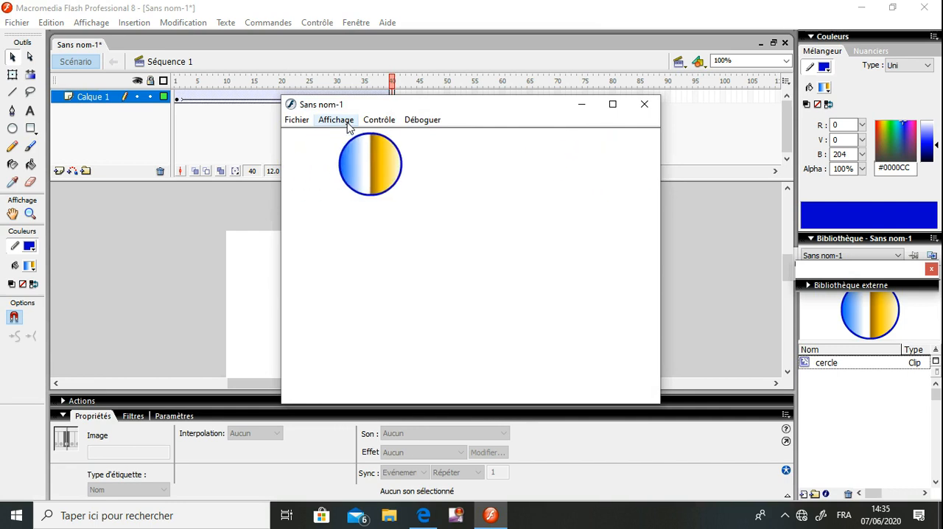
click(644, 108)
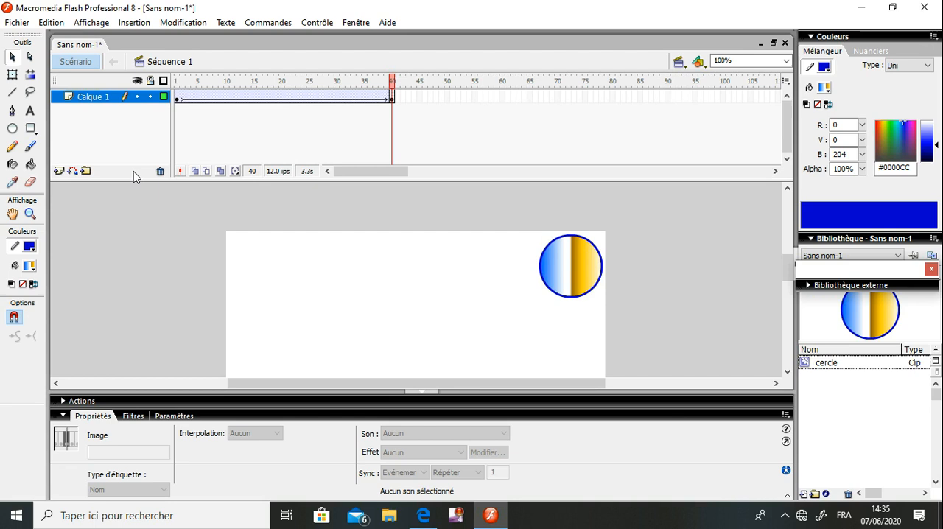
Set the document's background colour to turquoise and its frame rate to 1 image per second
click(165, 25)
click(190, 42)
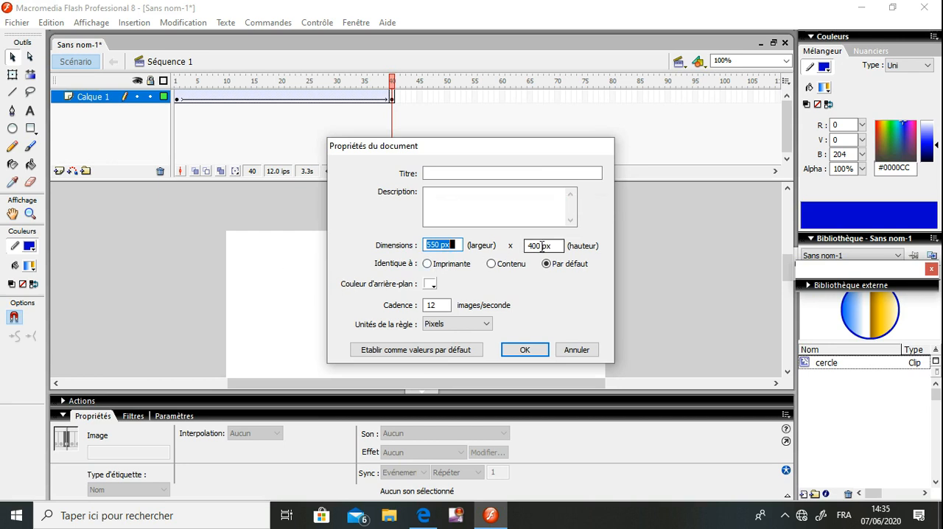
click(431, 285)
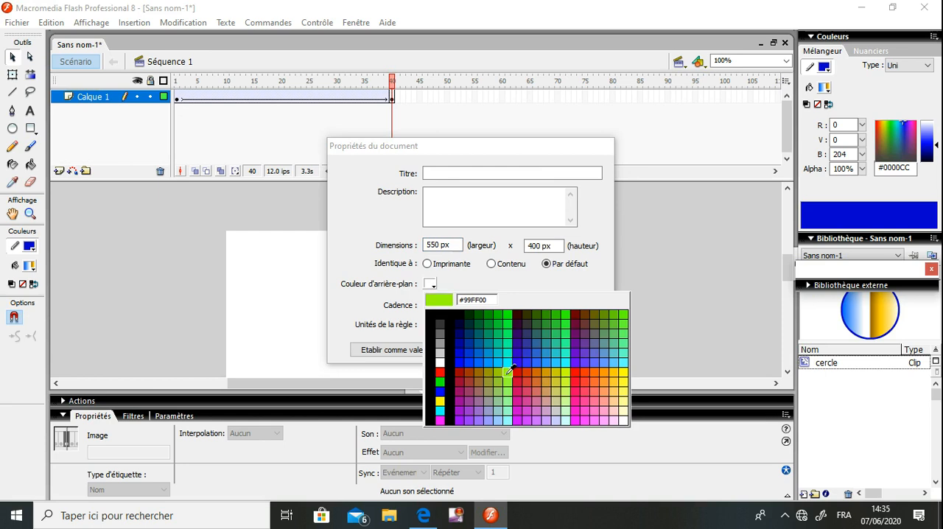
click(556, 354)
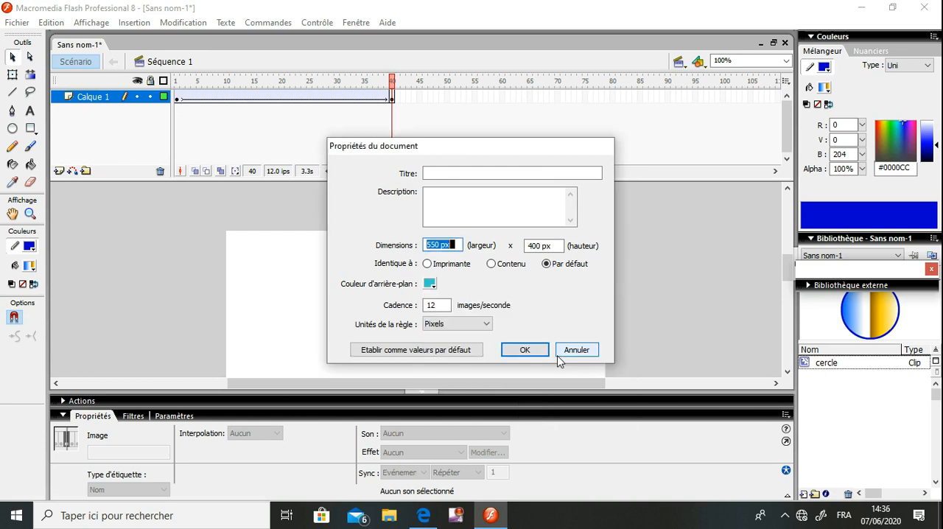
click(437, 305)
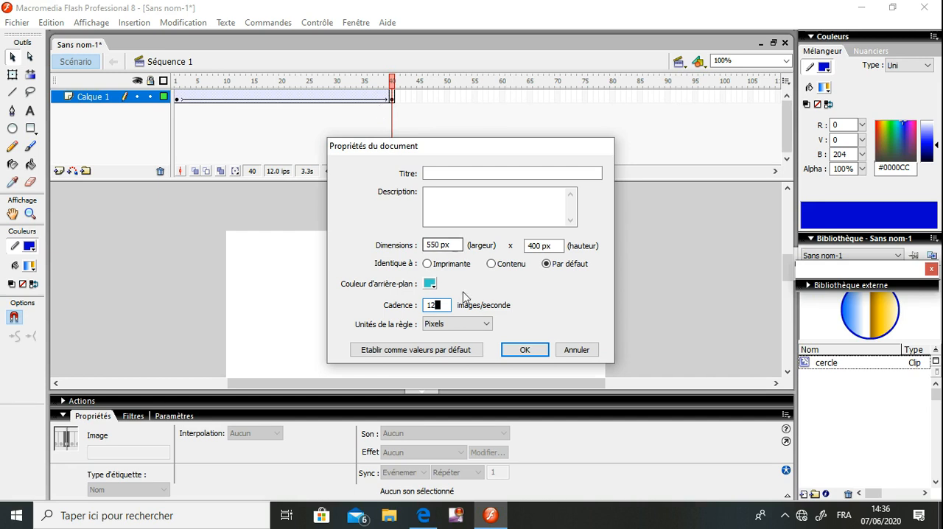
key(BackSpace)
key(Tab)
click(508, 346)
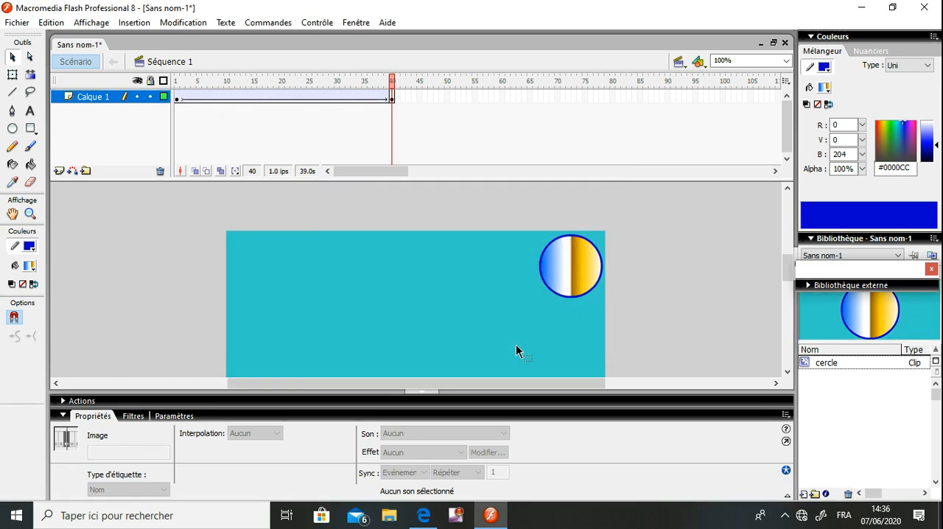
key(Return)
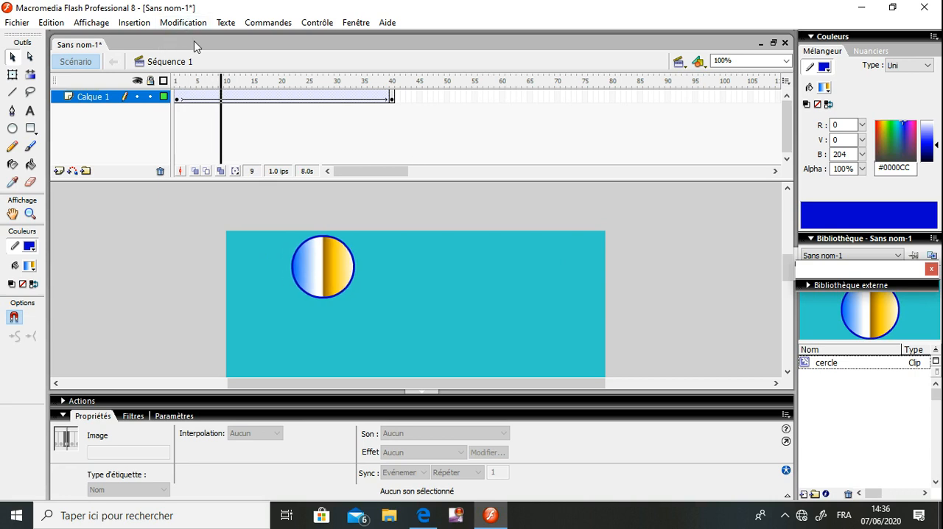
Set the document's frame rate to 120 images per second and test the animation in the preview window
click(196, 22)
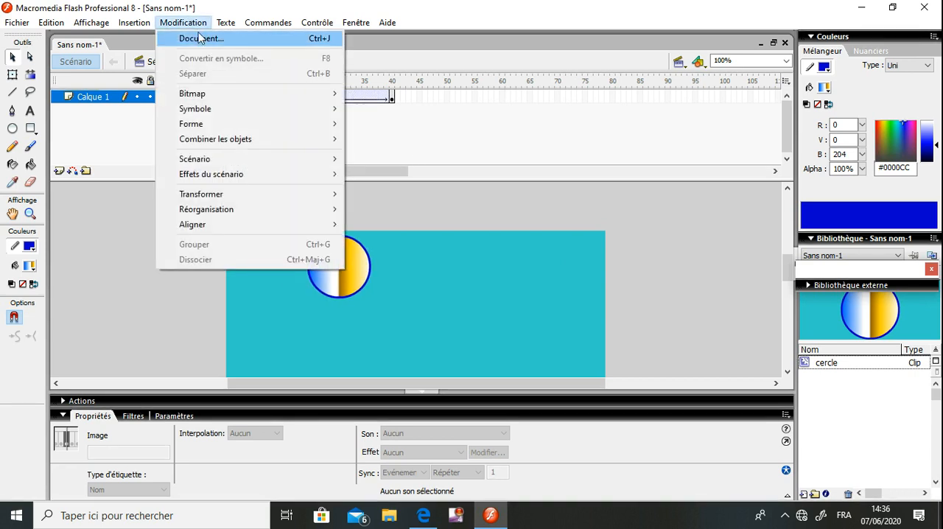
click(198, 39)
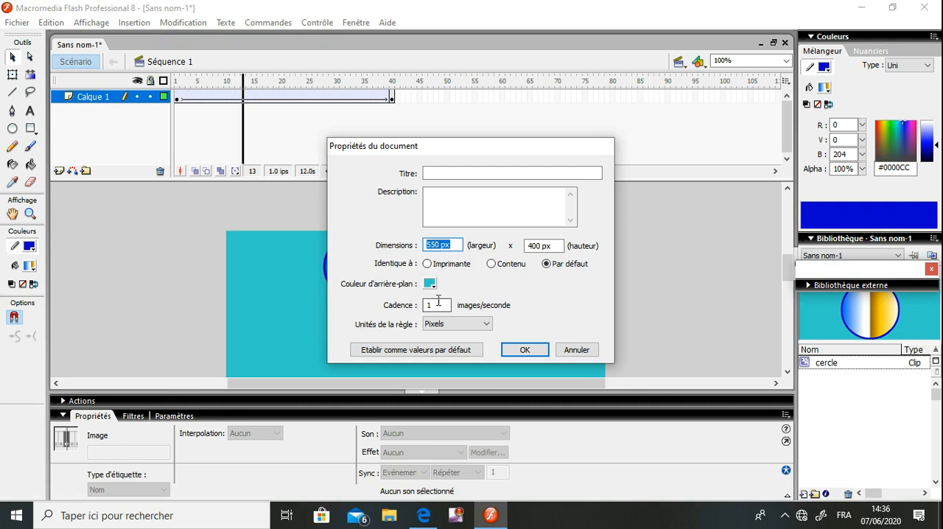
click(436, 304)
text(20)
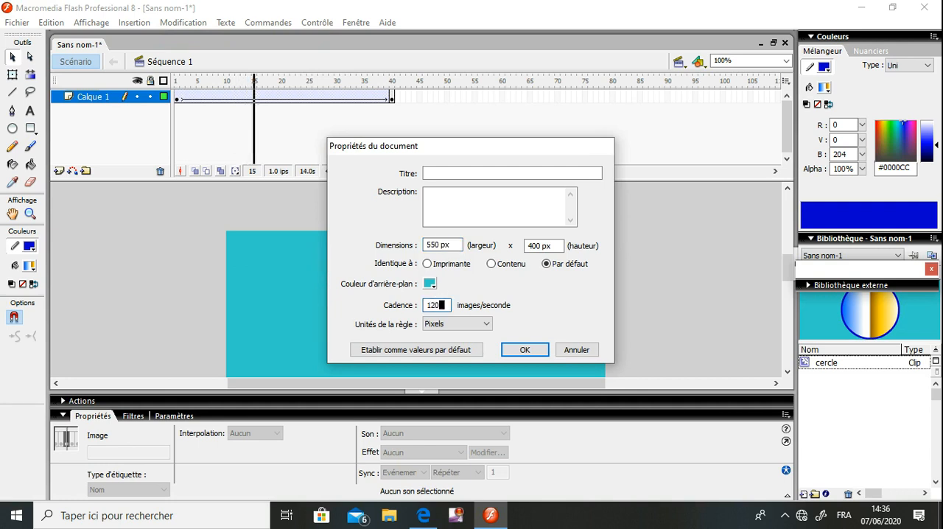
click(524, 348)
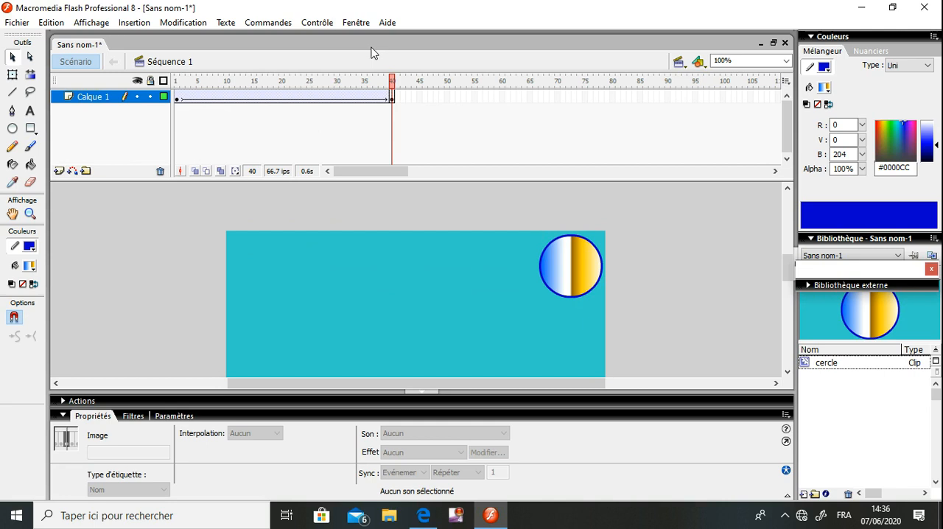
click(316, 22)
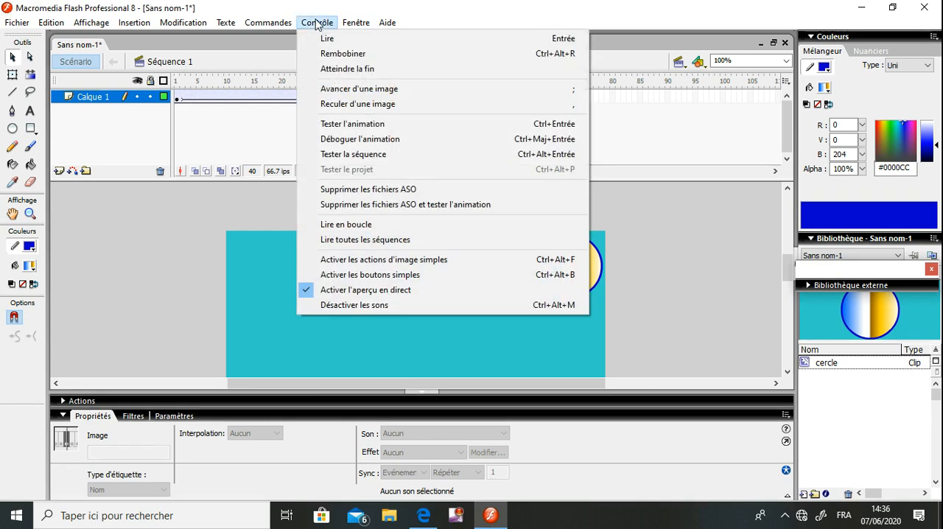
click(345, 123)
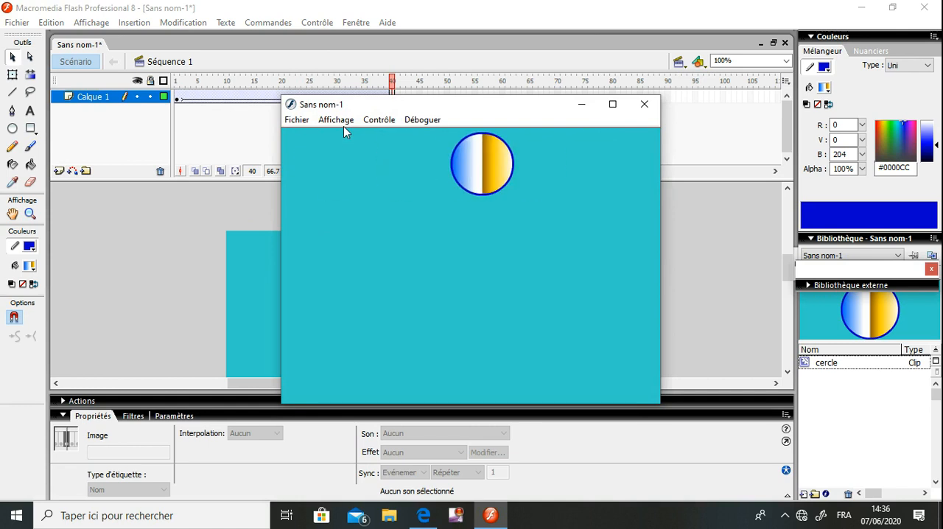
click(644, 104)
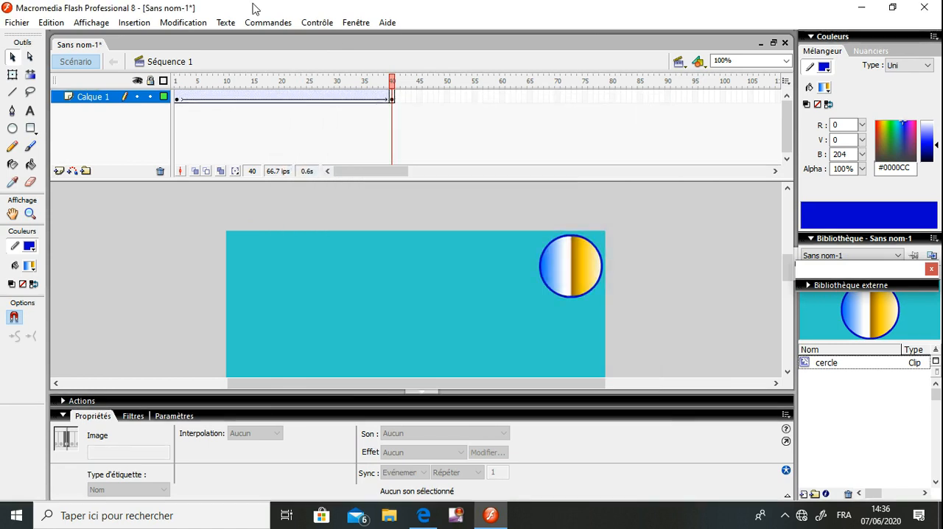
Set the document's frame rate to 12 images per second and play the animation on the timeline
click(179, 22)
click(190, 38)
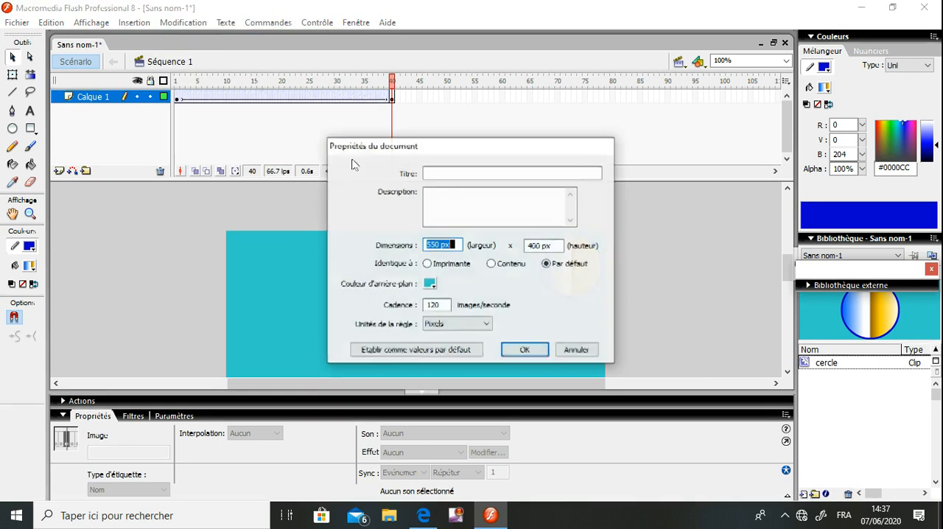
click(441, 305)
key(BackSpace)
click(523, 351)
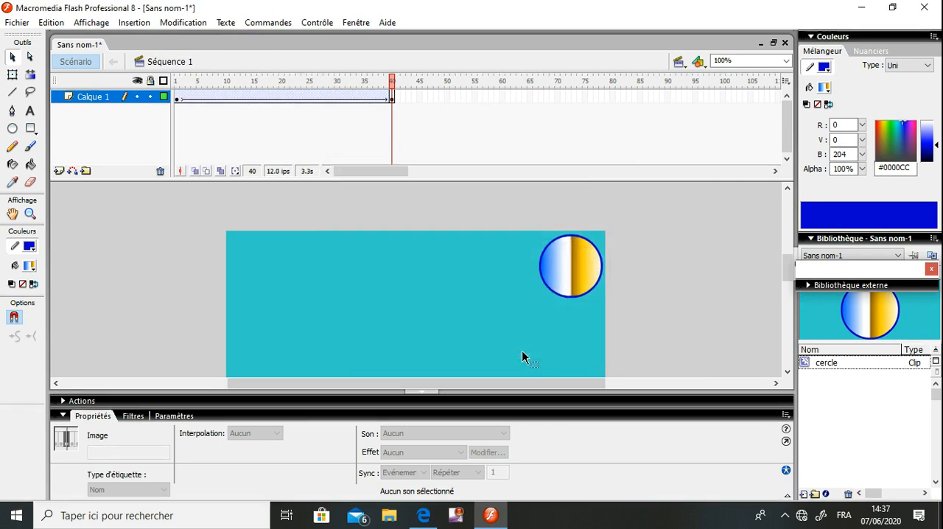
key(Return)
Rename the layer Calque 1 as "animation du mouv"
double_click(93, 97)
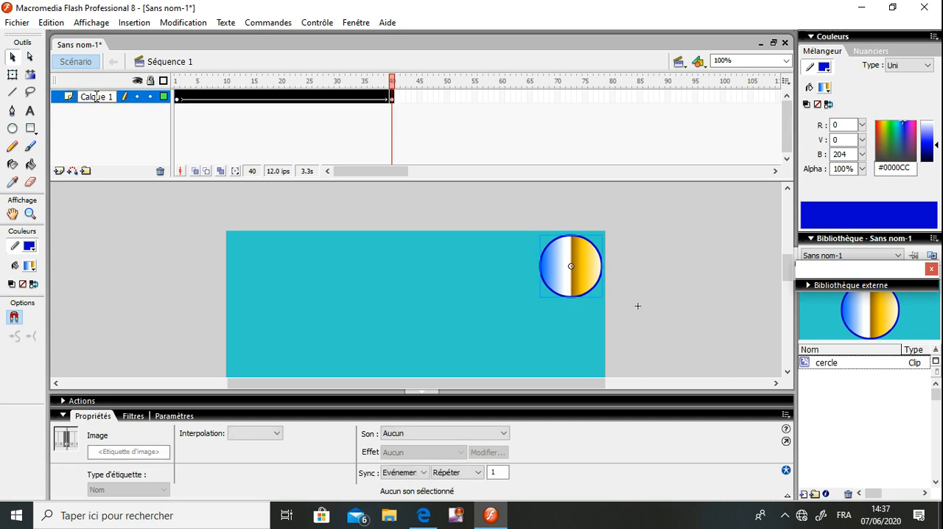
click(111, 97)
key(BackSpace)
key(BackSpace)
key(BackSpace)
key(BackSpace)
key(BackSpace)
key(BackSpace)
key(BackSpace)
key(BackSpace)
text(an)
text(imation)
text( du mou)
text(v)
click(638, 305)
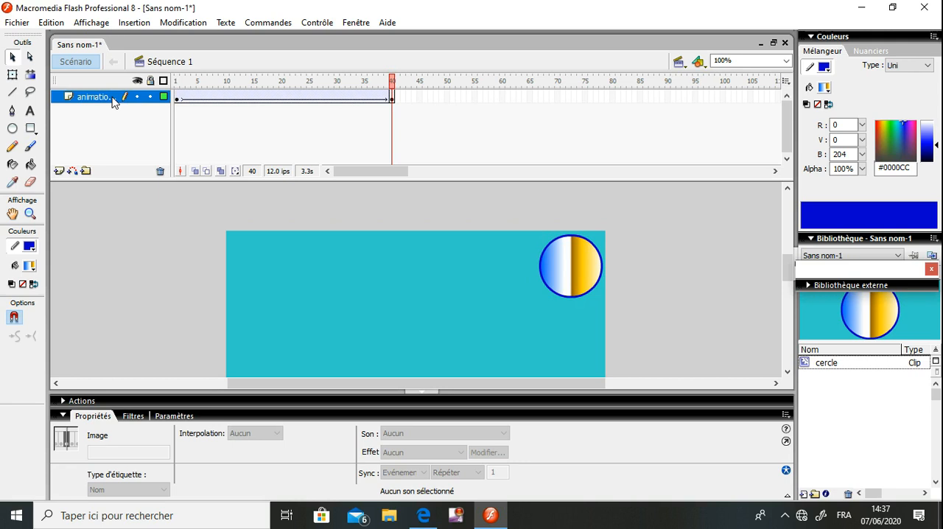
Go to frame 1, lock the animation layer, and switch its visibility off and back on
click(174, 82)
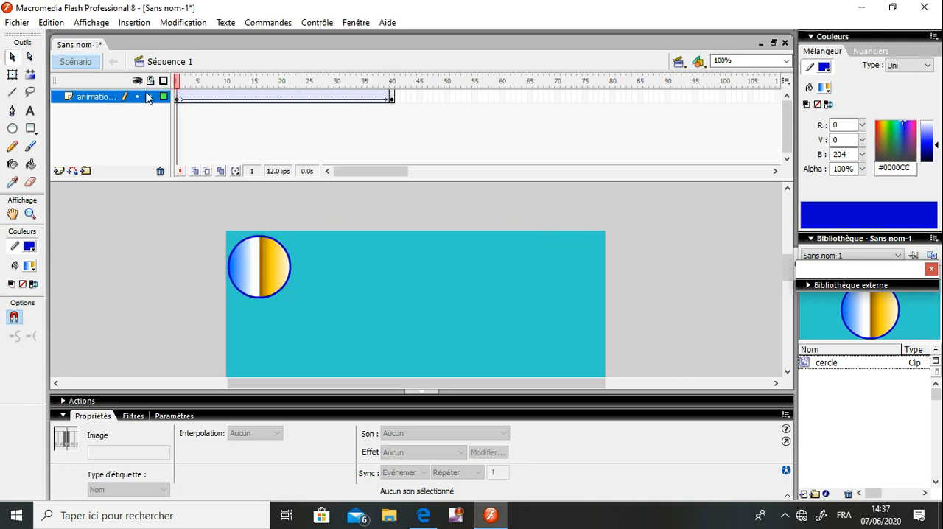
scroll(151, 99, down, 2)
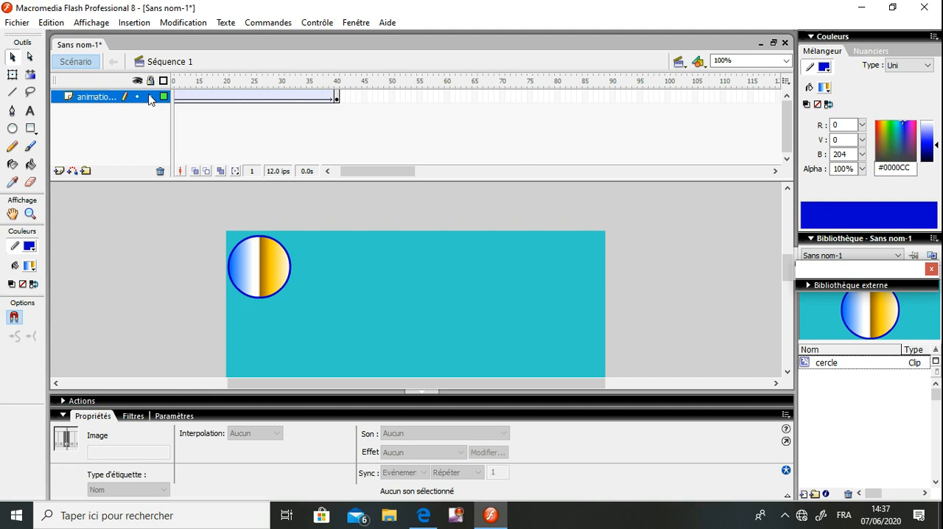
click(150, 96)
click(137, 98)
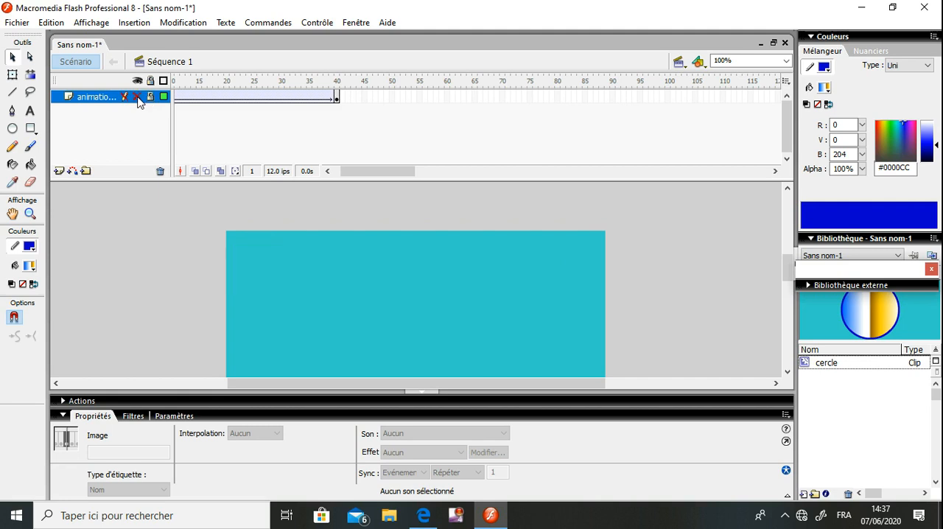
click(136, 97)
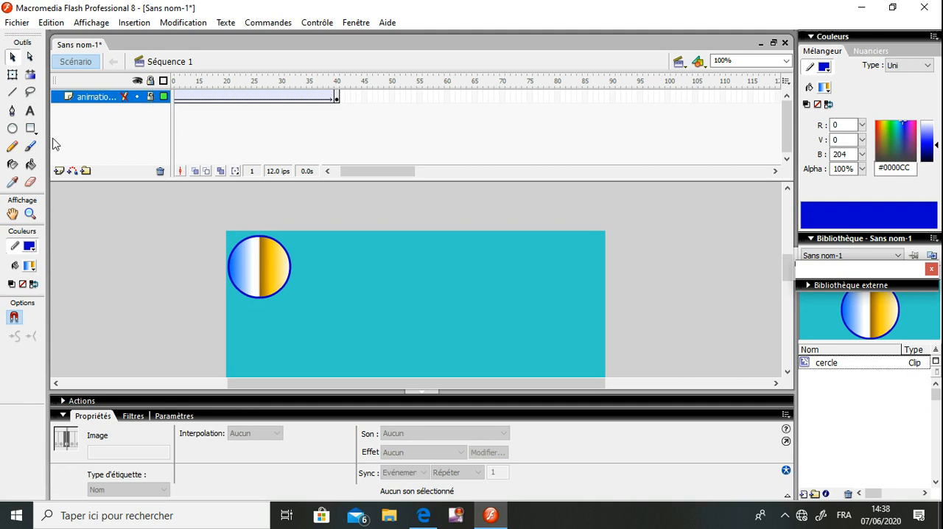
Try to draw an oval on the locked animation layer, decline the offer to unlock it, and unlock the layer directly
click(13, 129)
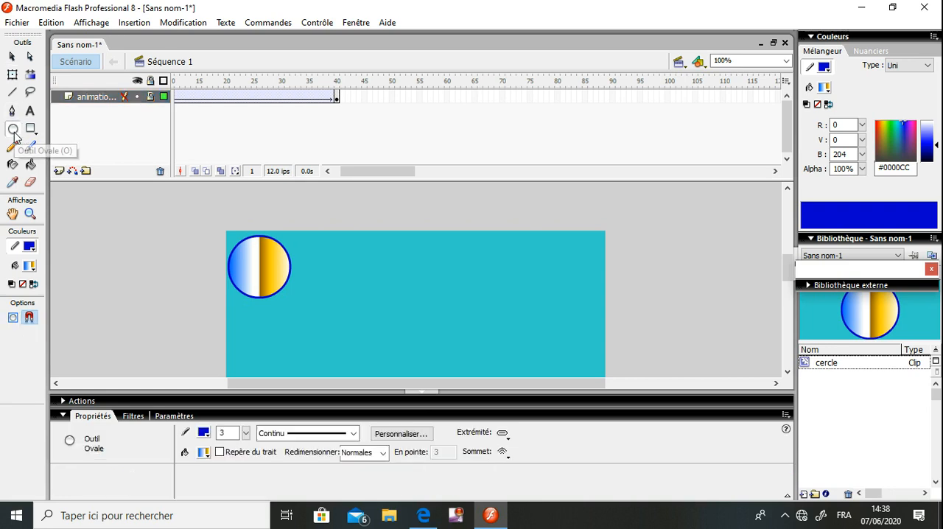
click(438, 298)
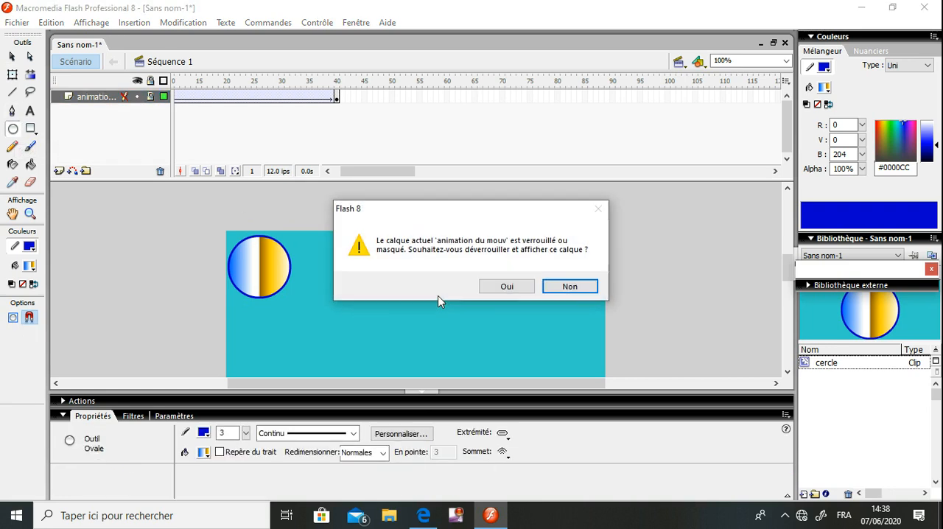
click(568, 287)
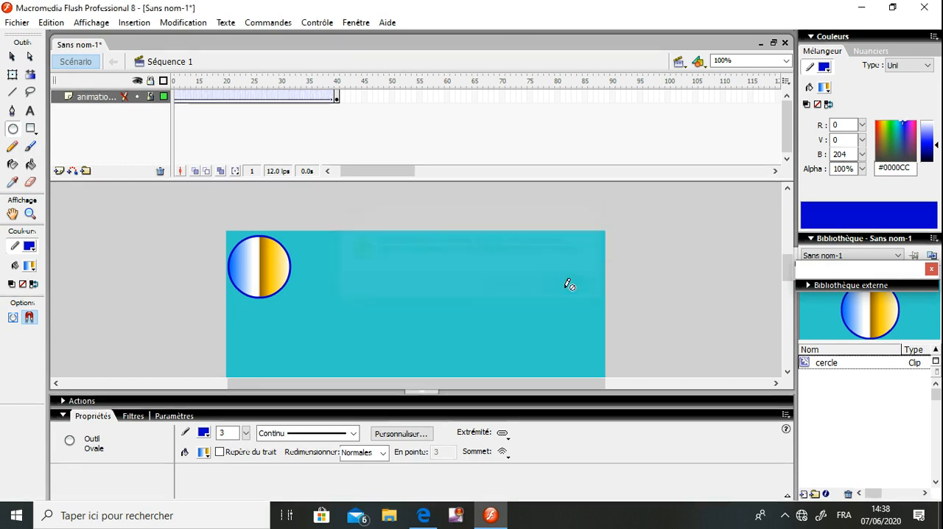
click(150, 98)
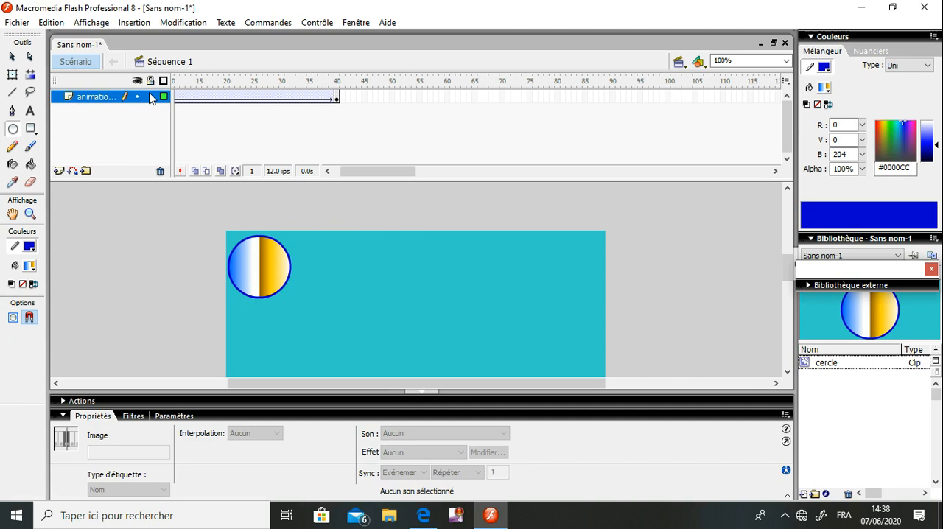
Insert a new scene in the document, switch to Séquence 1, and return to Séquence 2
click(139, 24)
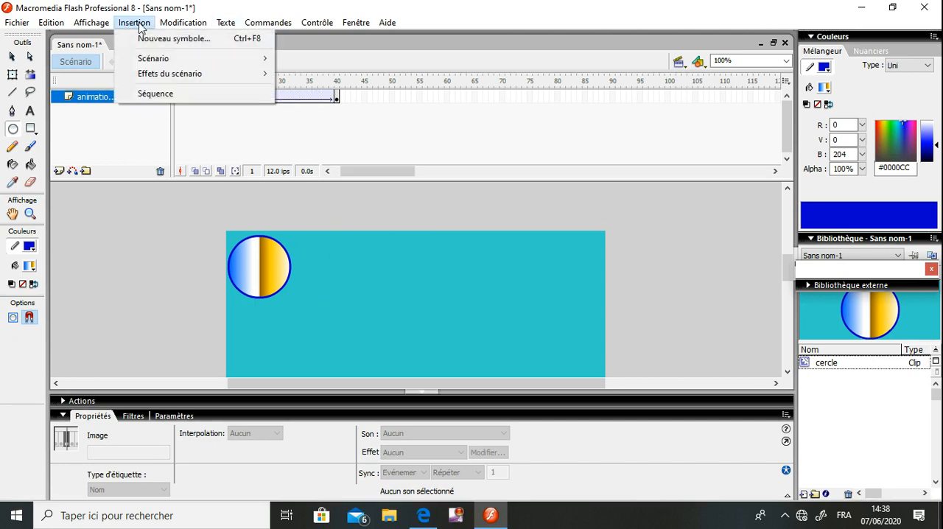
click(163, 95)
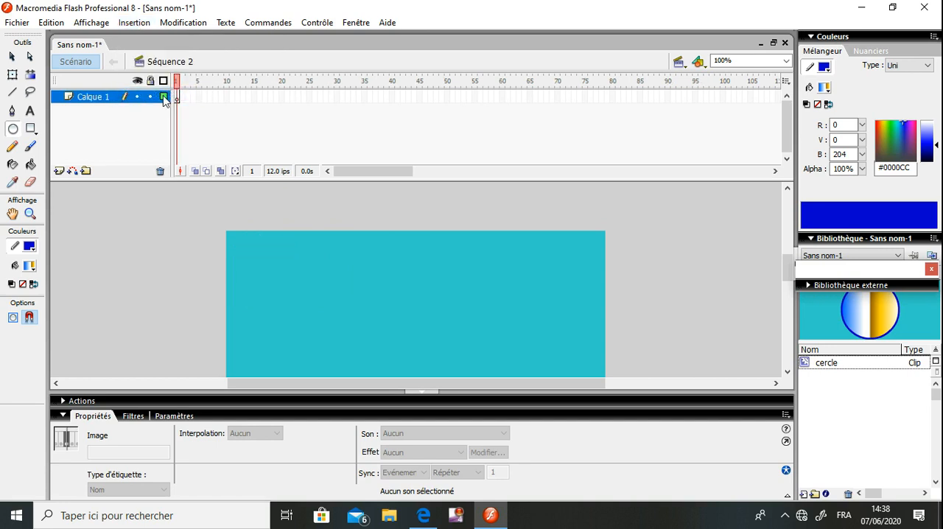
click(677, 64)
click(690, 85)
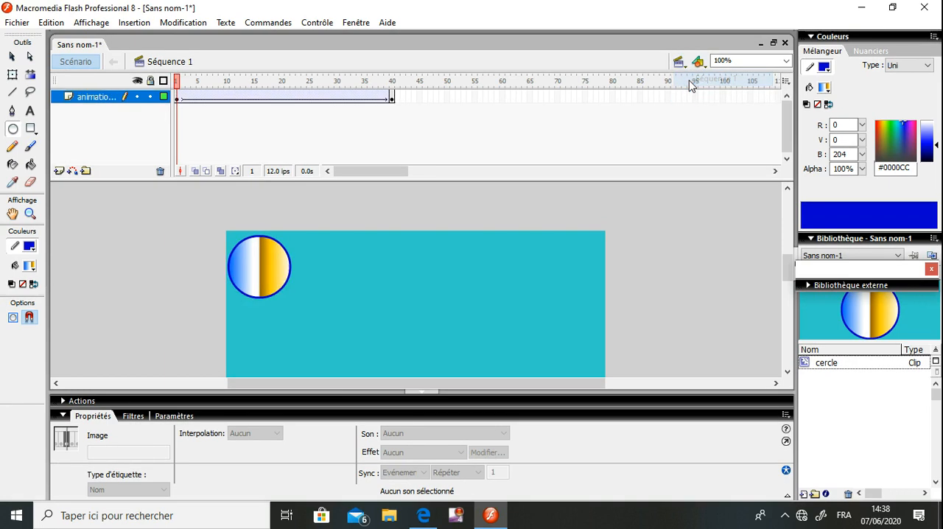
click(678, 63)
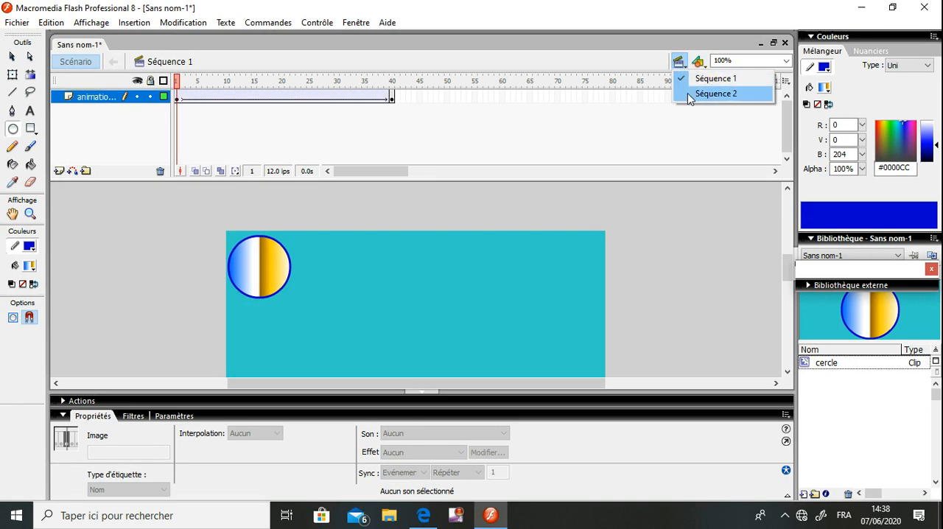
click(687, 93)
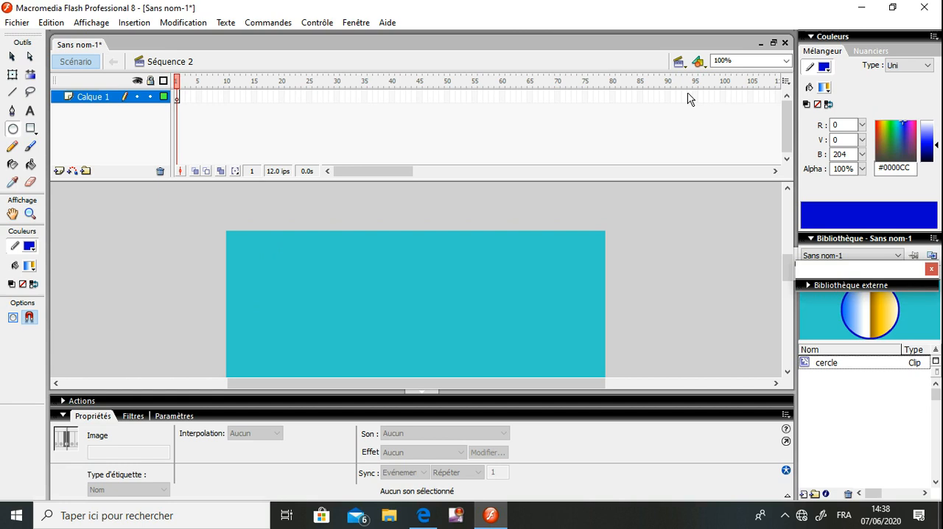
Draw a circle about 77 pixels in diameter near the stage's upper-left corner and delete its outline
click(13, 129)
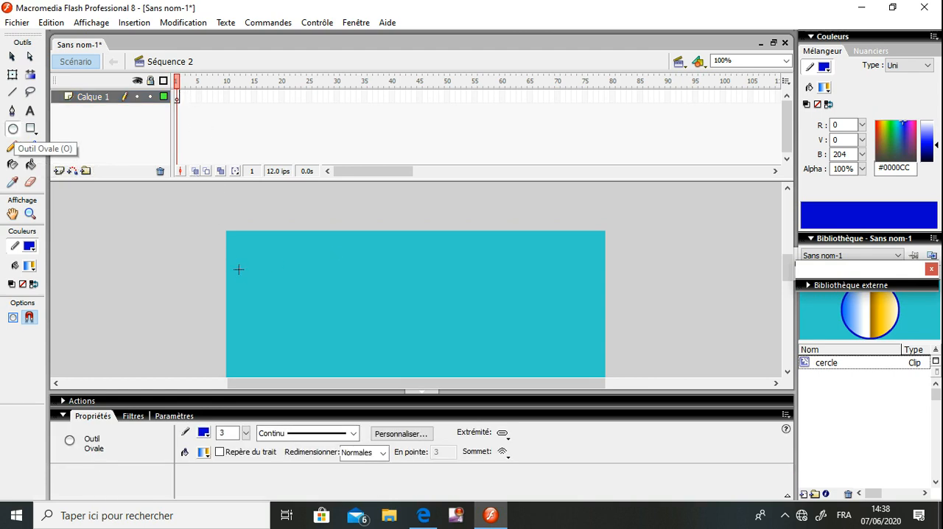
drag(232, 253, 285, 306)
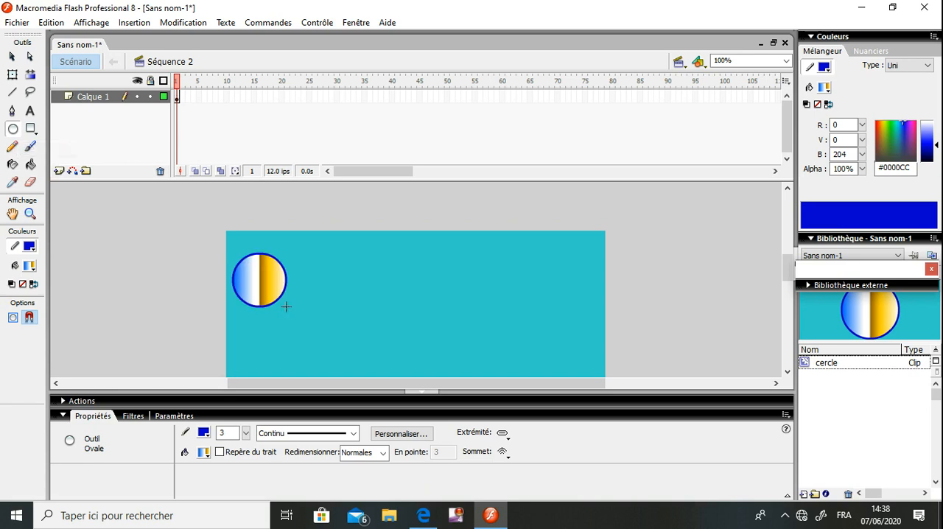
click(12, 57)
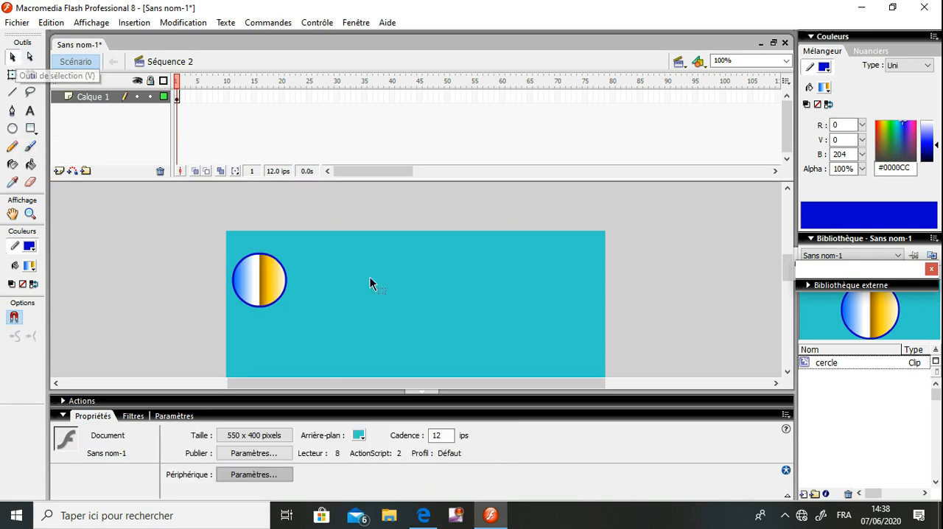
click(280, 277)
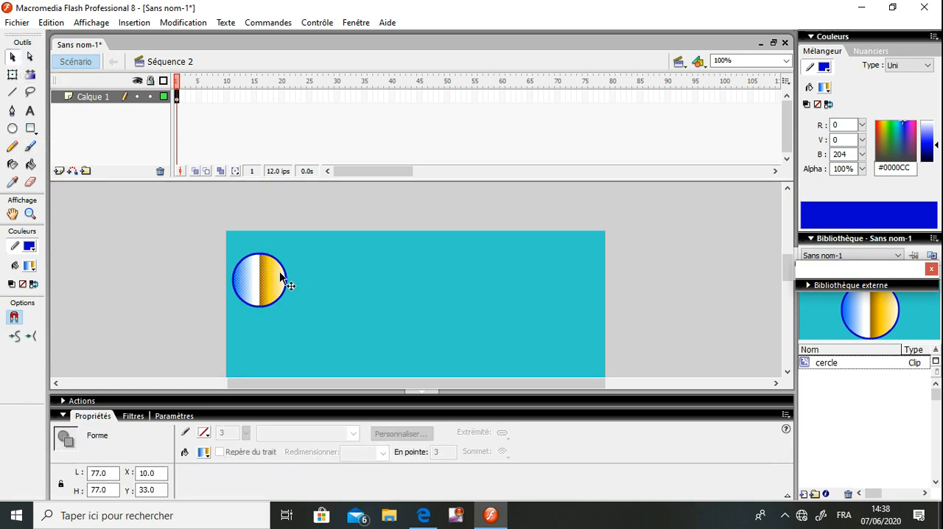
click(280, 266)
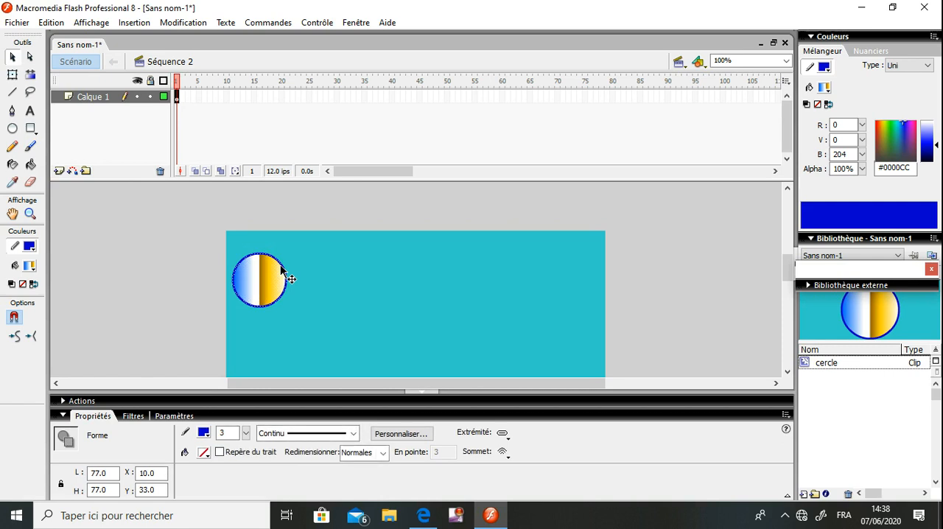
key(Delete)
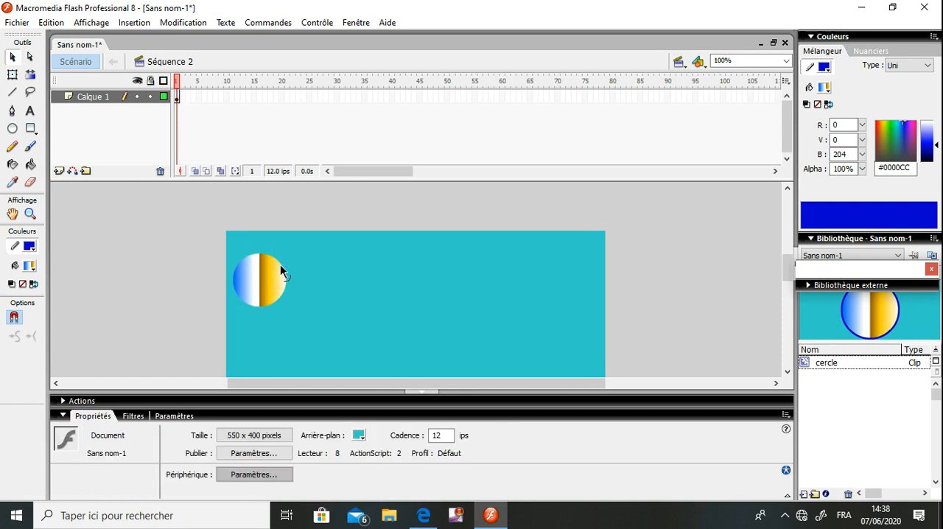
Change the circle's fill to solid red #FF0000 and deselect it
click(276, 273)
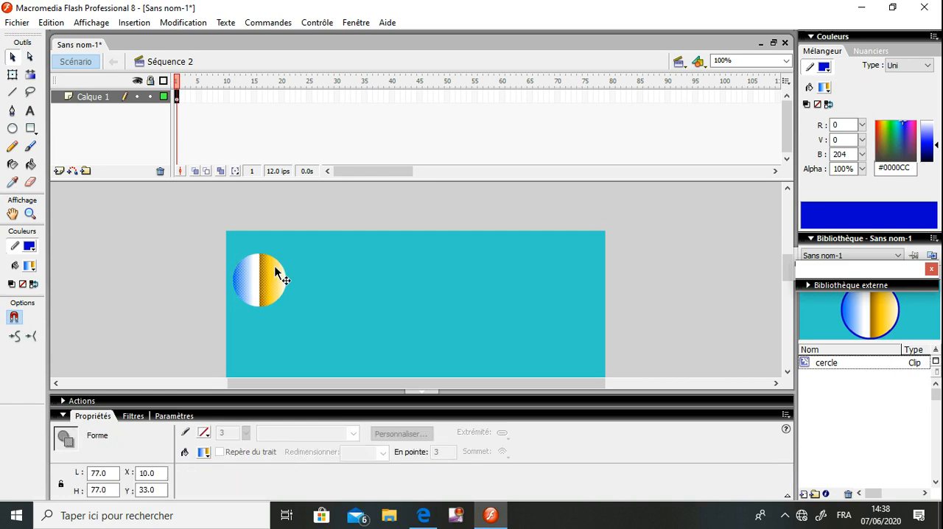
click(31, 268)
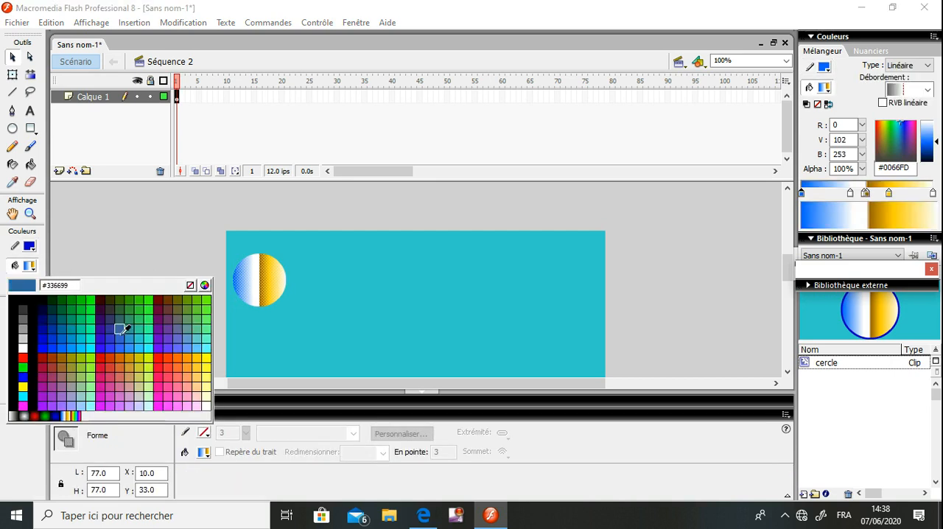
click(23, 357)
click(161, 239)
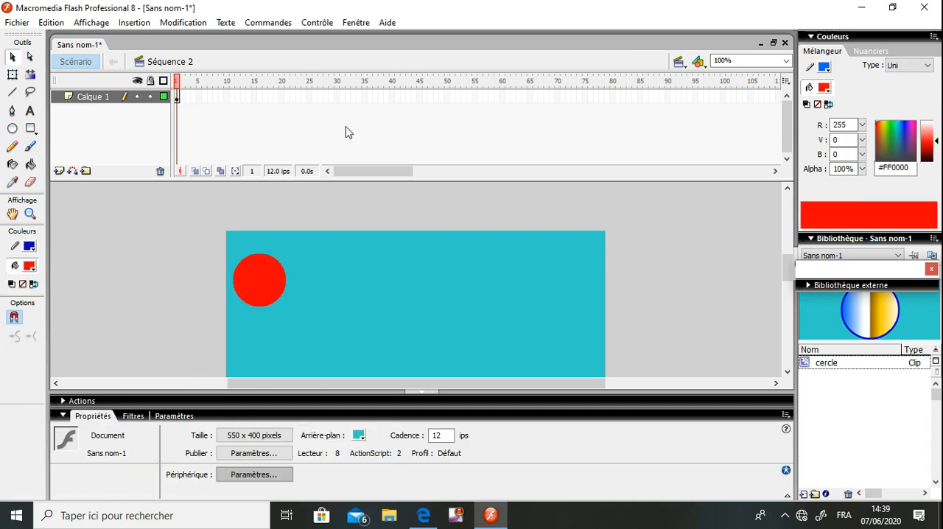
Insert a keyframe at frame 50 of the layer Calque 1
click(445, 96)
right_click(446, 97)
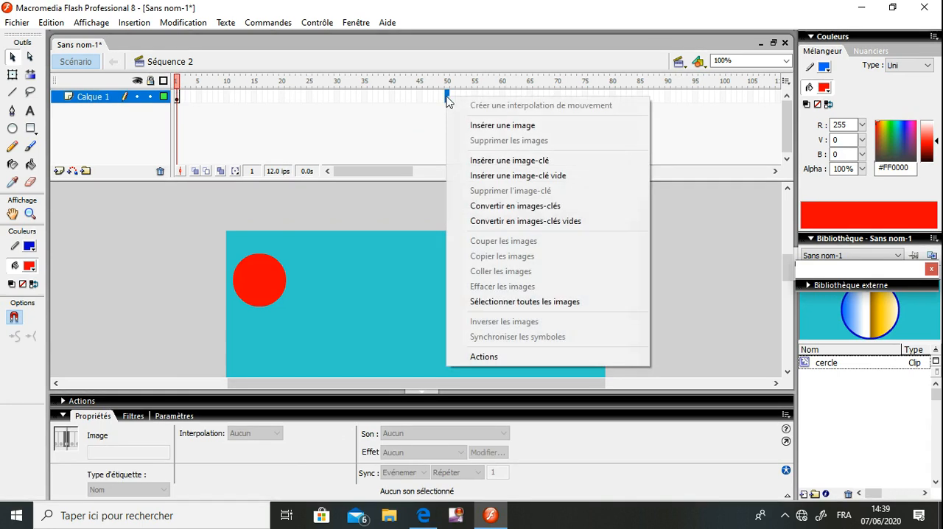
click(516, 161)
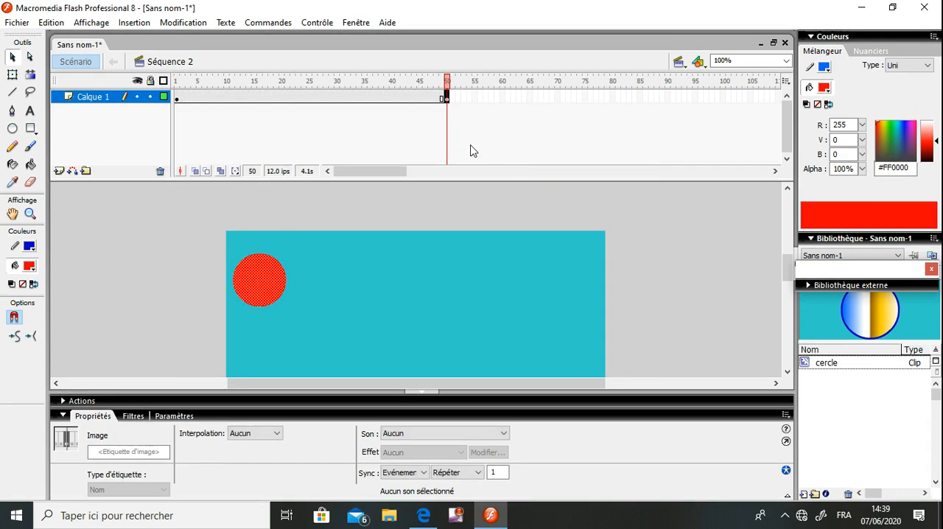
Draw a square about 67.5 pixels wide on frame 50 and move it to about X 474, Y 33
click(31, 129)
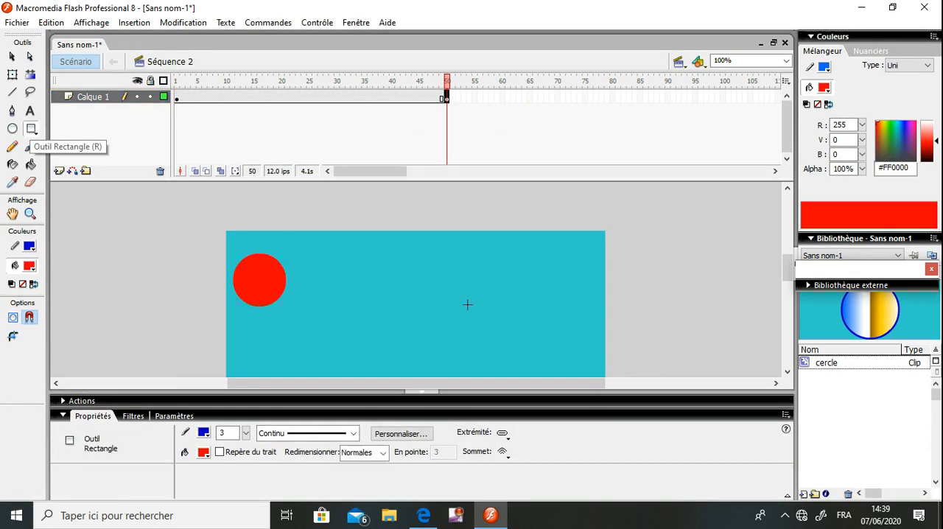
drag(530, 246, 578, 292)
mouse_move(578, 292)
mouse_down()
mouse_move(599, 288)
mouse_move(581, 288)
mouse_up()
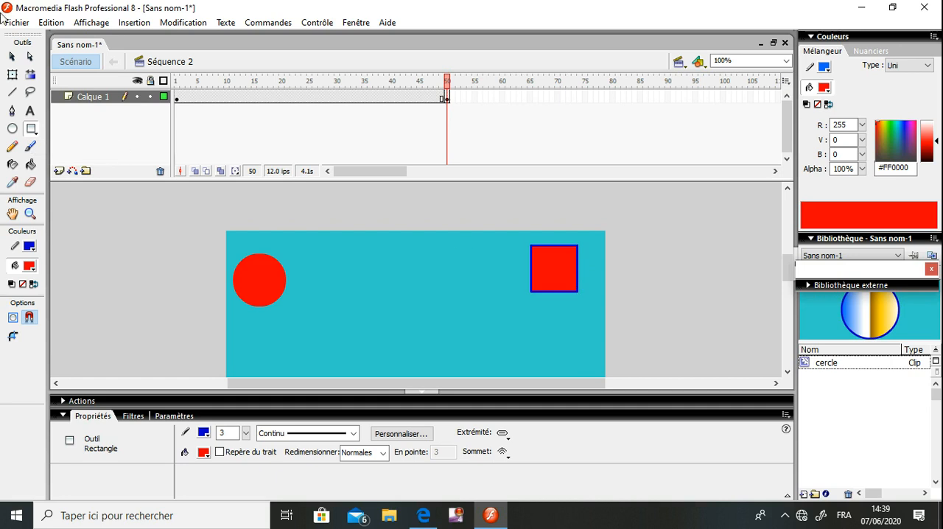
click(13, 57)
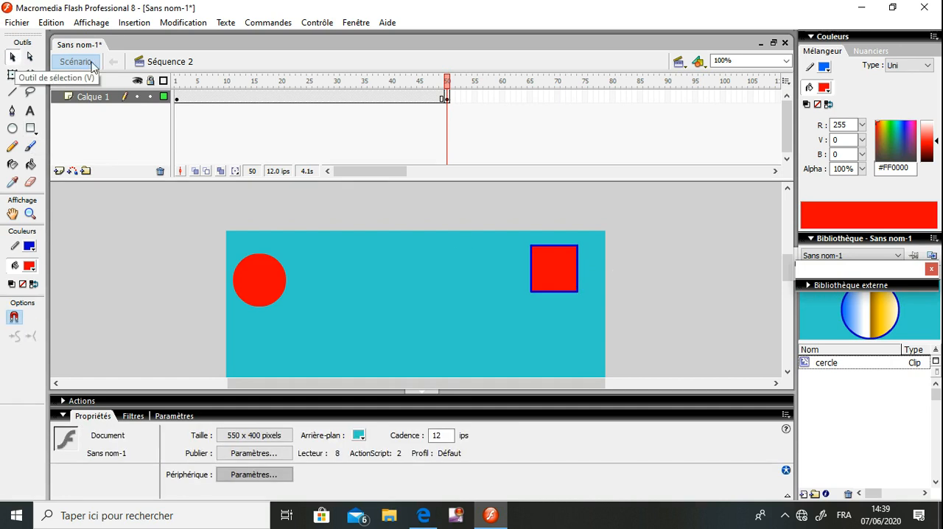
double_click(538, 265)
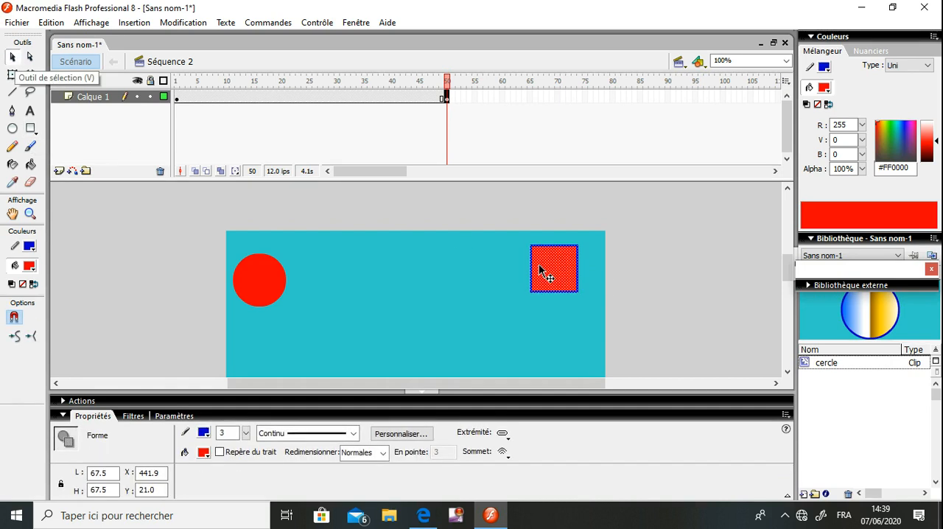
drag(539, 265, 560, 274)
click(570, 235)
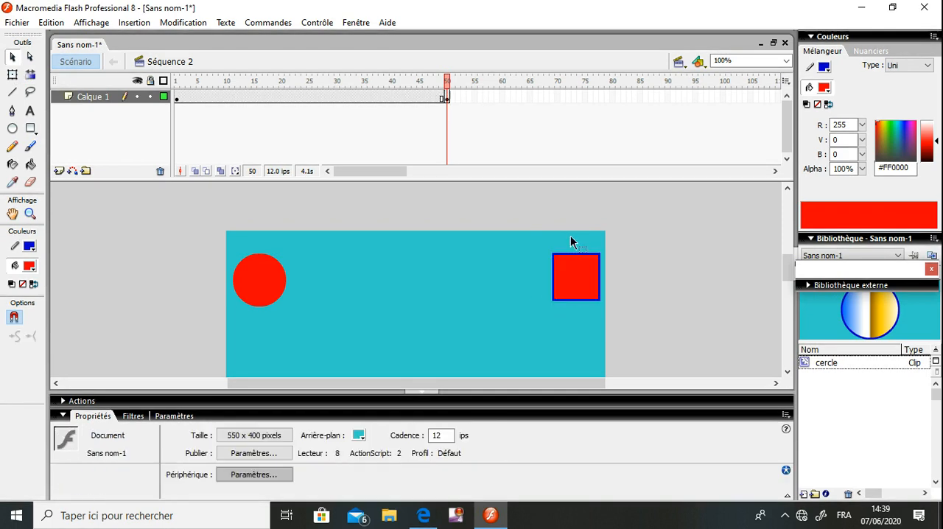
Delete the square's outline and change its fill to blue #0000CC
click(577, 255)
double_click(576, 255)
key(Delete)
click(578, 279)
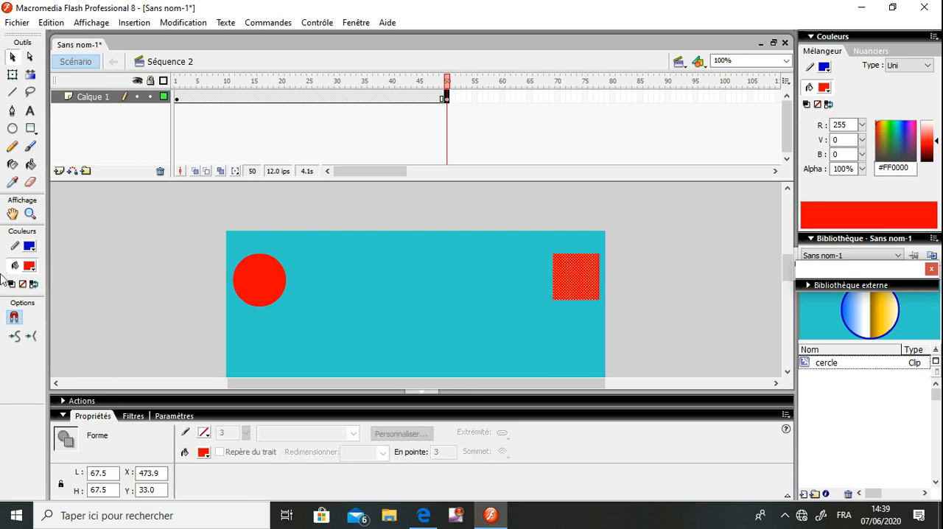
click(29, 266)
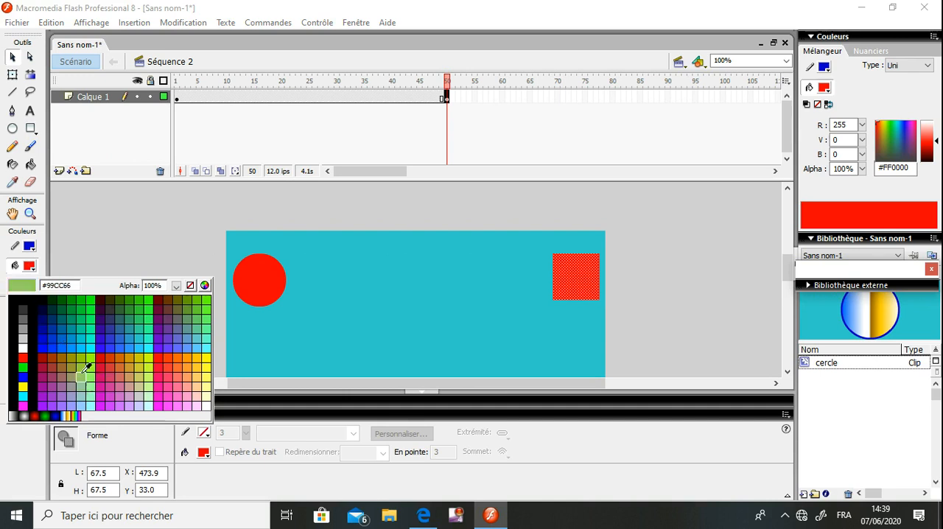
click(46, 338)
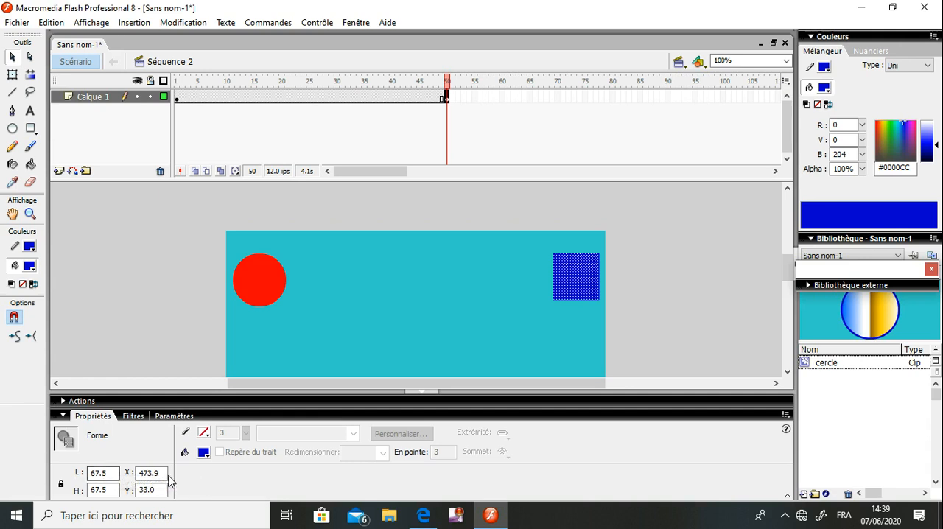
click(311, 342)
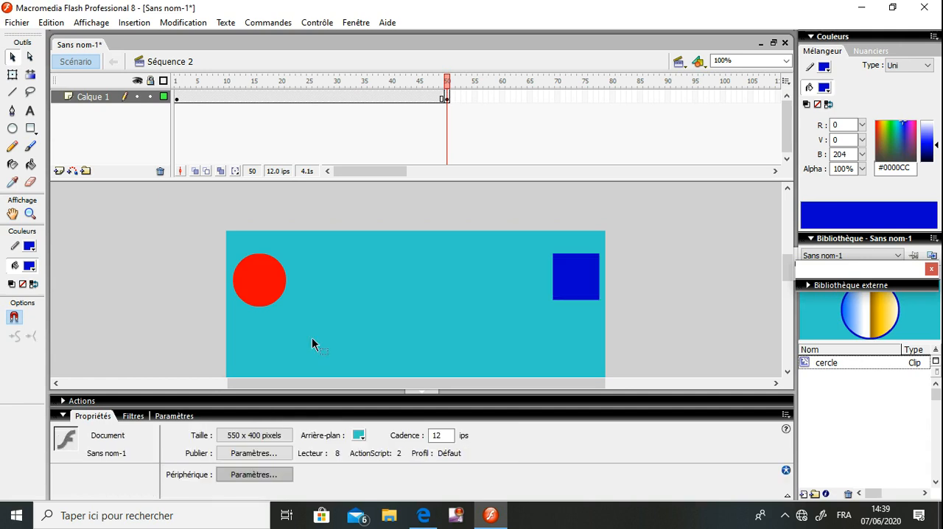
Examine the shapes on the stage at several frames from frame 2 to frame 50
click(178, 105)
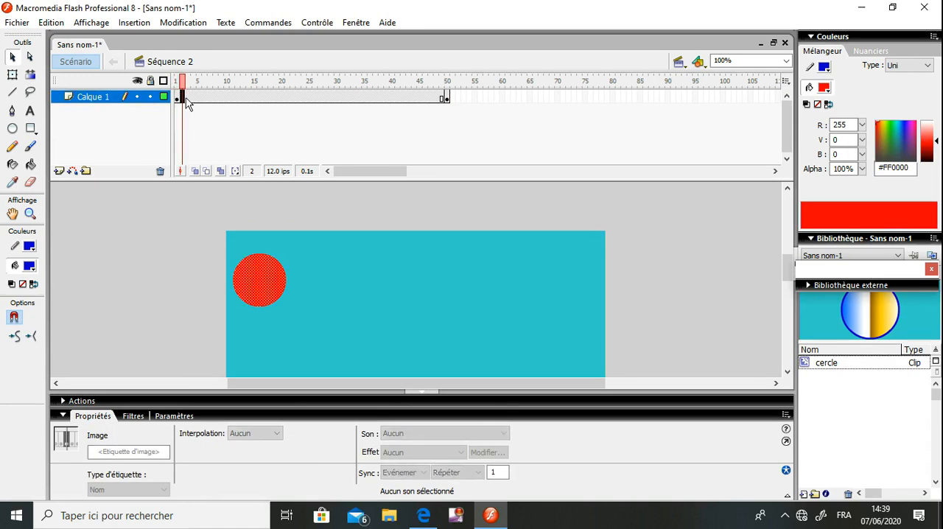
click(200, 105)
click(226, 103)
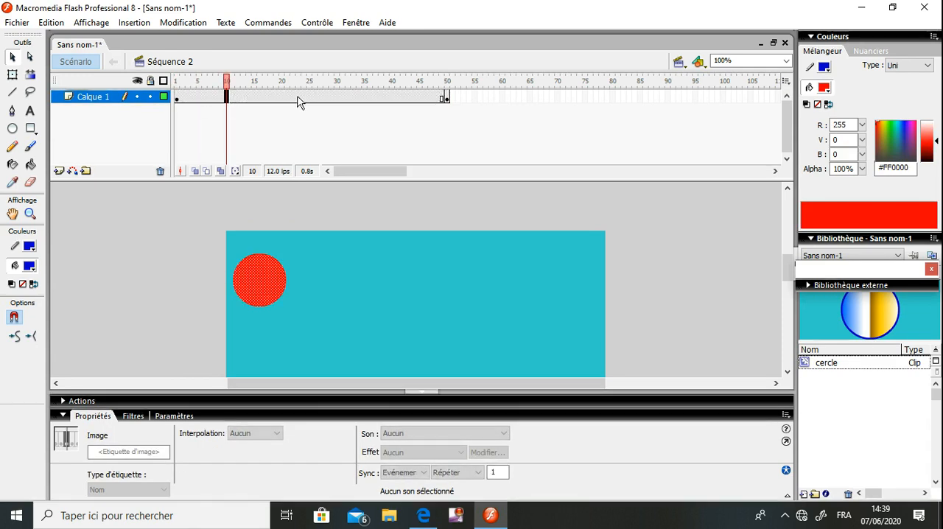
click(441, 100)
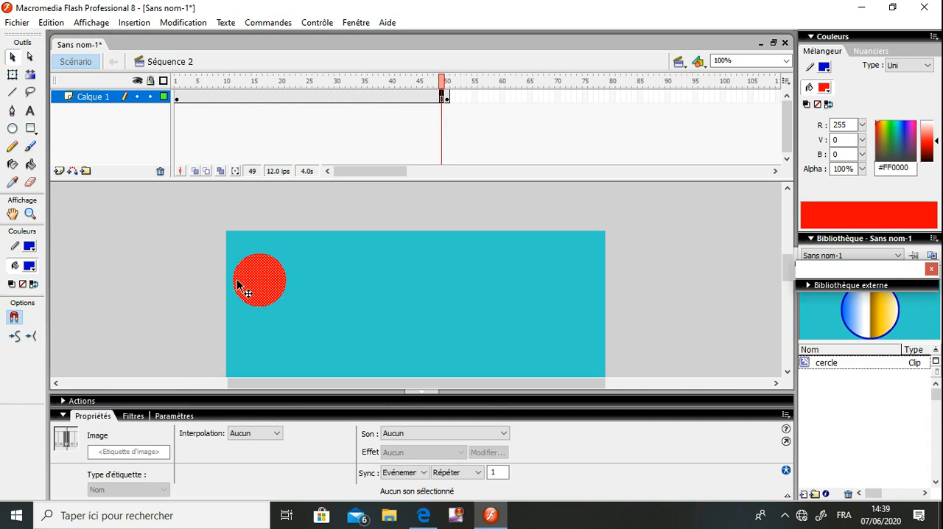
click(445, 99)
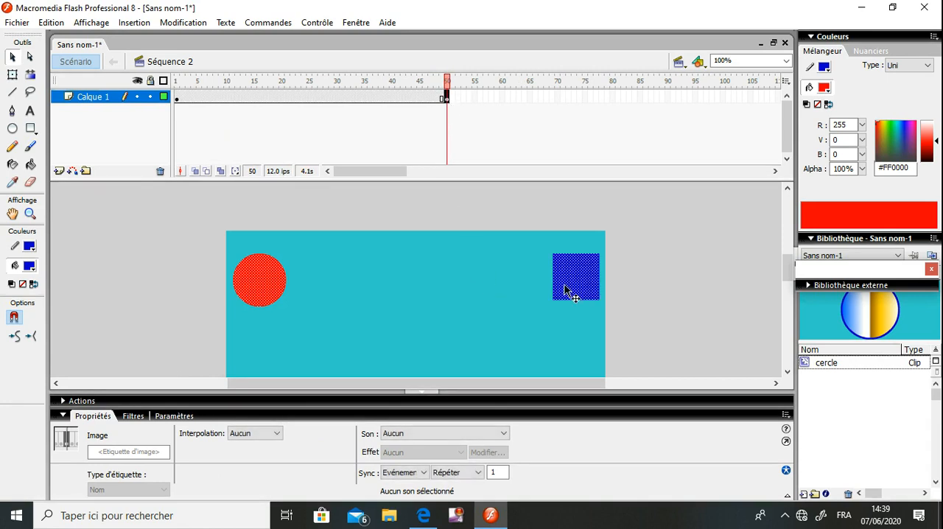
Delete the red circle from frame 50 so that only the blue square is left there
click(390, 262)
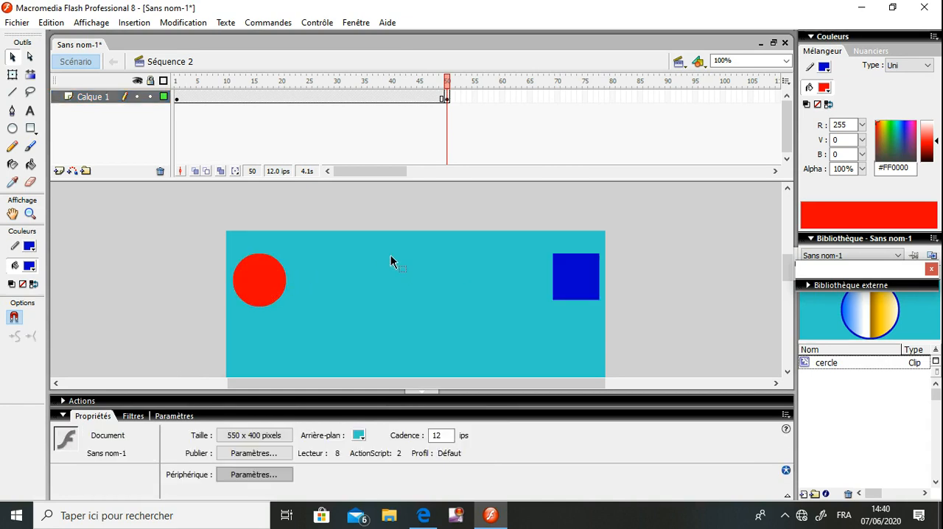
click(254, 276)
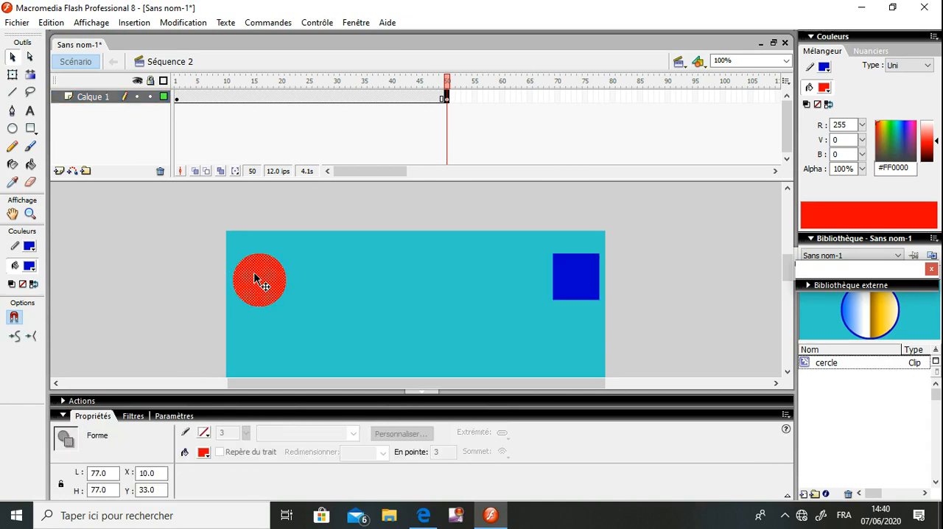
key(Delete)
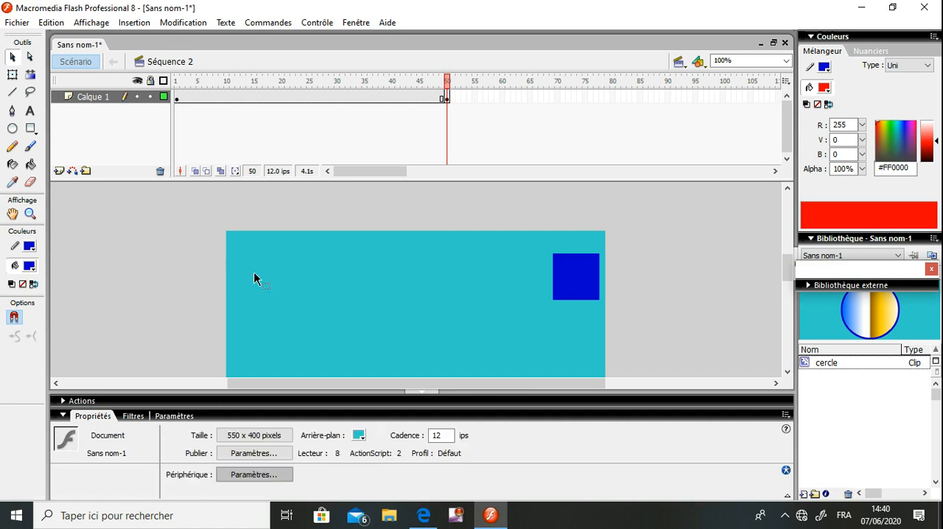
Apply a Forme interpolation to frame 1 of the layer Calque 1
click(179, 97)
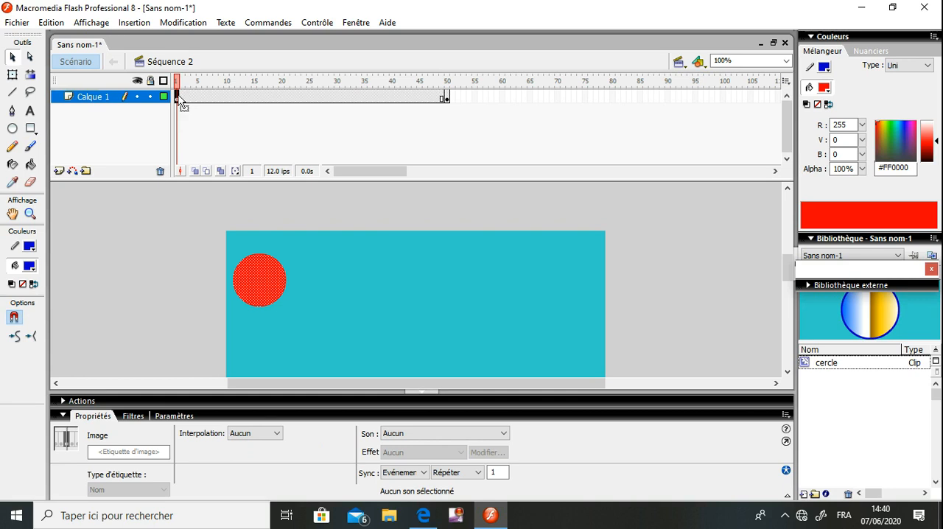
click(266, 436)
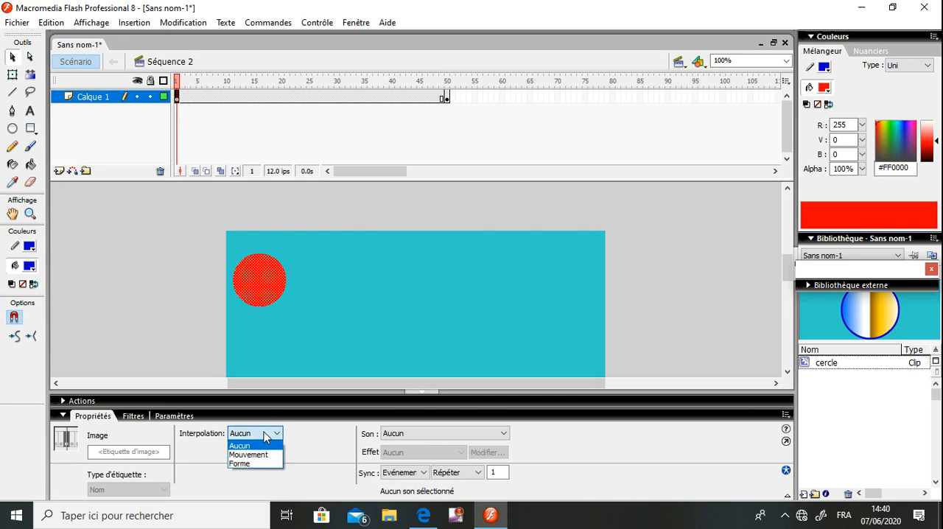
click(243, 463)
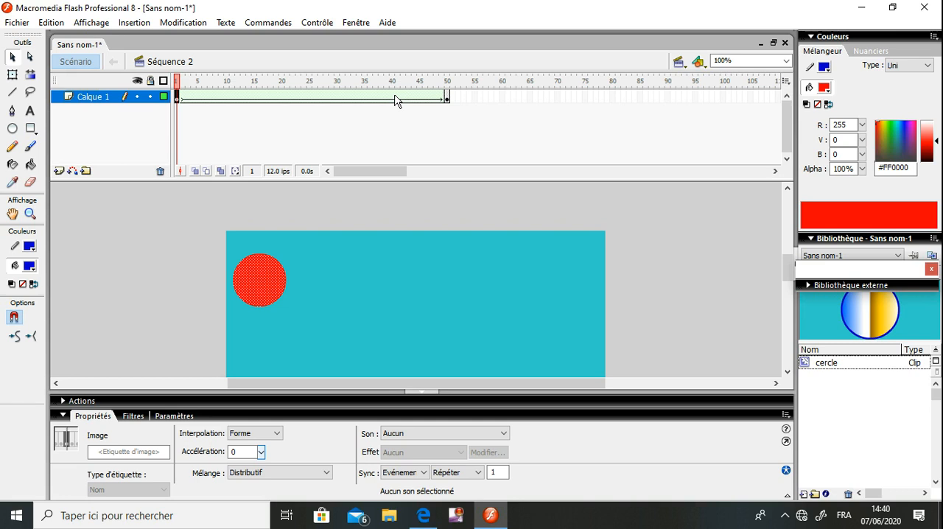
Play the shape animation on the timeline and preview the whole movie in a test window, closing it at the end
key(Return)
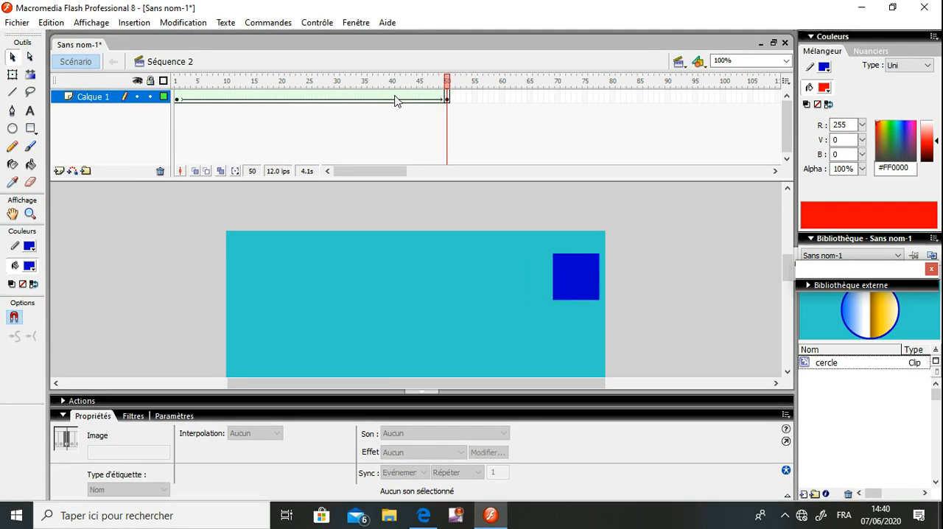
key(Return)
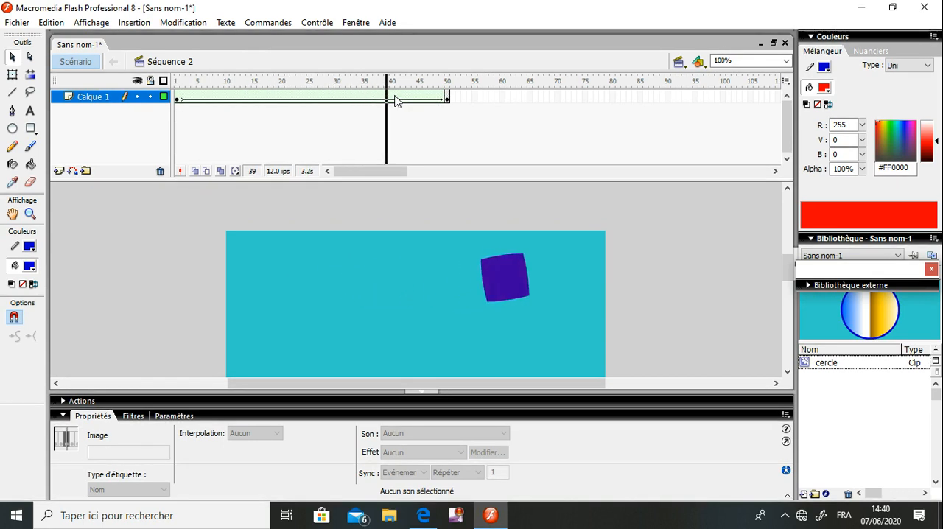
click(326, 24)
click(332, 124)
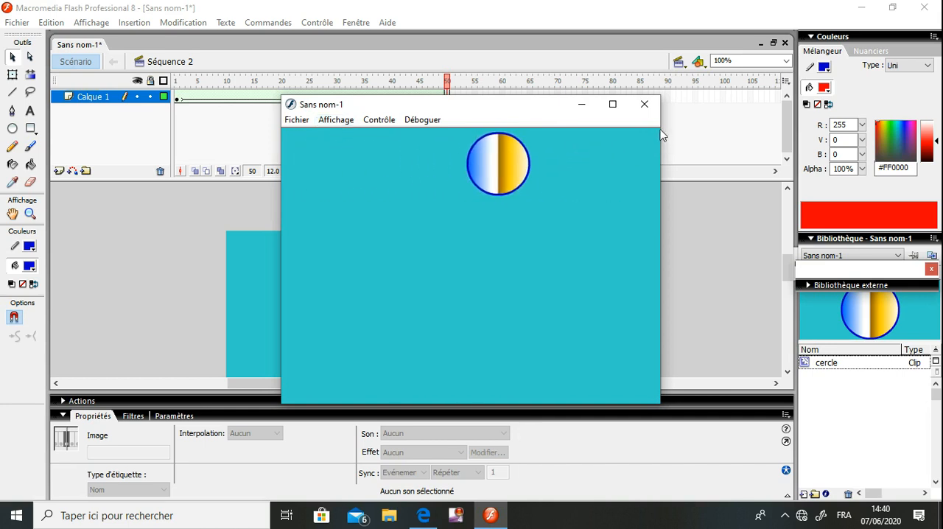
click(645, 105)
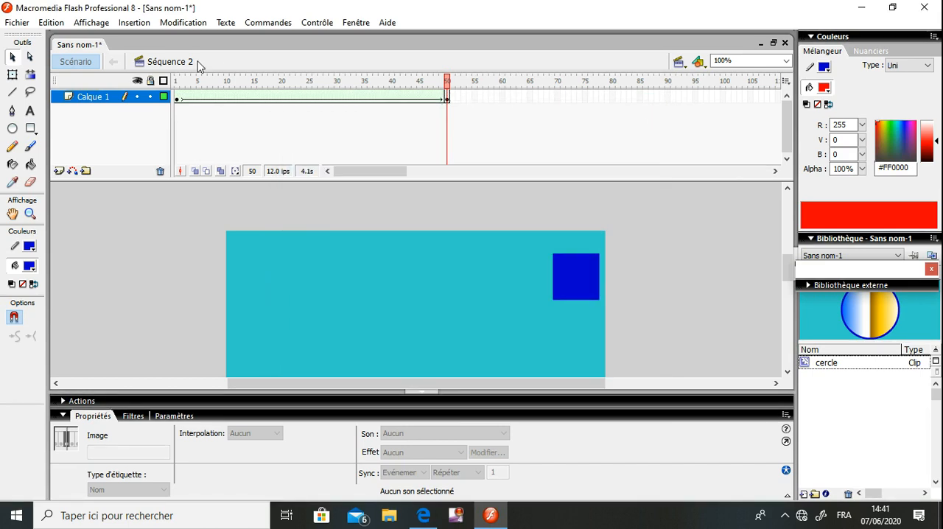
Rename the layer Calque 1 as "morphing"
double_click(96, 96)
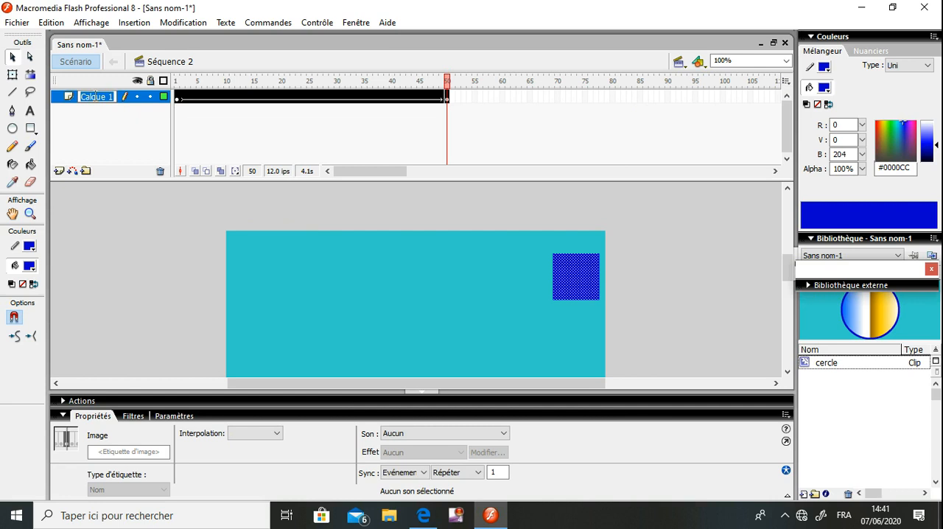
text(morphing)
key(Return)
click(171, 190)
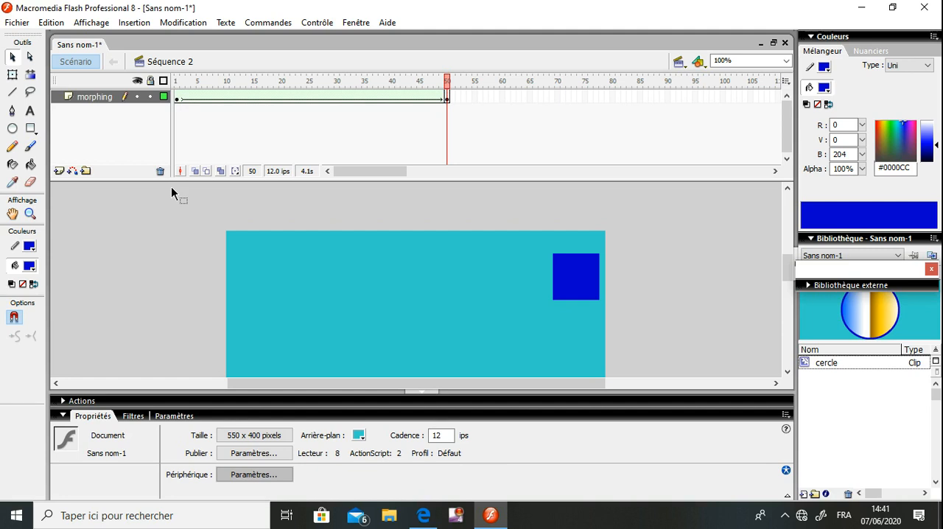
Insert a new layer above morphing and name it "arriere plan"
click(56, 172)
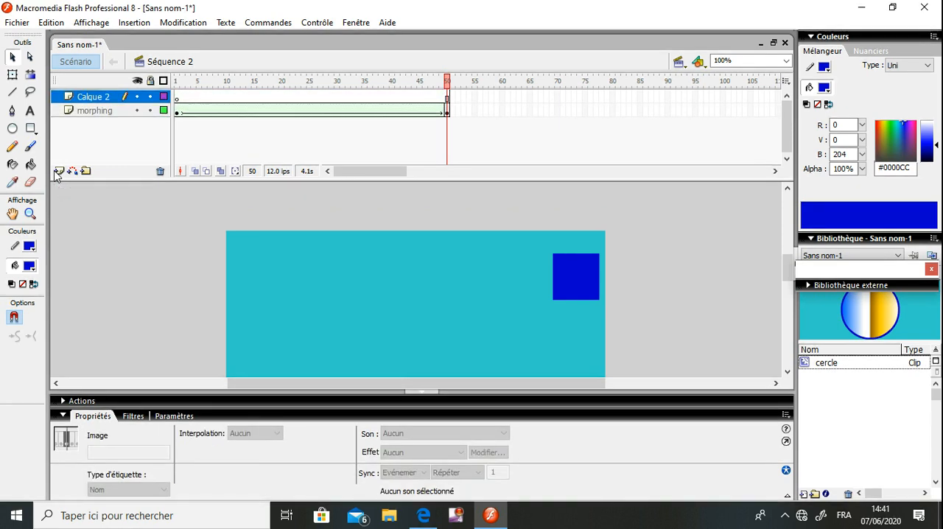
double_click(91, 97)
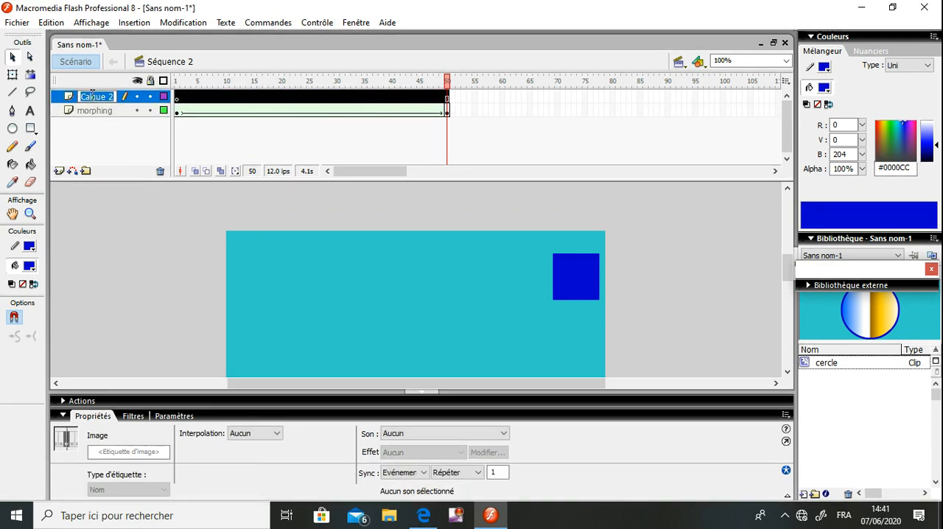
text(arr)
text(iere)
text( pl)
text(an)
click(176, 97)
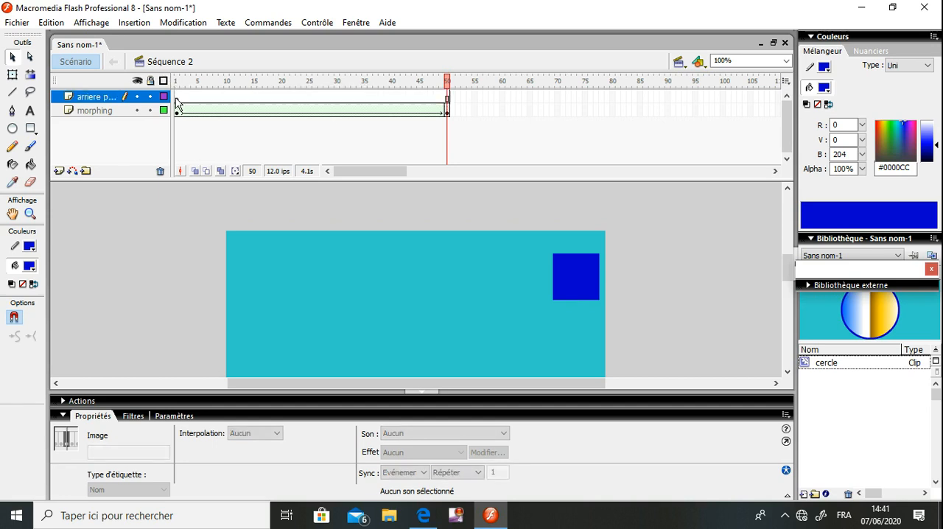
Add the static text "Animation du forme" on frame 1 of the arriere plan layer
click(177, 99)
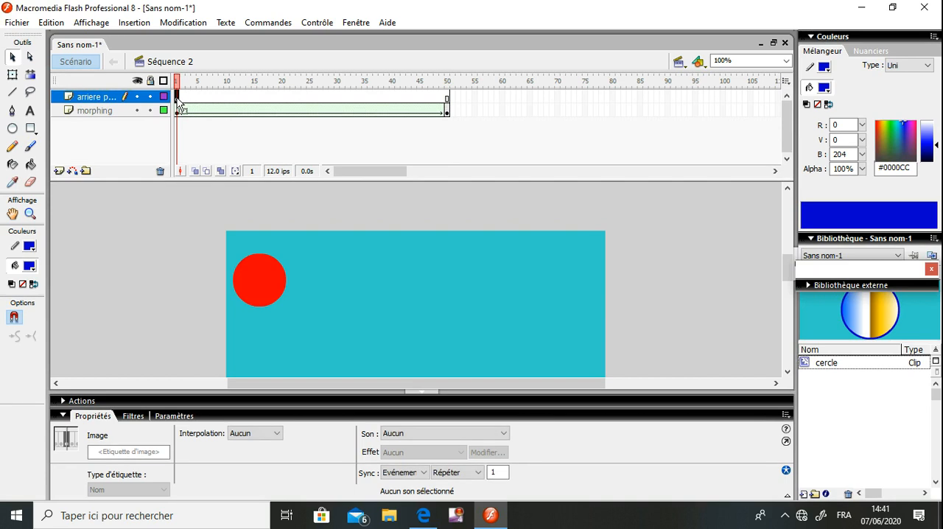
click(30, 110)
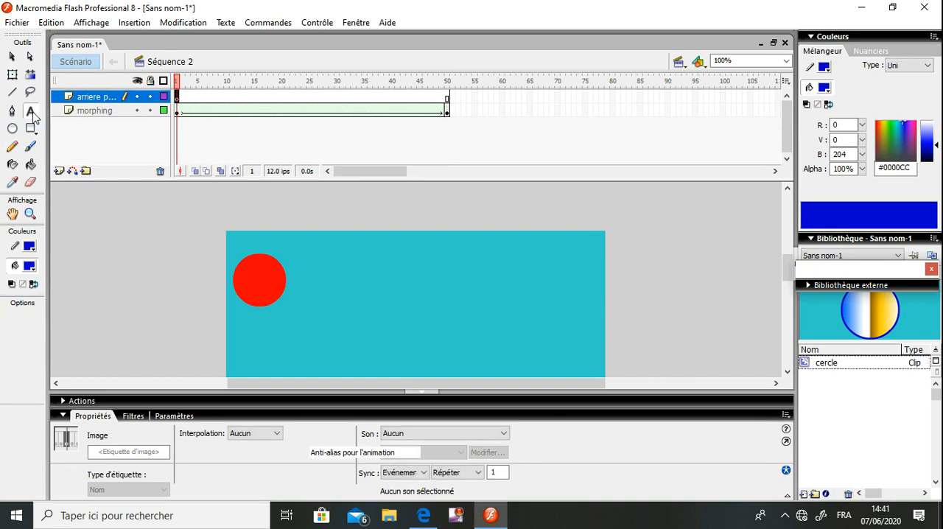
click(319, 232)
text(a)
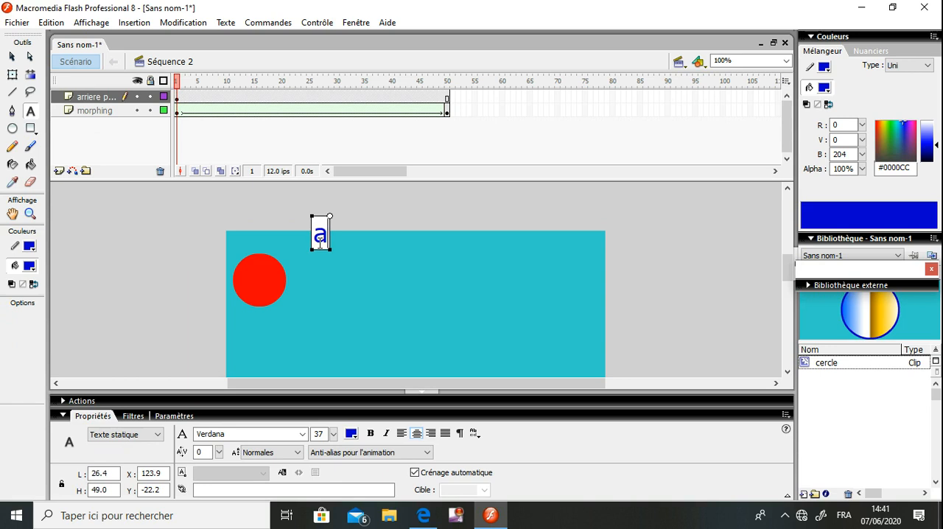
key(BackSpace)
text(Anim)
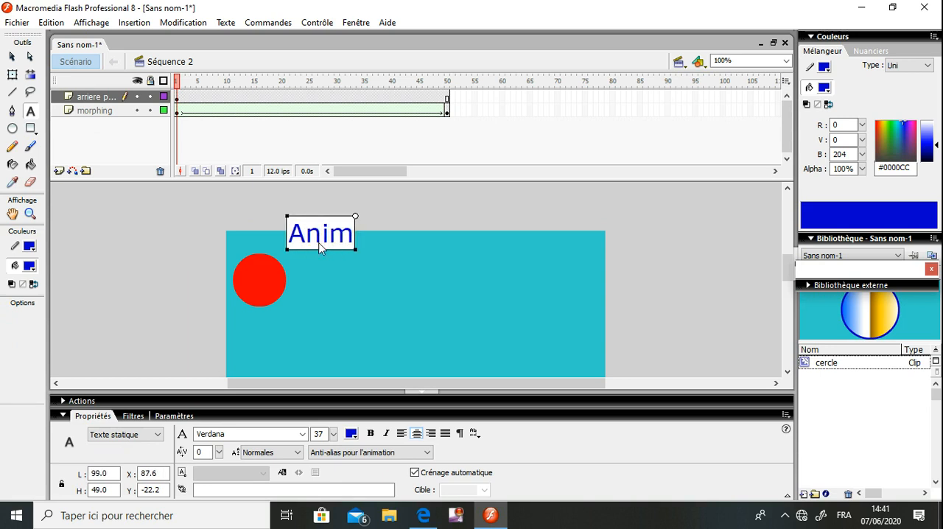
text(ation d)
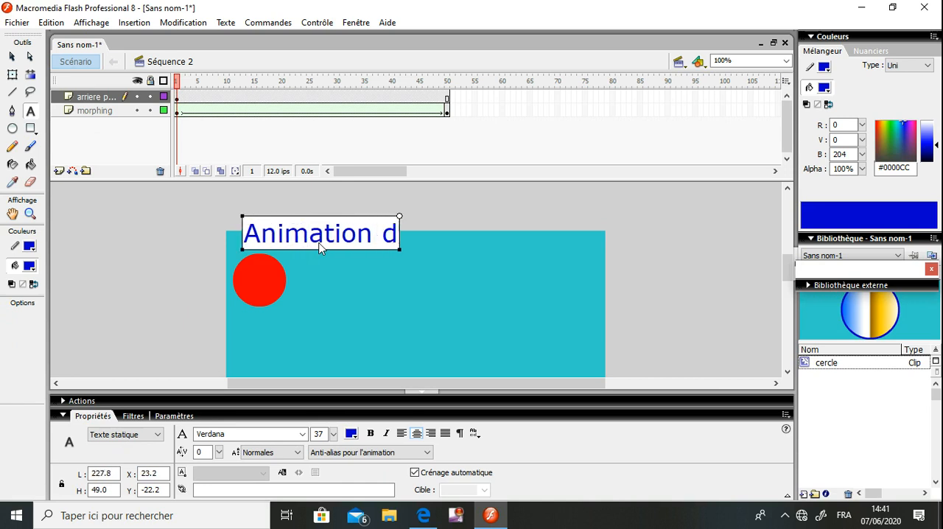
text(u for)
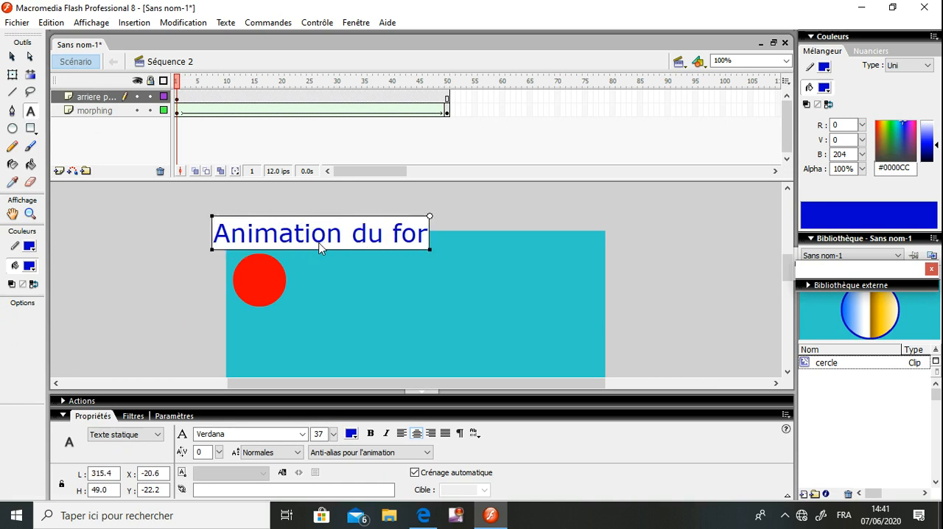
text(me)
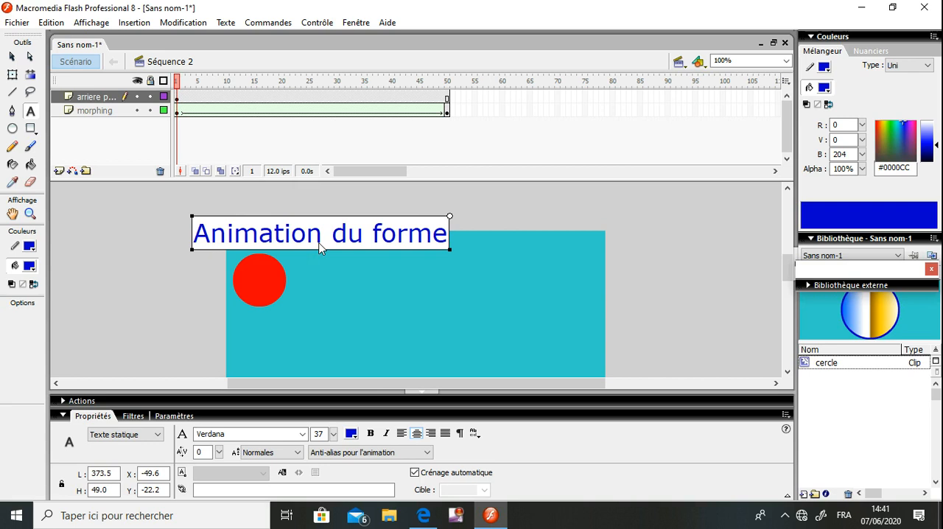
Move the title text to about X 87, Y -3 and set its font size to 27
click(12, 57)
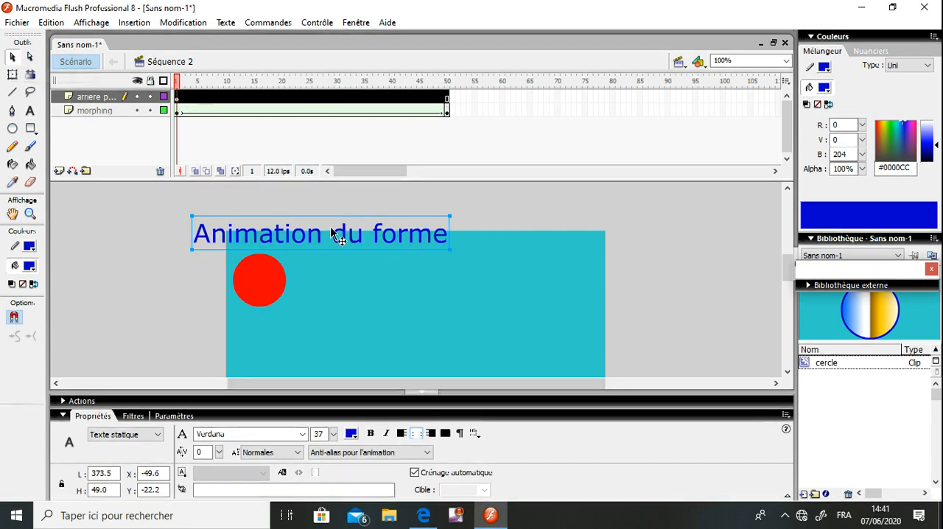
drag(341, 233, 432, 246)
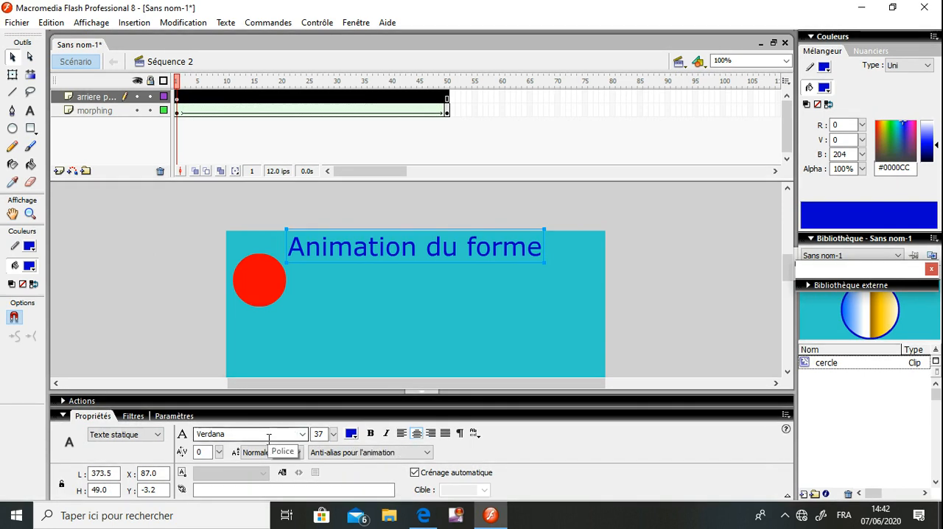
click(334, 434)
drag(335, 438, 335, 451)
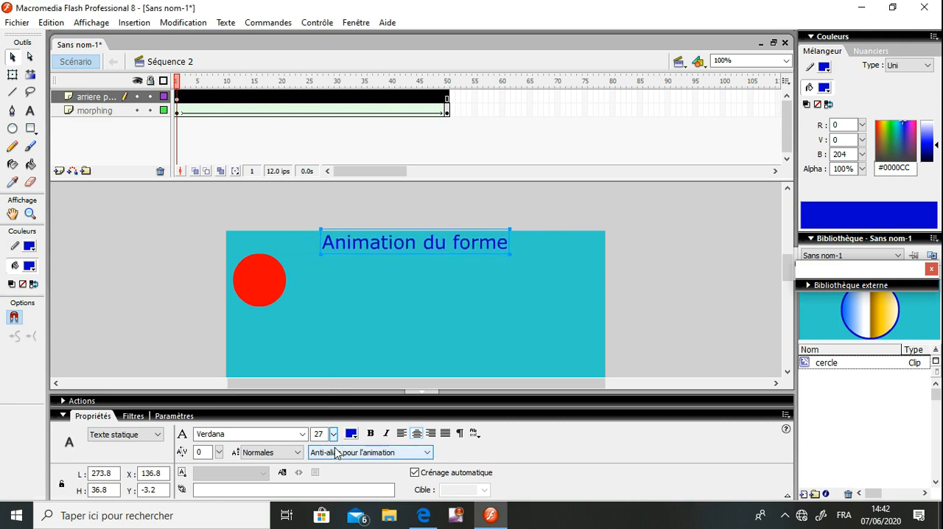
Make the title text bold and set its font to Viner Hand ITC
click(370, 434)
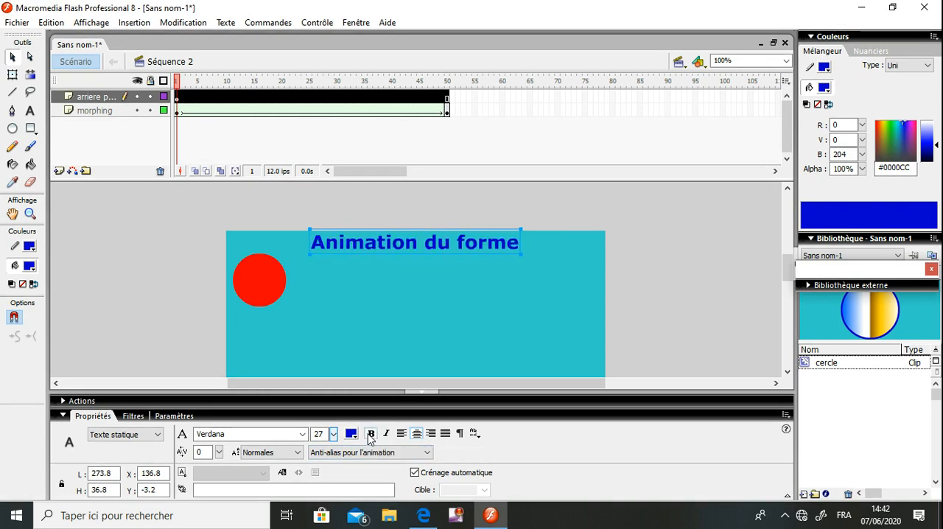
click(305, 435)
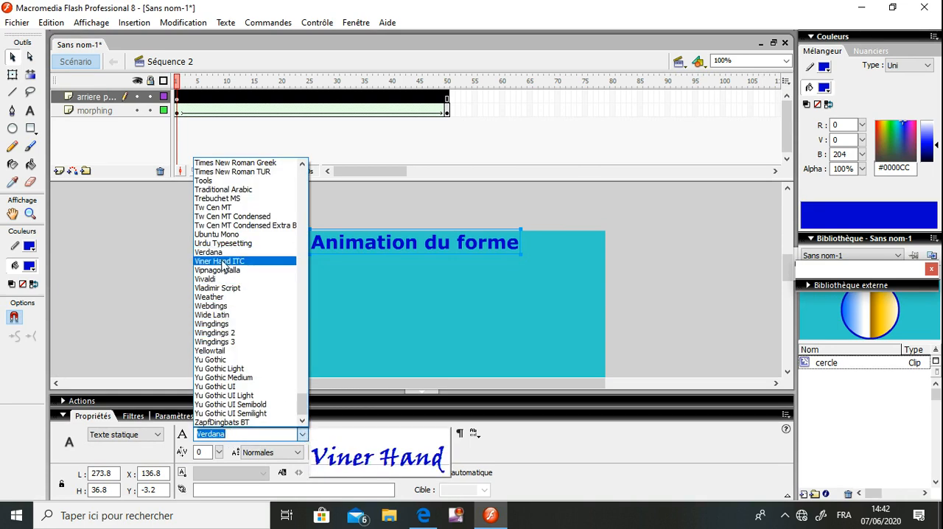
key(Escape)
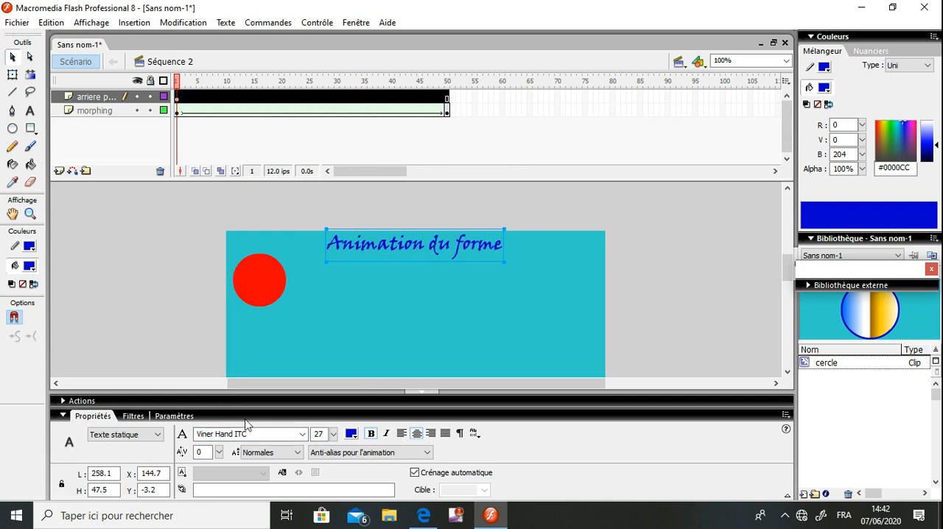
Insert a keyframe at frame 50 of the arriere plan layer
click(271, 193)
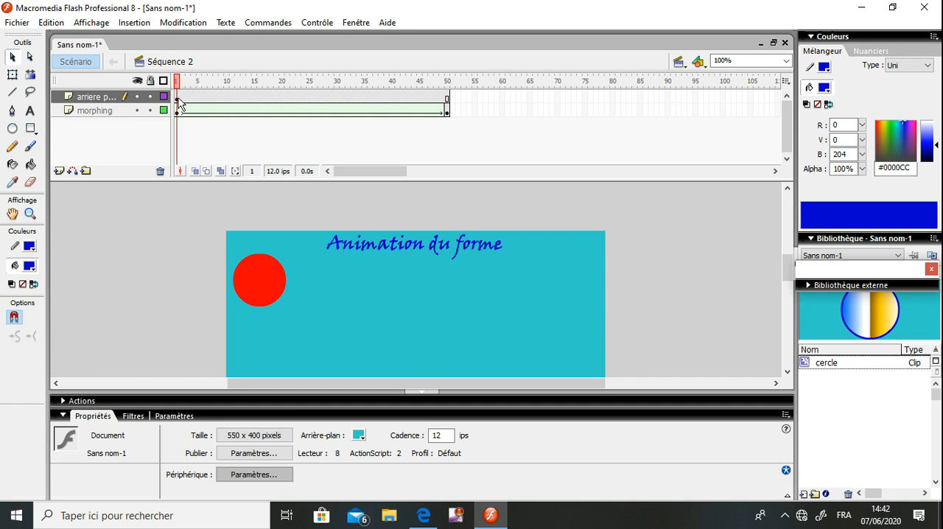
right_click(446, 98)
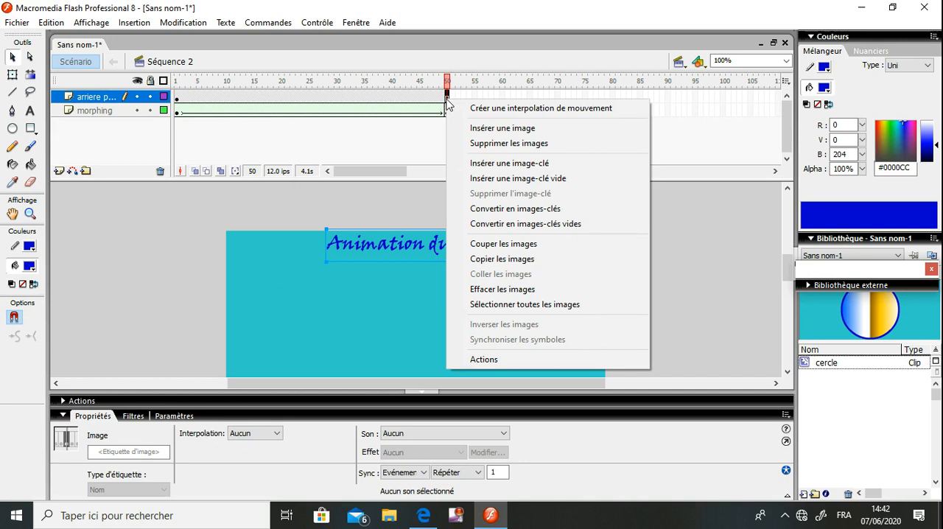
click(481, 164)
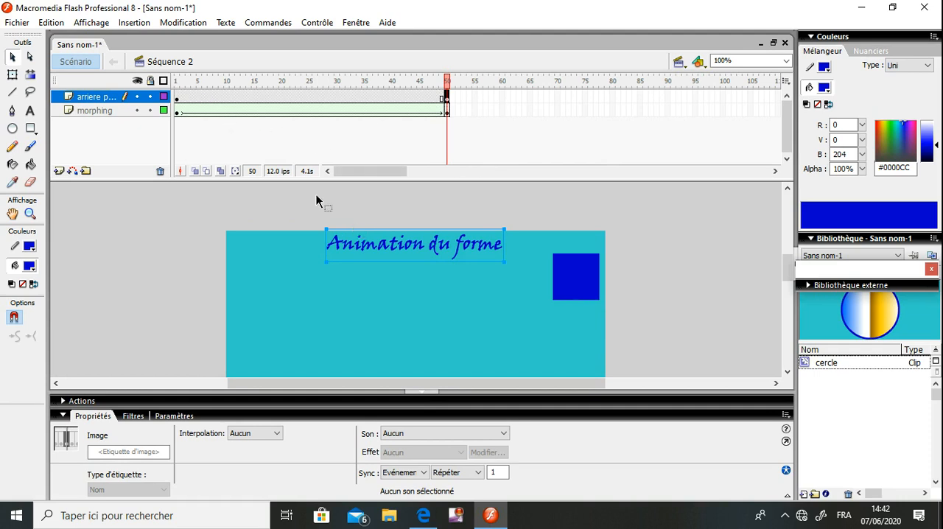
Go to frame 20 and check each layer's content by hiding and showing arriere plan and morphing in turn
drag(206, 100, 284, 103)
click(284, 101)
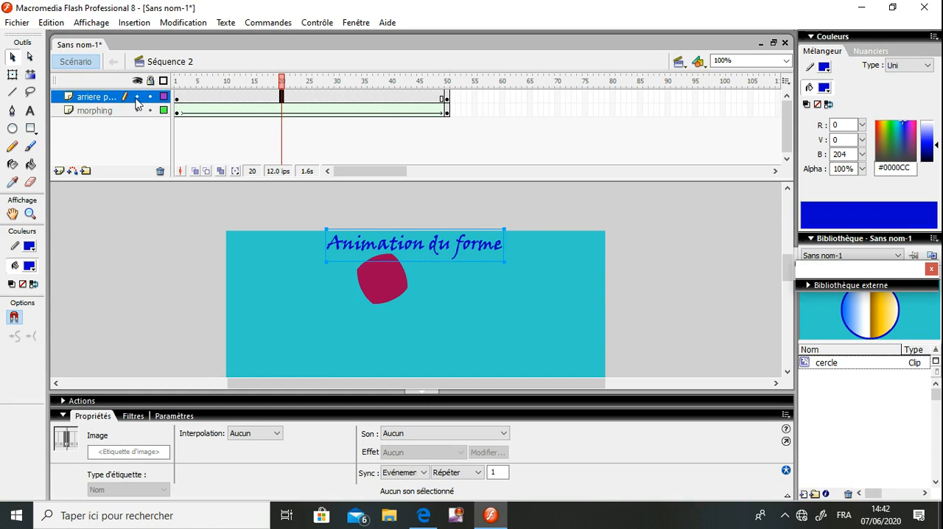
click(136, 97)
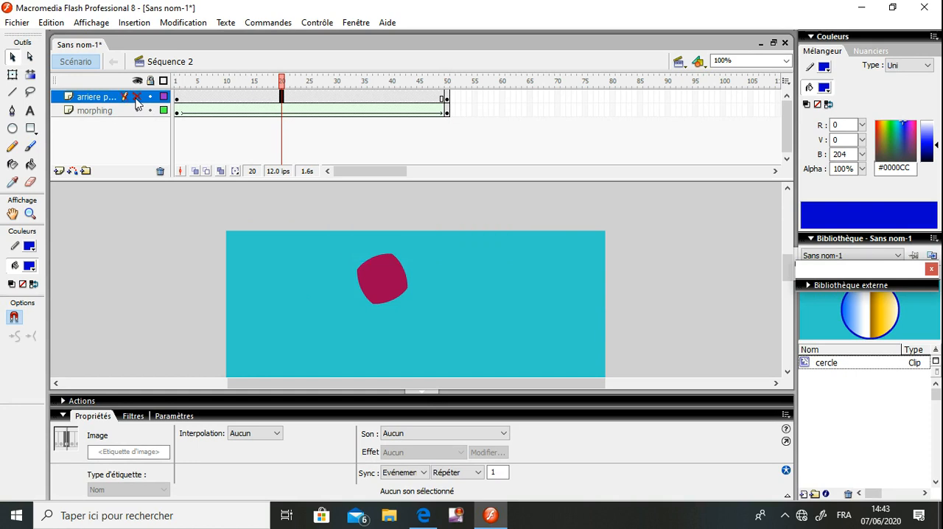
click(136, 98)
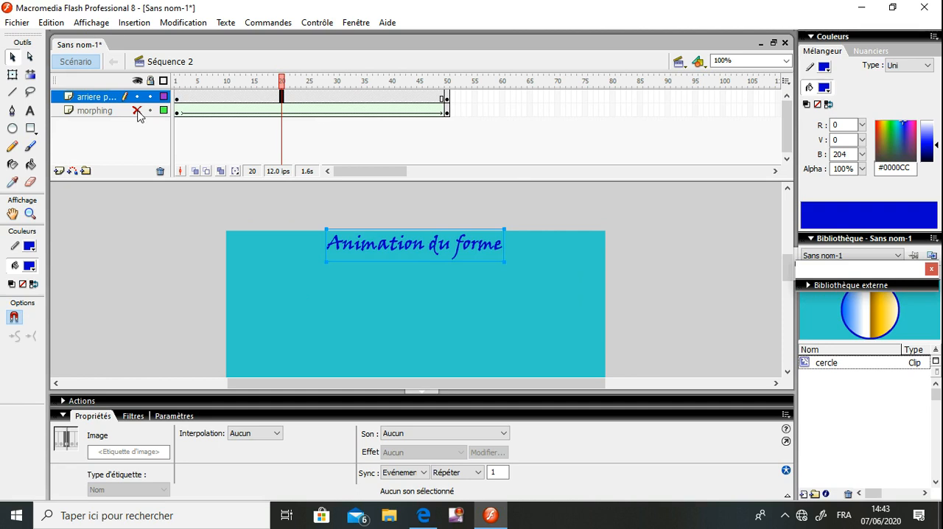
click(137, 112)
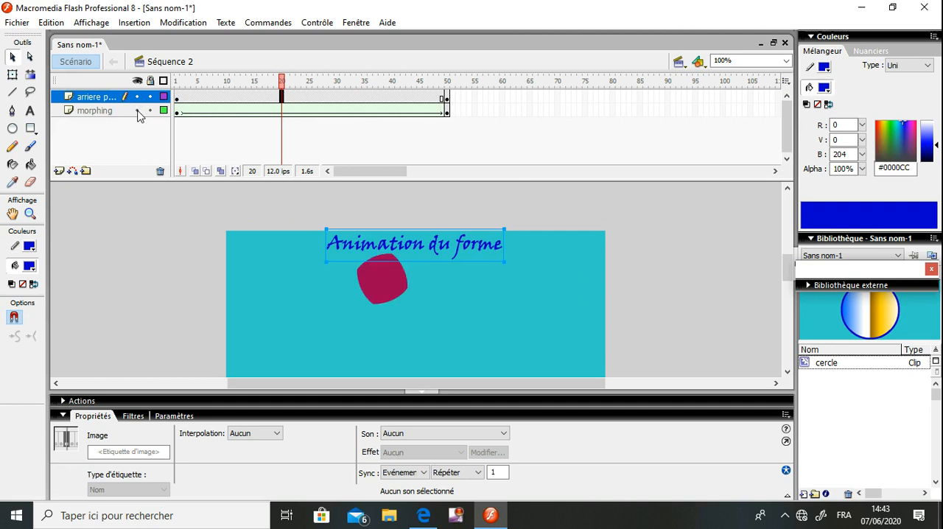
click(165, 254)
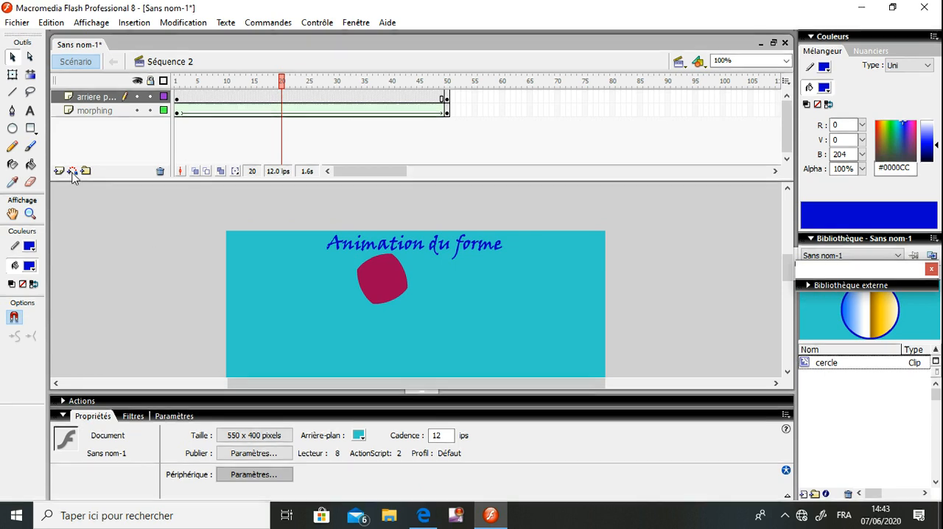
Add a layer named morphing2 and place it beneath the morphing layer
click(95, 110)
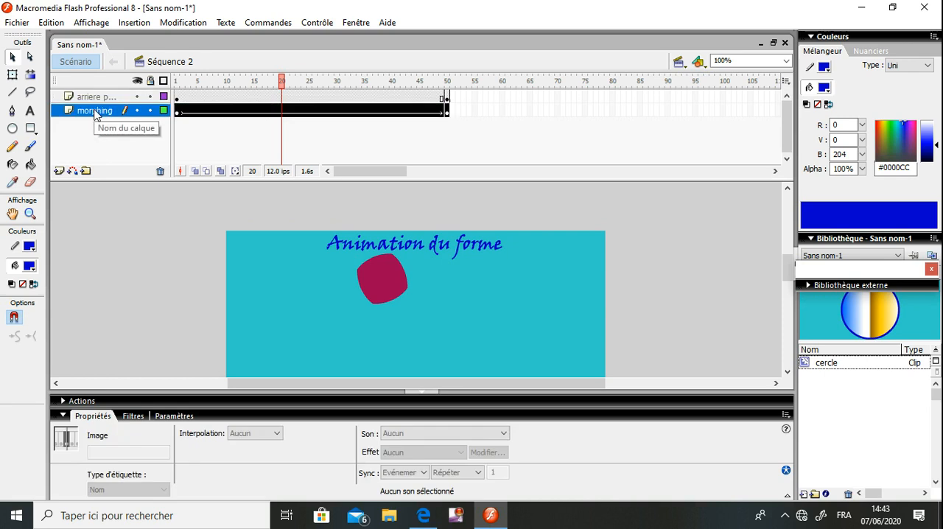
click(59, 172)
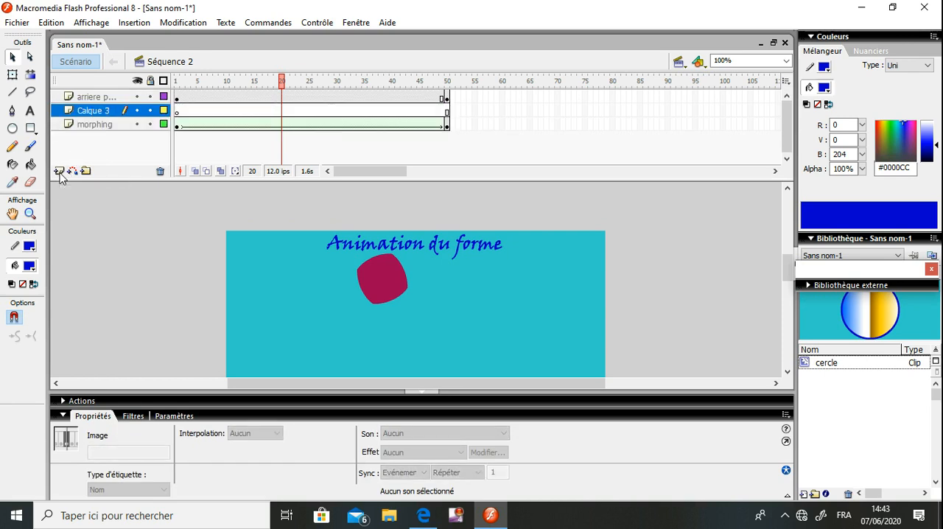
click(104, 112)
double_click(103, 112)
text(m)
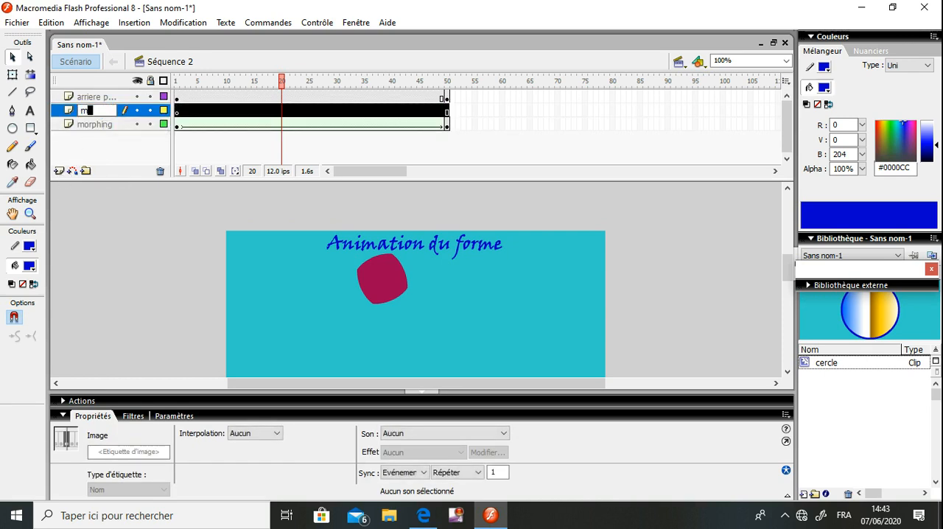
text(orph)
text(ing2)
click(87, 233)
drag(115, 109, 109, 125)
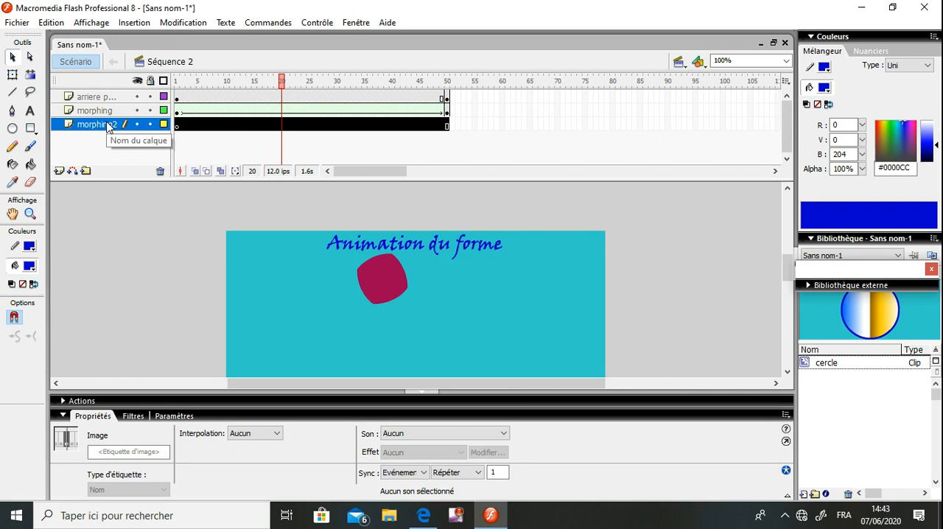
On frame 1 of morphing2, draw a five-pointed Etoile-style star about 124 × 120 px below the red circle with the Polygon tool
click(179, 127)
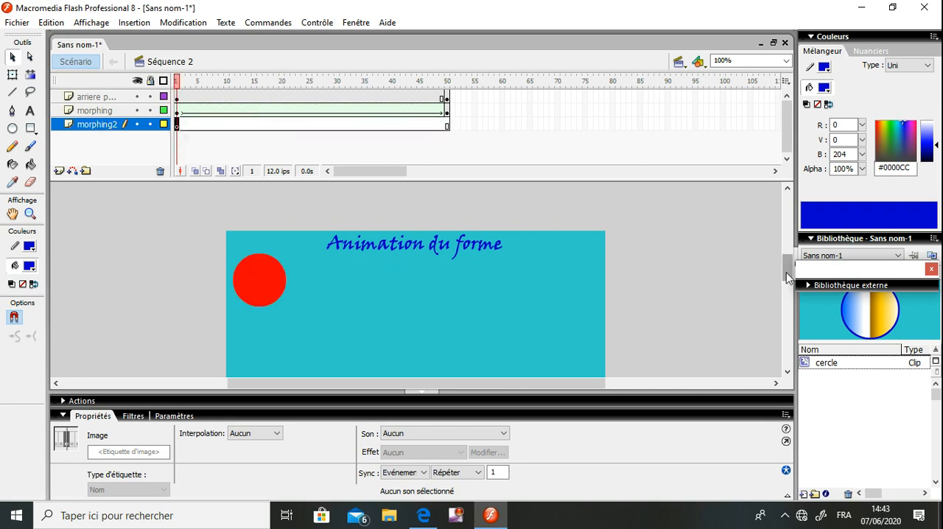
drag(786, 278, 788, 286)
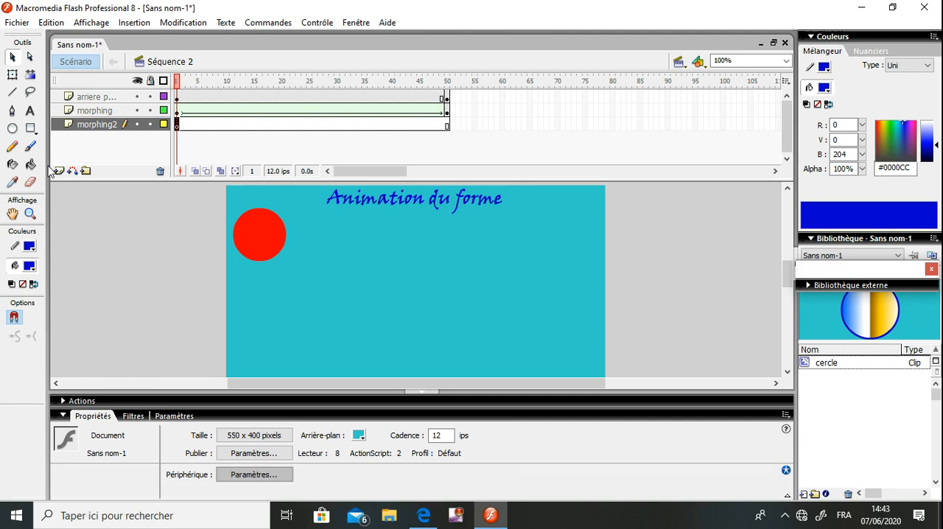
click(34, 131)
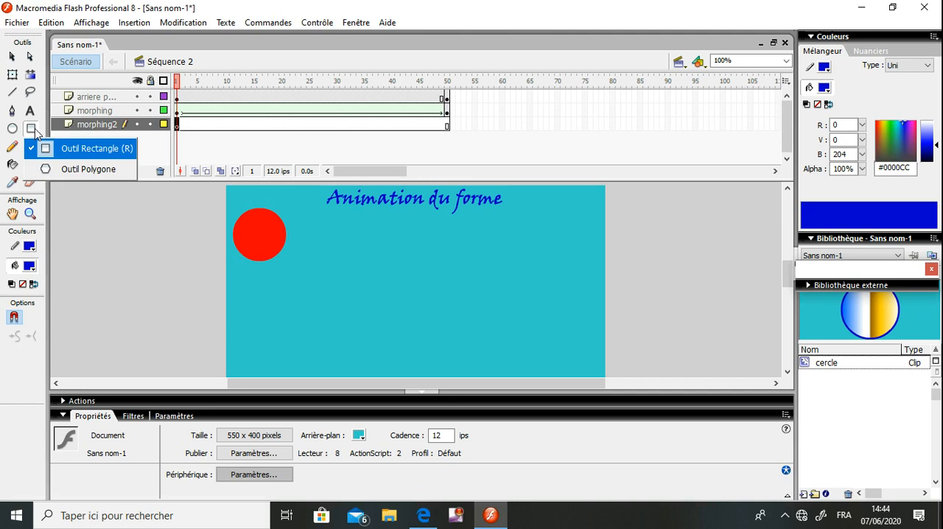
click(79, 171)
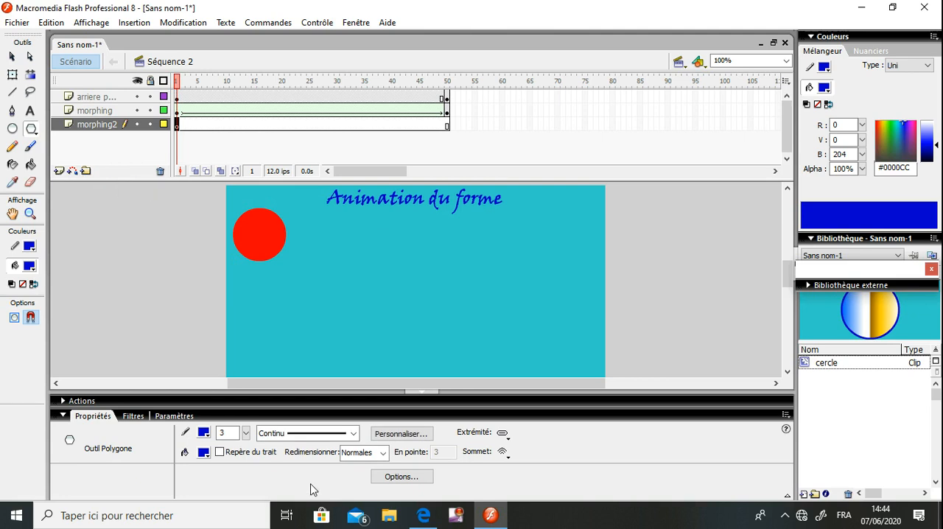
click(402, 476)
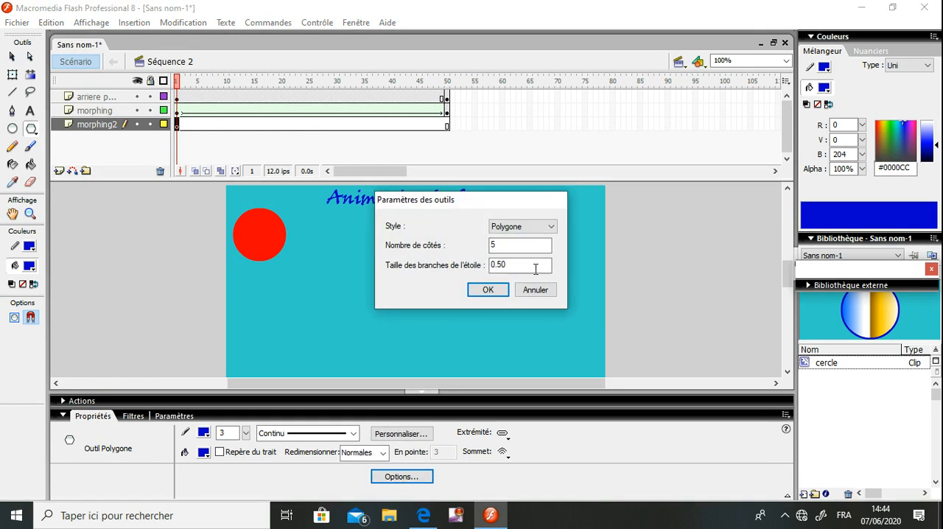
click(522, 234)
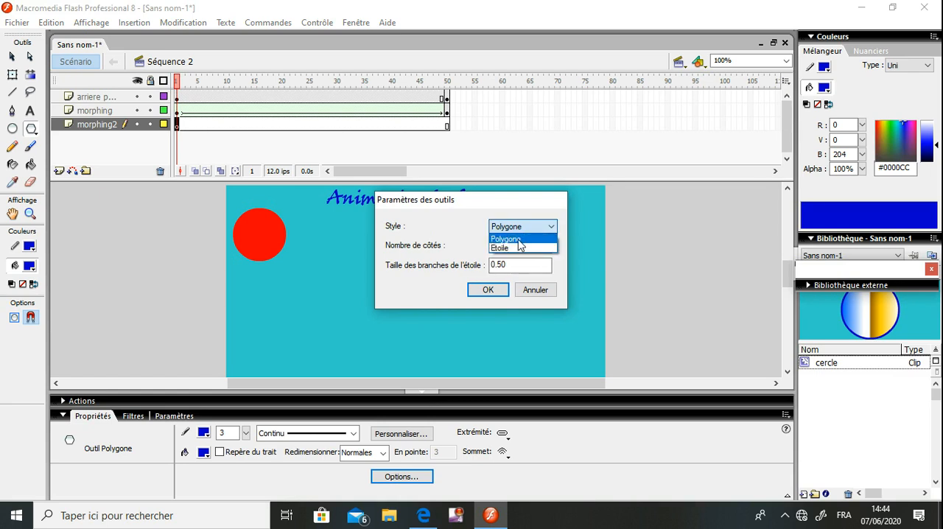
click(518, 248)
click(516, 246)
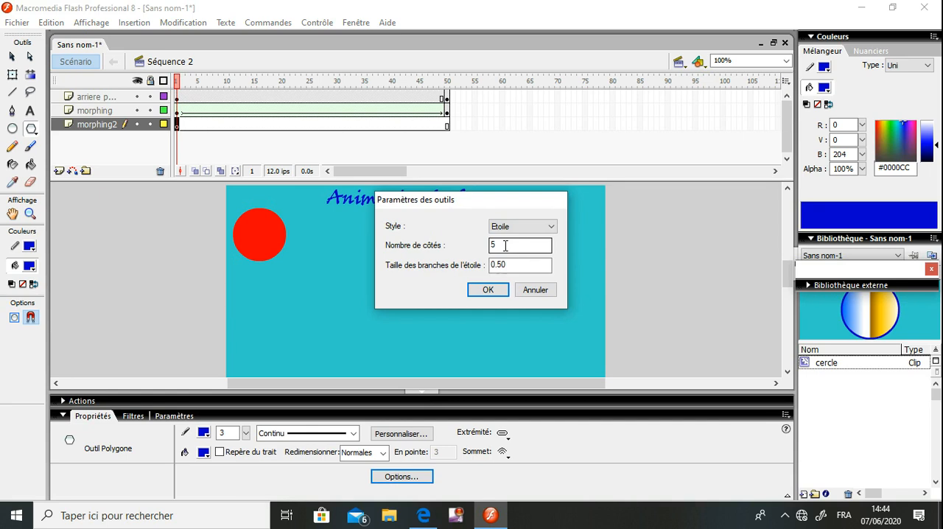
click(489, 290)
drag(279, 332, 235, 343)
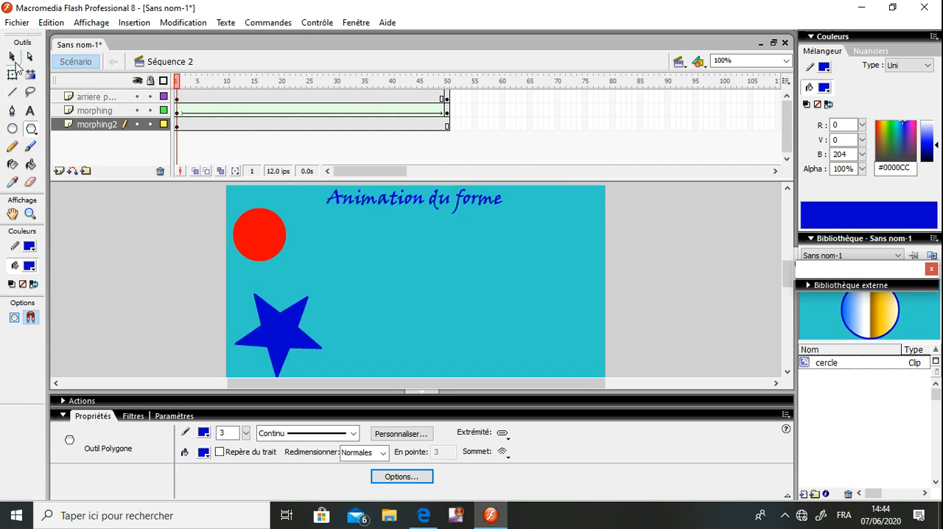
Set the star's outline colour to yellow #FFFF00
click(12, 57)
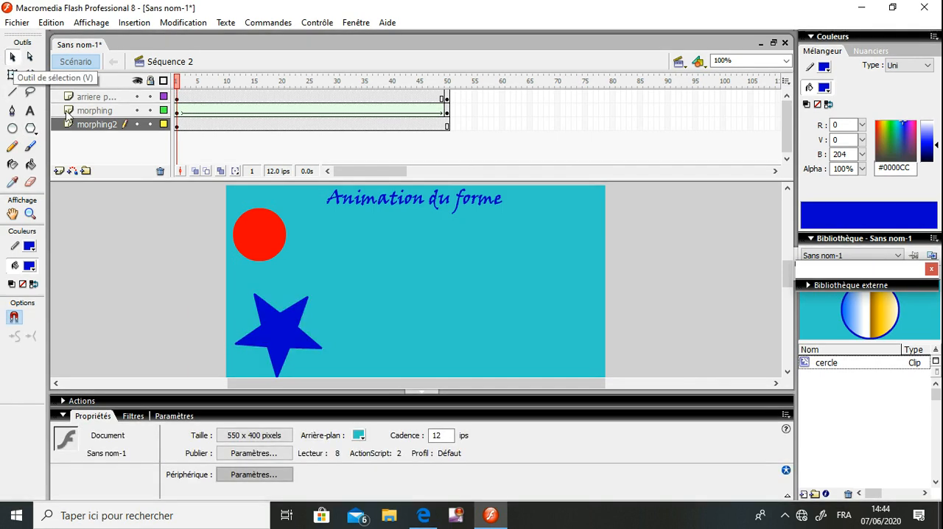
click(272, 317)
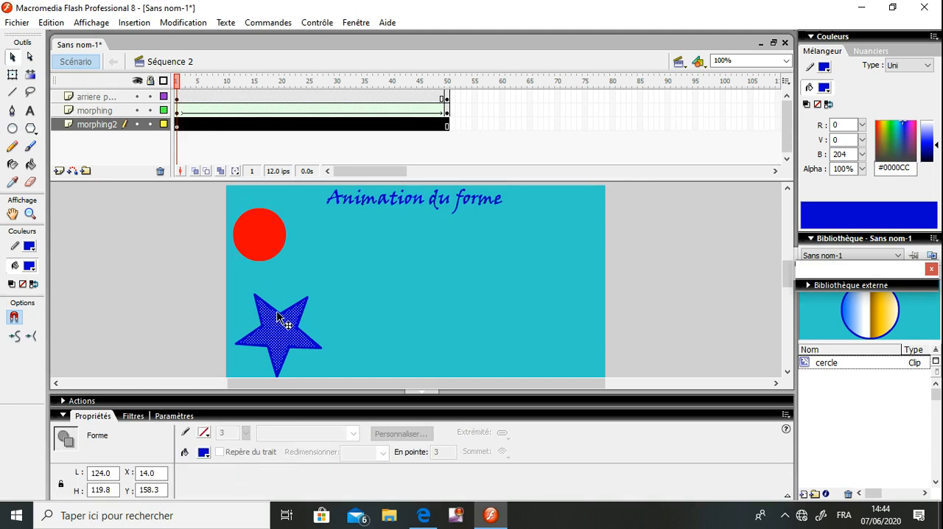
double_click(277, 313)
click(30, 265)
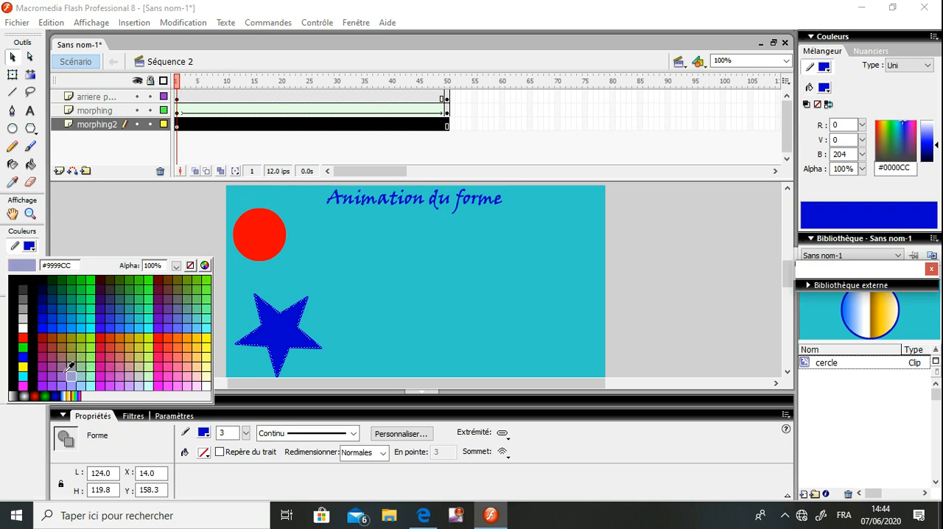
click(26, 364)
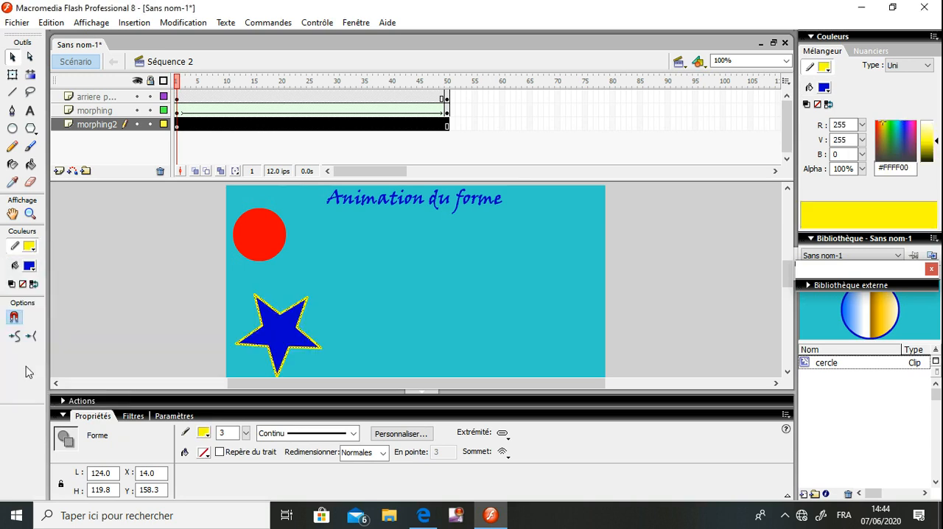
click(266, 340)
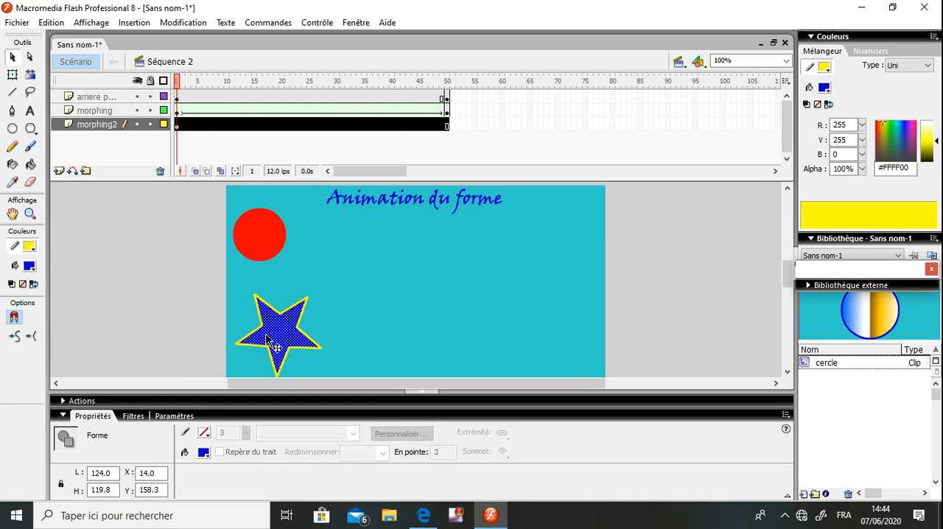
click(354, 283)
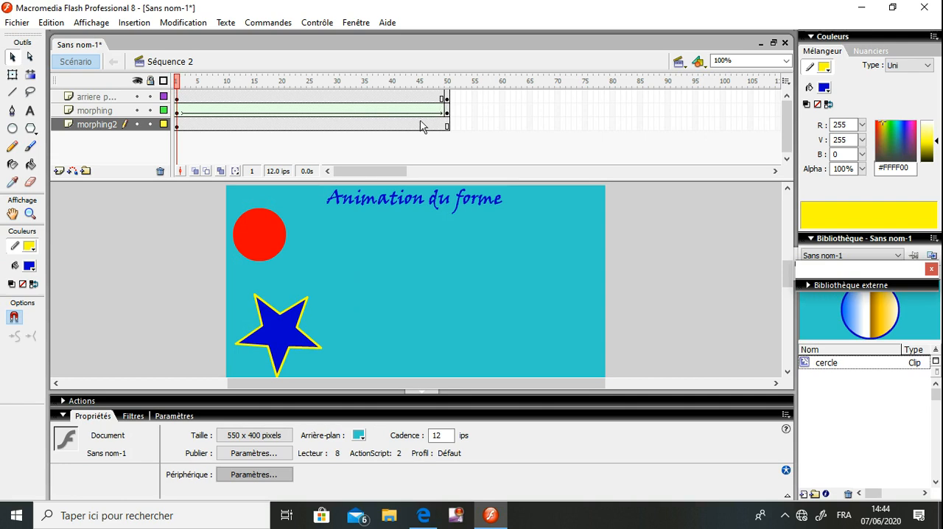
Delete the frames of the morphing2 layer from frame 31 to frame 50
click(447, 127)
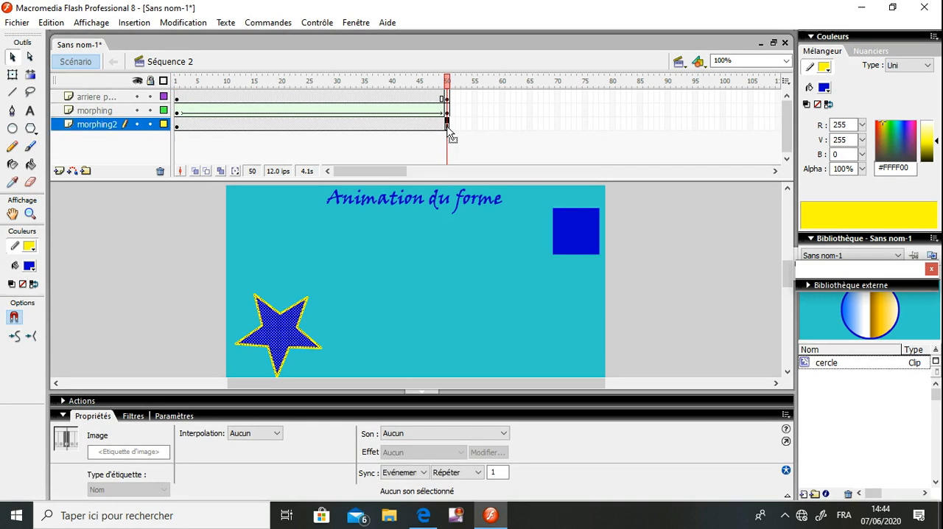
click(501, 126)
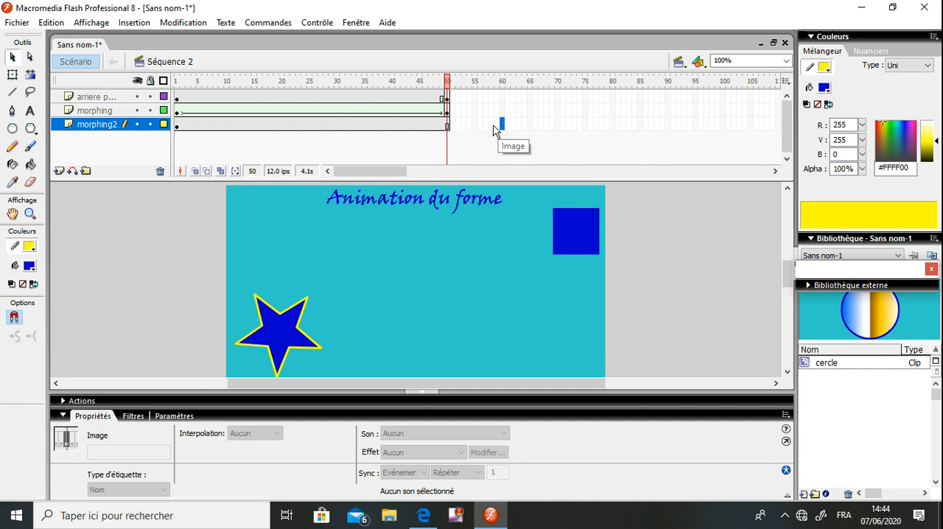
drag(454, 122, 343, 127)
right_click(350, 127)
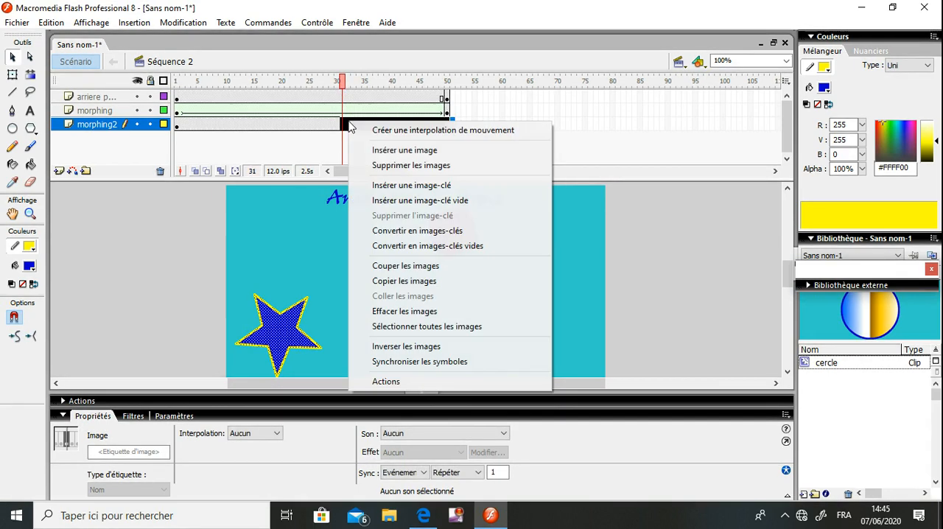
click(380, 168)
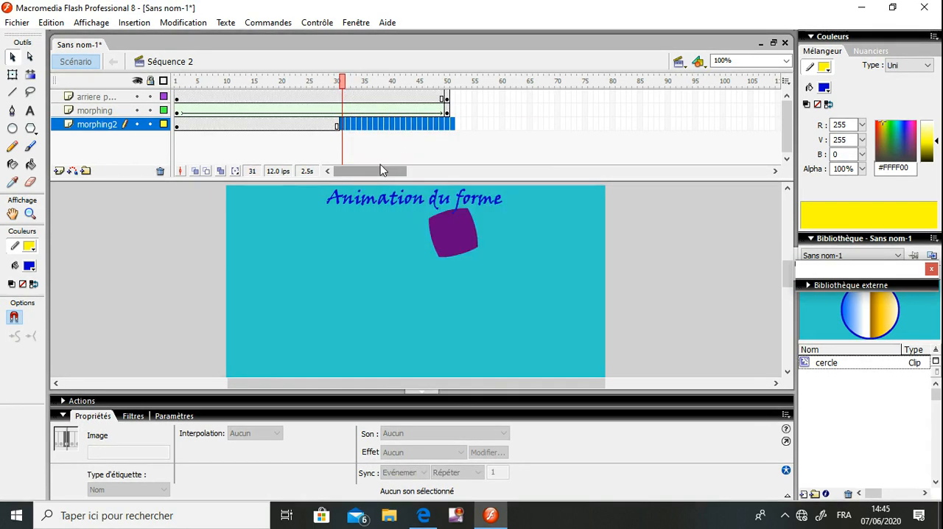
Insert a keyframe at frame 30 of the morphing2 layer
click(336, 125)
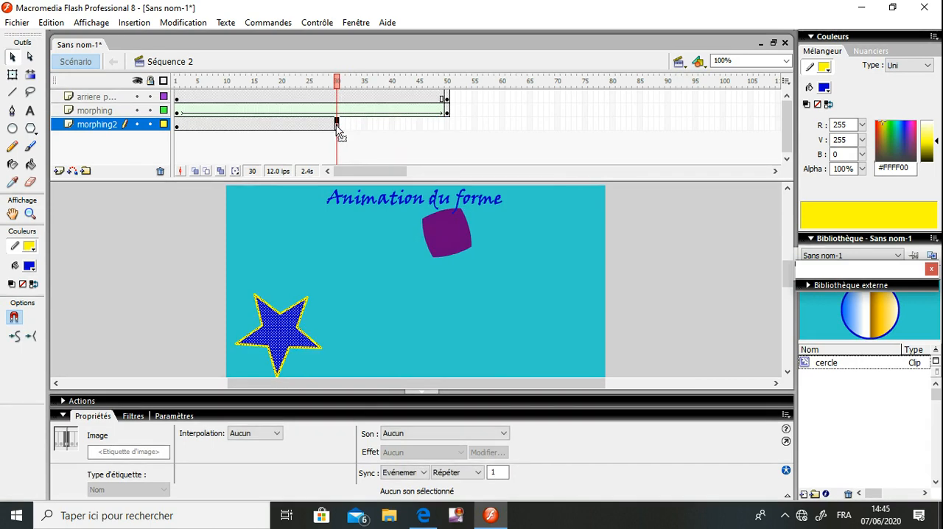
right_click(337, 127)
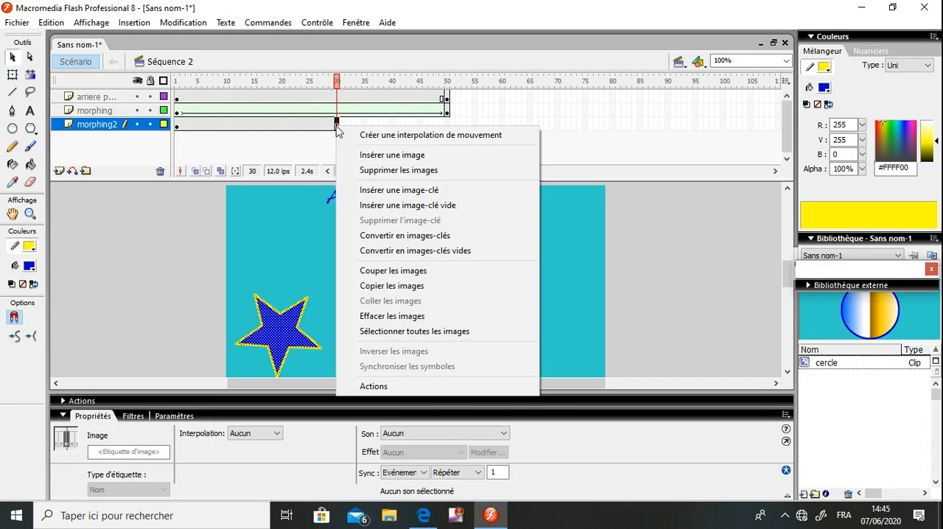
click(382, 191)
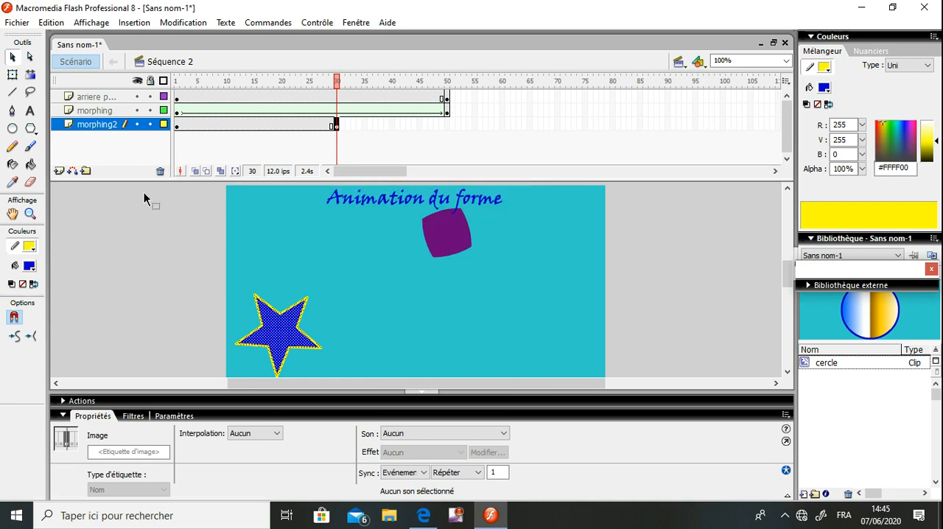
On frame 30, draw a five-sided polygon about 106 × 107 px across the stage from the star, using the Polygone style
click(31, 130)
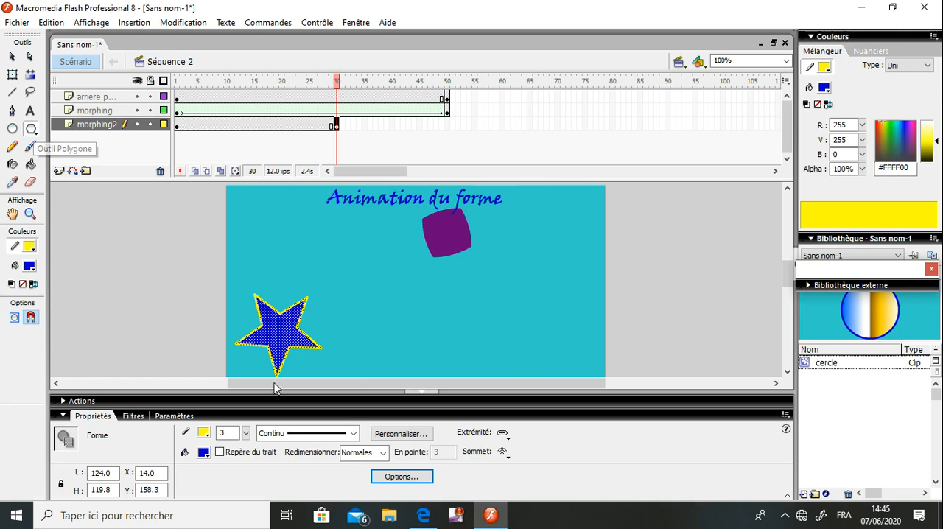
click(411, 479)
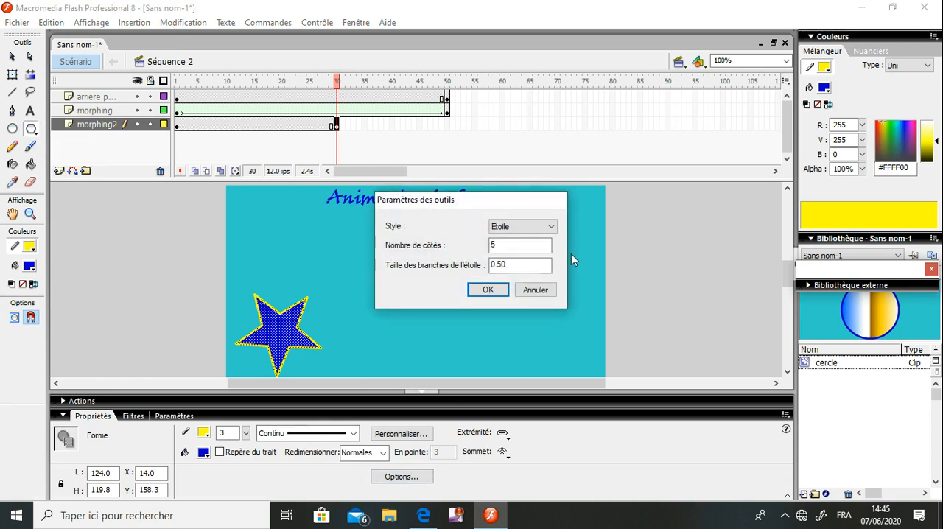
click(550, 229)
click(536, 238)
click(488, 290)
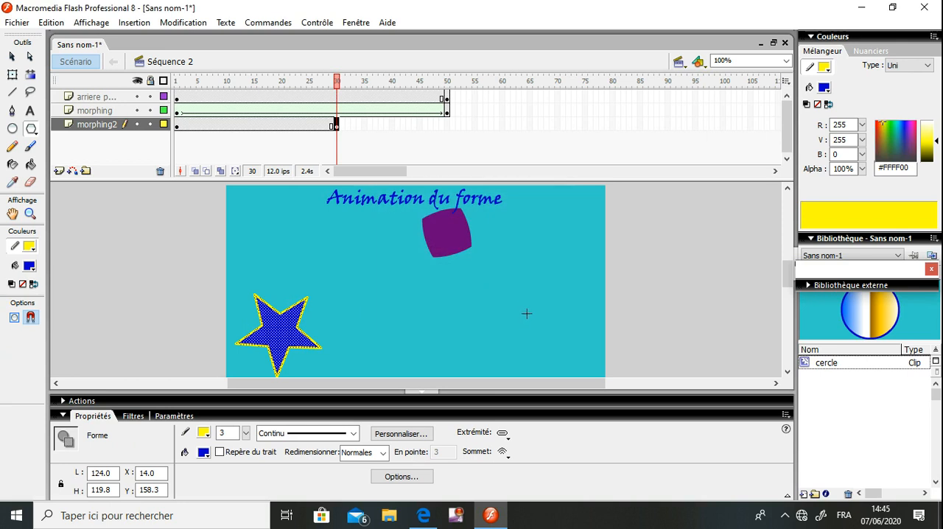
drag(528, 316, 557, 343)
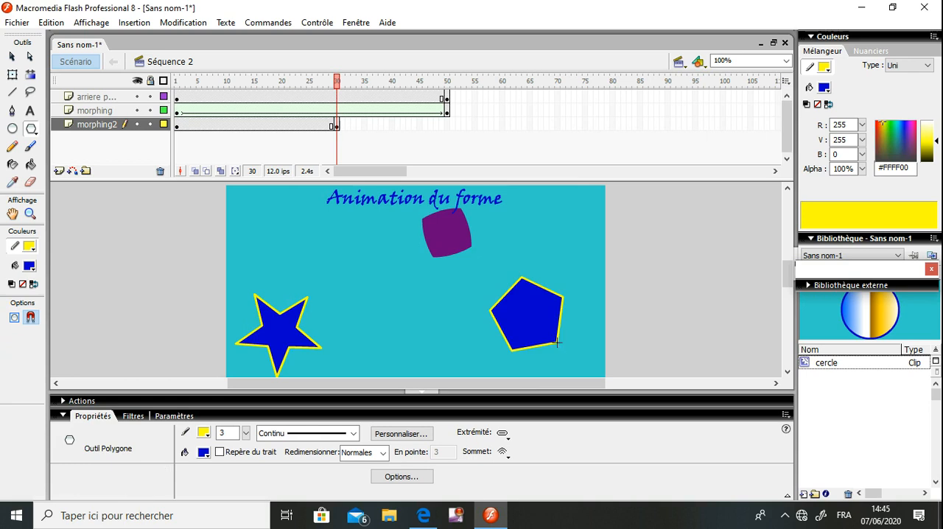
Move the pentagon with its outline to about X 434, Y 158
click(12, 53)
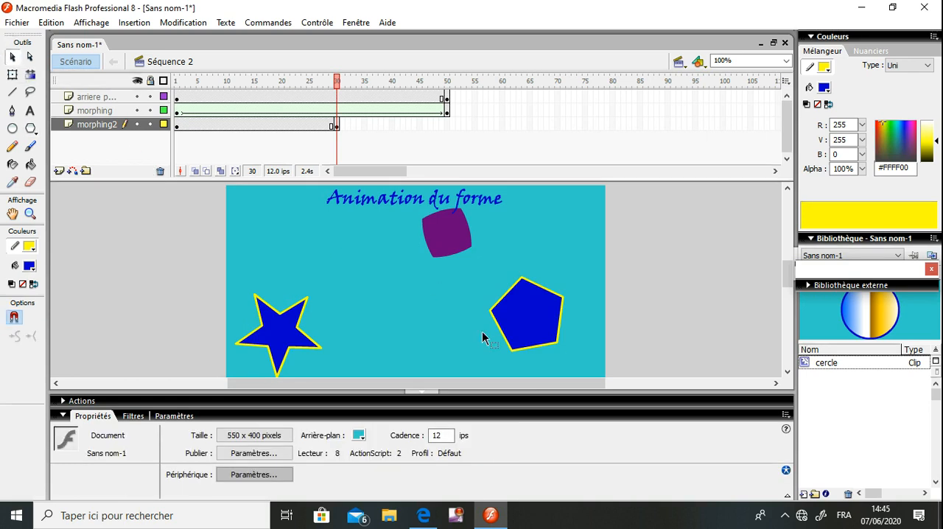
click(528, 322)
double_click(528, 322)
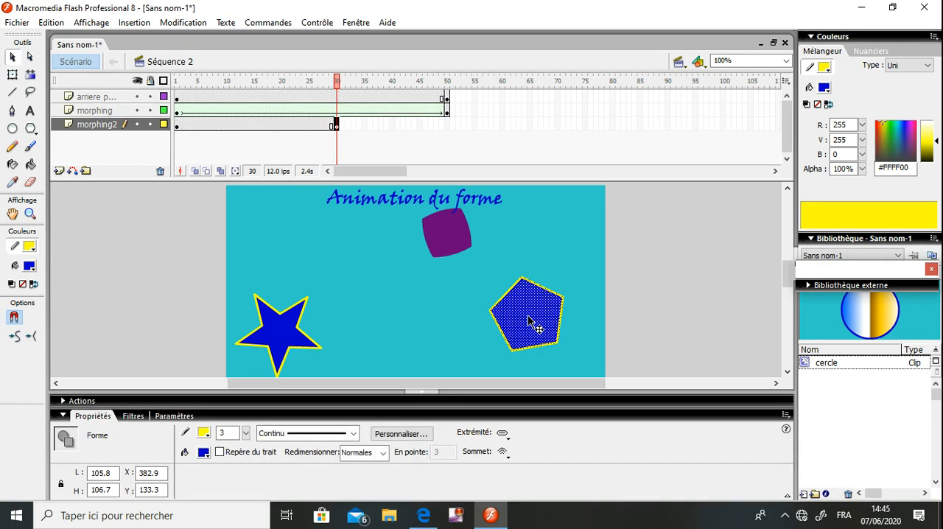
drag(527, 320, 565, 338)
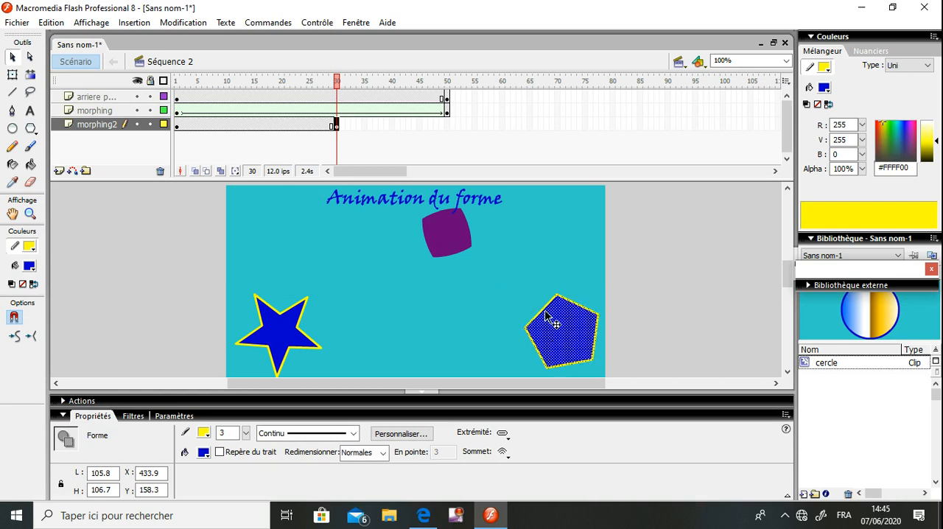
Change the pentagon's fill to a brighter blue, leaving its yellow outline out of the selection
click(520, 296)
click(585, 343)
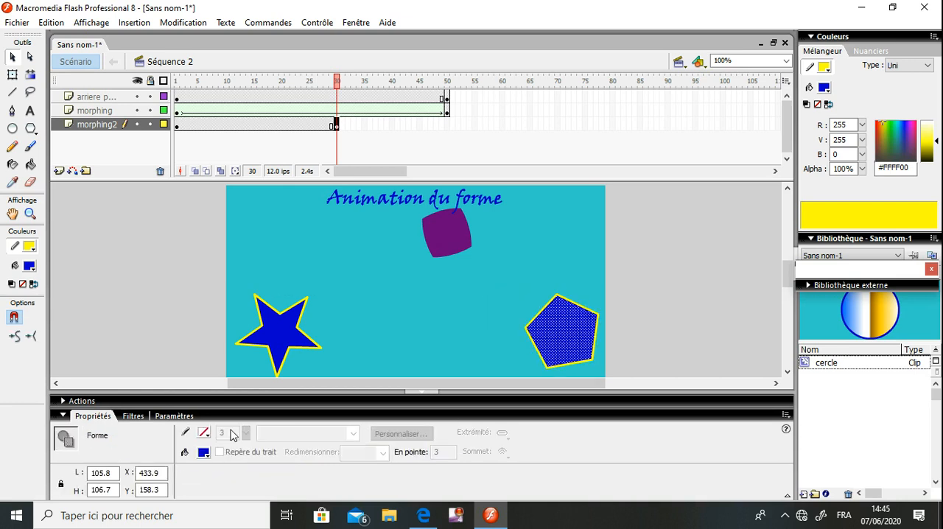
click(204, 452)
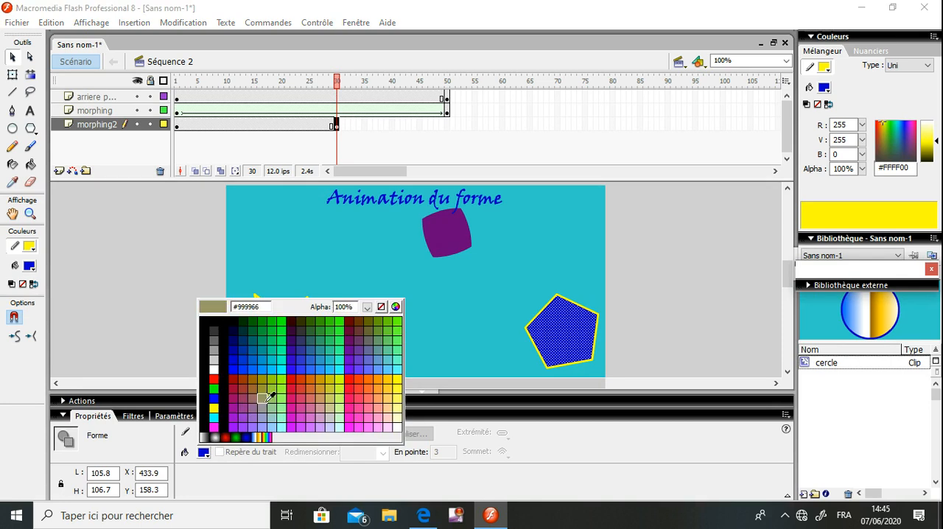
click(247, 363)
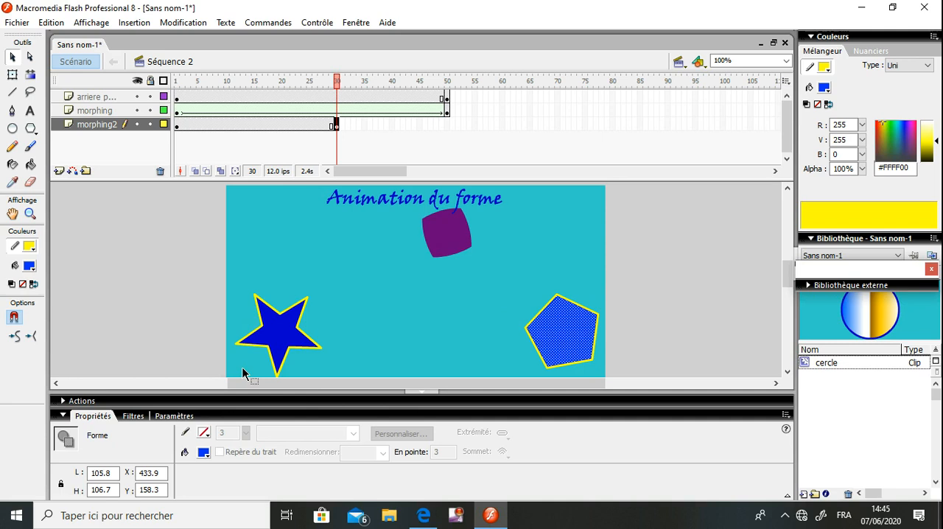
Change the pentagon's fill to light grey and clear the selection
click(208, 451)
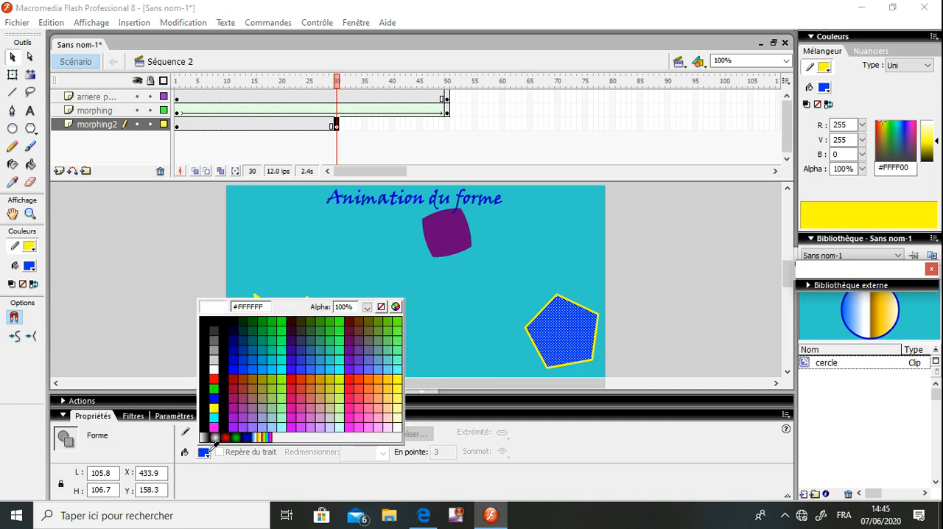
click(214, 361)
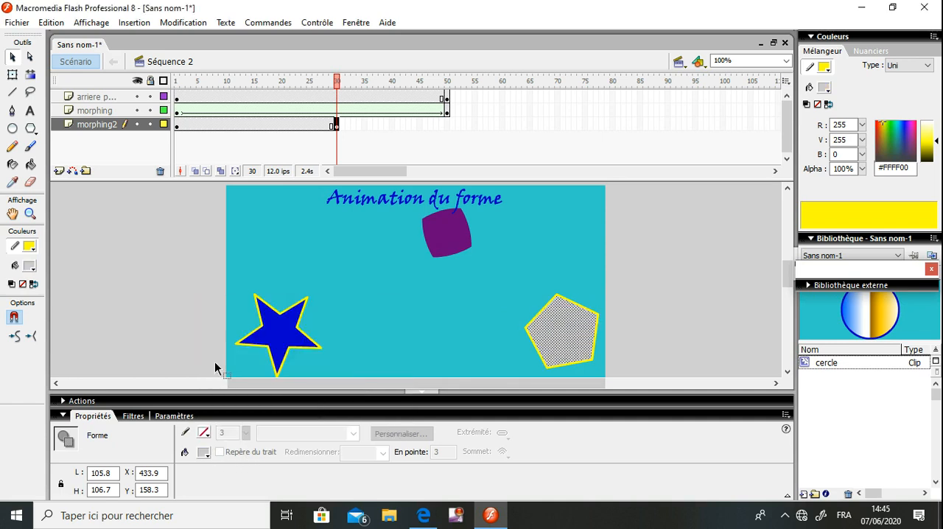
click(344, 294)
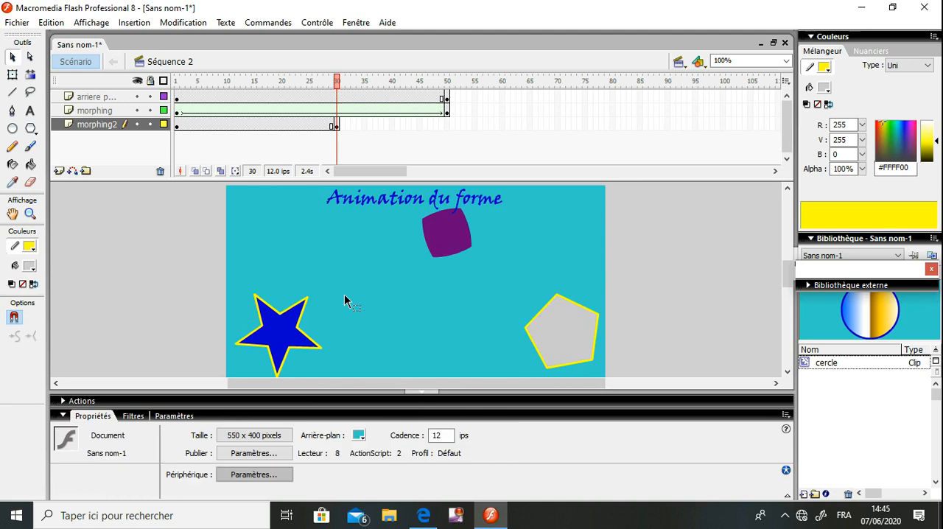
Go through the frames of the morphing2 layer and delete the star with its outline from frame 30, keeping the pentagon
click(179, 129)
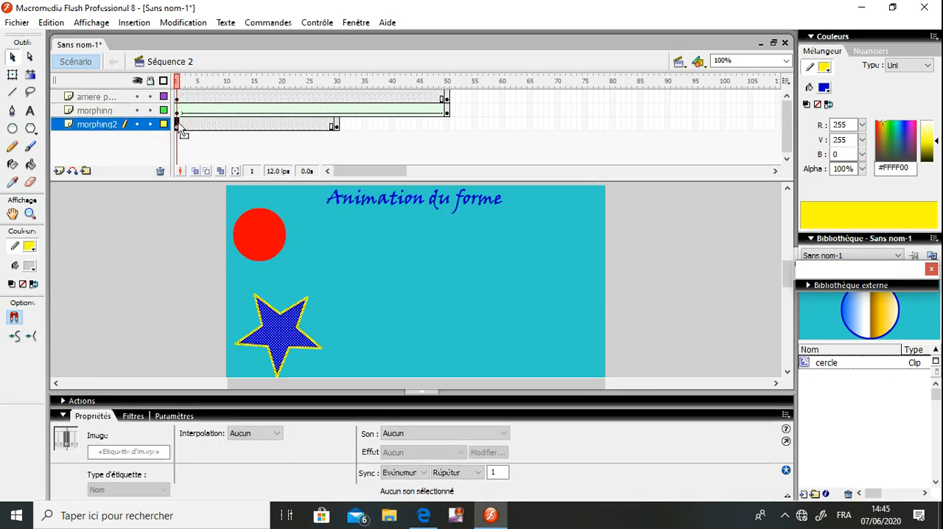
click(182, 127)
click(199, 126)
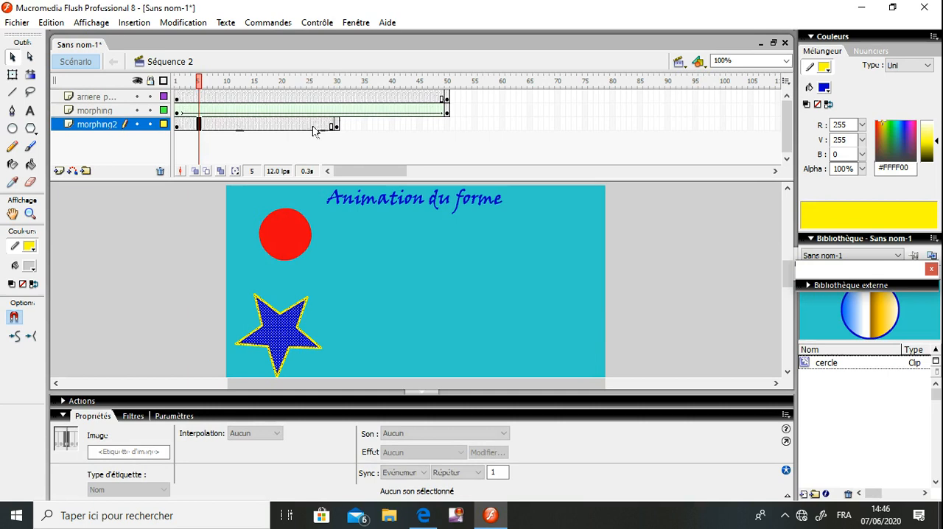
click(331, 126)
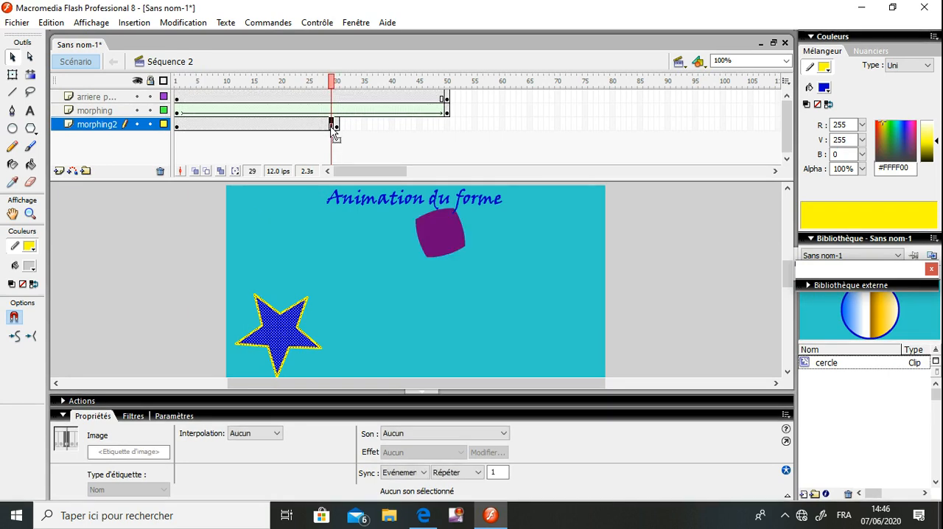
click(337, 126)
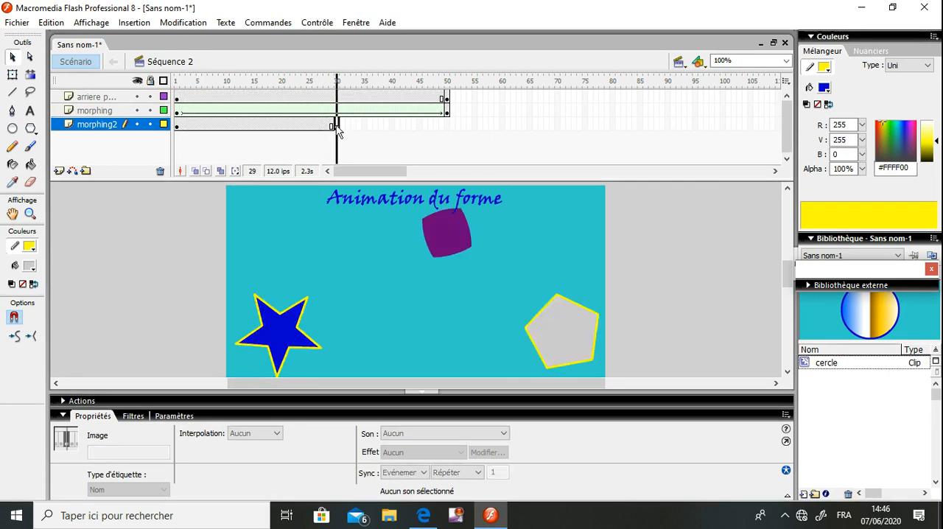
click(457, 302)
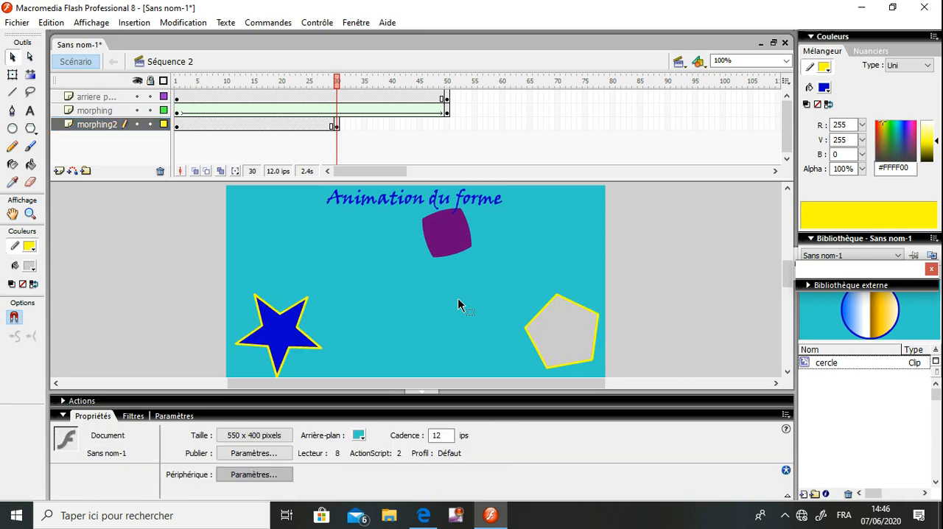
double_click(277, 333)
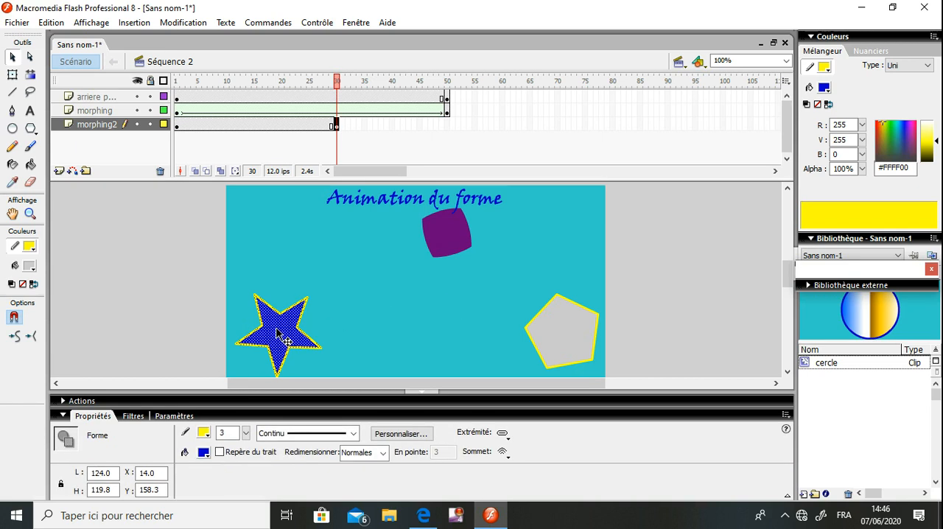
key(Delete)
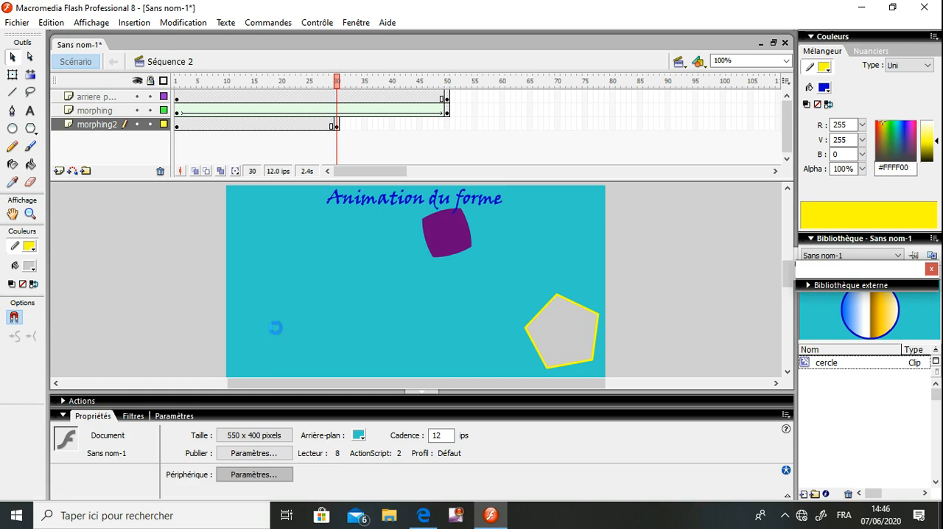
Apply a Forme interpolation to frame 1 of the morphing2 layer
click(177, 125)
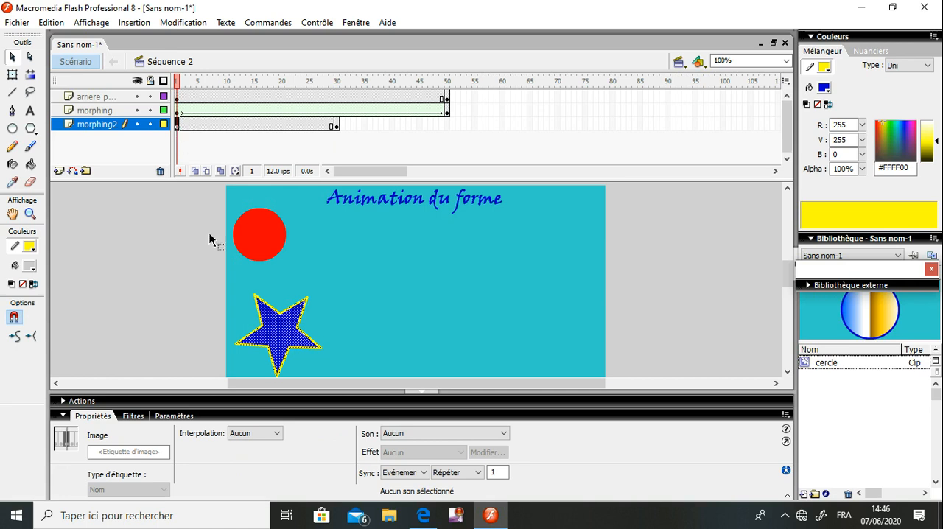
click(274, 435)
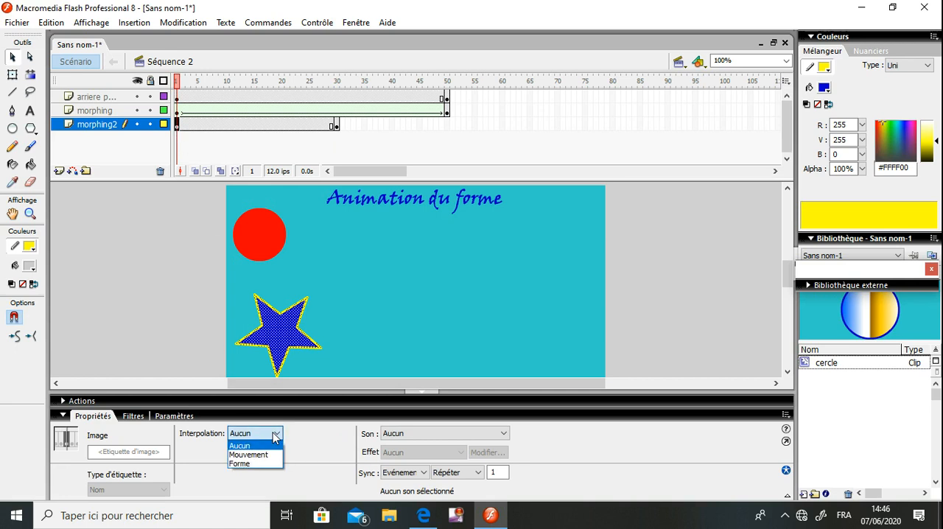
click(240, 463)
Play the Séquence 2 animation on the stage, test the movie in the preview player, and close the preview
key(Return)
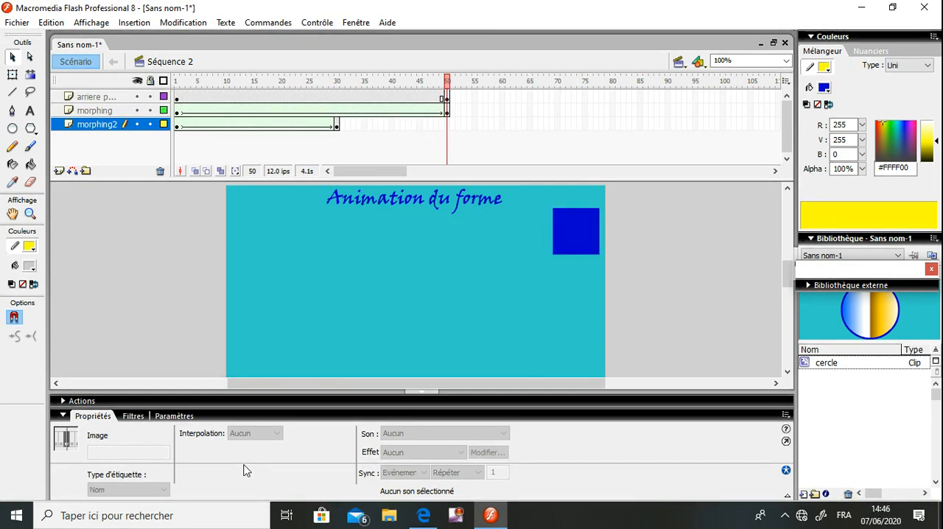
key(Return)
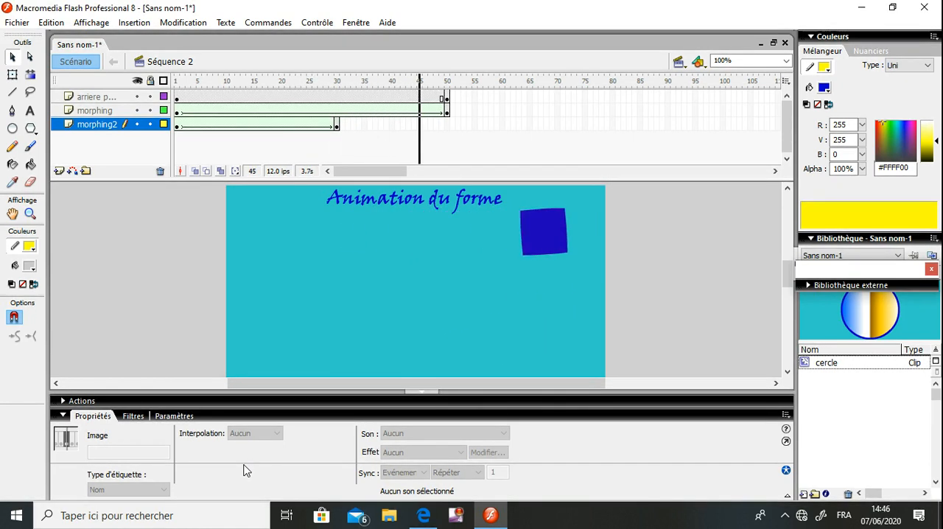
key(ctrl+Return)
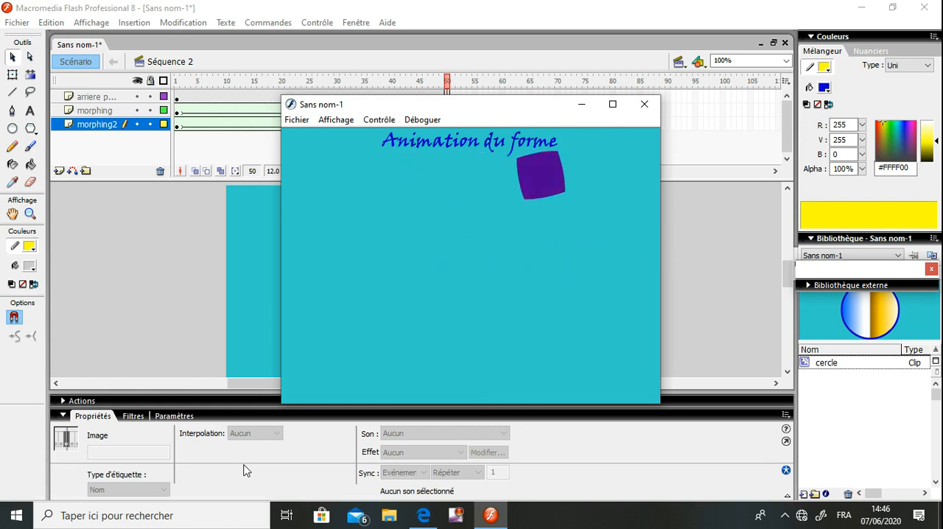
click(646, 105)
click(682, 237)
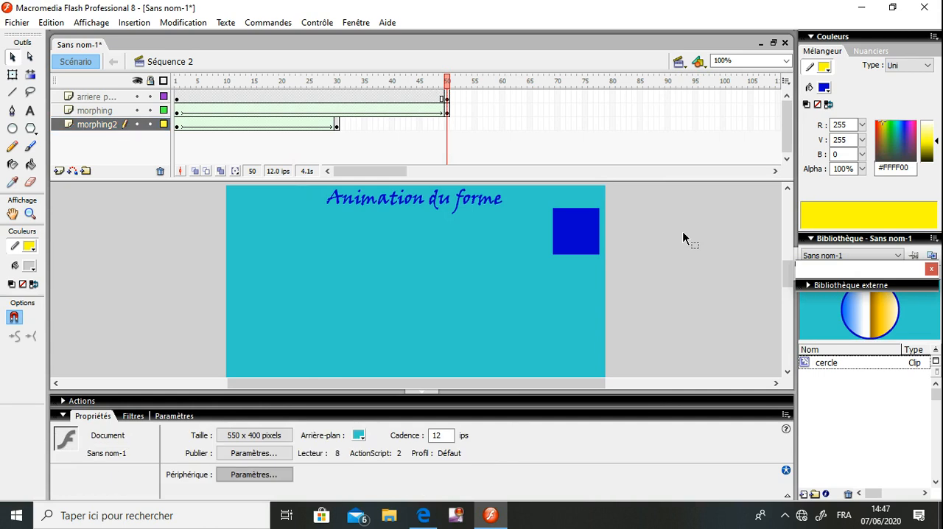
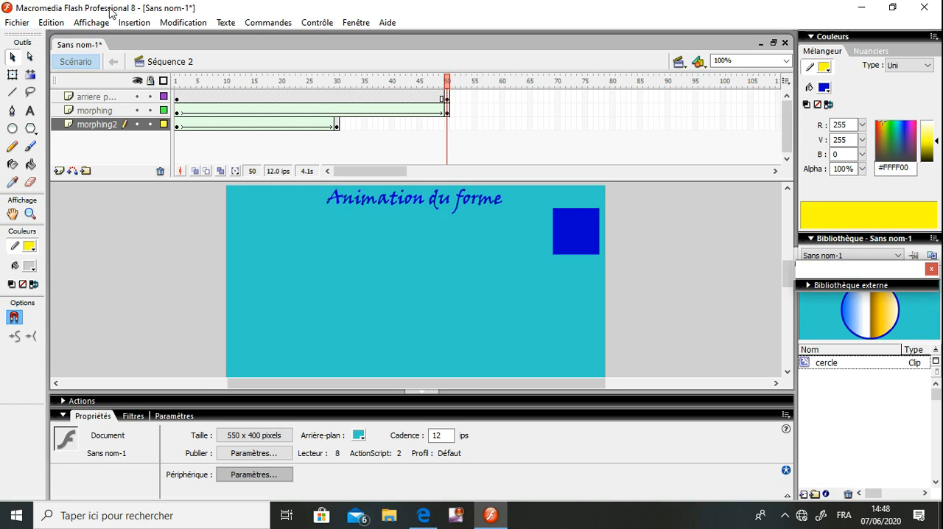
Insert a new sequence, then look at Séquence 1 and Séquence 2 before returning to Séquence 3
click(136, 23)
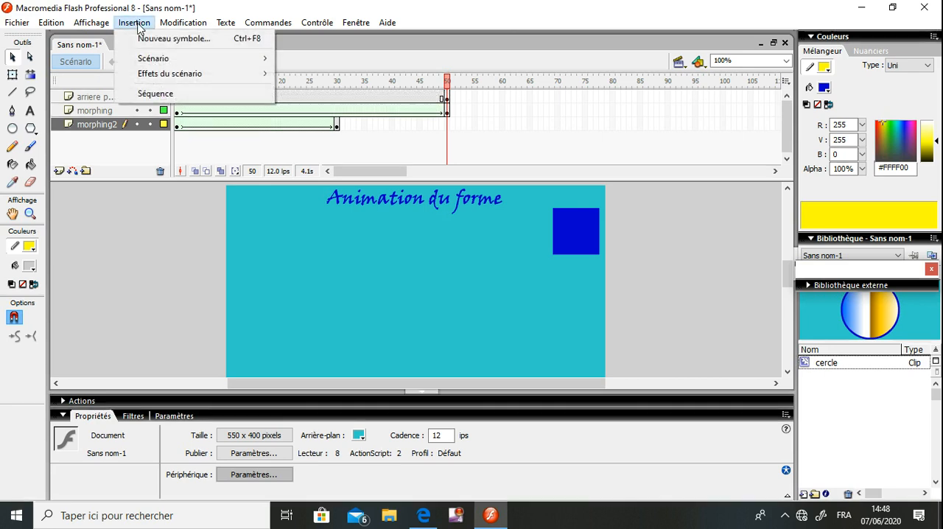
click(156, 96)
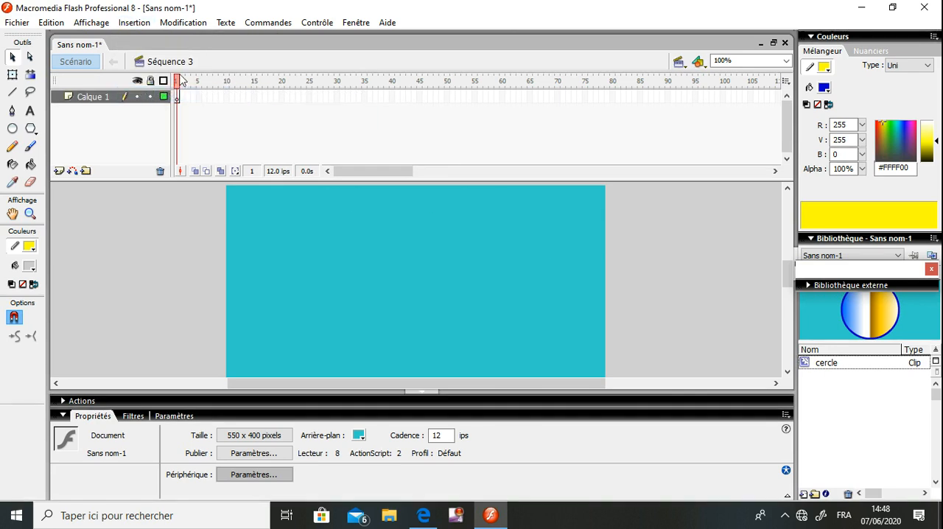
click(680, 63)
click(707, 78)
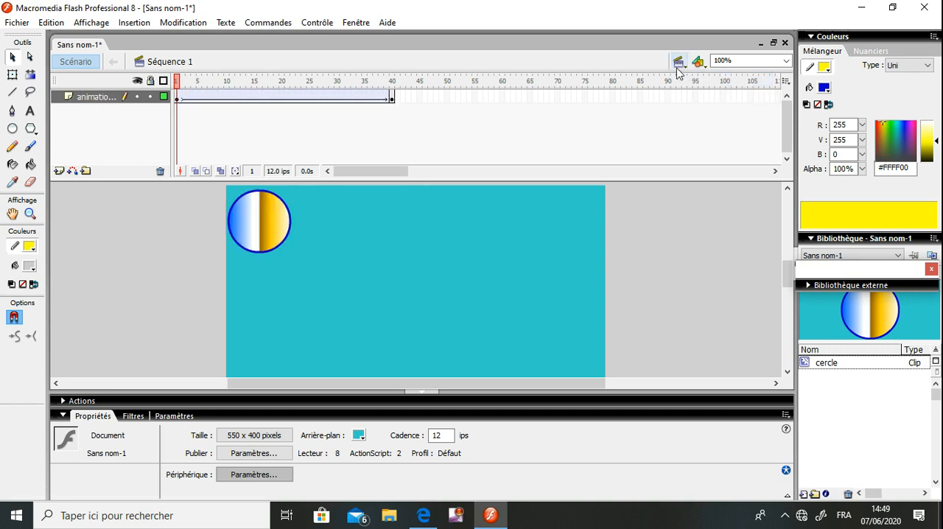
click(678, 65)
click(684, 93)
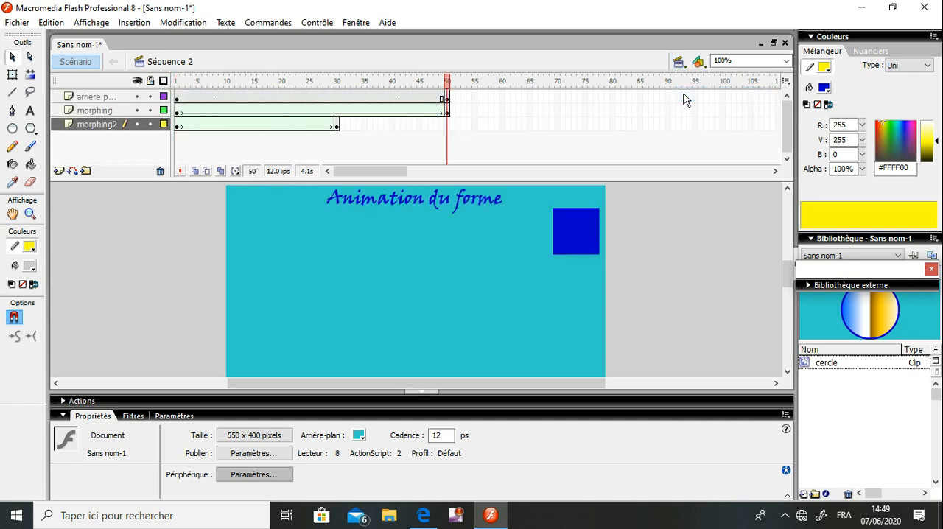
click(678, 64)
click(686, 104)
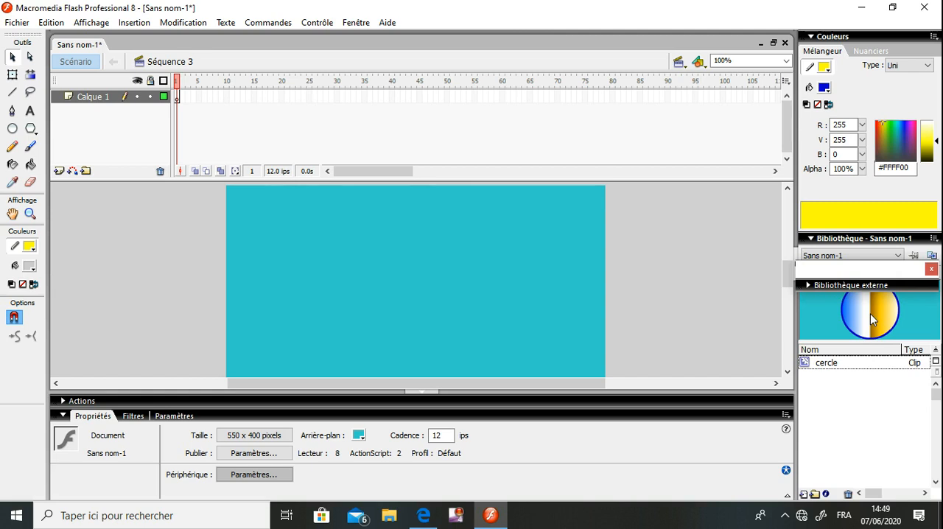
Create a new Clip symbol named ballon
click(177, 23)
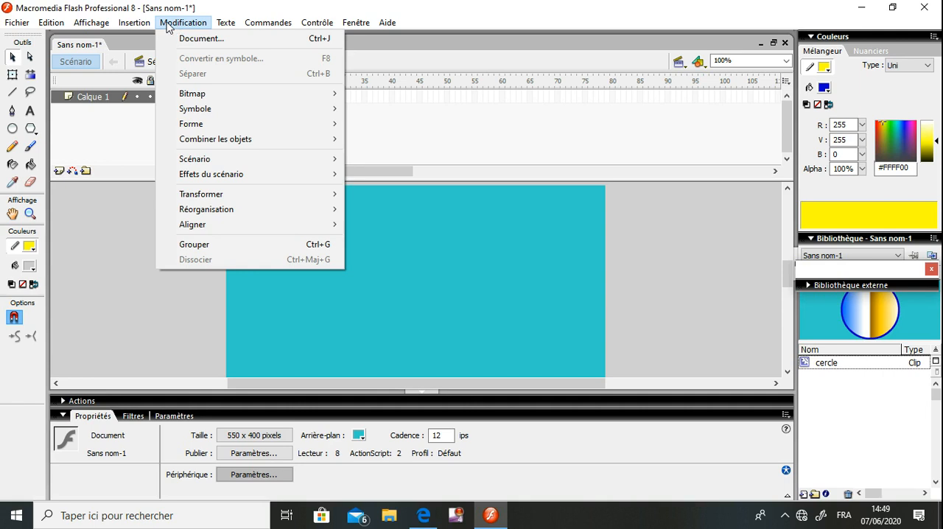
mouse_move(146, 28)
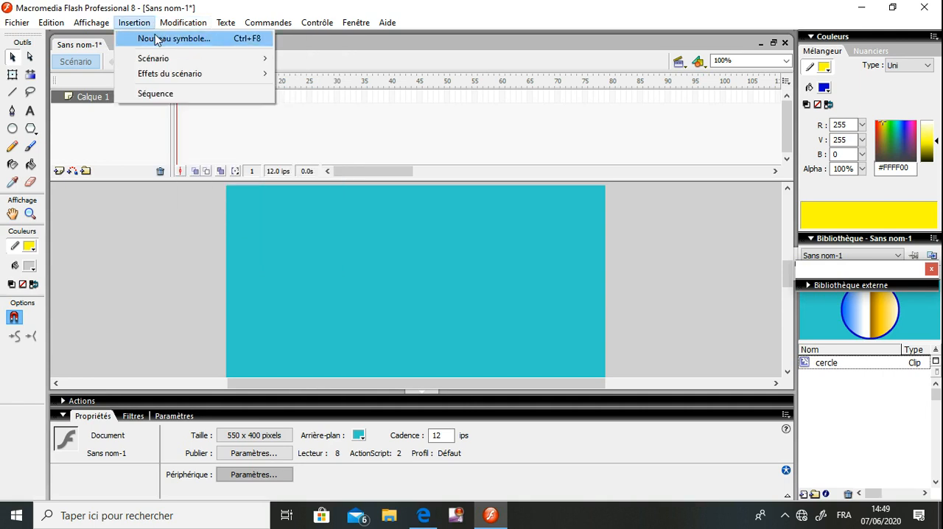
click(154, 37)
text(ballon)
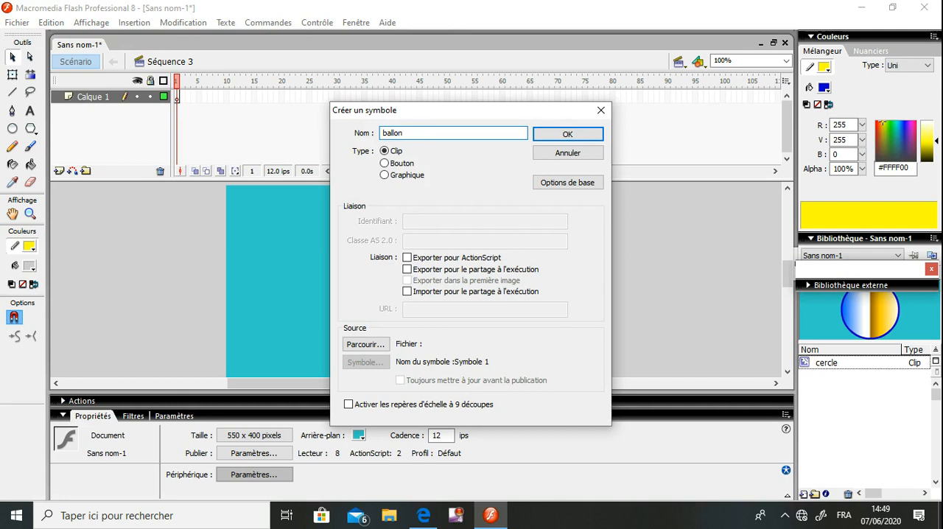
key(Return)
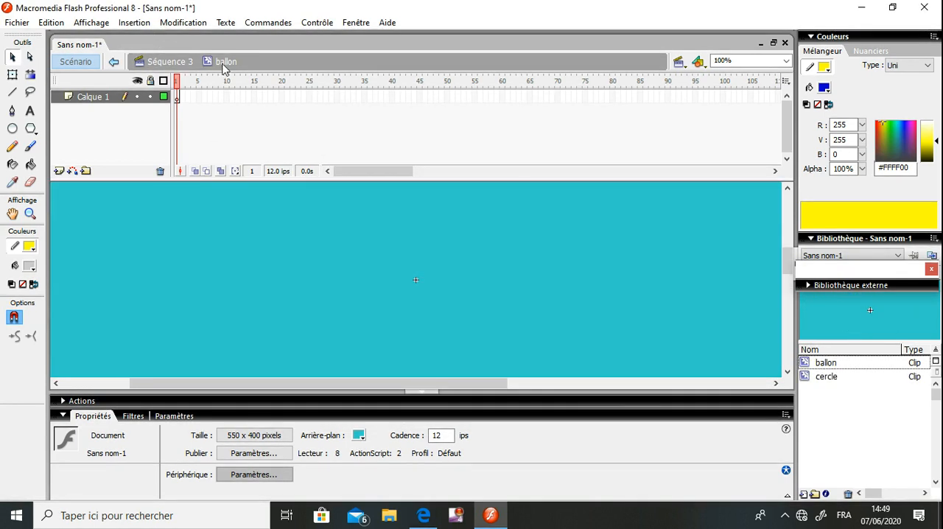
Draw a circle about 54 px wide inside the ballon symbol and delete its yellow outline
click(13, 129)
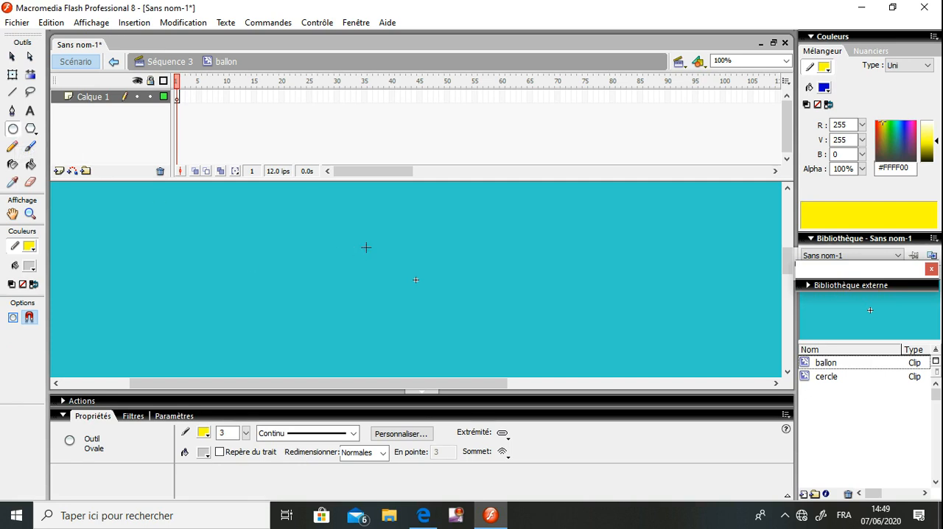
drag(366, 247, 329, 286)
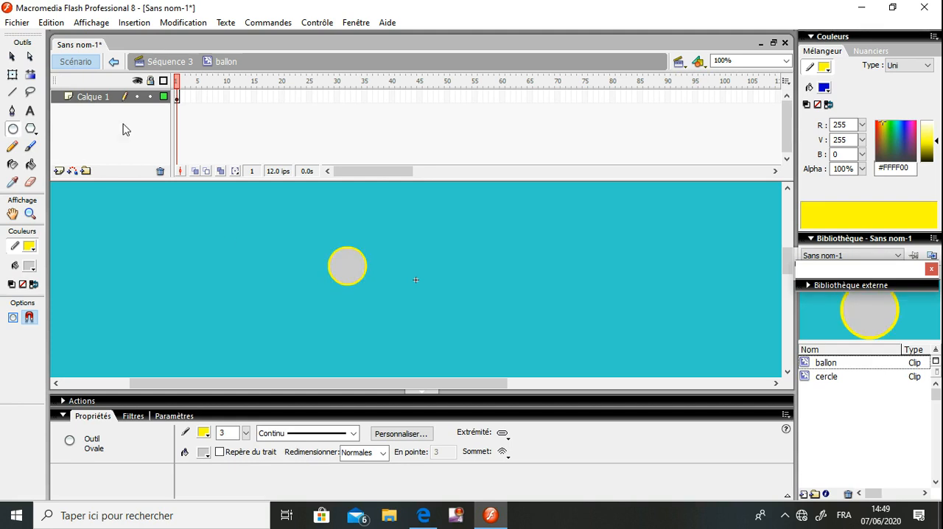
click(11, 57)
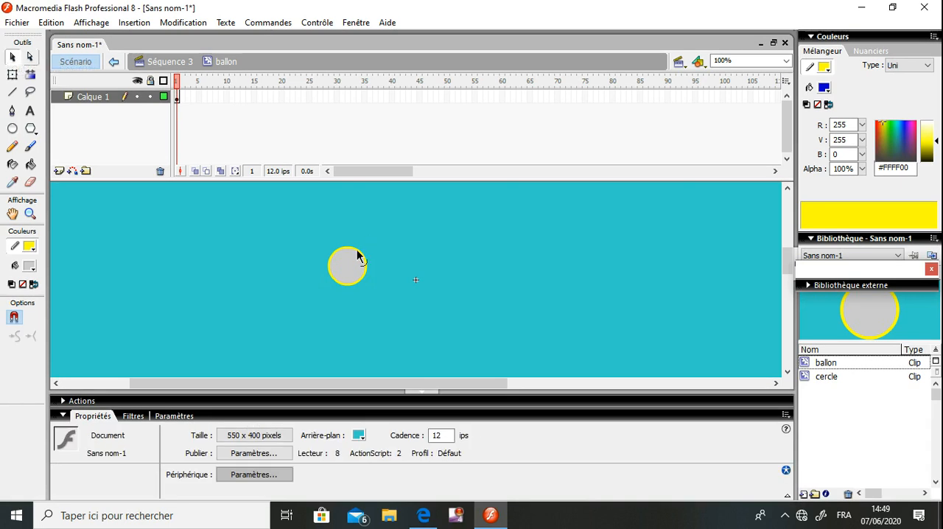
click(357, 254)
key(Delete)
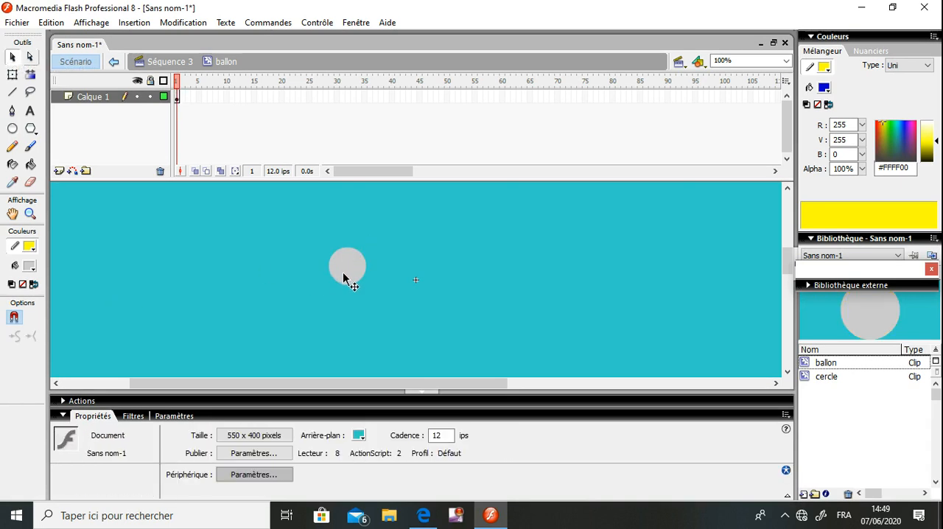
Fill the circle with the linear rainbow gradient, clear the selection and return to Séquence 3
click(348, 276)
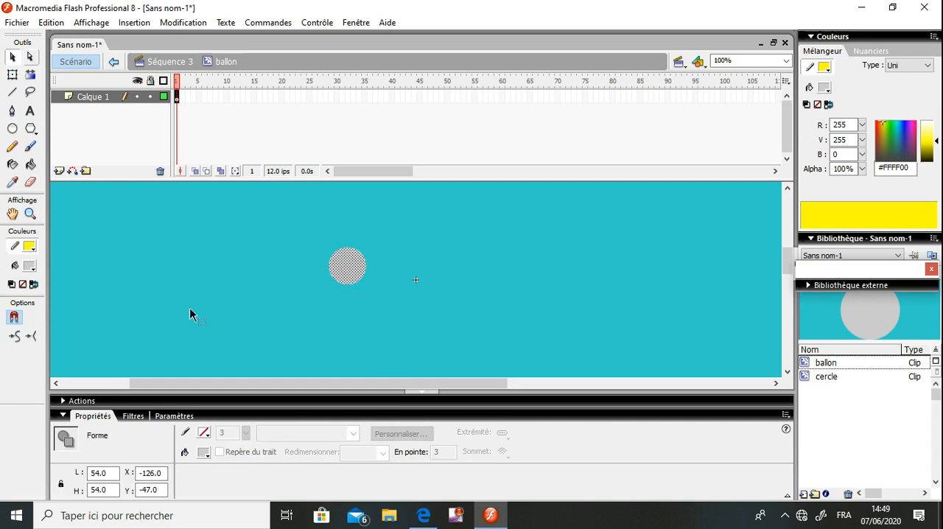
click(30, 266)
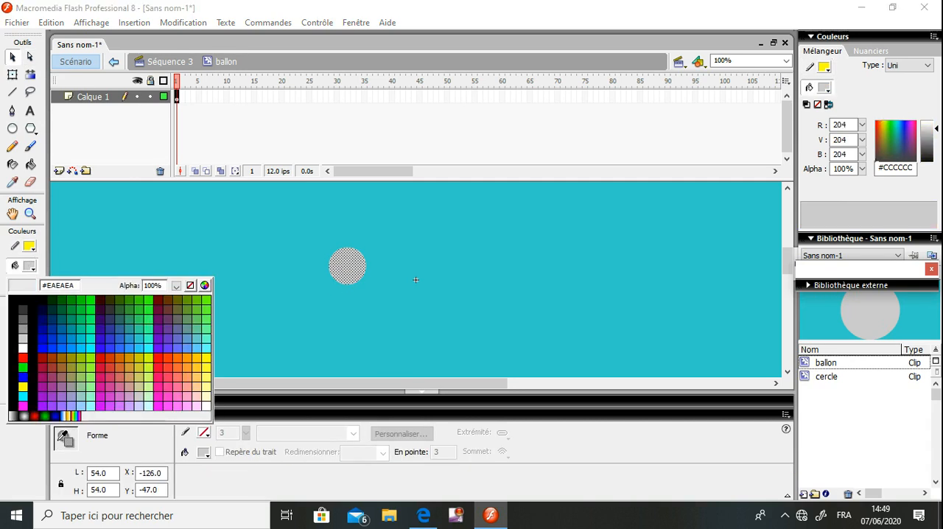
click(77, 415)
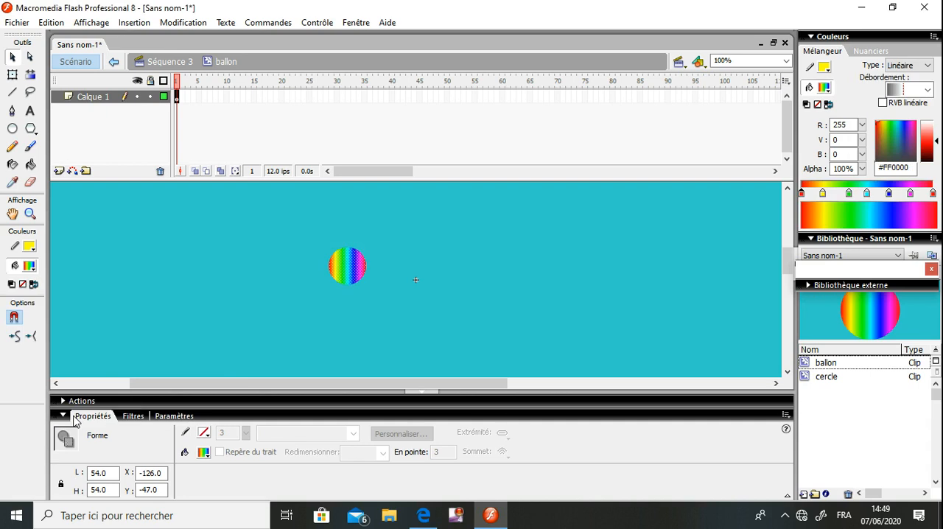
click(176, 318)
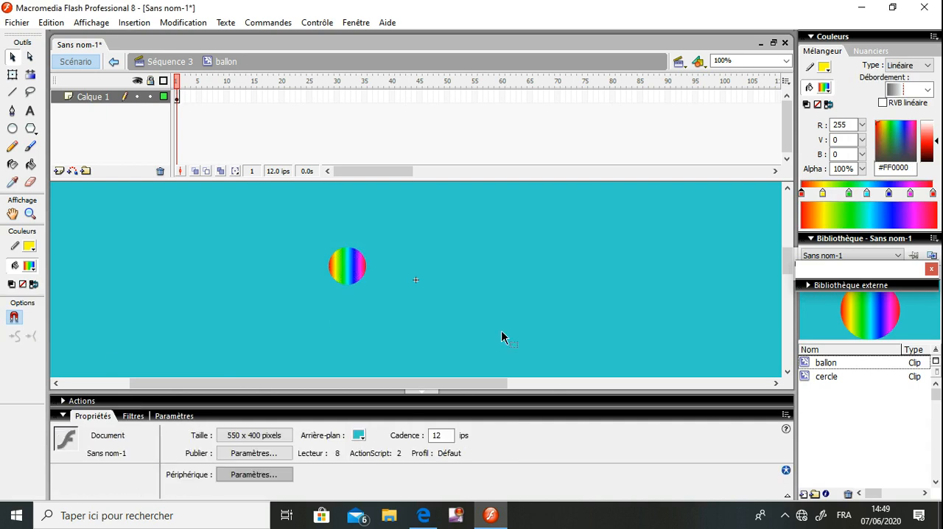
click(167, 65)
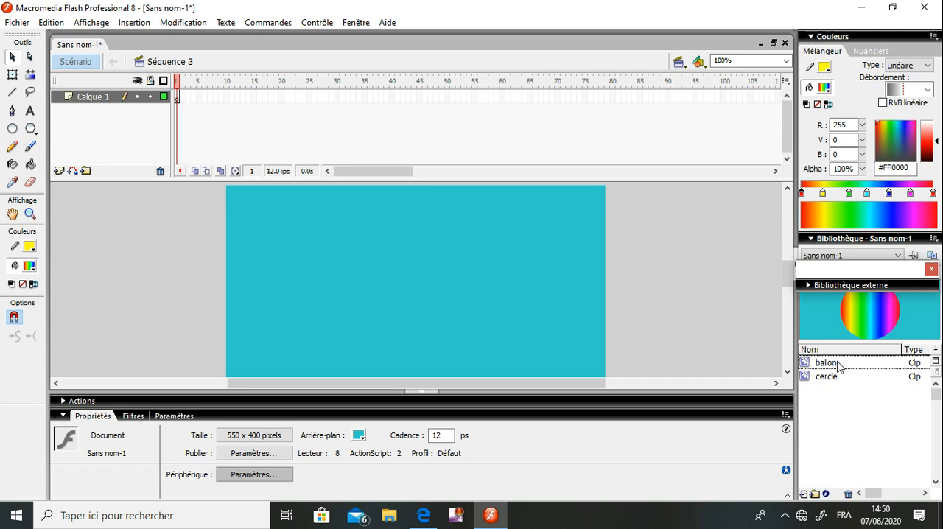
Add a motion guide layer above Calque 1 and draw a wavy Pencil path across the stage and past its right edge on frame 1
drag(826, 362, 254, 231)
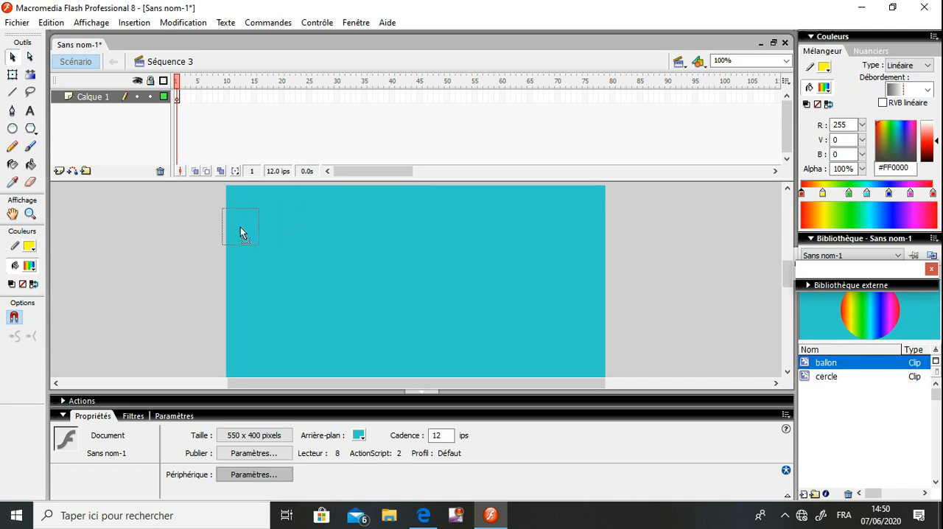
drag(504, 295, 823, 363)
click(72, 171)
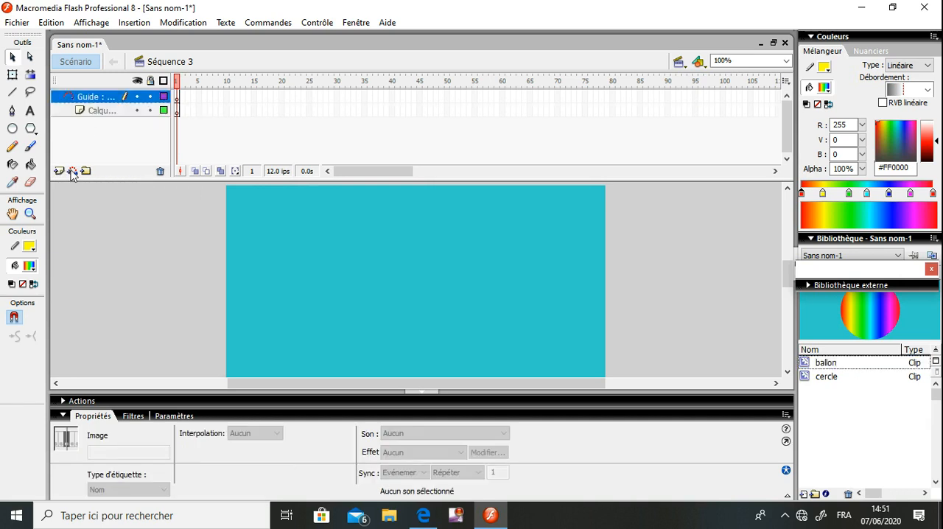
click(176, 98)
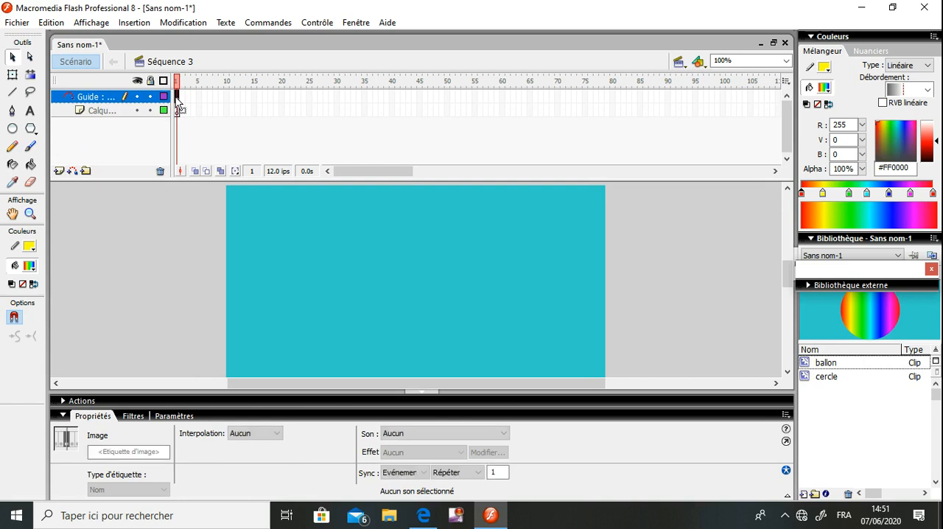
click(13, 146)
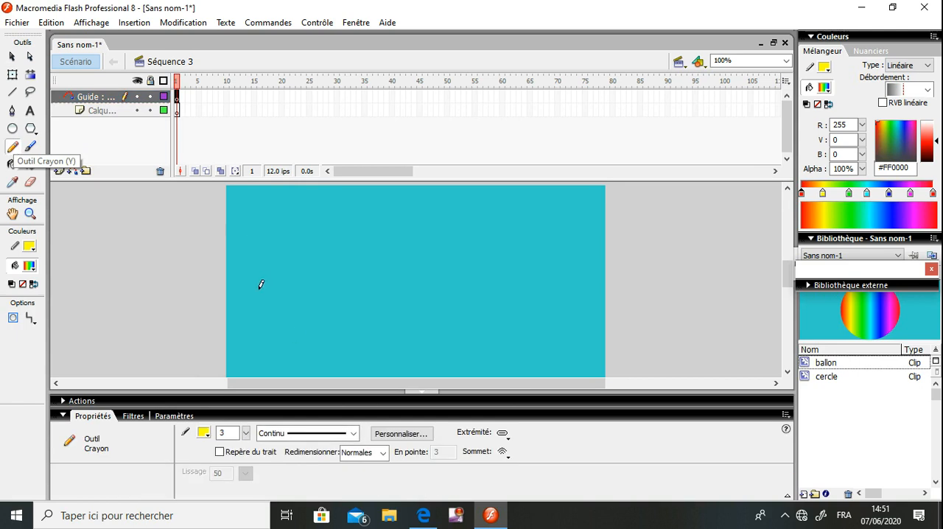
mouse_move(256, 292)
mouse_down()
mouse_move(273, 244)
mouse_move(353, 316)
mouse_move(416, 231)
mouse_move(454, 283)
mouse_move(514, 265)
mouse_move(586, 280)
mouse_move(671, 260)
mouse_up()
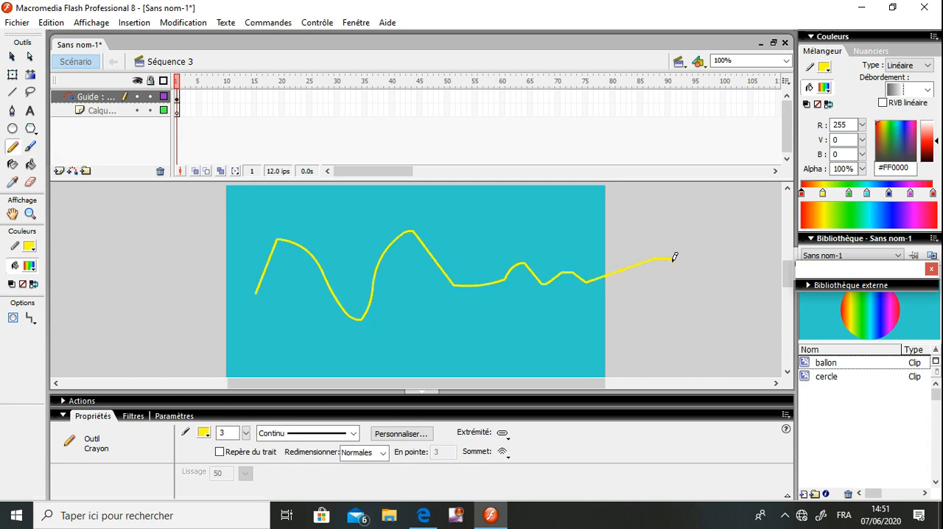
Insert a keyframe at frame 50 of the guide layer and check the path on several of its frames
click(390, 96)
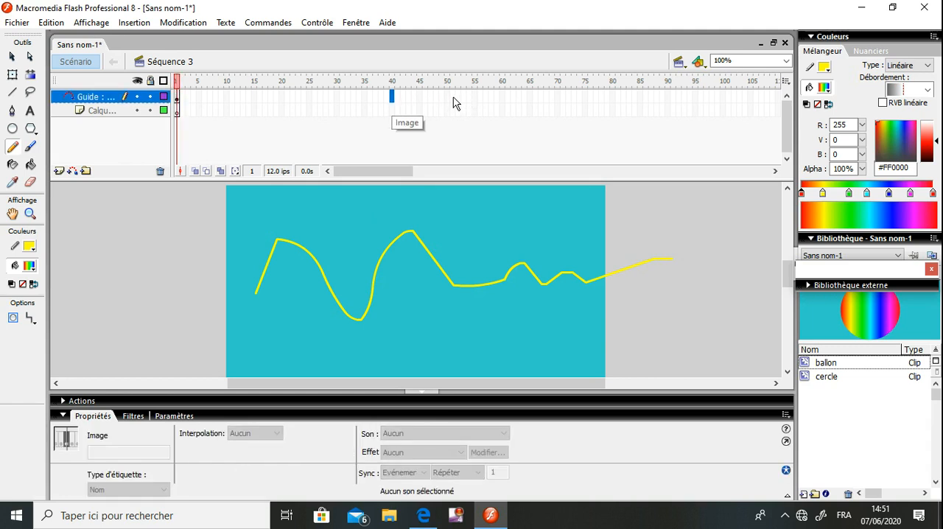
click(446, 97)
right_click(446, 98)
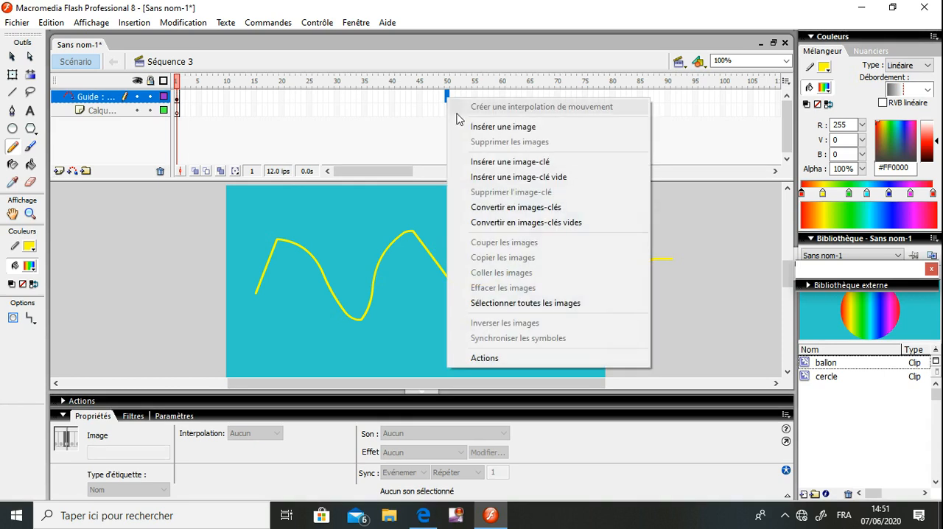
click(492, 162)
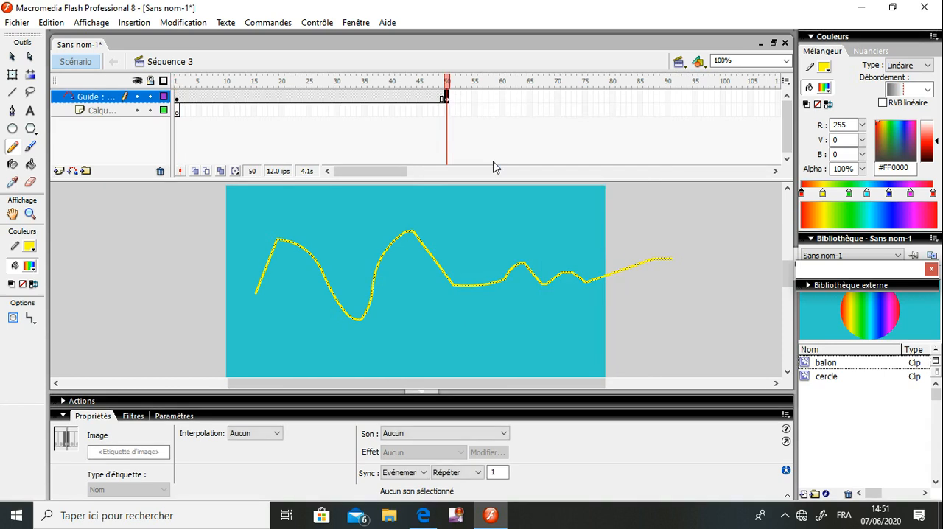
click(176, 97)
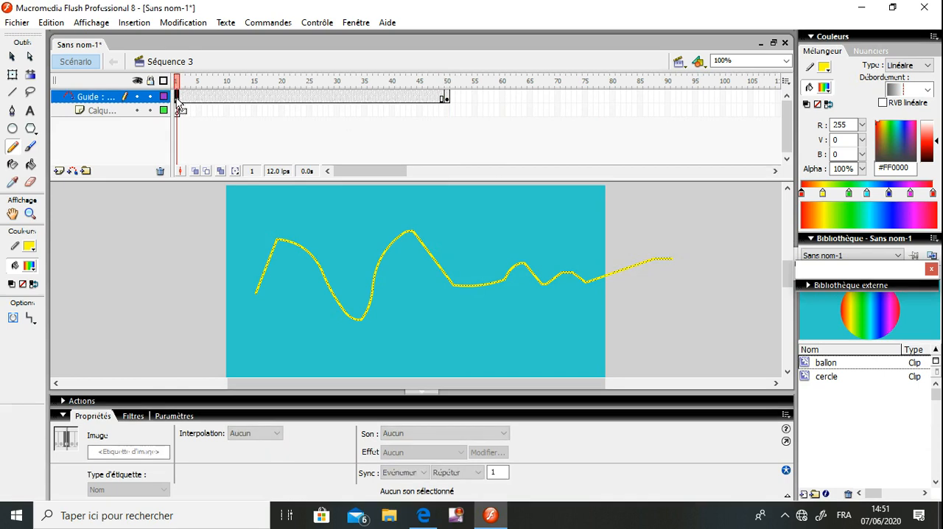
click(446, 99)
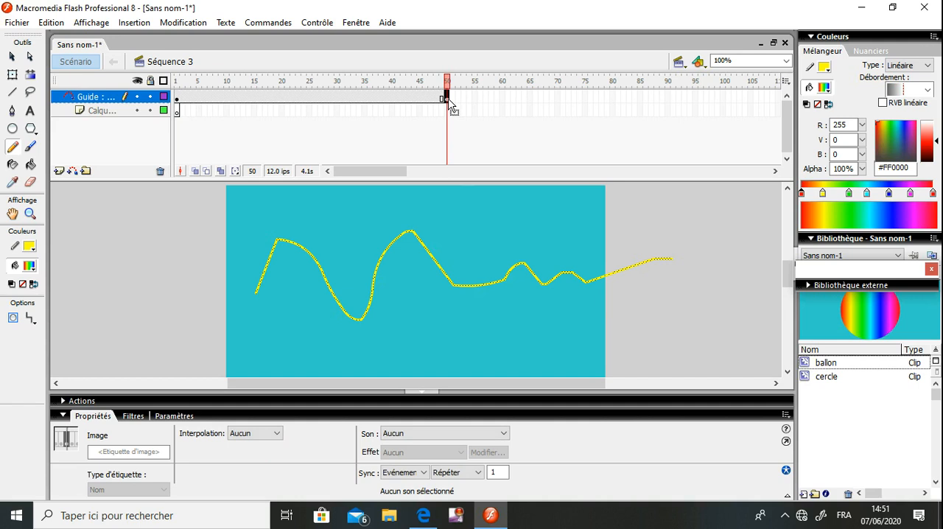
drag(227, 98, 295, 109)
click(330, 98)
click(380, 98)
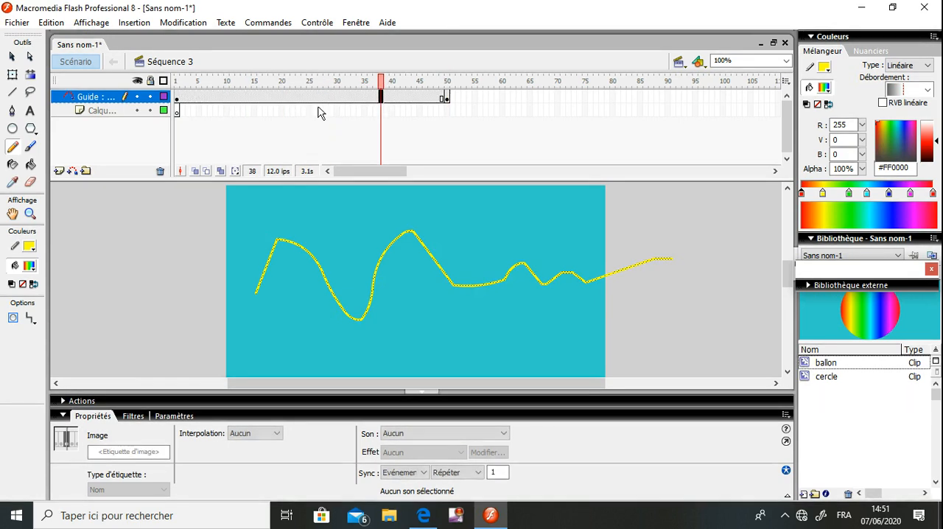
Rename the guided layer Calque 1 as "animation du mouv" and return to the Selection tool
double_click(107, 110)
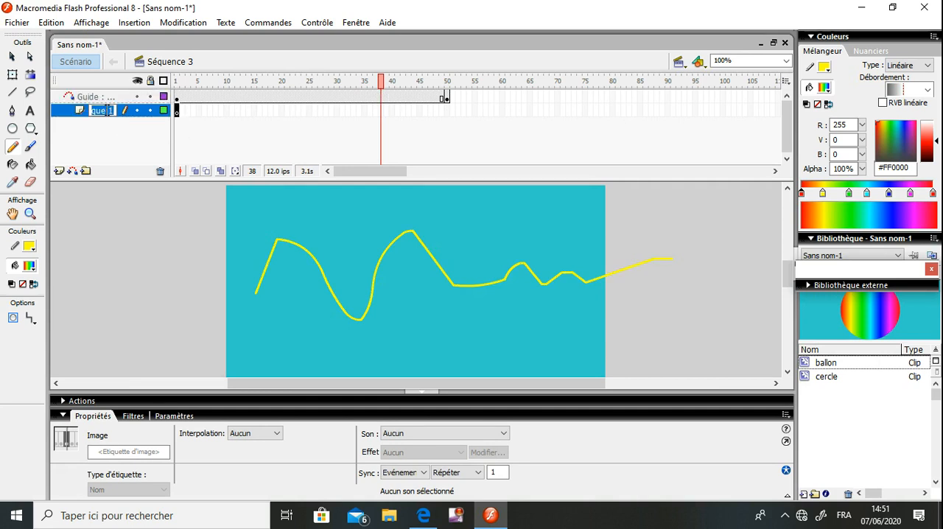
text(anim)
text(ation du)
text( mouv)
click(12, 58)
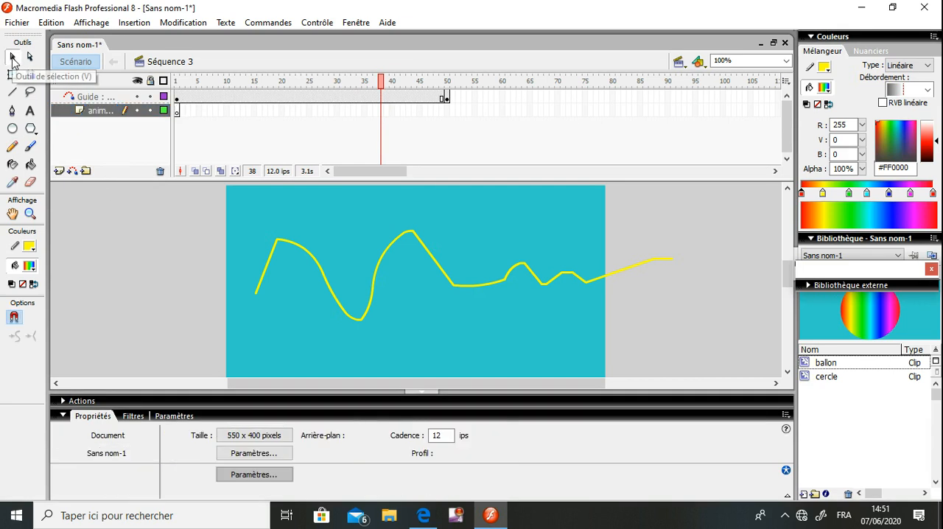
Place an instance of the ballon symbol just outside the stage's left edge on frame 1 of the guided layer
click(177, 114)
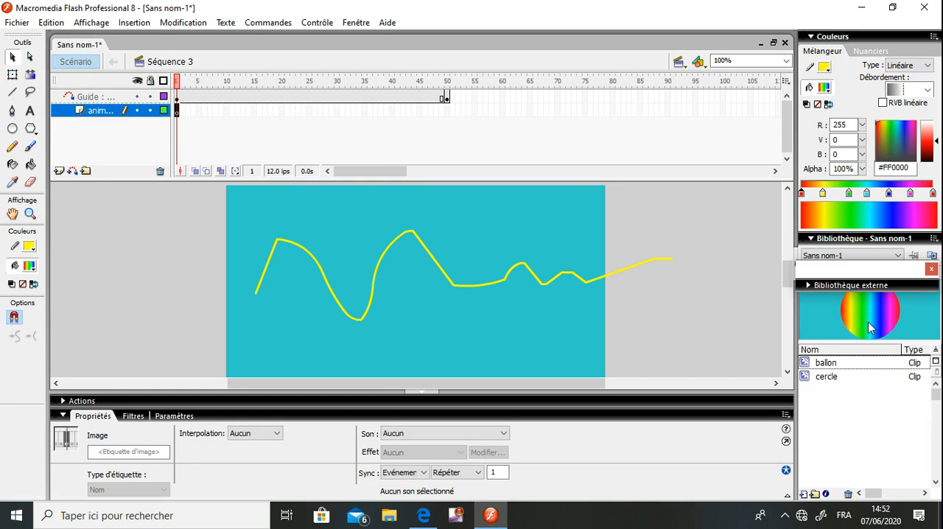
click(845, 363)
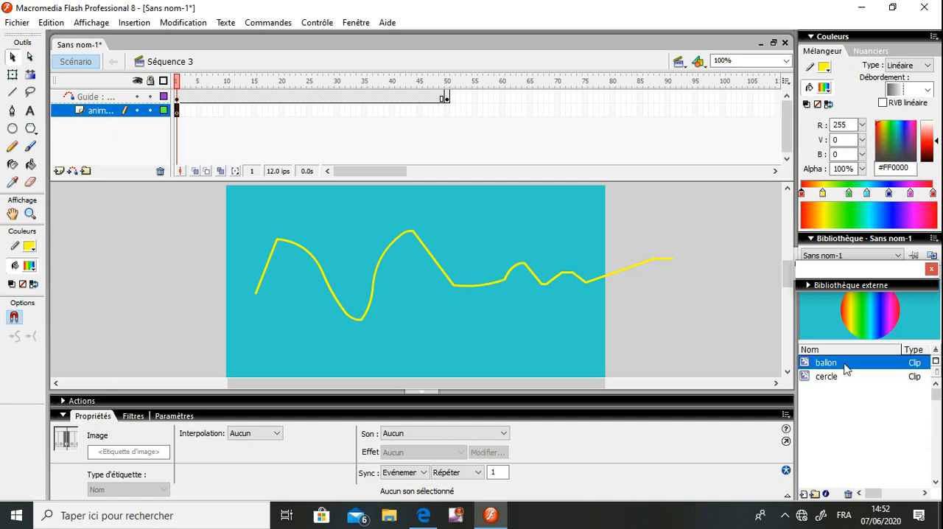
drag(846, 368, 183, 274)
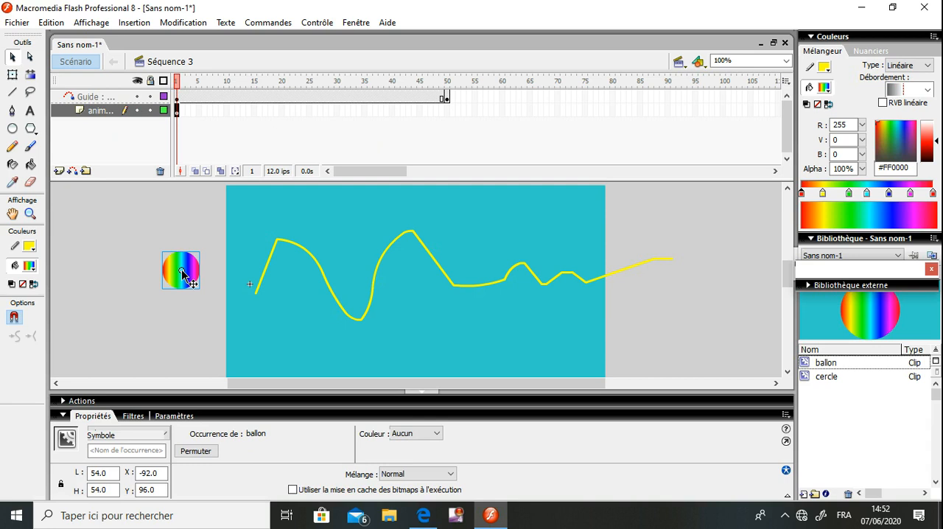
Snap the ballon's centre to the start of the guide path on frame 1 and insert a keyframe at frame 50 of the guided layer
drag(182, 271, 252, 296)
drag(252, 296, 251, 296)
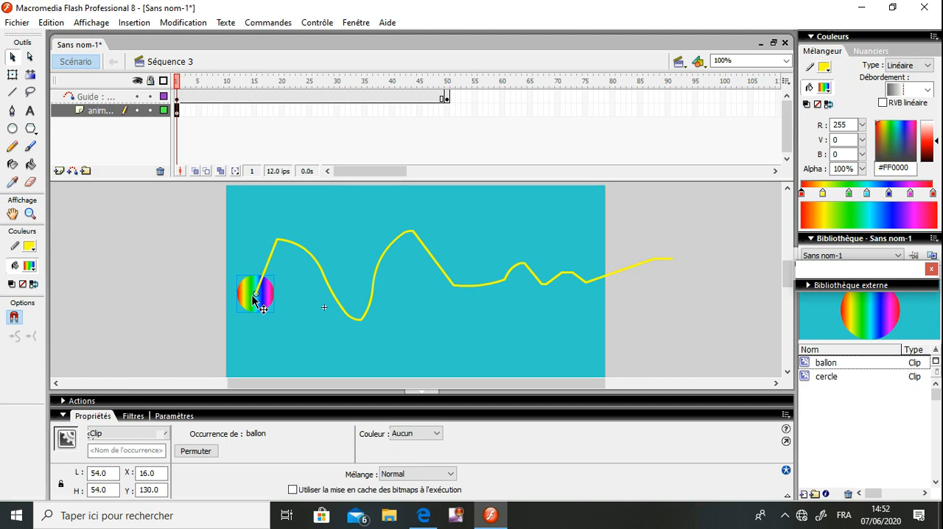
click(446, 112)
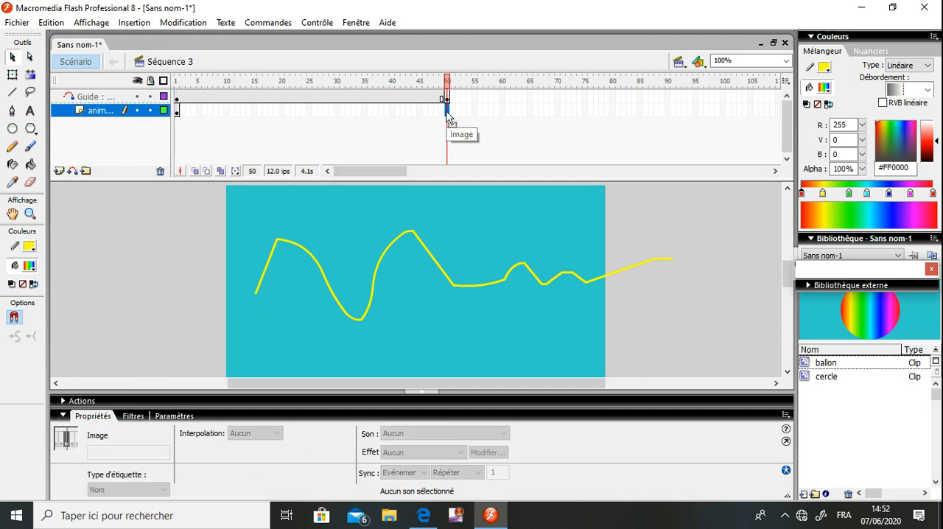
right_click(447, 114)
click(492, 179)
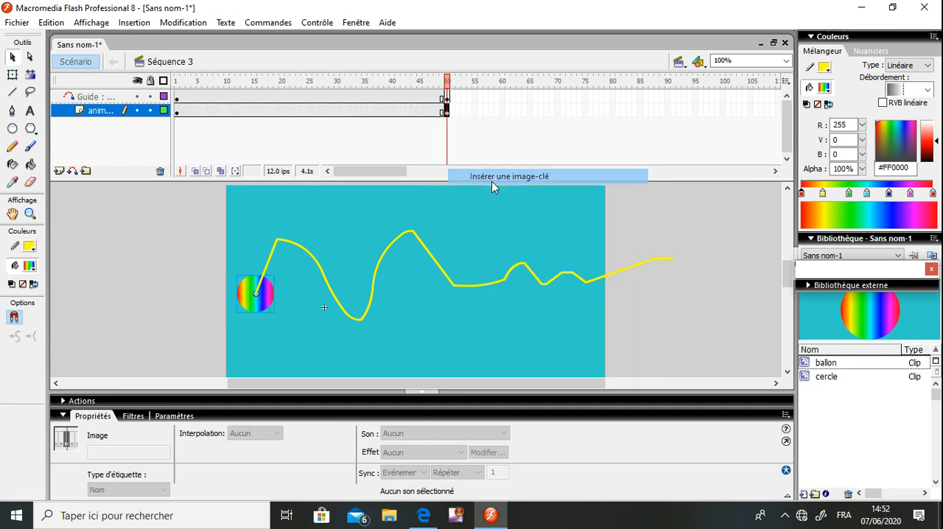
On frame 50, place a ballon instance at the guide path's right end and delete the one at the path's start
drag(823, 368, 671, 264)
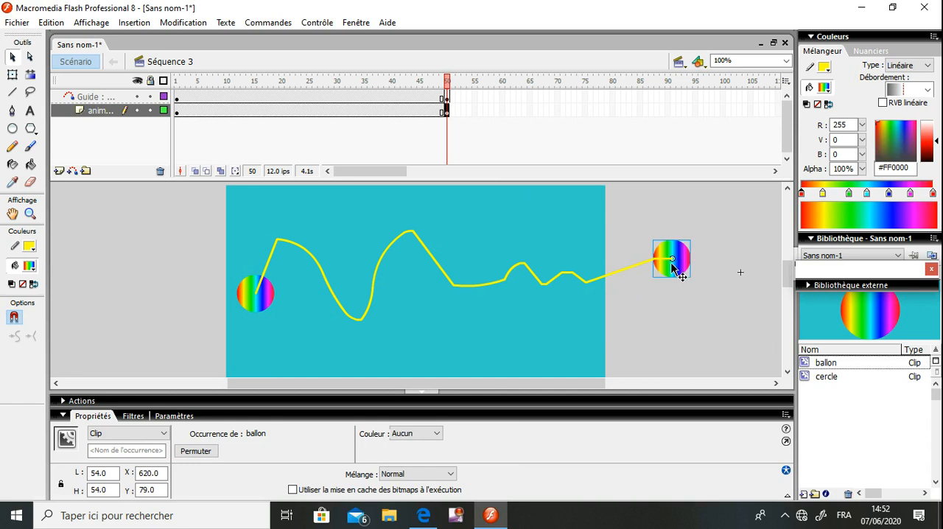
click(176, 112)
click(209, 112)
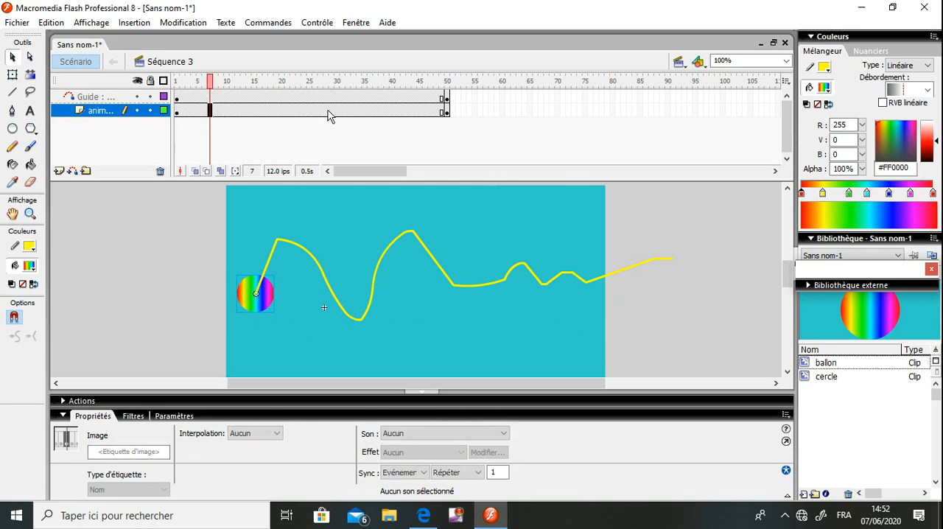
click(446, 112)
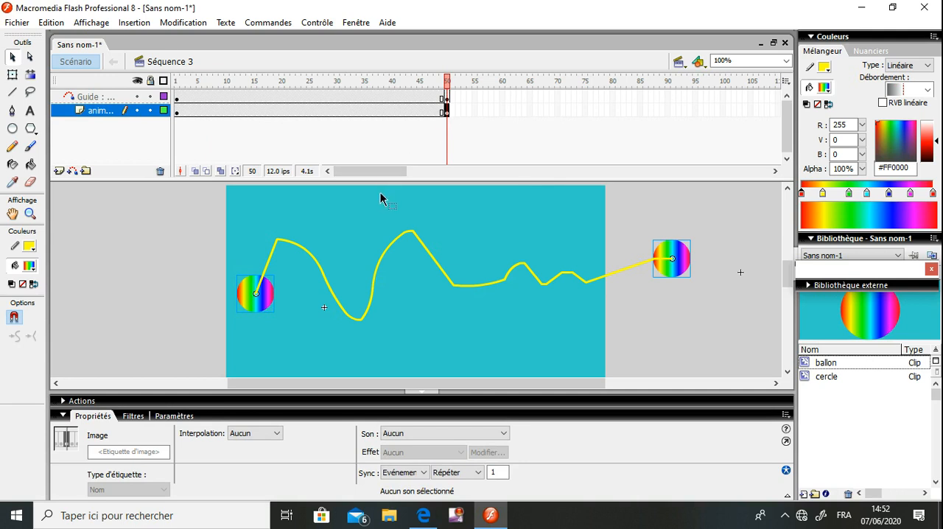
click(555, 246)
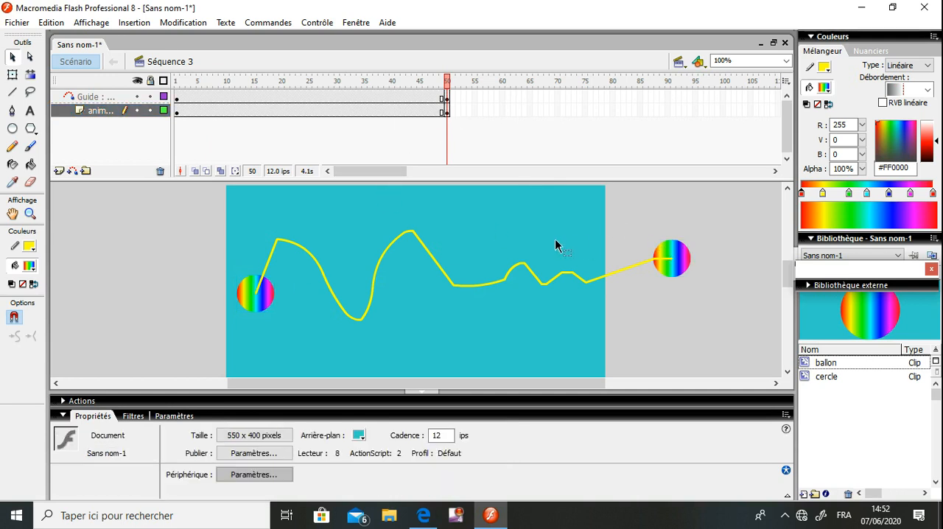
click(248, 315)
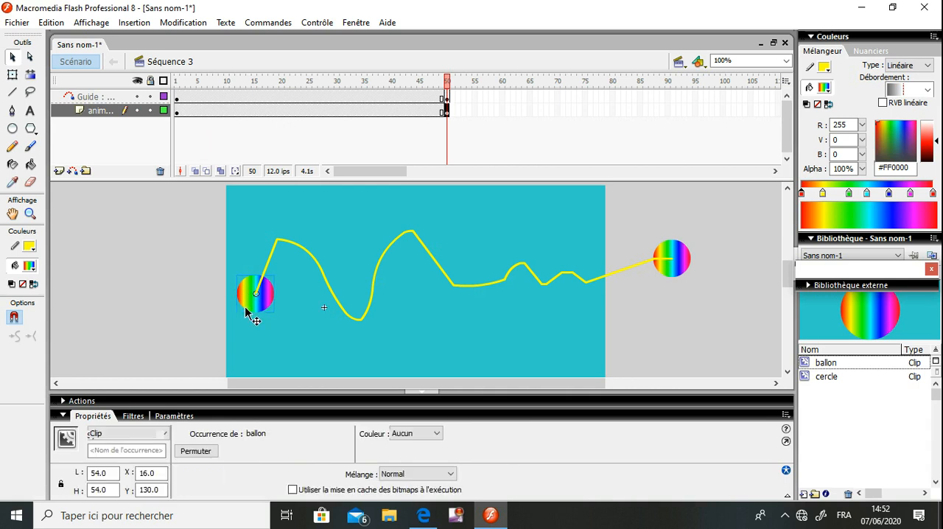
key(Delete)
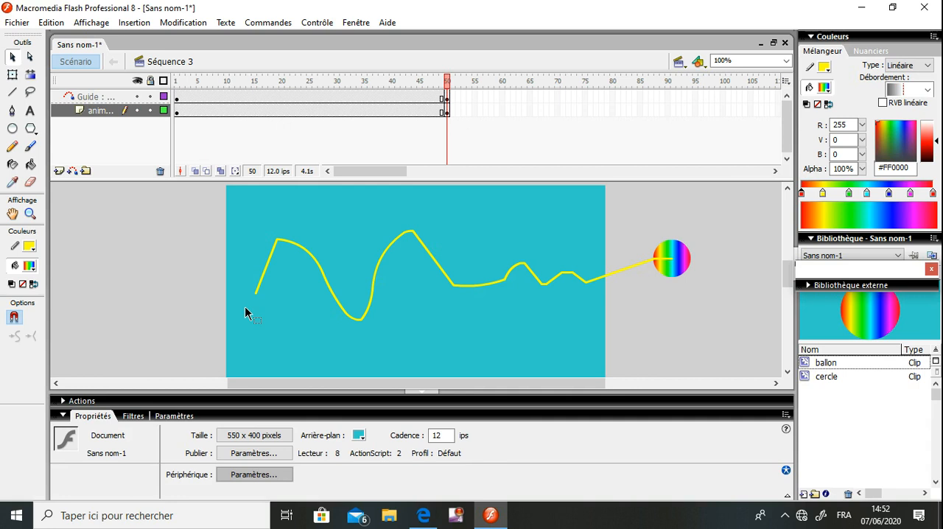
Create a motion tween from frame 1 to frame 50 on the guided layer and play it on the stage
click(177, 112)
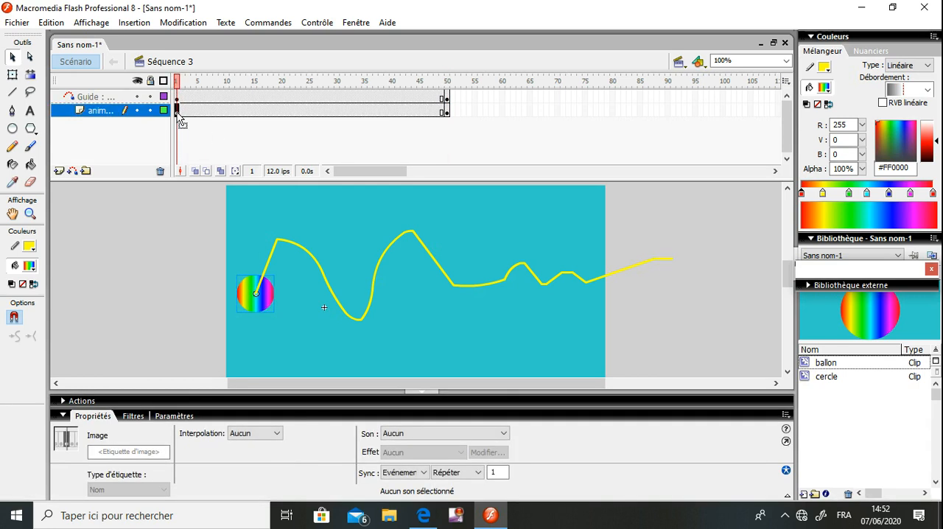
right_click(179, 117)
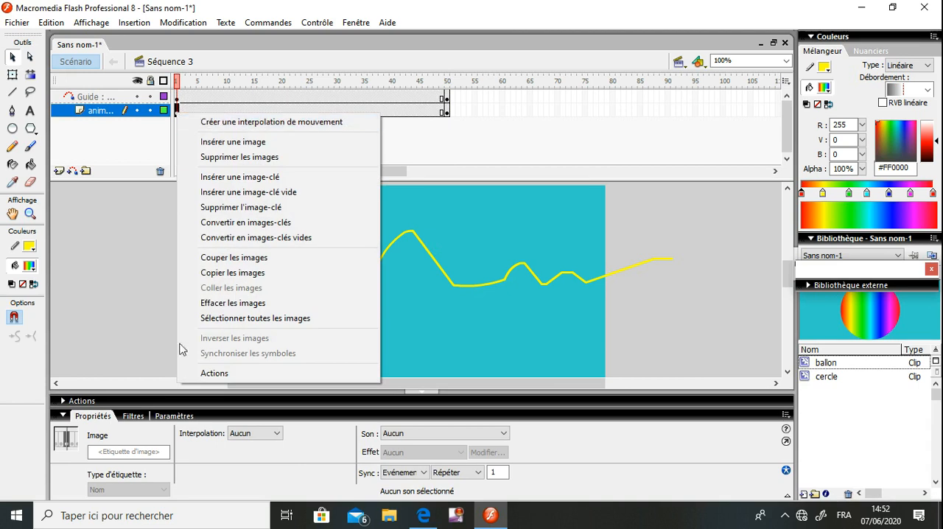
click(308, 122)
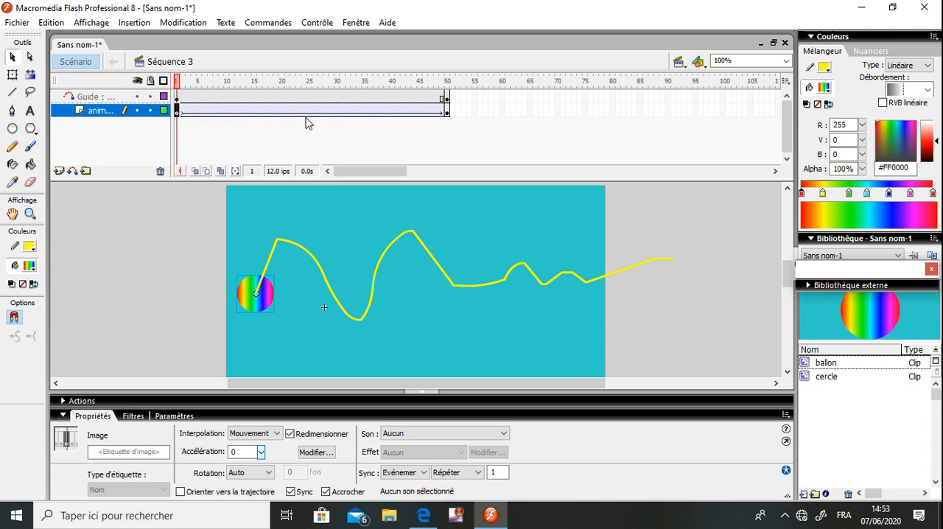
key(Return)
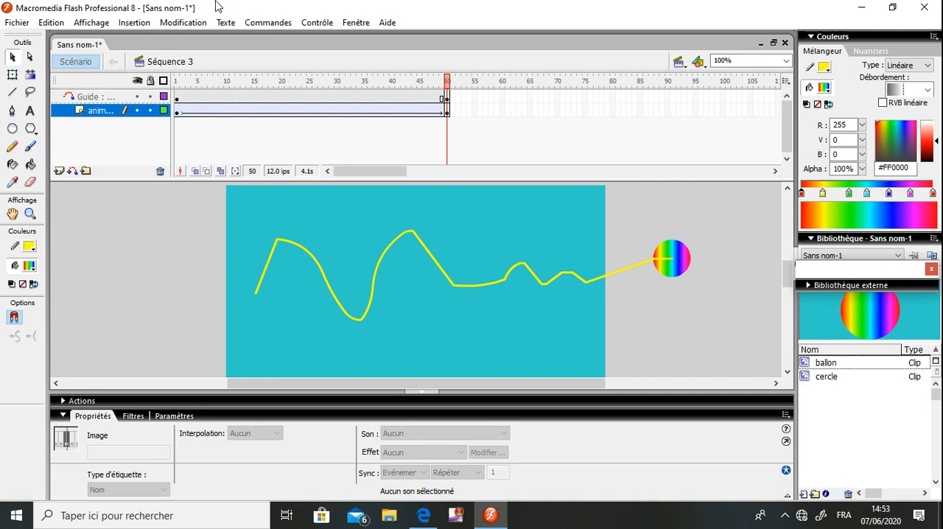
Test the whole movie in the preview player and close the preview
click(317, 22)
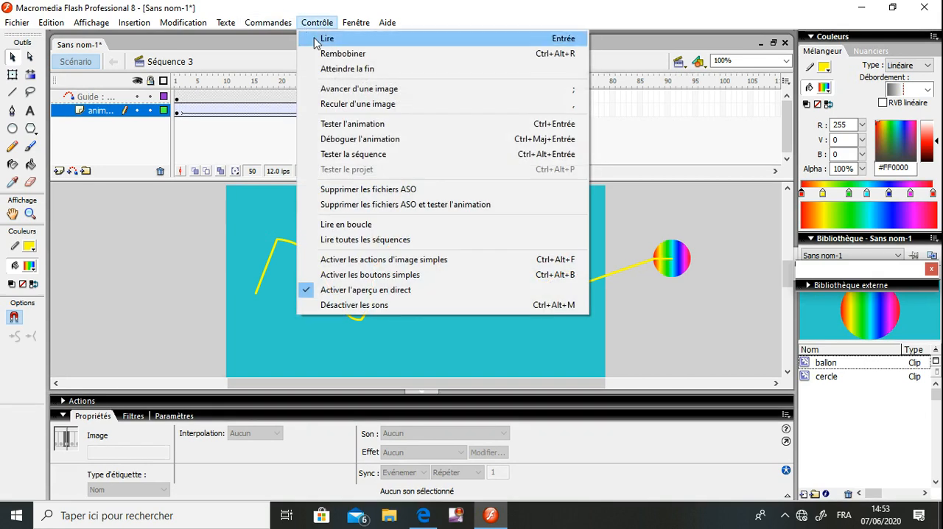
click(332, 124)
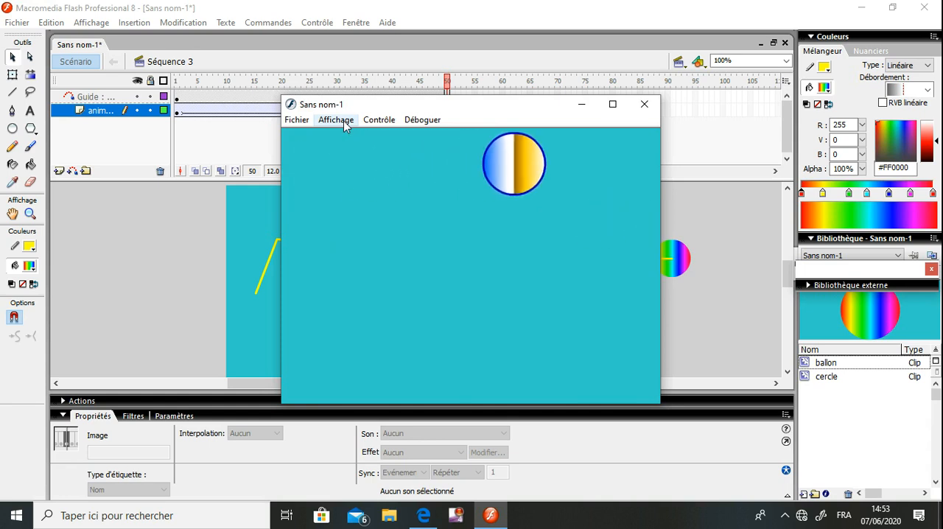
click(642, 106)
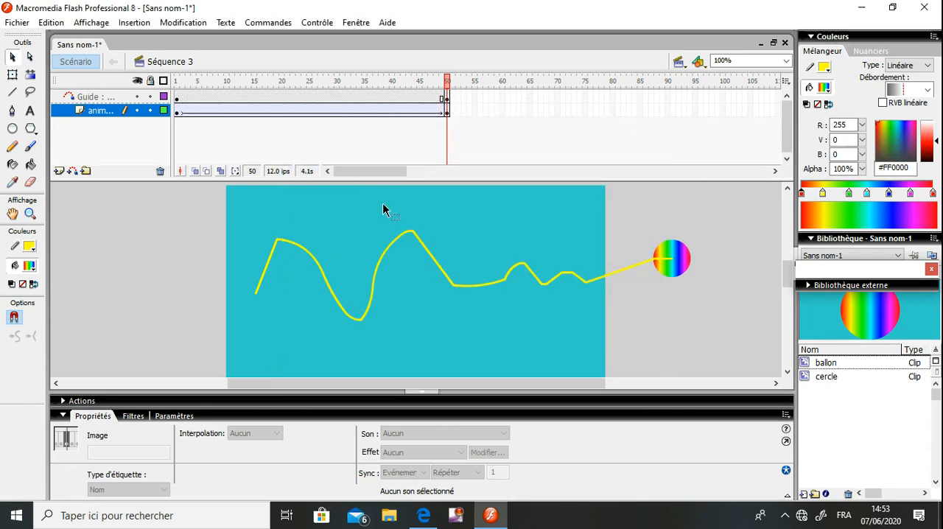
Copy the guide path and add a layer named "copie guide" above the guide layer
click(399, 244)
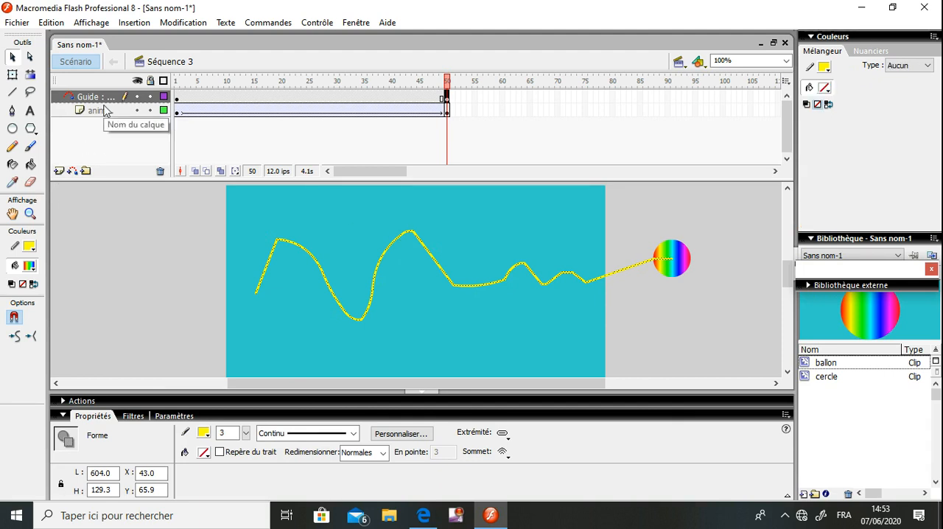
click(59, 171)
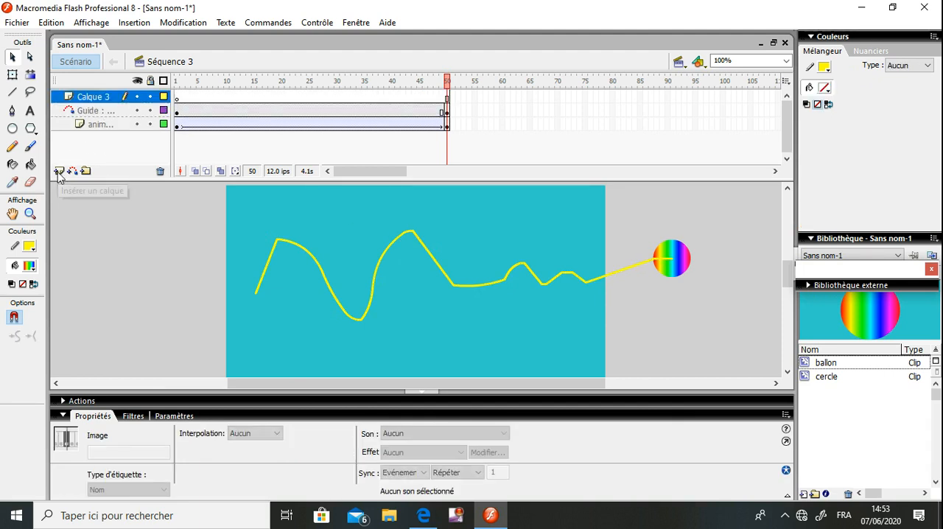
click(107, 98)
double_click(109, 97)
text(c)
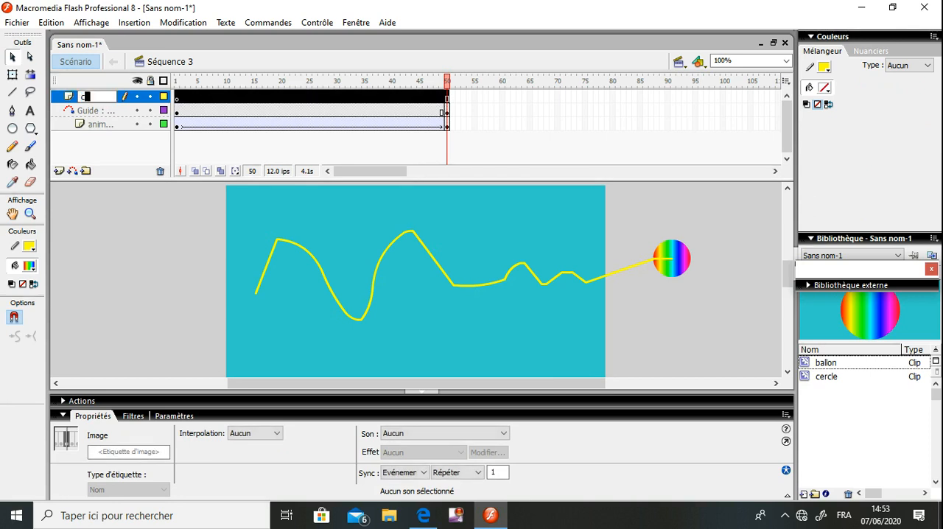
text(opie guide)
Paste the path in place on frame 1 of the "copie guide" layer and insert a keyframe at its frame 50
click(177, 98)
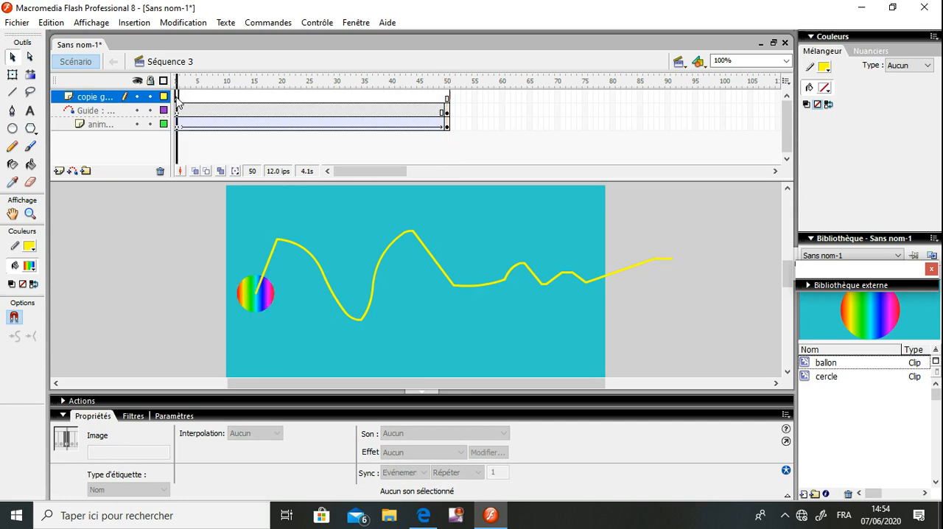
click(308, 224)
right_click(309, 223)
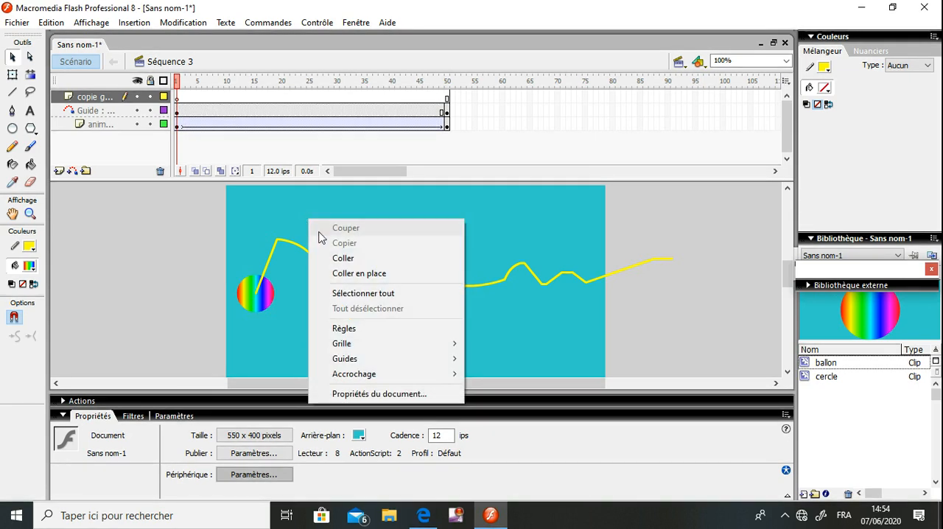
click(340, 274)
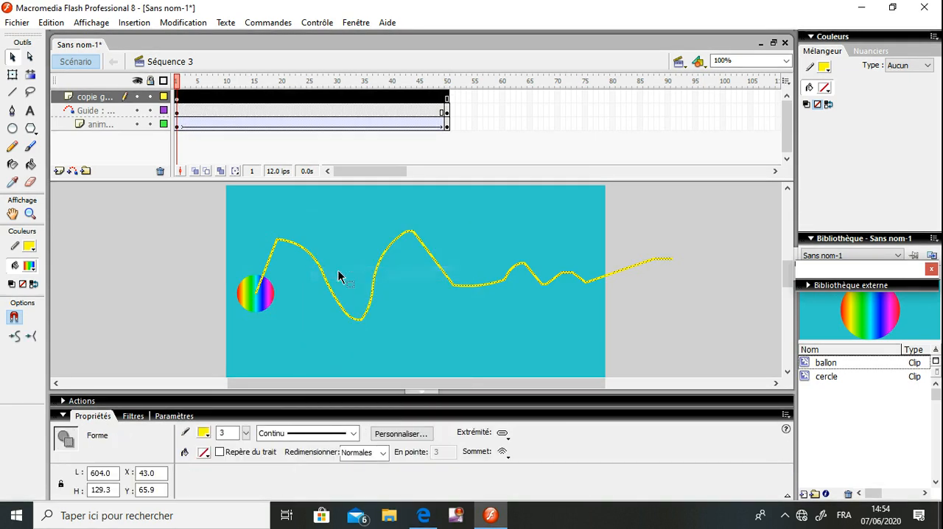
click(446, 98)
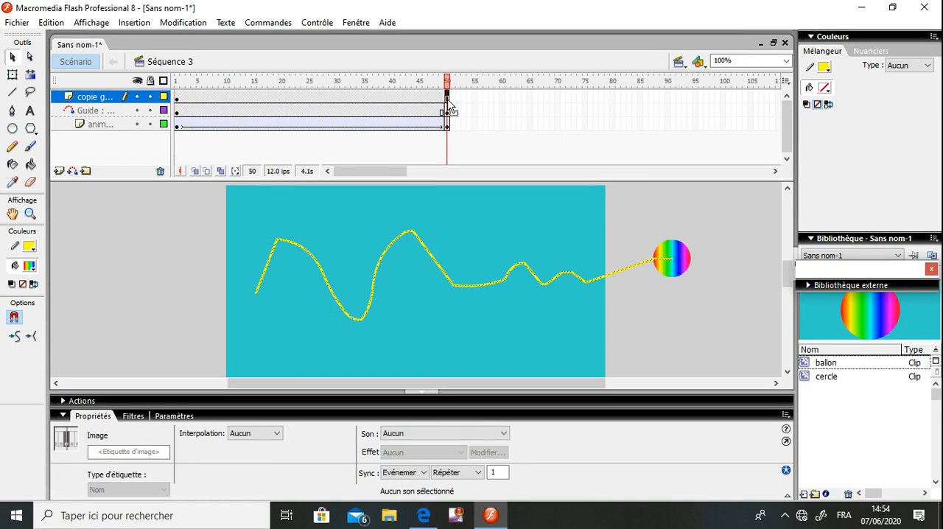
right_click(448, 103)
click(476, 160)
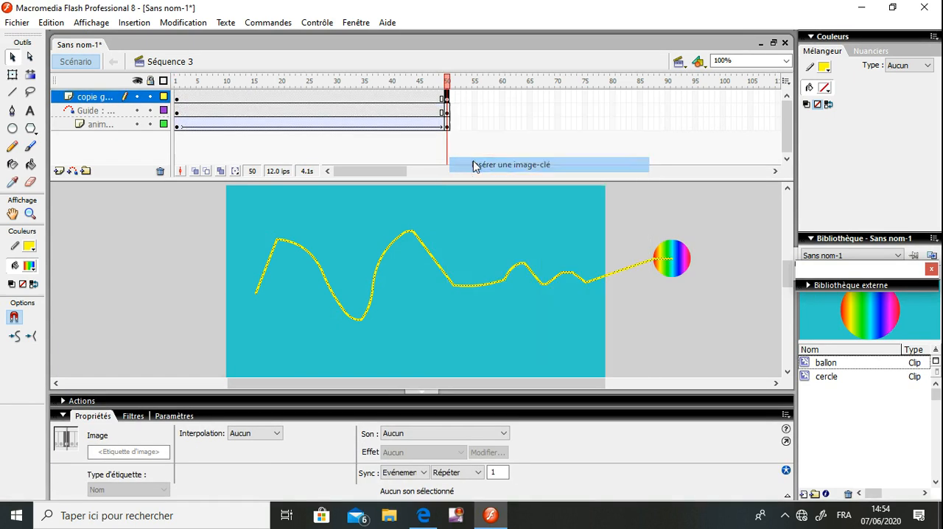
click(410, 201)
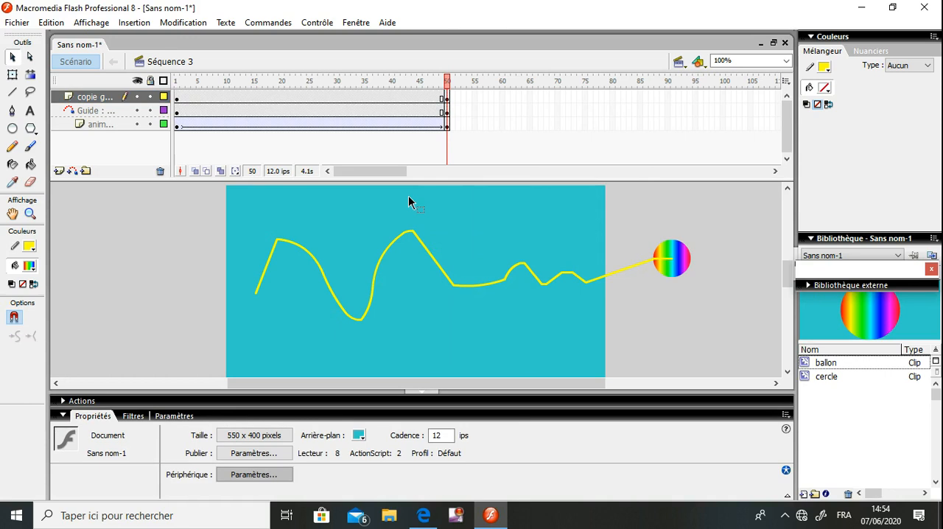
Move the guide layer with its guided layer above "copie guide" and test the whole movie
click(94, 111)
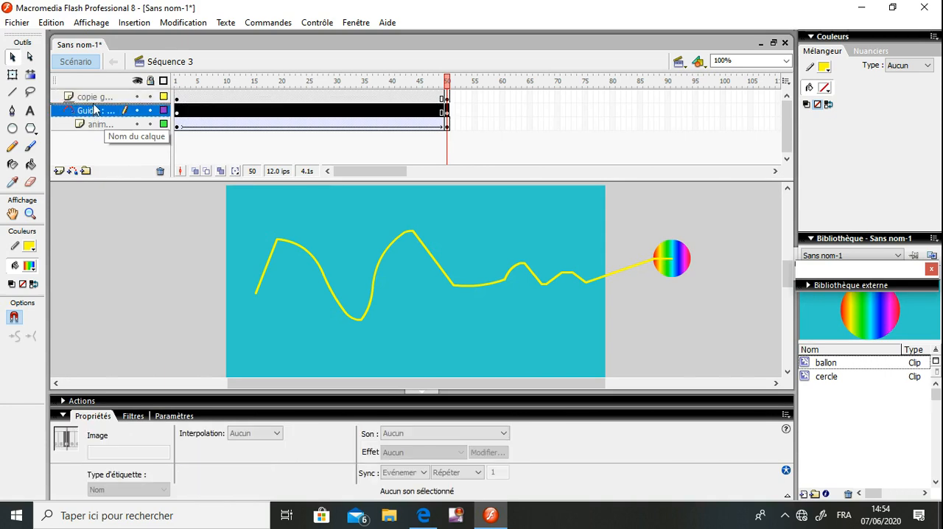
drag(94, 104, 93, 97)
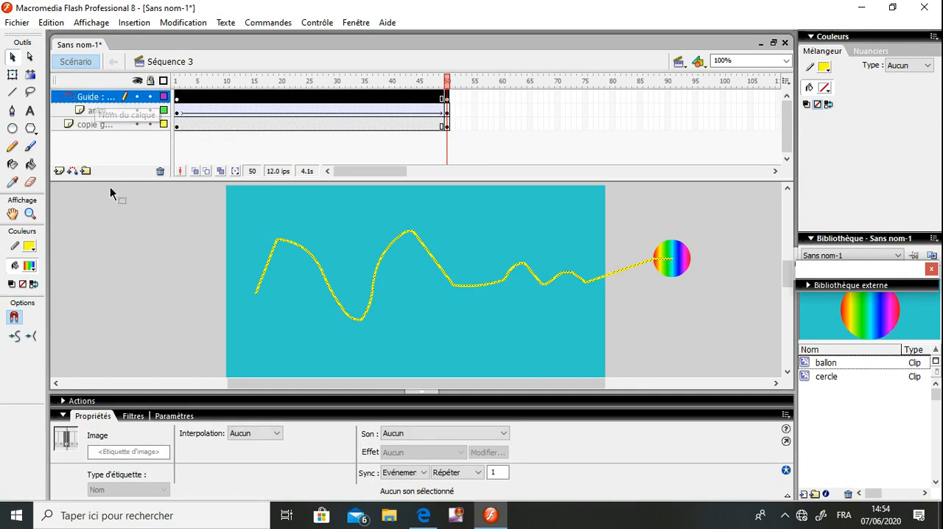
click(111, 211)
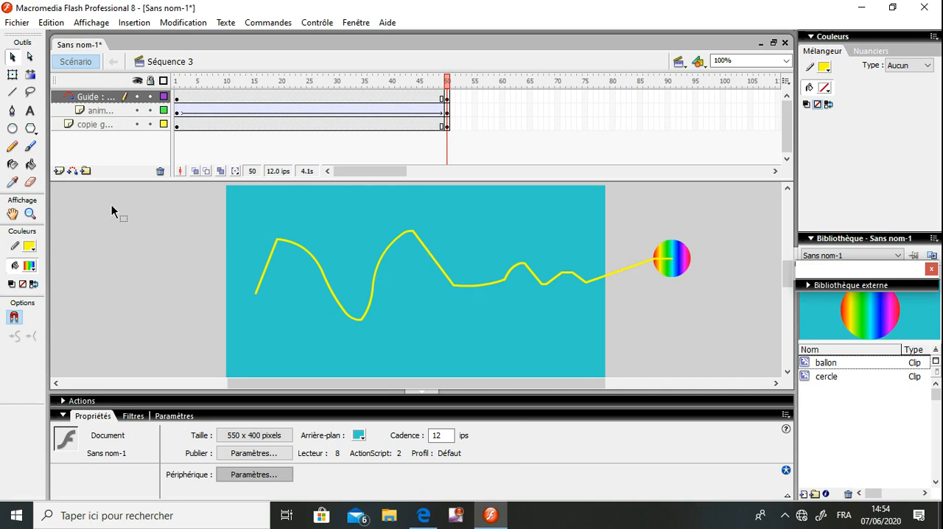
key(ctrl+Return)
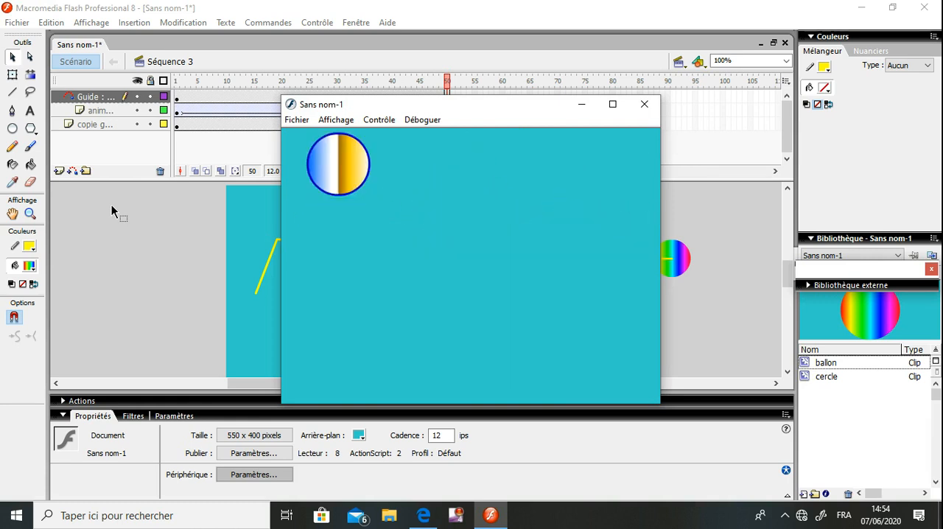
click(641, 112)
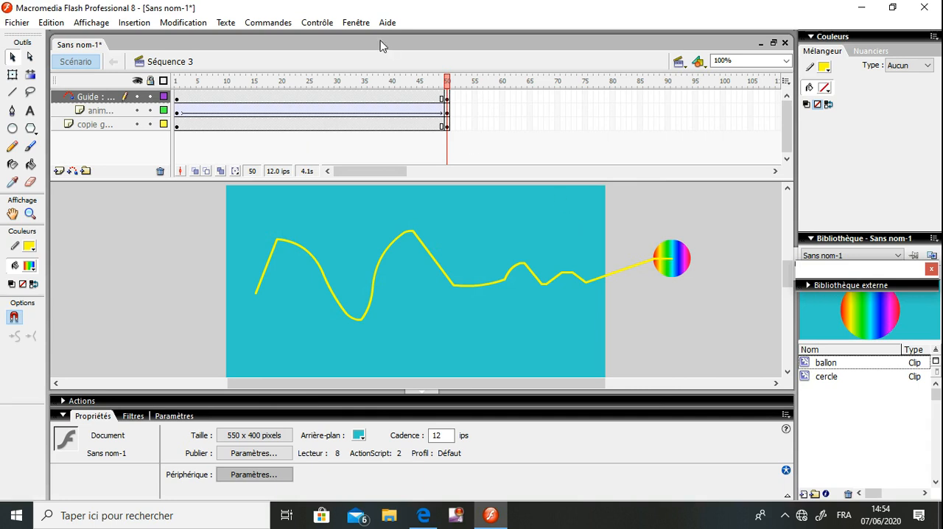
Show the list of scenes and rename "Séquence 3" as "Seq3"
click(361, 25)
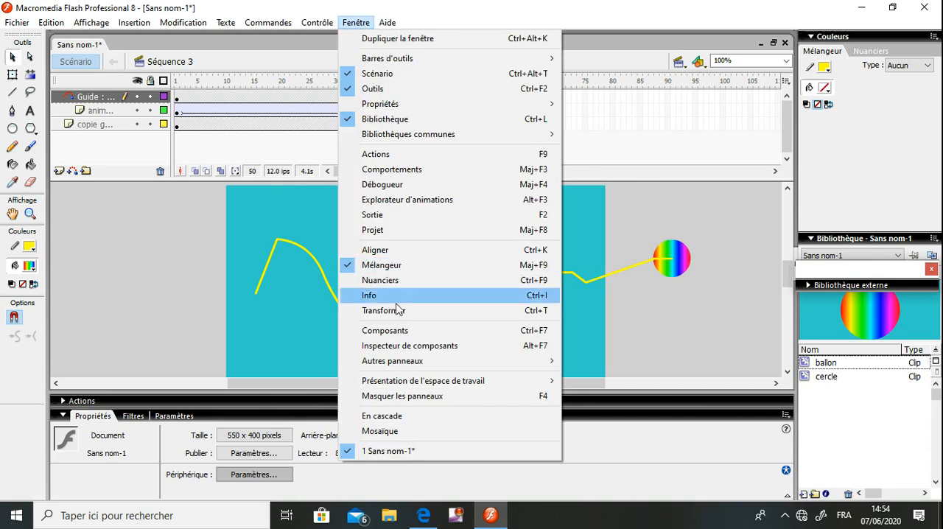
mouse_move(402, 364)
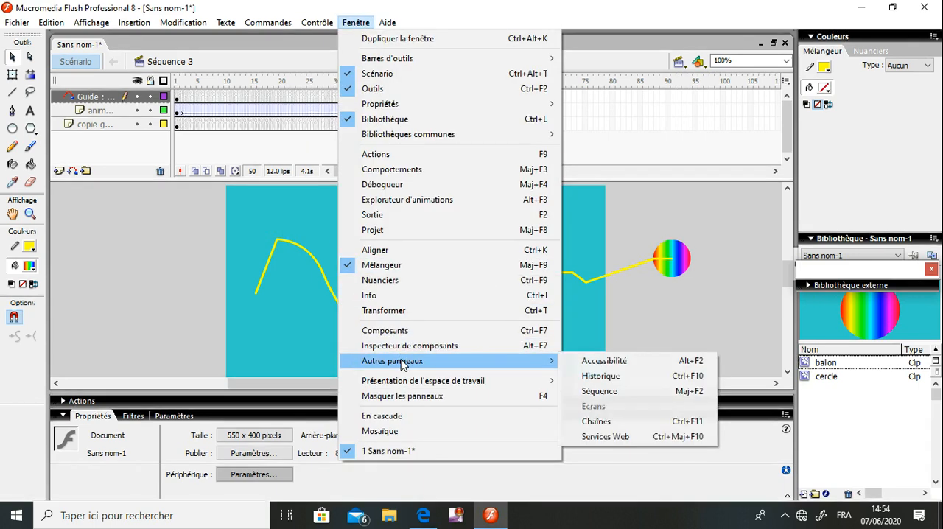
click(598, 392)
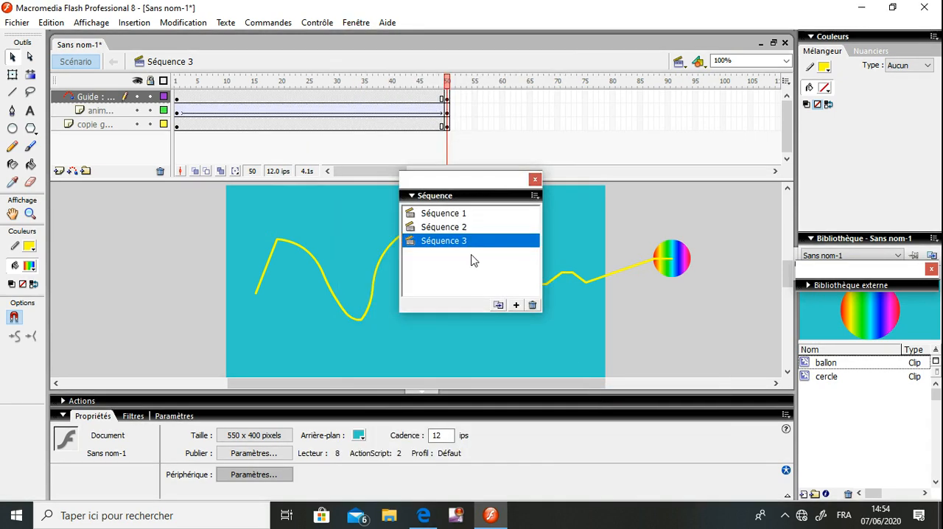
double_click(444, 243)
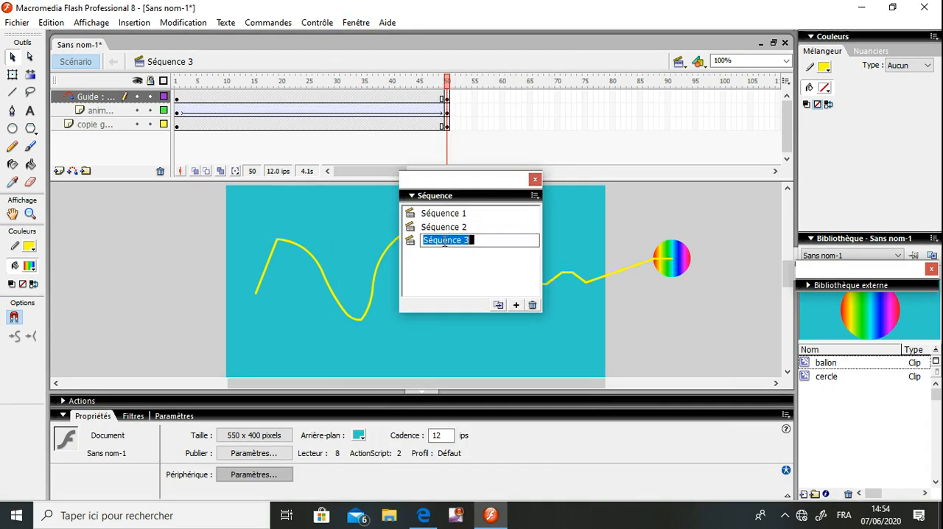
text(Se)
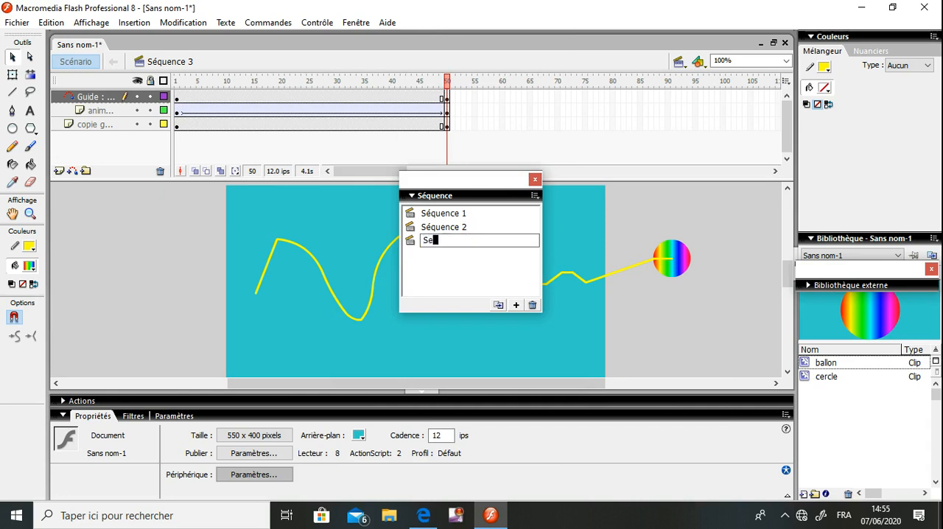
text(q3)
key(Return)
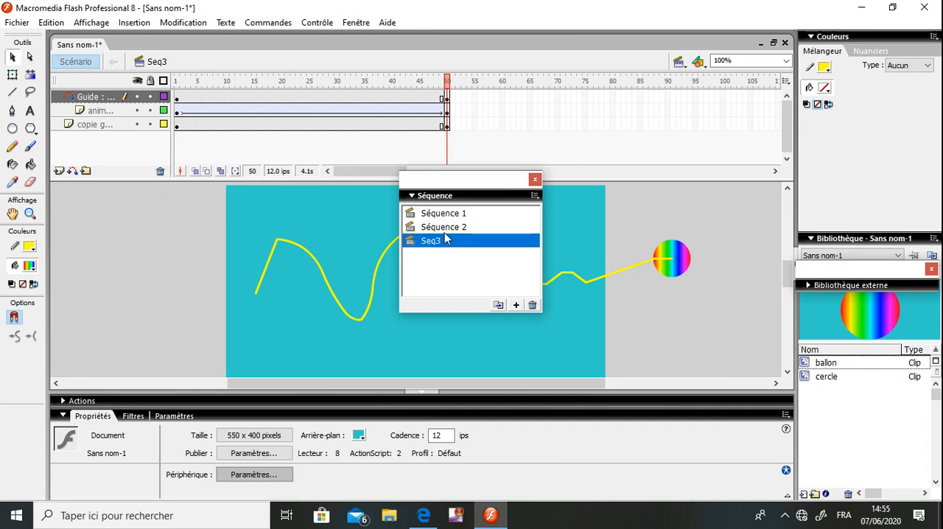
Rename "Séquence 2" as "Seq2" and "Séquence 1" as "Seq1"
double_click(445, 227)
text(SE)
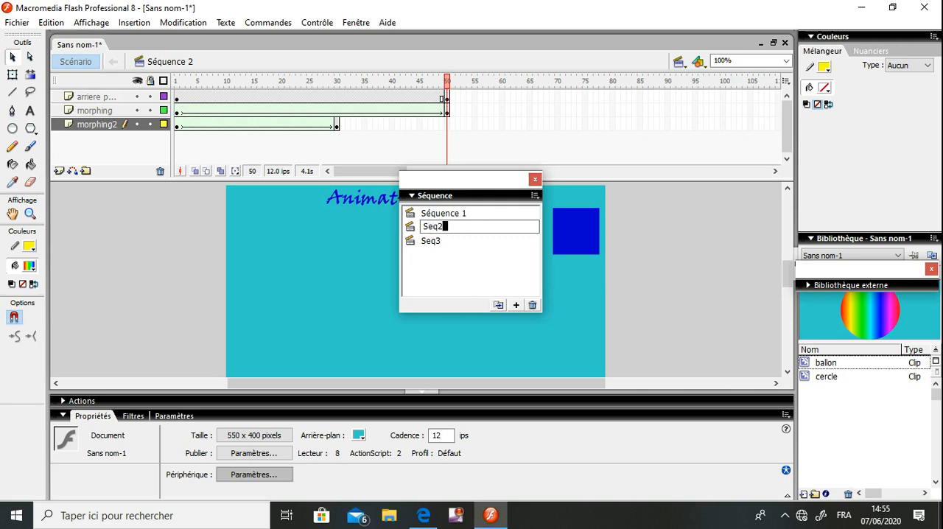
double_click(451, 213)
text(Seq1)
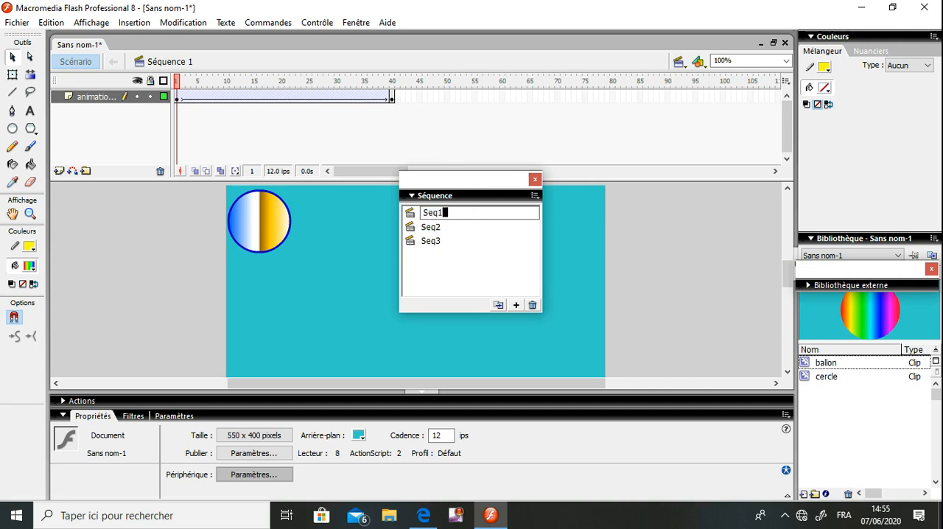
key(Return)
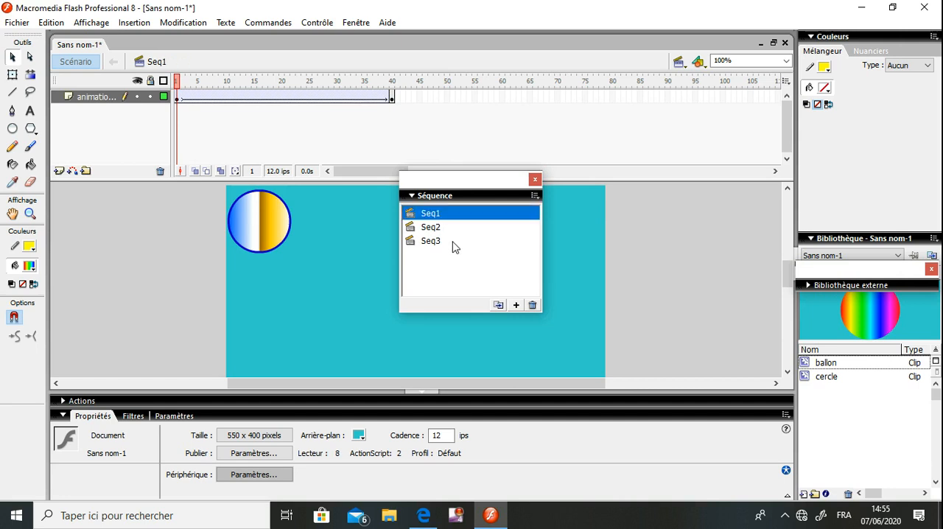
Reorder the scenes so they play as Seq3, Seq2, Seq1
click(454, 243)
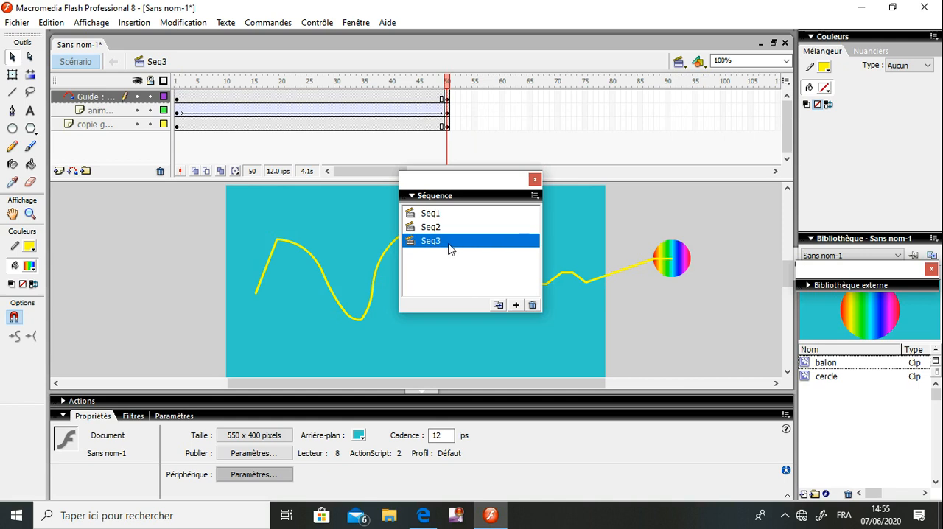
drag(450, 249, 446, 225)
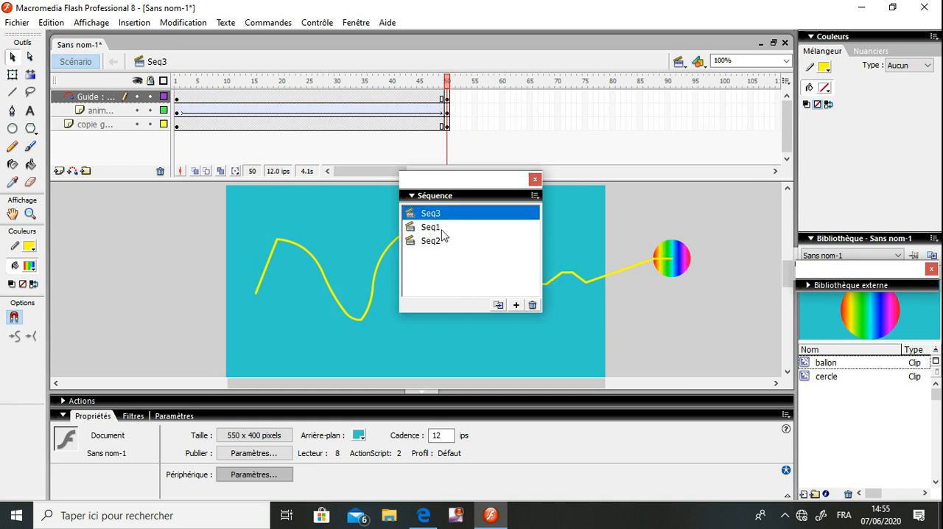
click(439, 243)
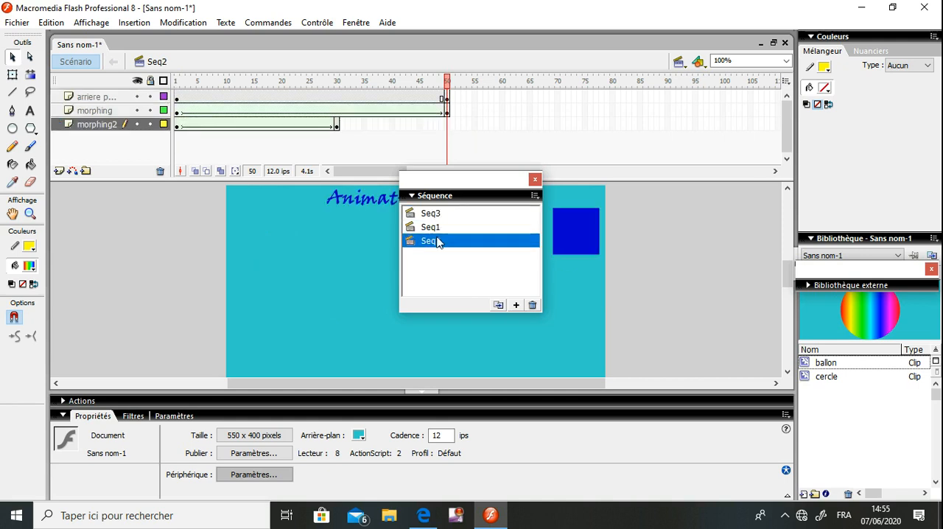
drag(438, 243, 428, 229)
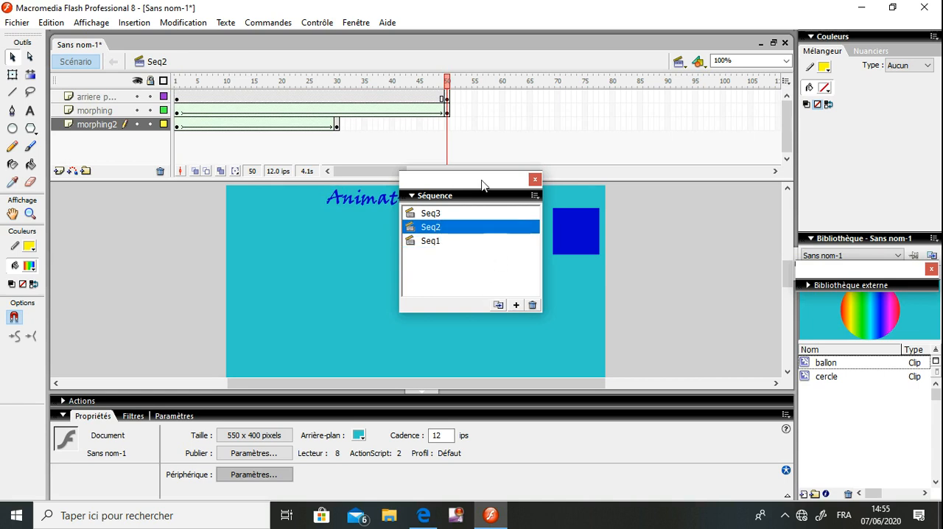
Move the scene list off the stage, test the whole movie in the preview player and close the preview
drag(482, 185, 859, 217)
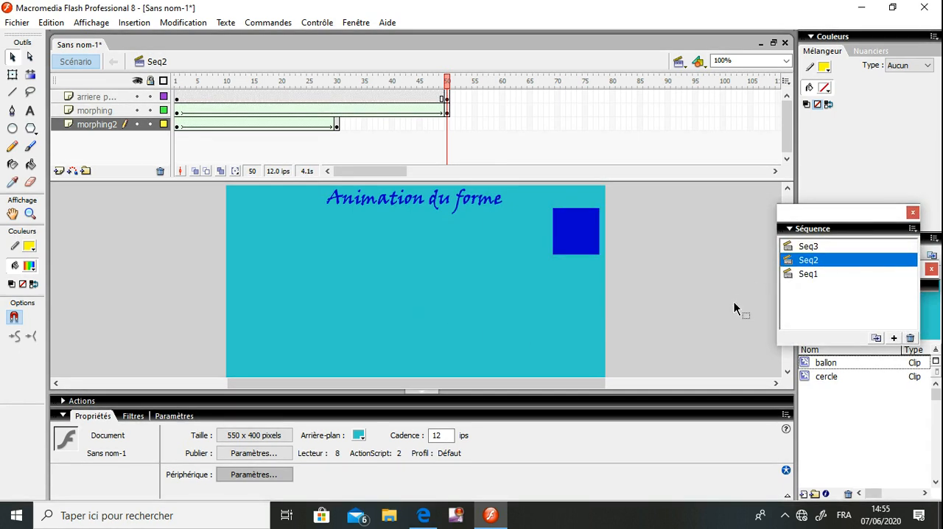
key(ctrl+Return)
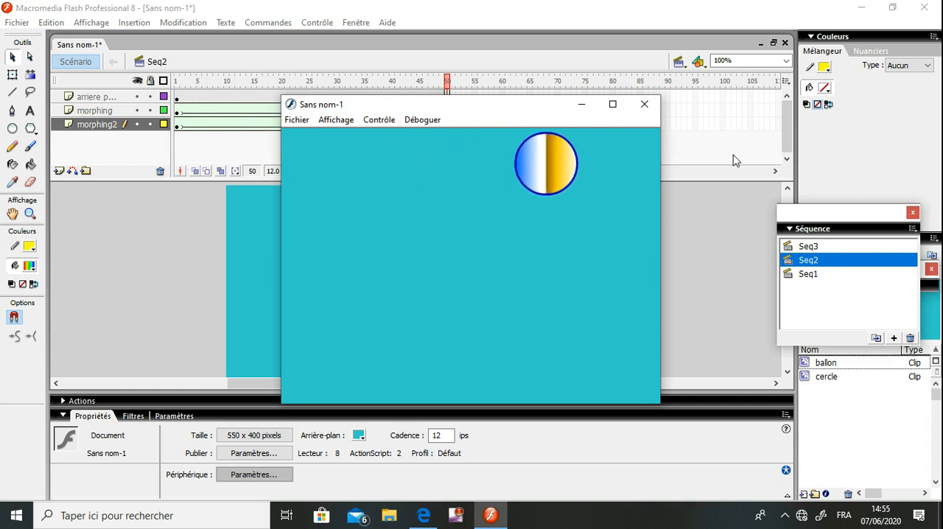
click(644, 104)
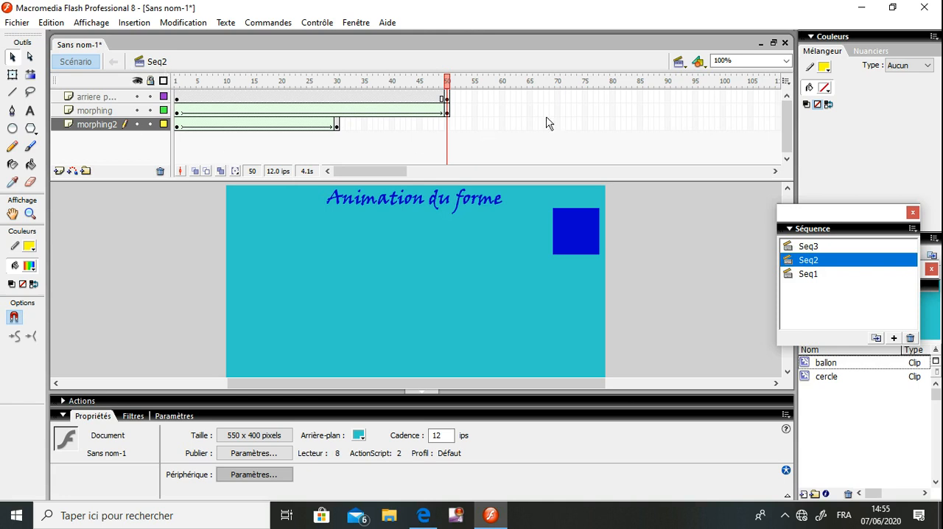
Switch to scene Seq3 and add a layer named "boutons" directly above the "copie guide" layer
click(680, 63)
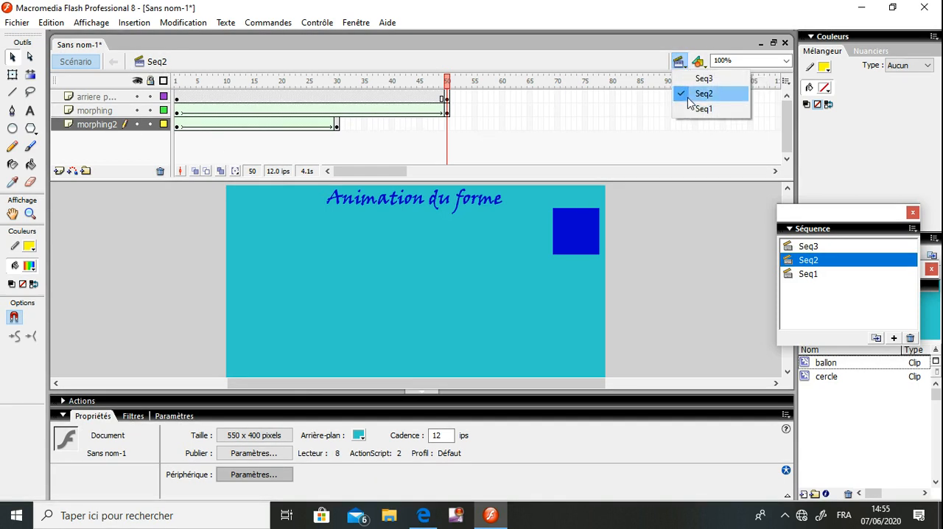
click(692, 84)
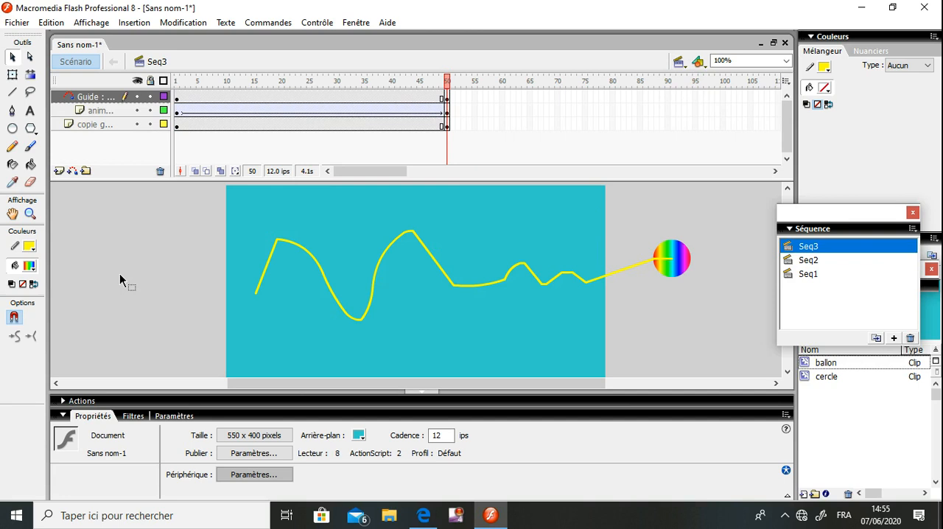
click(102, 125)
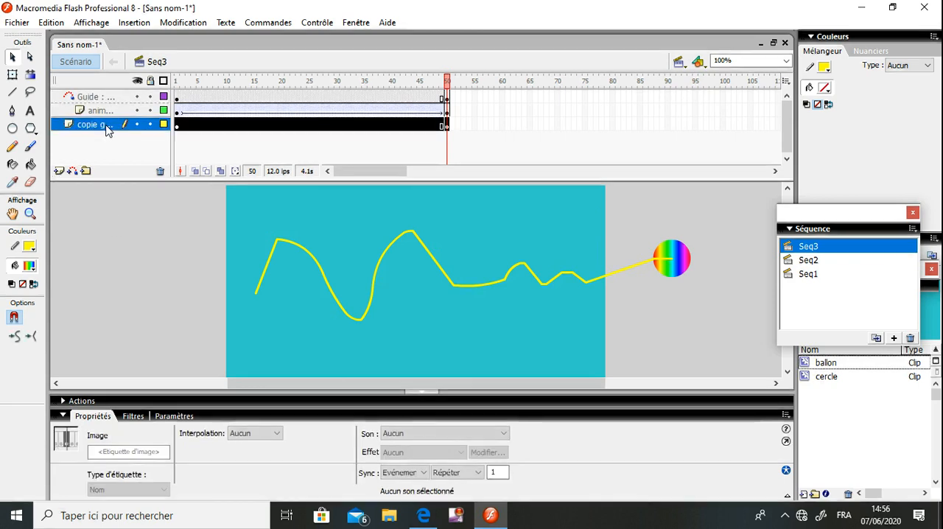
click(58, 171)
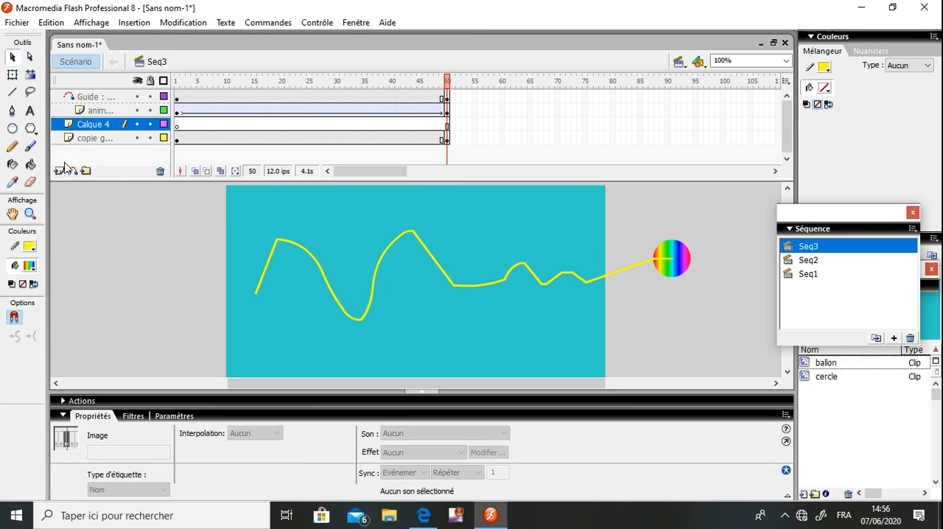
double_click(97, 125)
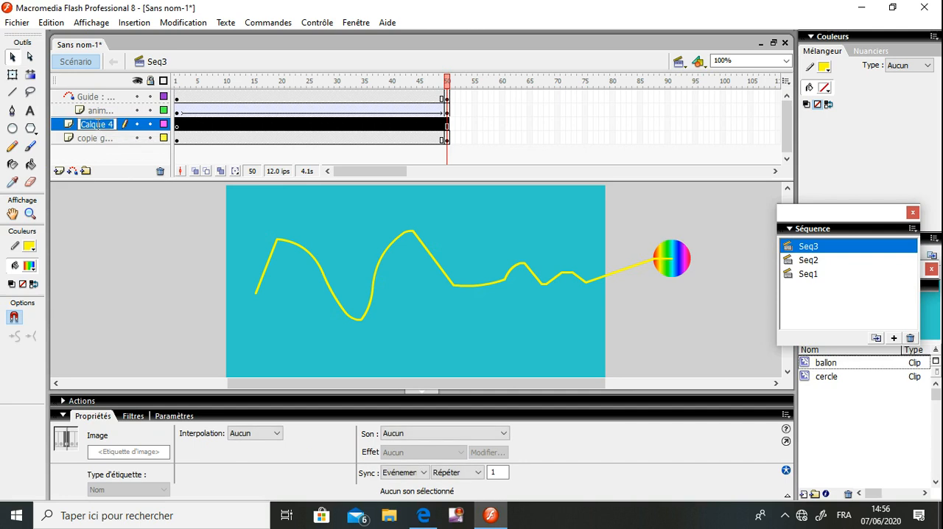
text(boutons)
click(158, 272)
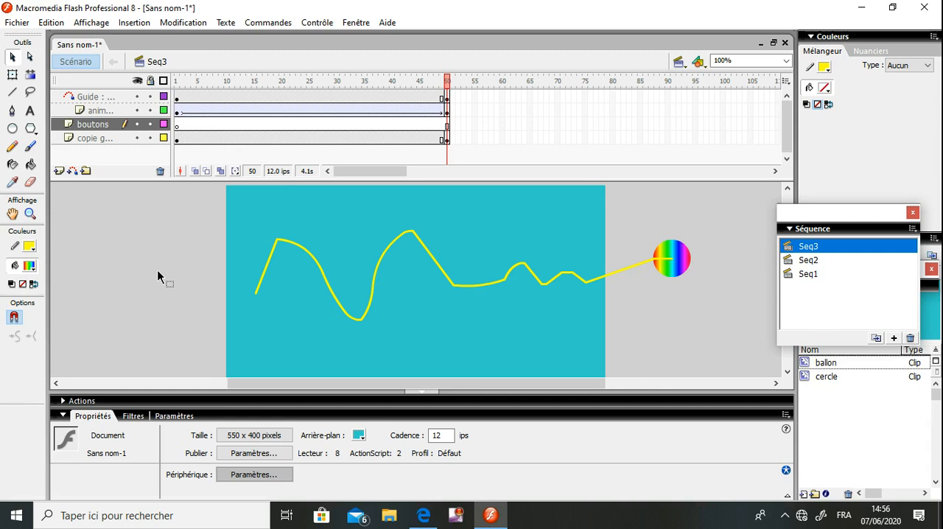
Select frame 1 of the "boutons" layer and open the common library Boutons
click(178, 126)
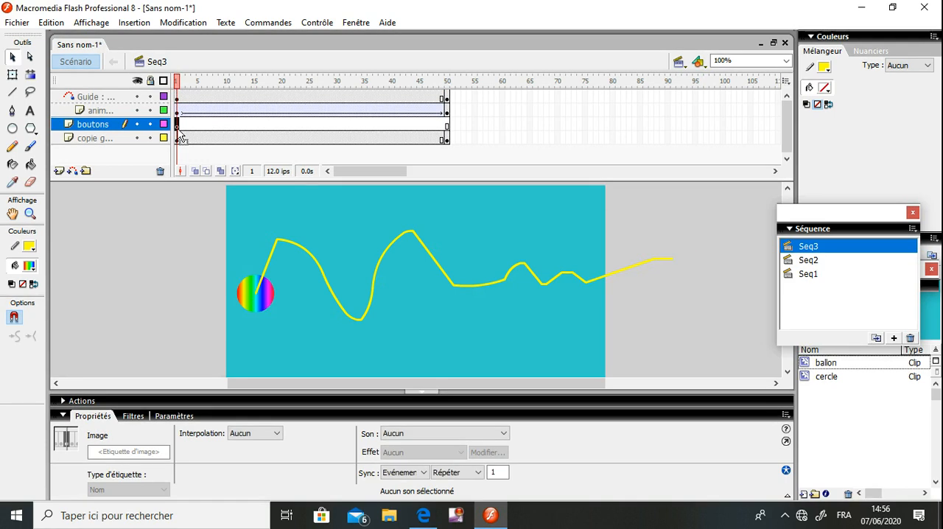
click(357, 22)
mouse_move(374, 134)
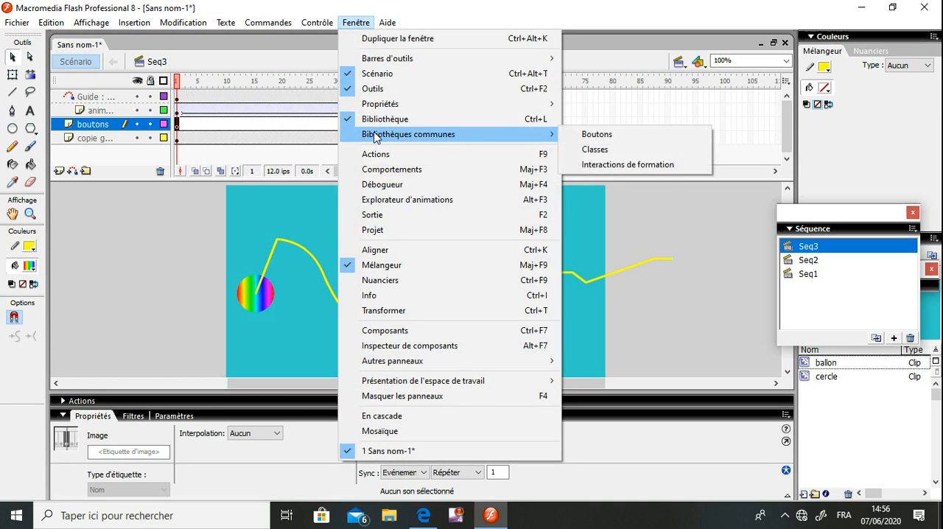
click(591, 135)
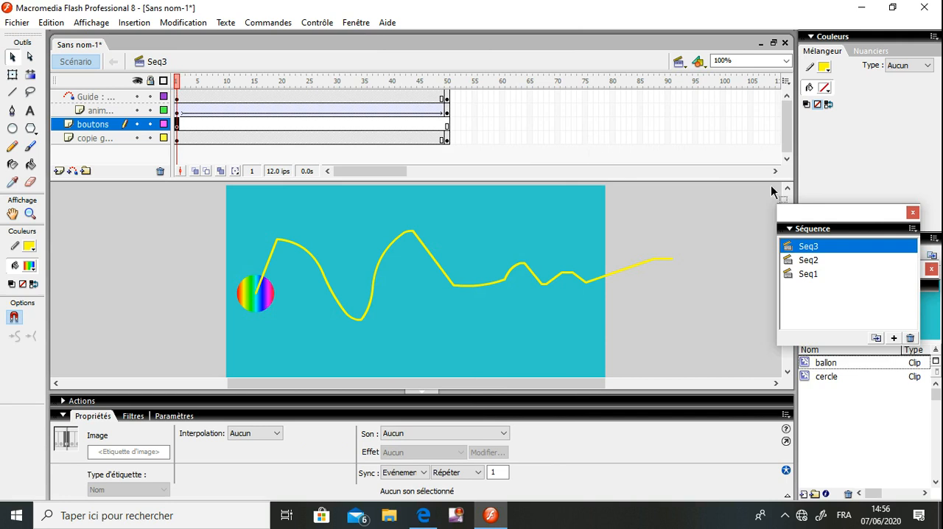
Collapse the document library, expand the Boutons library and arrange it clear of the scene list
drag(871, 220, 898, 122)
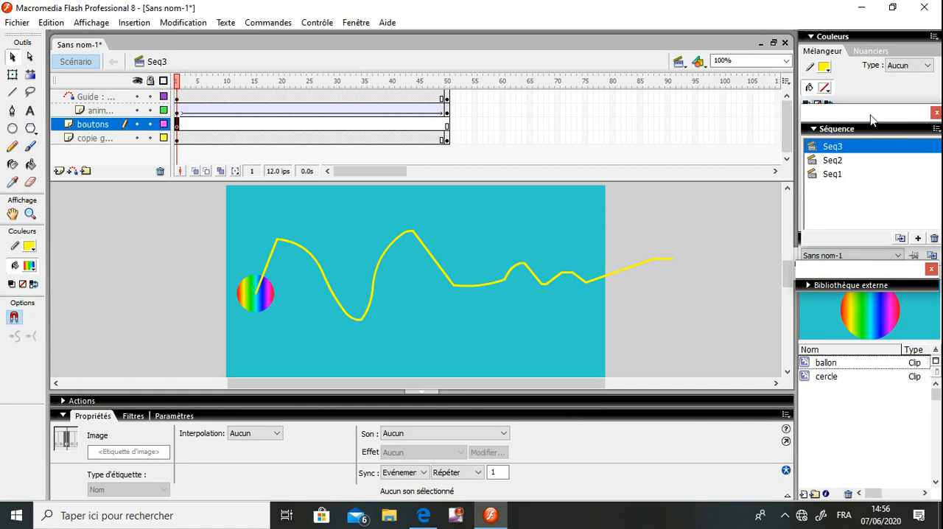
drag(869, 120, 863, 246)
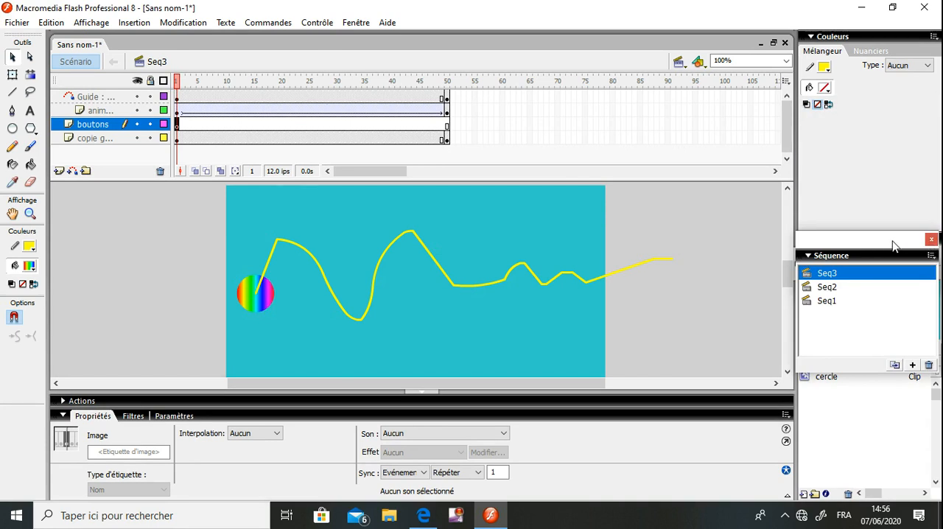
drag(878, 242, 883, 94)
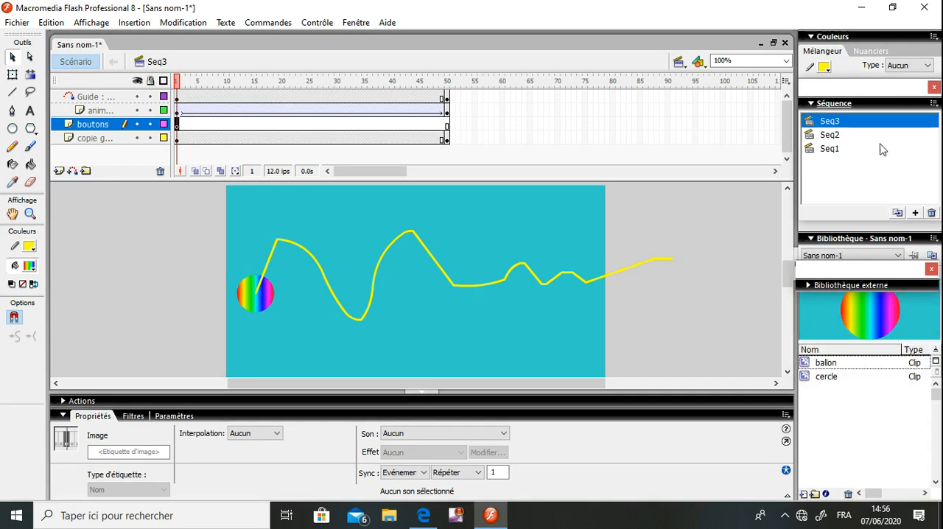
click(857, 242)
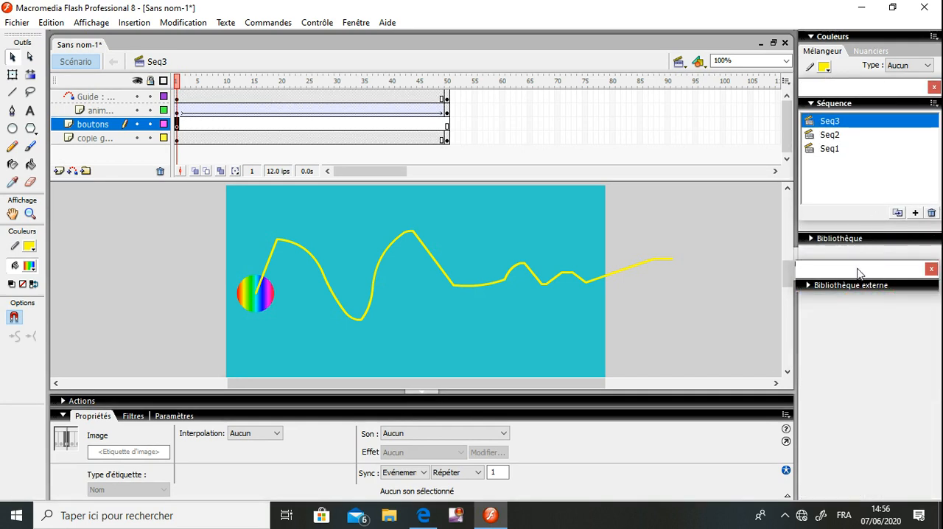
click(856, 287)
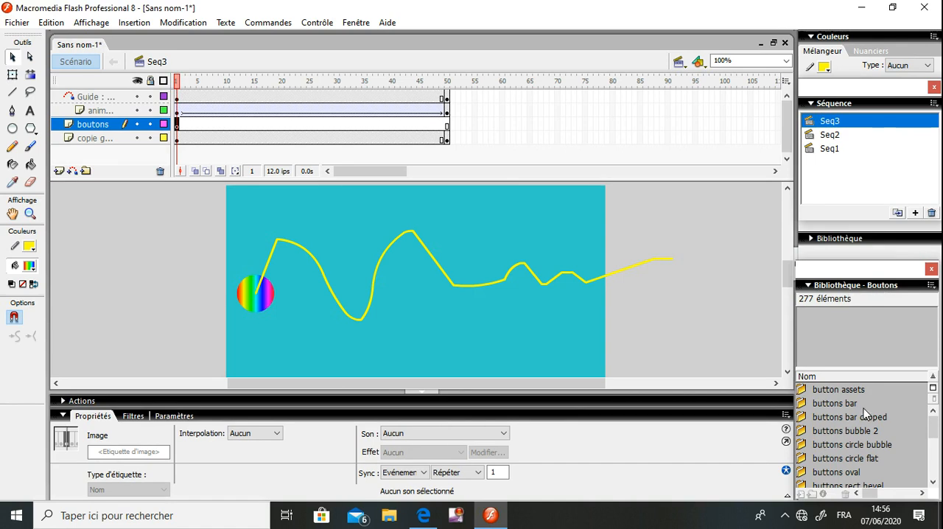
drag(842, 274, 829, 239)
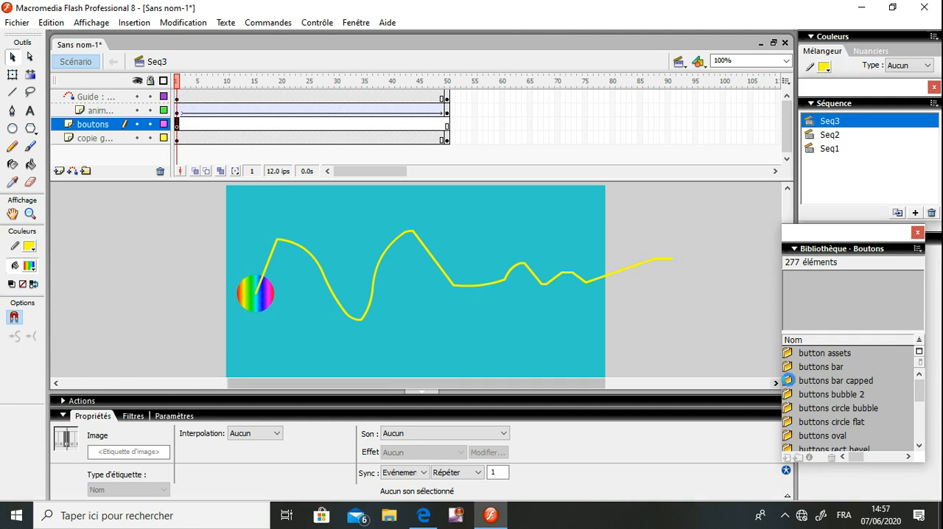
Expand the "buttons bar capped" folder, preview its coloured buttons and select "bar capped blue"
double_click(787, 380)
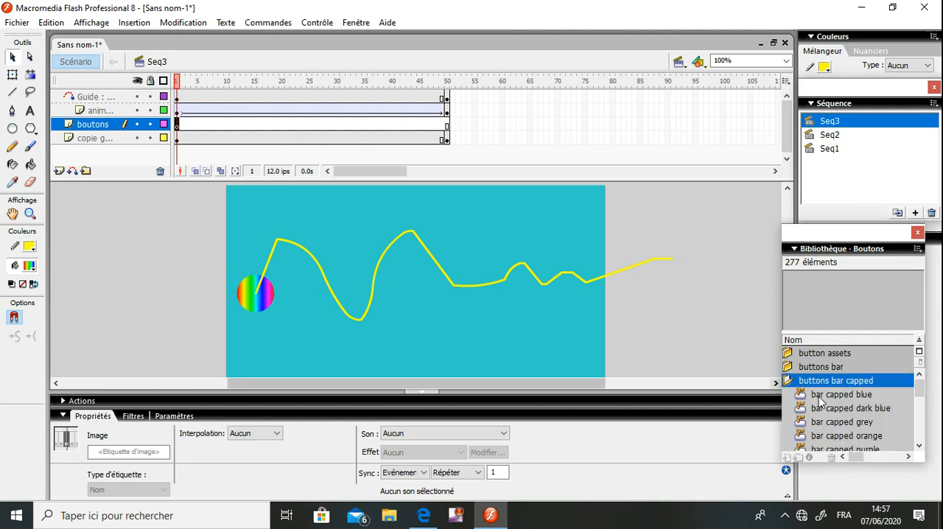
click(822, 396)
click(823, 422)
click(824, 436)
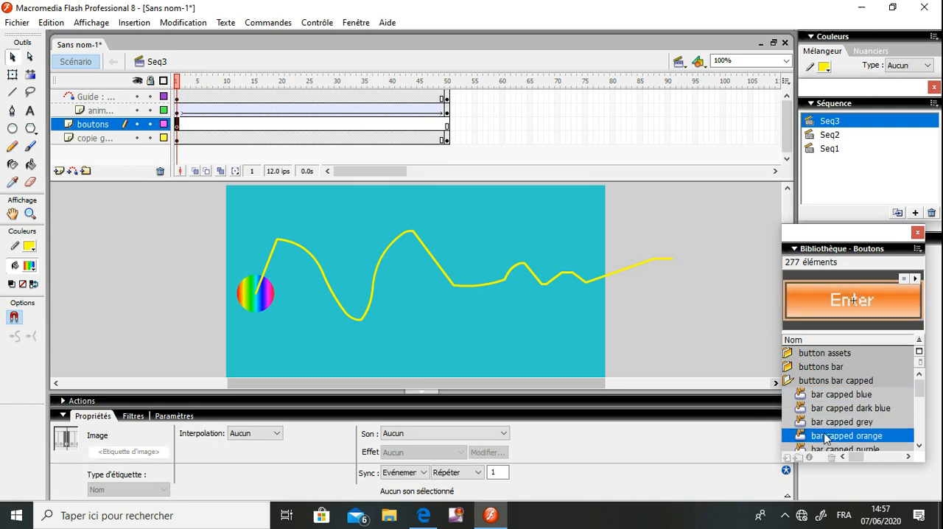
click(830, 409)
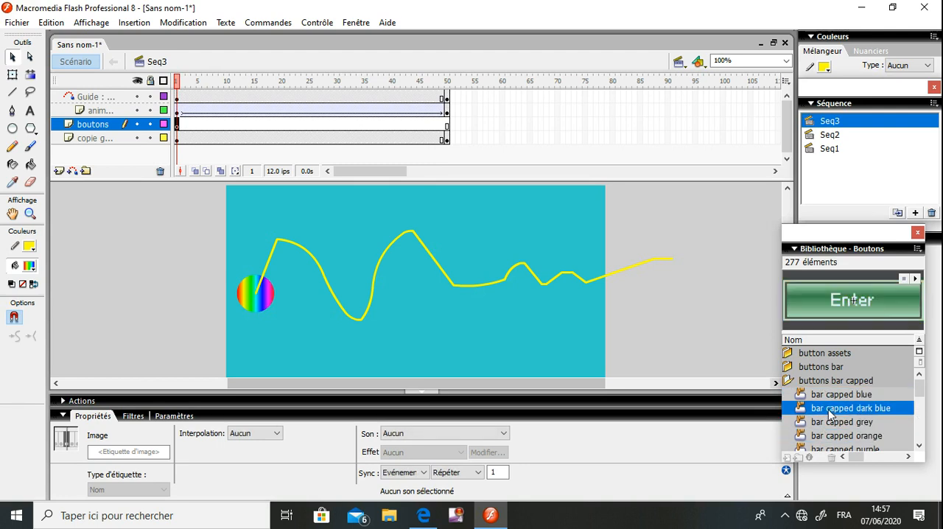
click(827, 395)
drag(703, 363, 258, 338)
drag(352, 354, 685, 369)
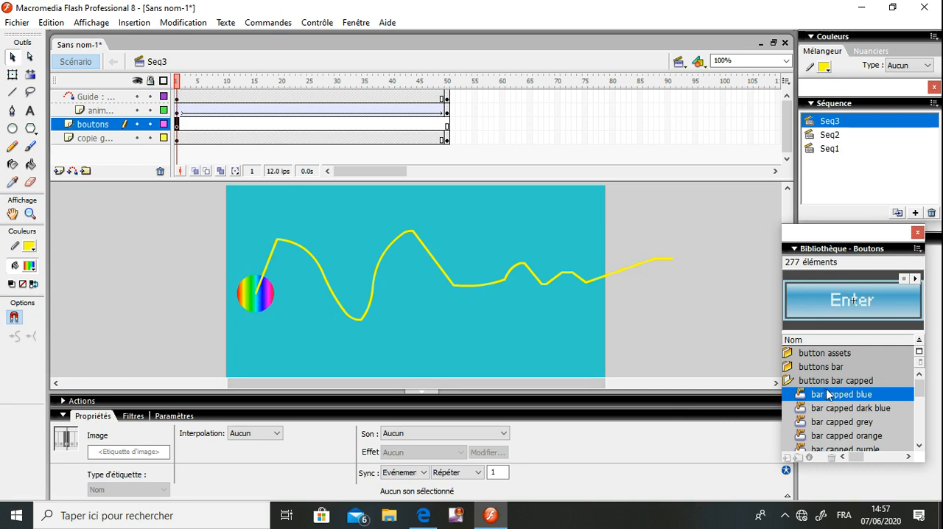
Place "bar capped dark blue" at about X 113, Y 210 and "bar capped grey" at about X 381, Y 207 on the stage
drag(828, 398, 805, 408)
click(808, 410)
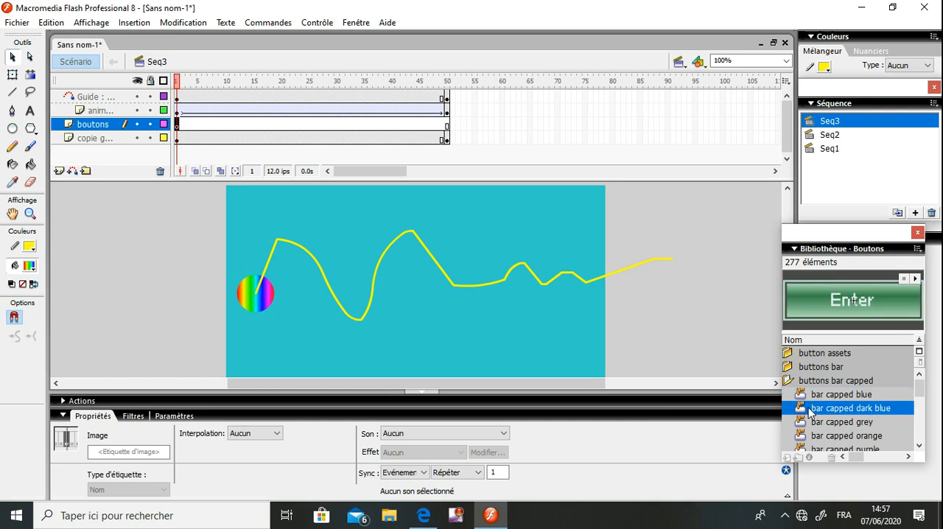
drag(809, 410, 330, 338)
drag(837, 423, 514, 335)
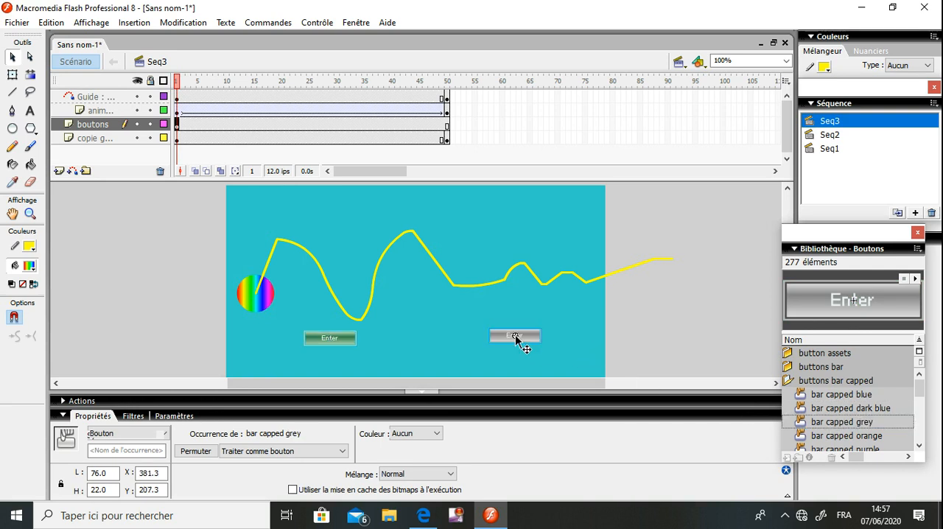
Insert a keyframe at frame 50 of the "boutons" layer
click(447, 127)
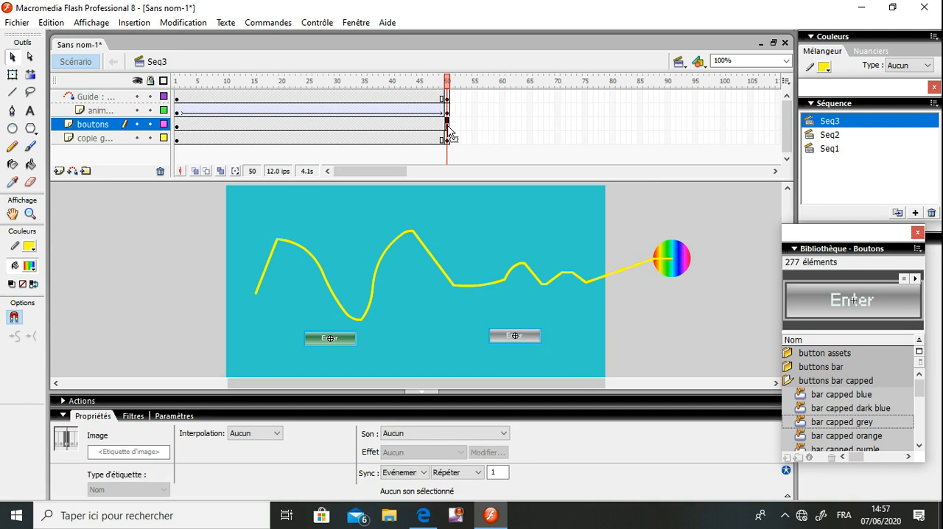
right_click(447, 130)
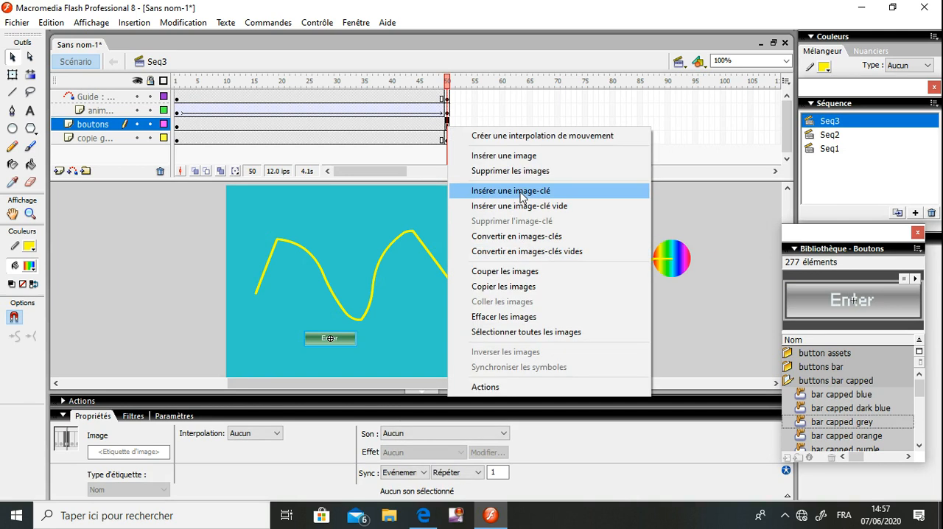
click(281, 126)
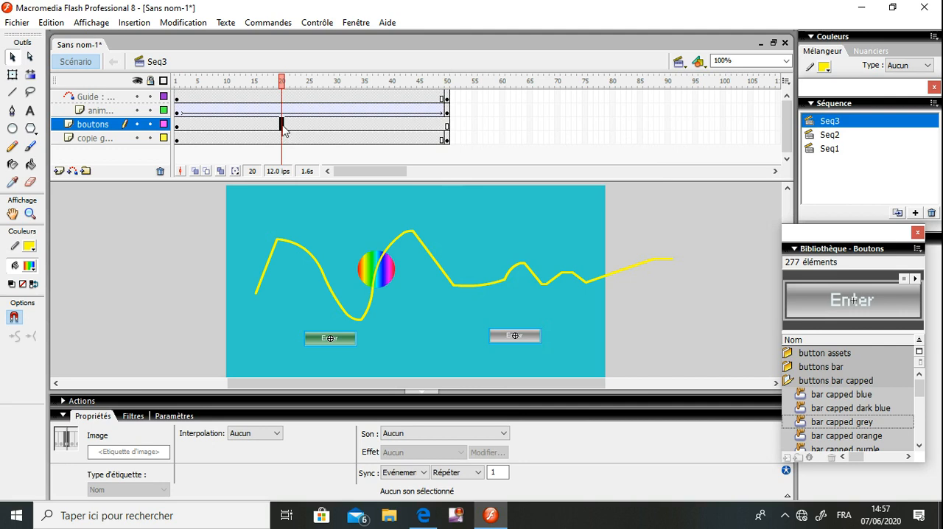
click(447, 128)
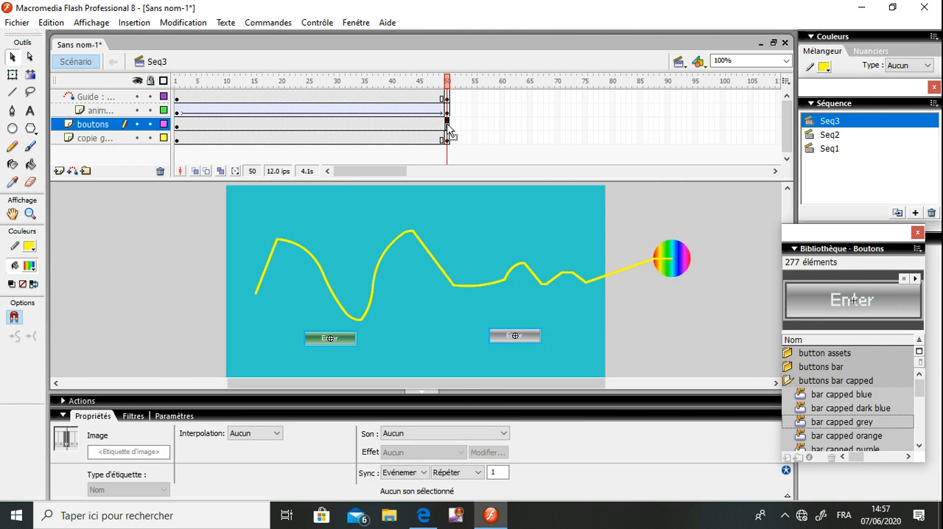
right_click(449, 131)
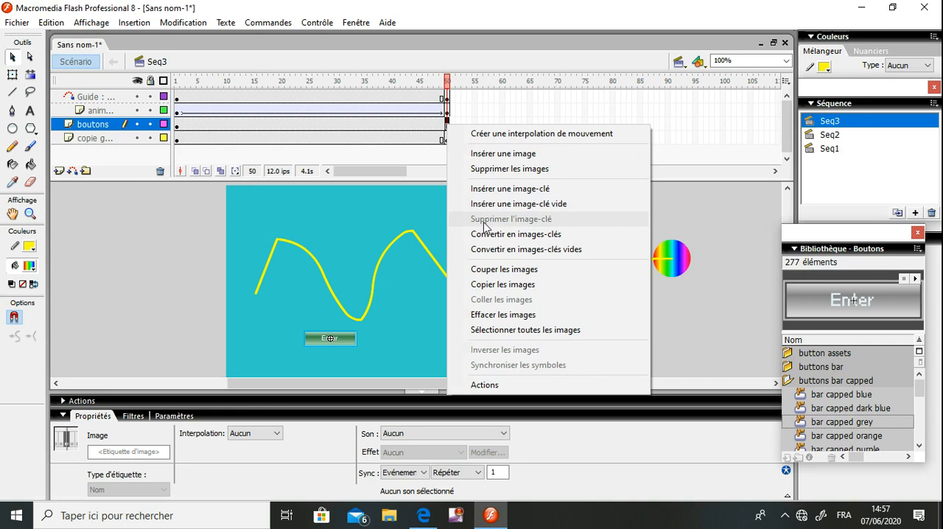
click(502, 188)
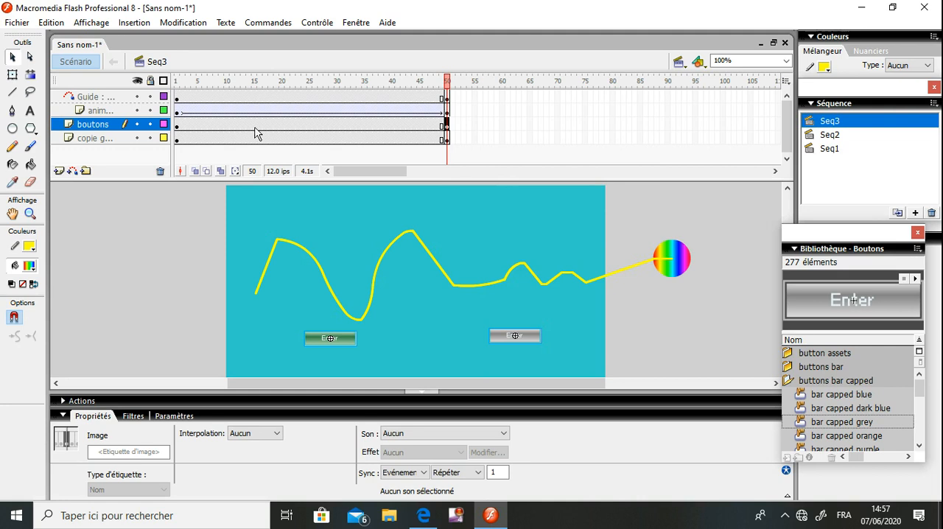
From frame 1, open the "bar capped dark blue" button for editing and look through its text, border and box layers
click(177, 125)
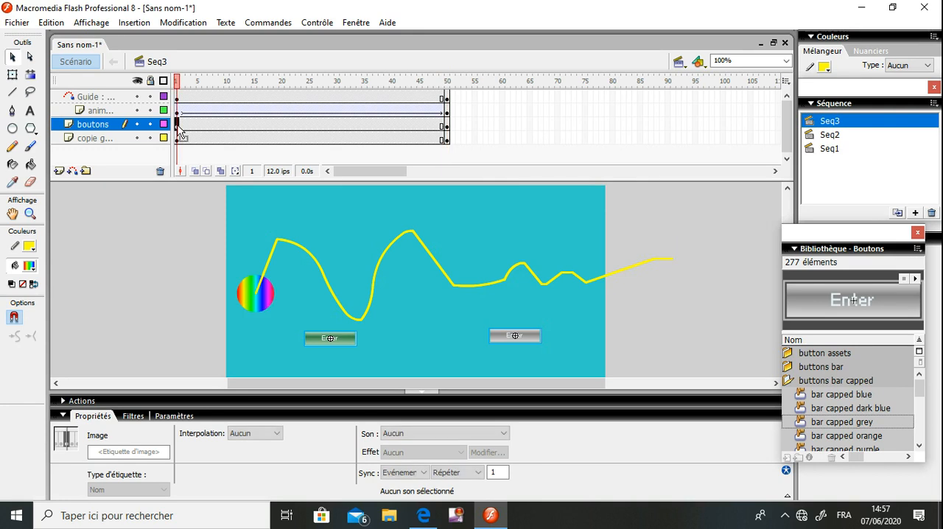
click(230, 226)
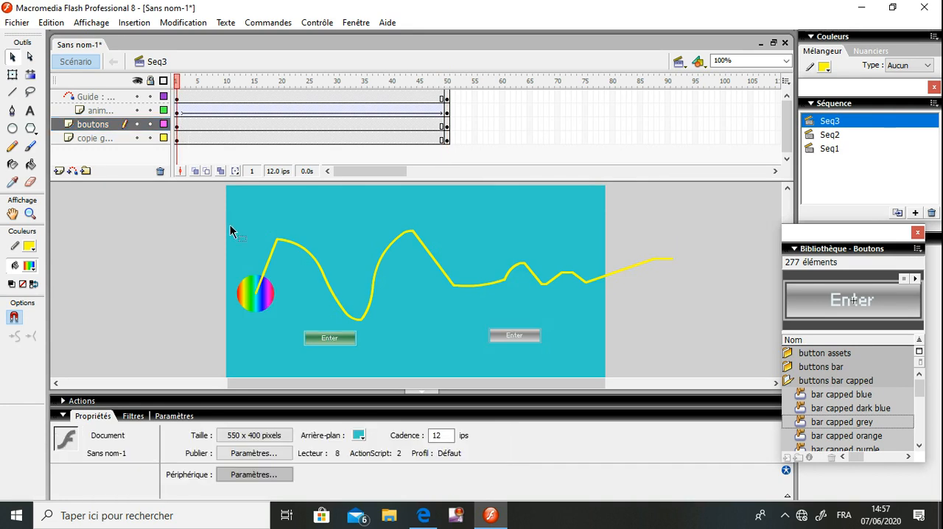
click(340, 346)
double_click(336, 339)
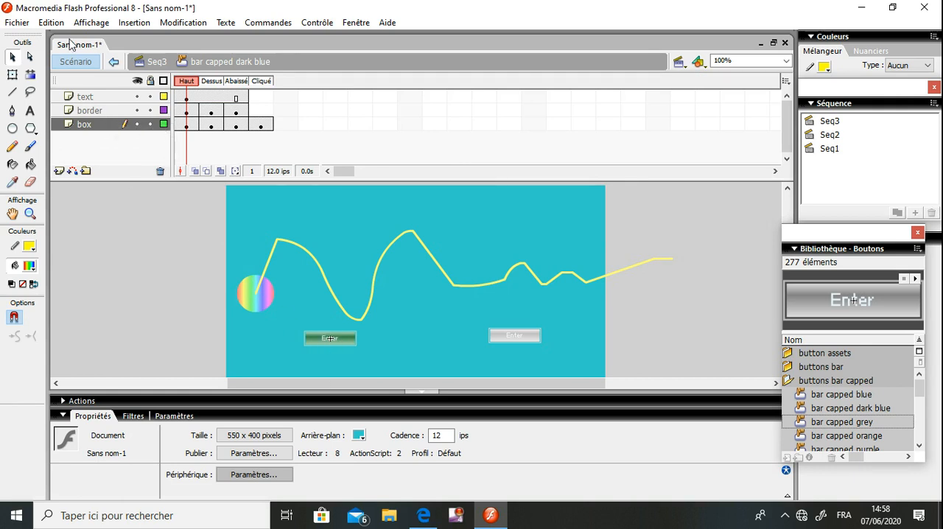
click(86, 98)
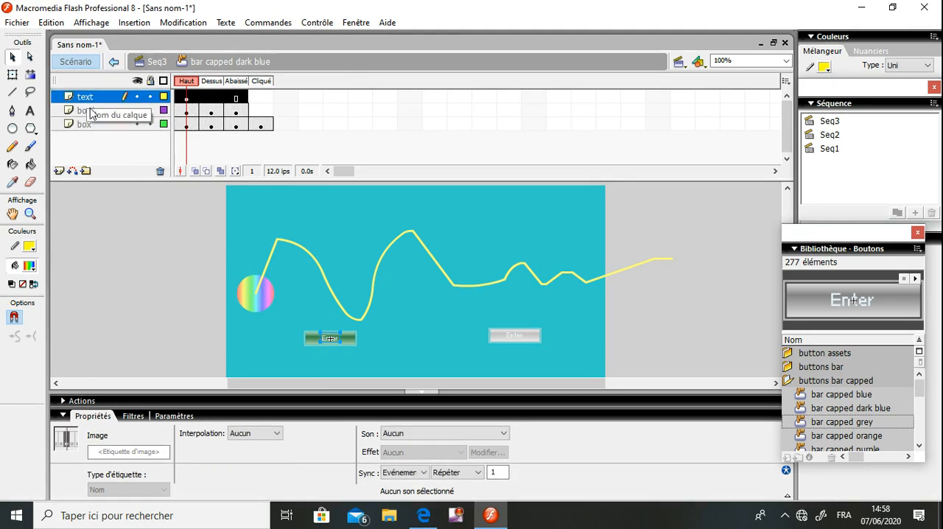
click(89, 111)
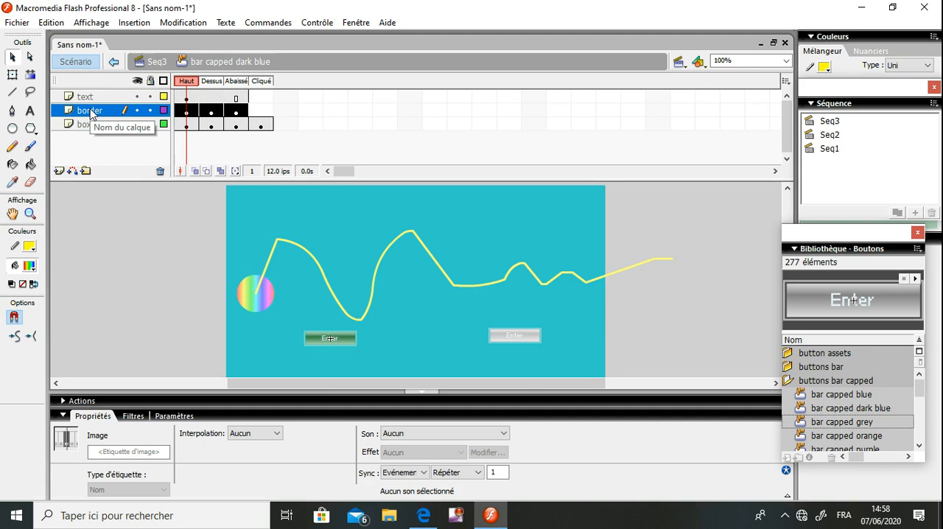
click(95, 124)
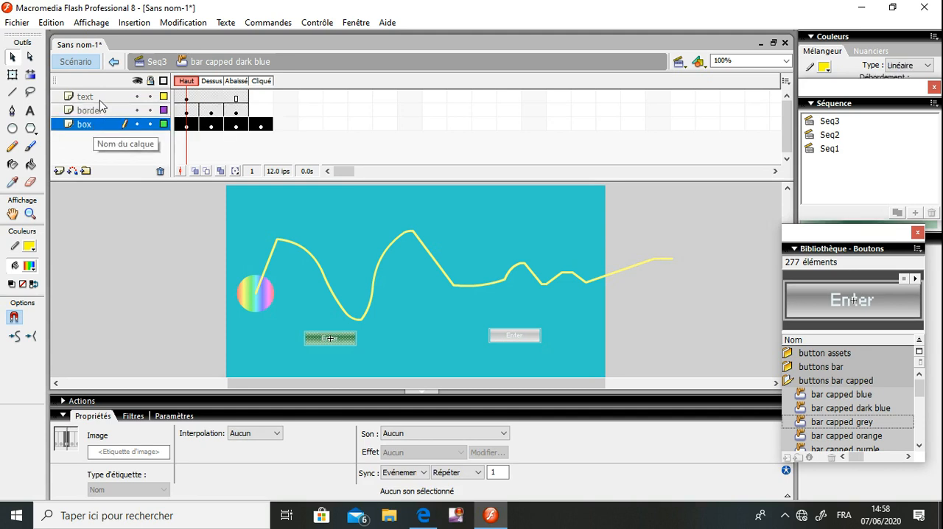
click(101, 98)
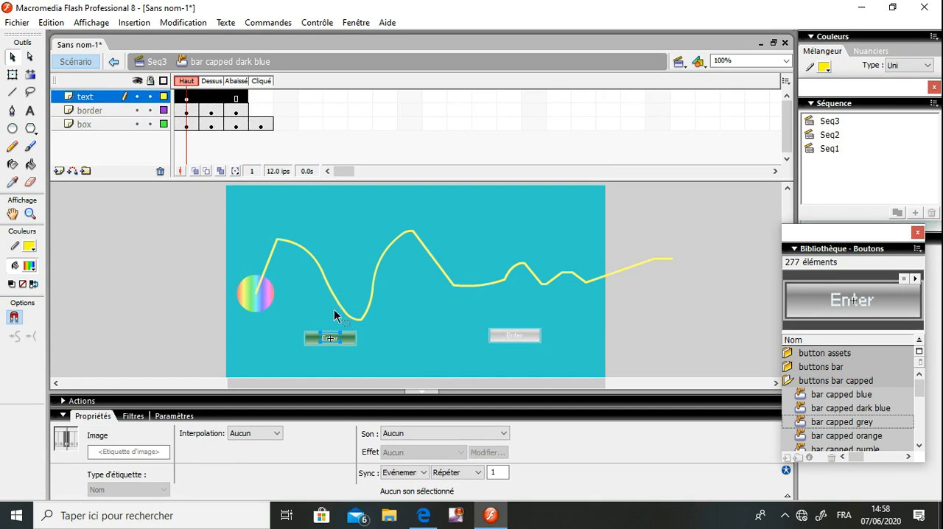
Replace the "bar capped dark blue" button's label text with "Stop"
double_click(332, 340)
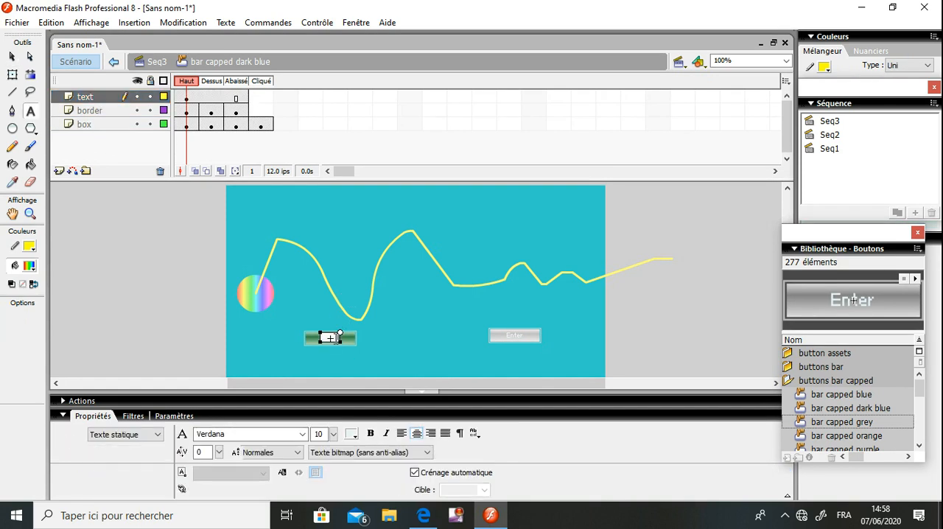
key(BackSpace)
key(BackSpace)
key(BackSpace)
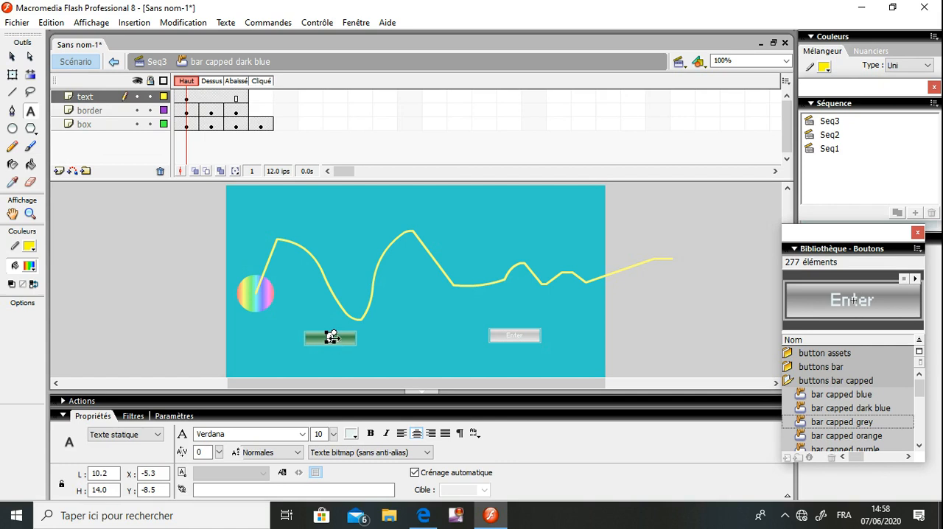
text(ar)
Format the "Stop" label in dark blue, bold, at font size 16
click(12, 55)
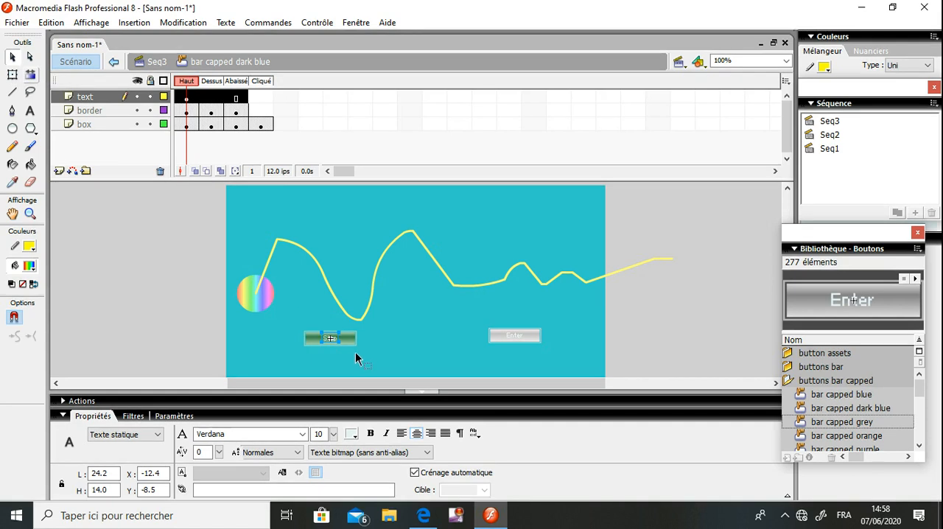
click(352, 434)
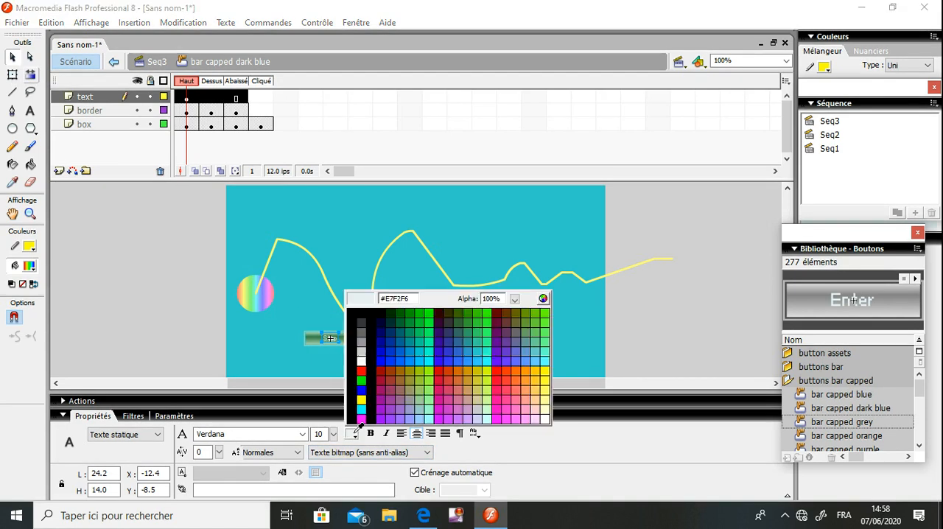
click(379, 347)
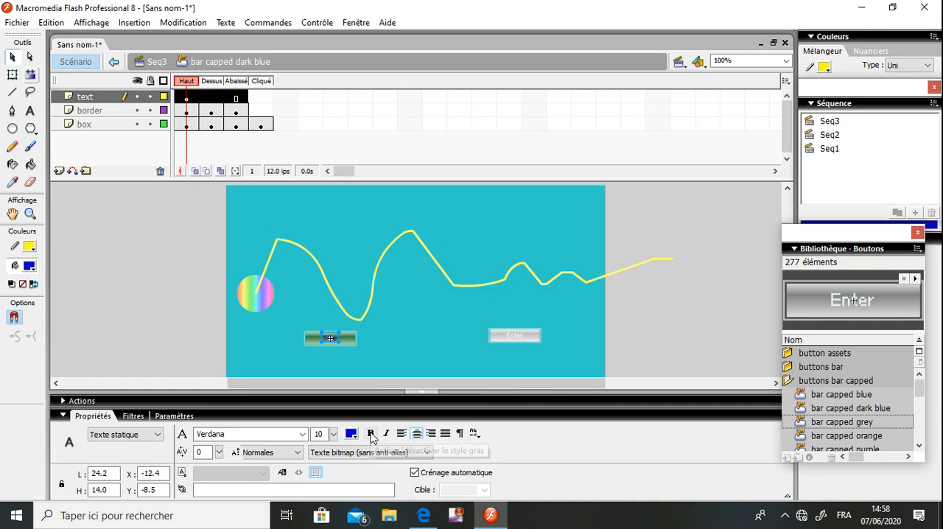
mouse_move(334, 435)
mouse_down()
mouse_move(333, 421)
mouse_move(335, 432)
mouse_up()
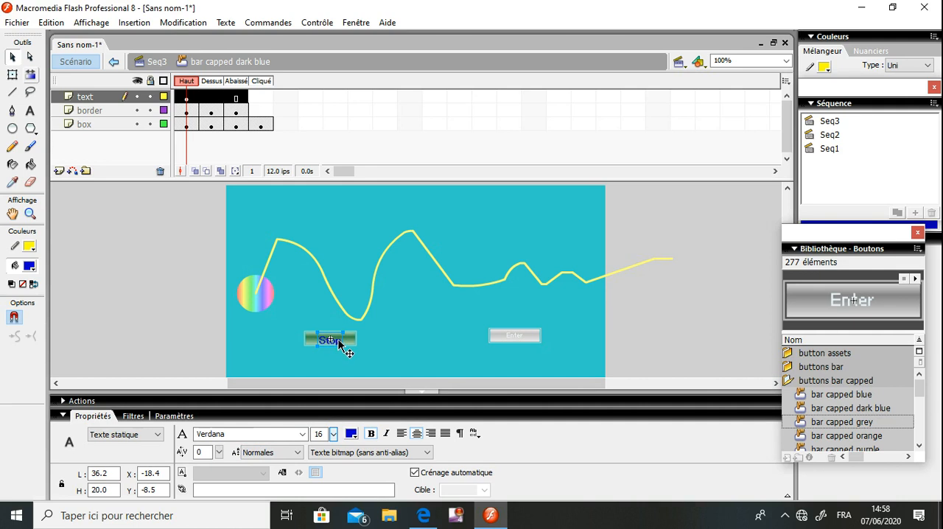
Centre the "Stop" label within its button and return to scene Seq3
drag(338, 344, 339, 337)
key(Down)
key(Down)
key(Down)
key(Down)
key(Down)
key(Down)
key(Down)
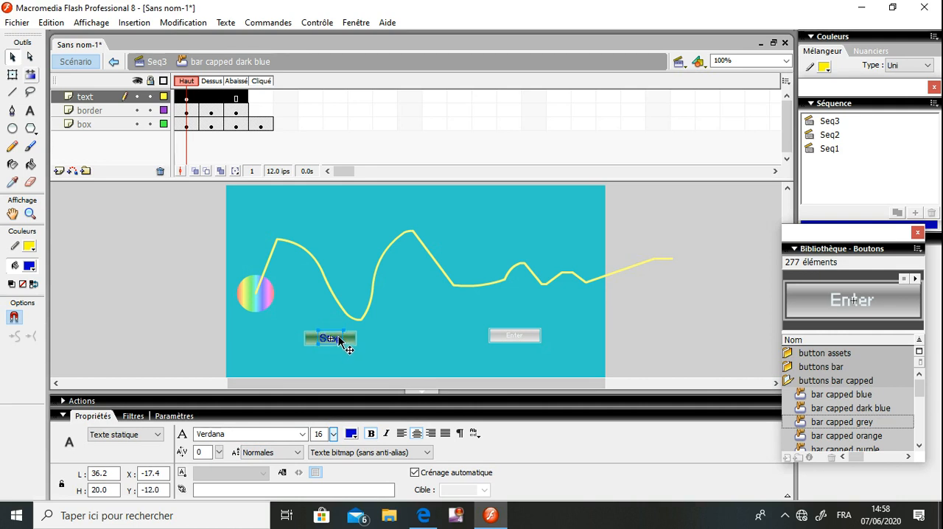
click(157, 64)
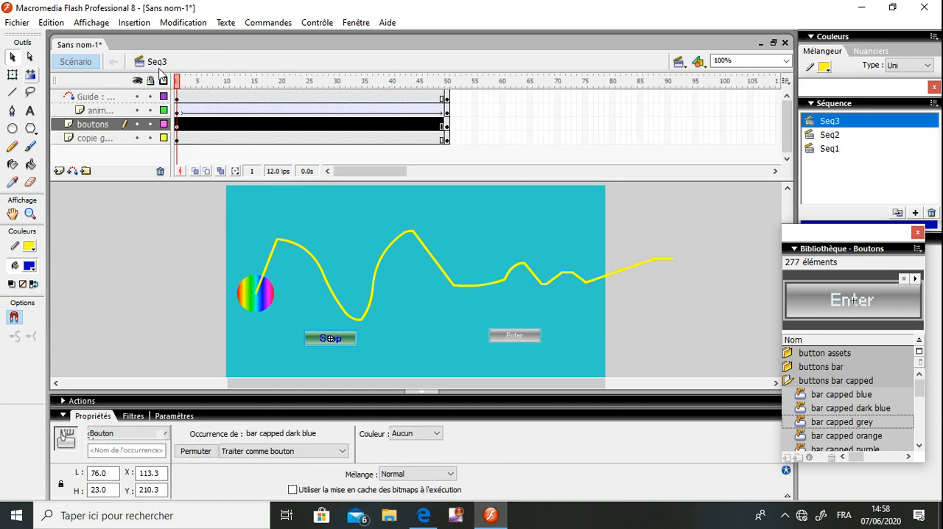
Open the "bar capped grey" button for editing and replace the label on its text layer with "Play"
click(459, 341)
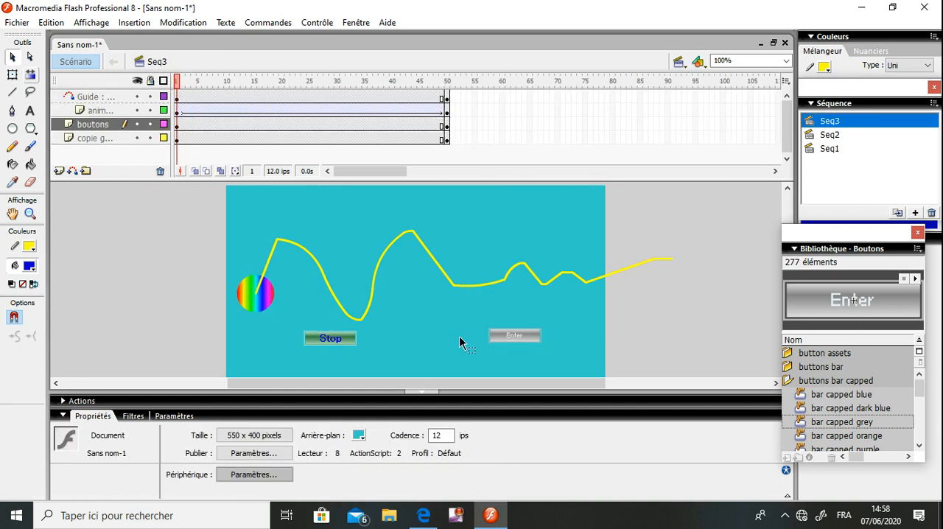
double_click(515, 337)
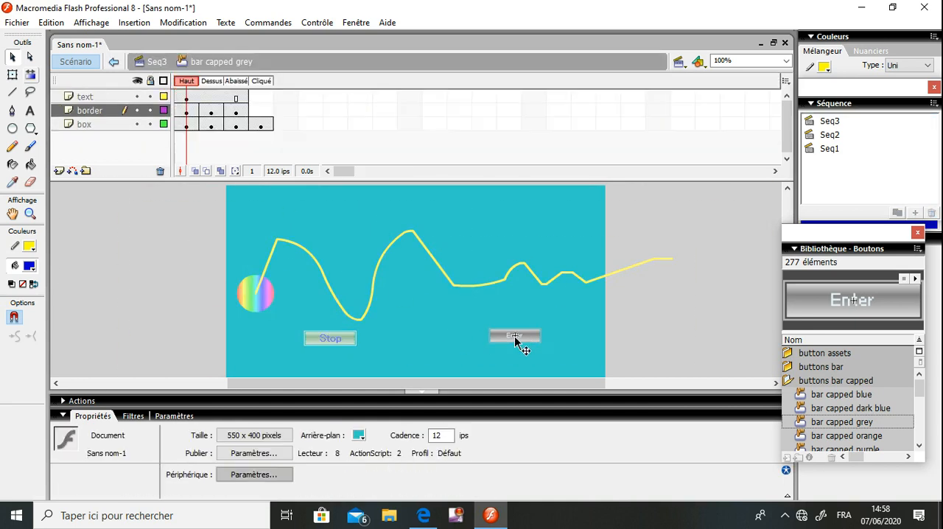
click(93, 98)
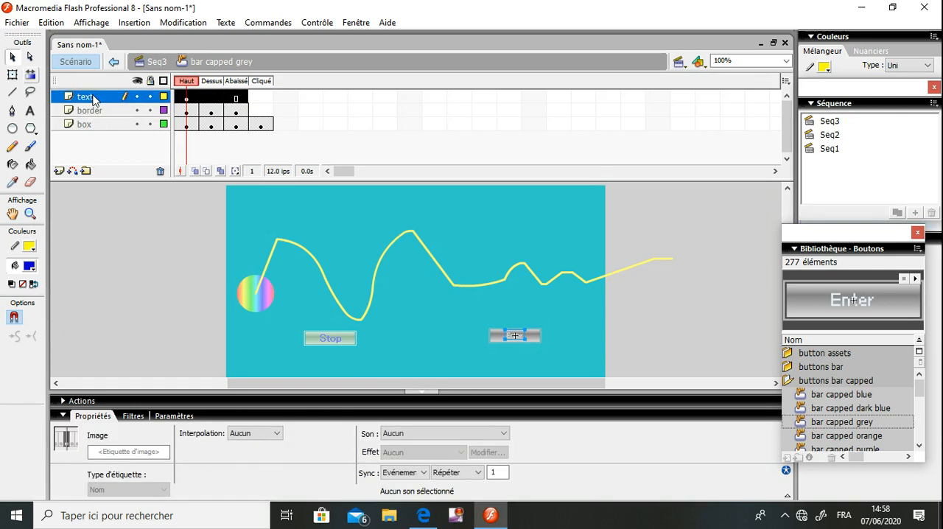
click(518, 337)
key(BackSpace)
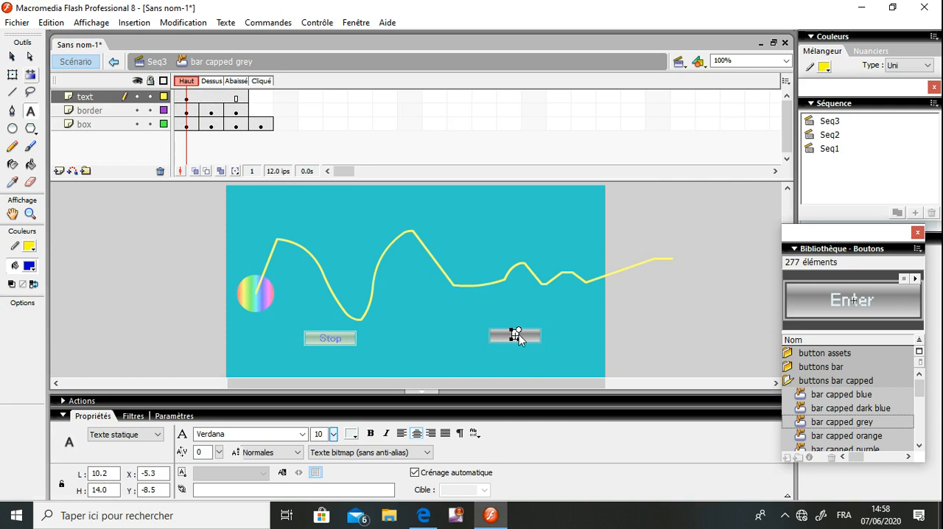
text(ay)
Format the "Play" label in bold at size 14, trying red and settling on dark olive as its colour
click(12, 59)
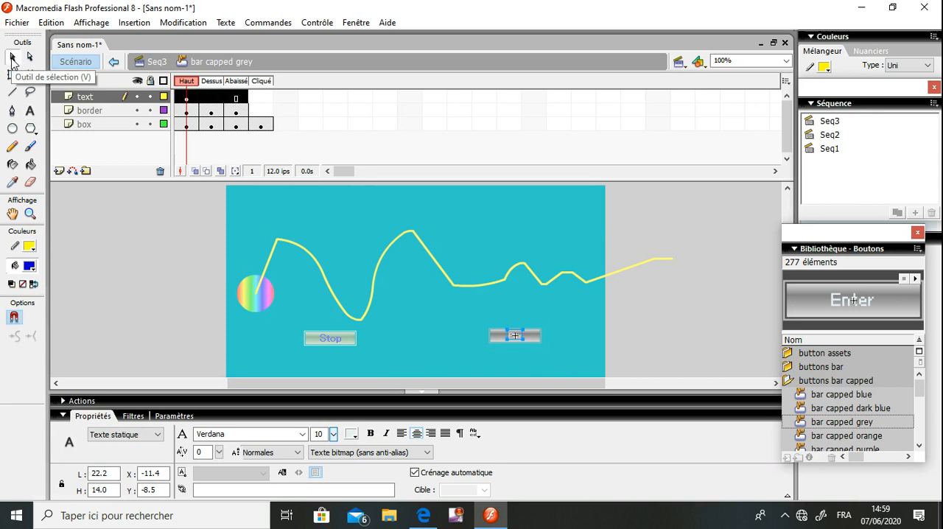
click(354, 435)
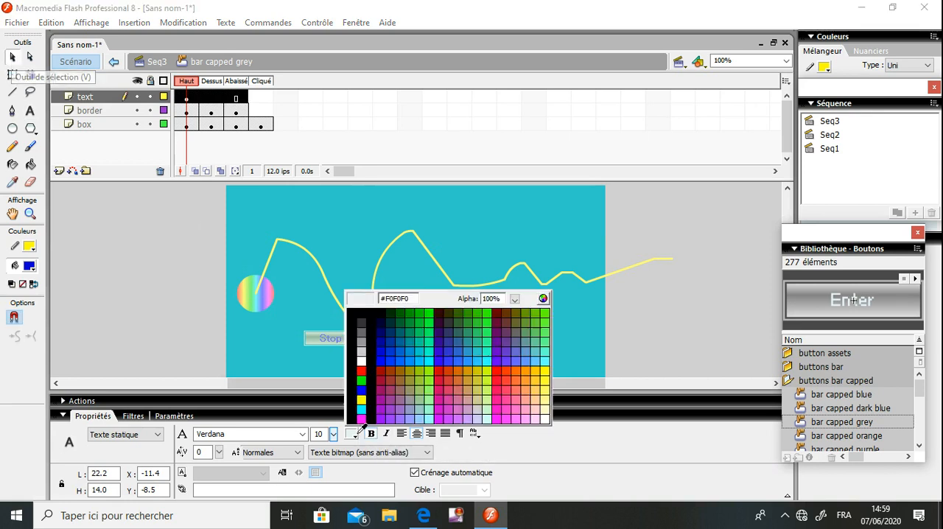
click(362, 370)
drag(332, 434, 334, 426)
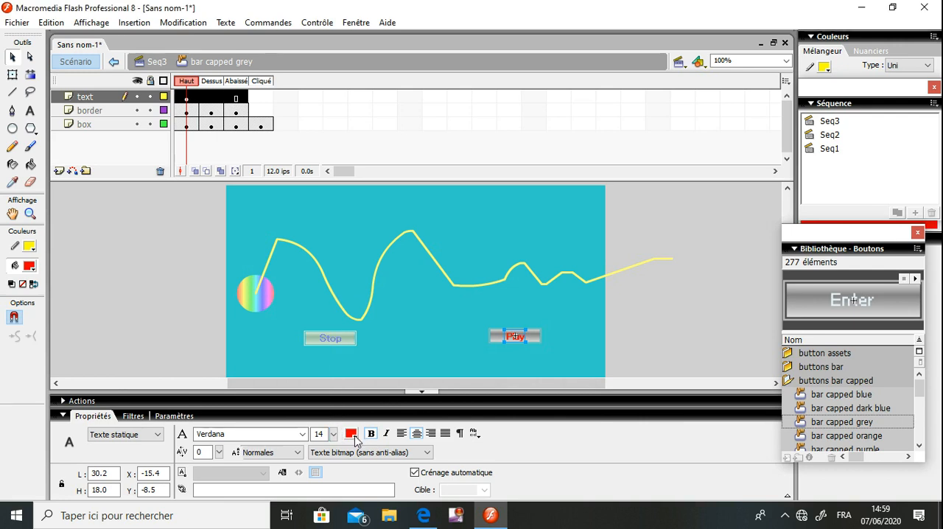
click(351, 433)
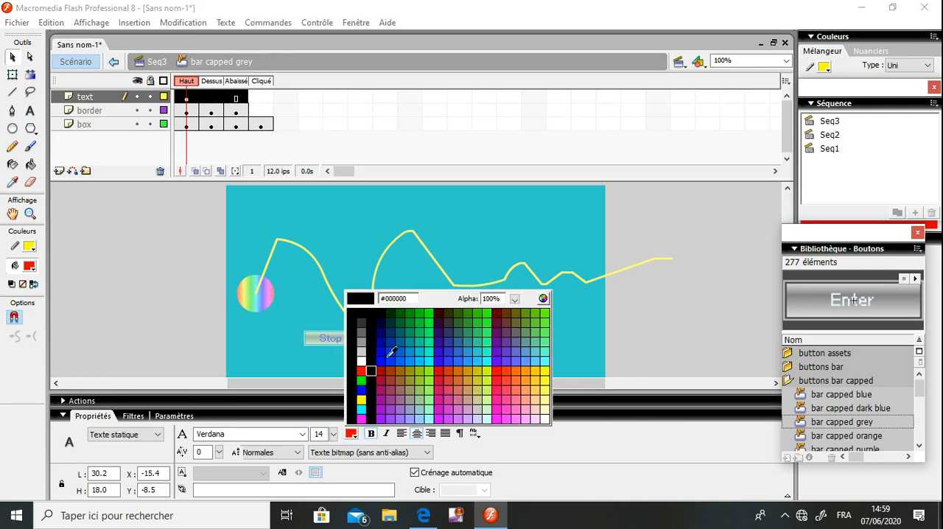
click(446, 312)
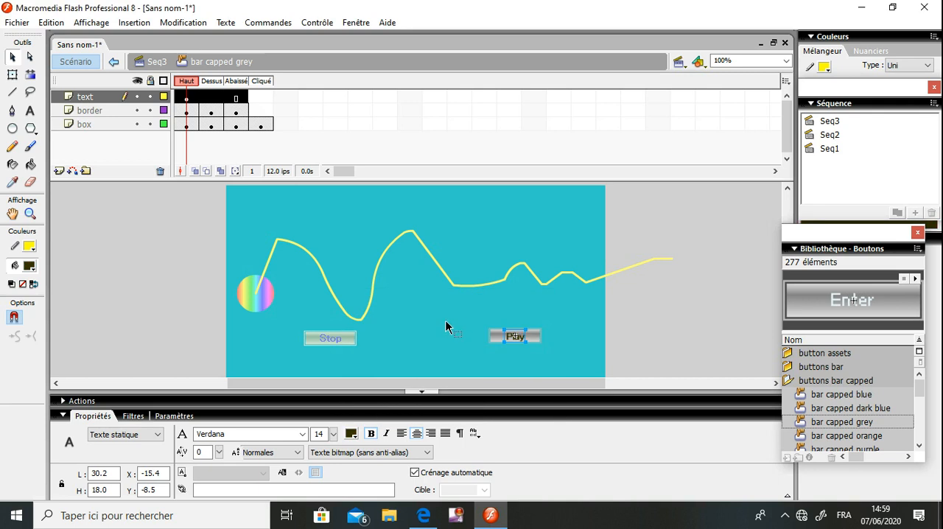
click(446, 315)
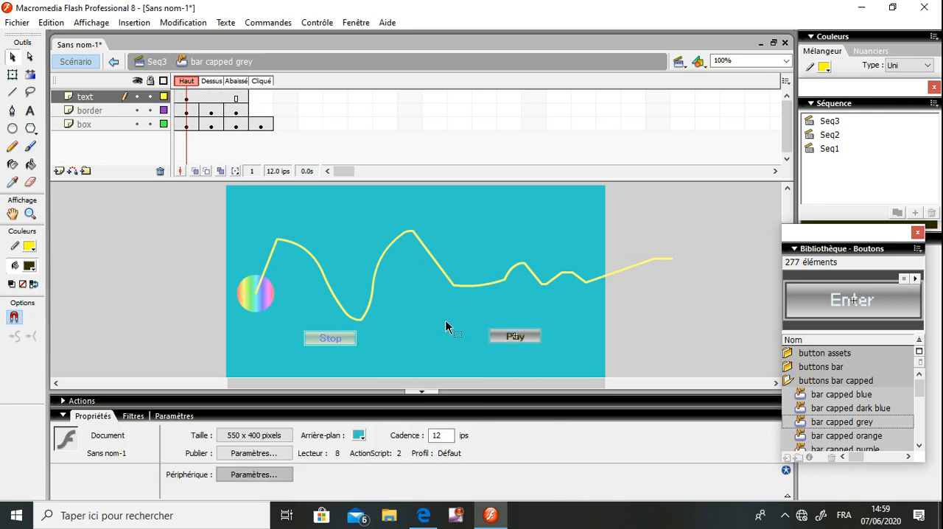
Return to scene Seq3 and open the Stop button's script with the script assistant enabled
click(157, 62)
click(328, 217)
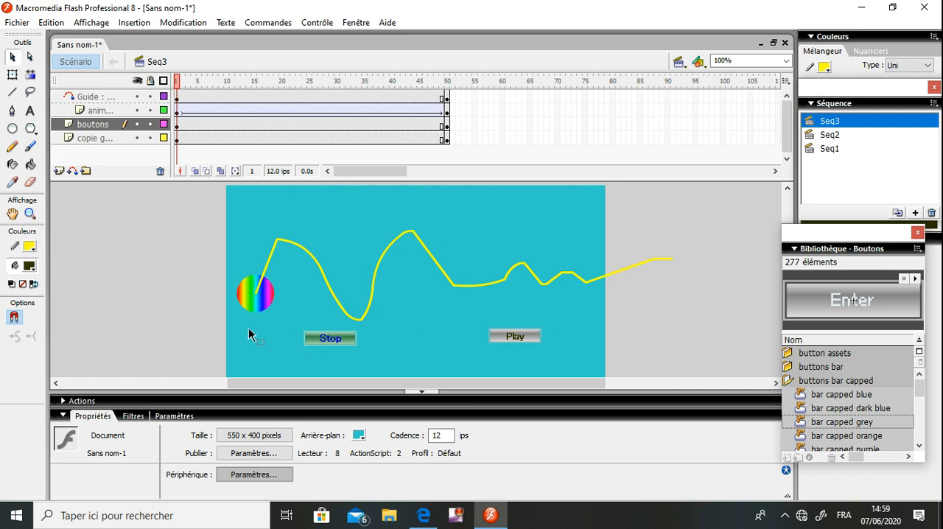
click(330, 342)
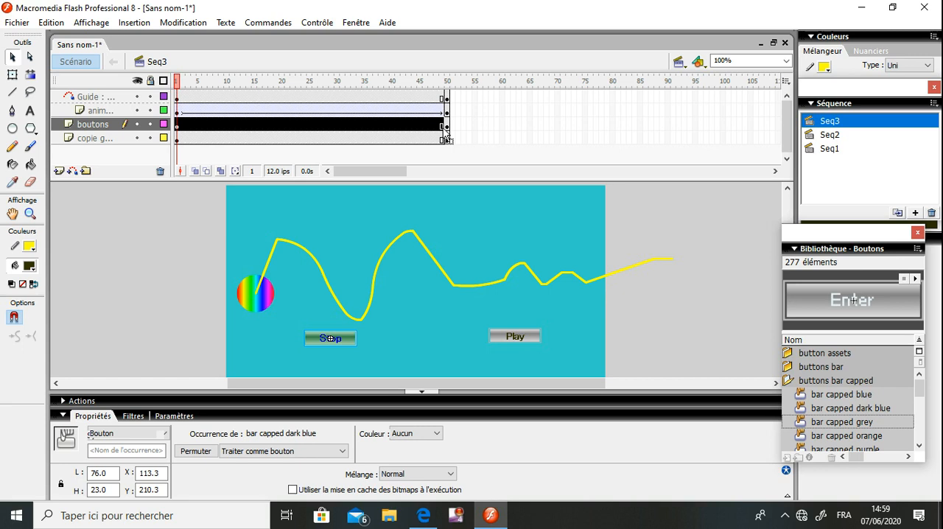
click(81, 401)
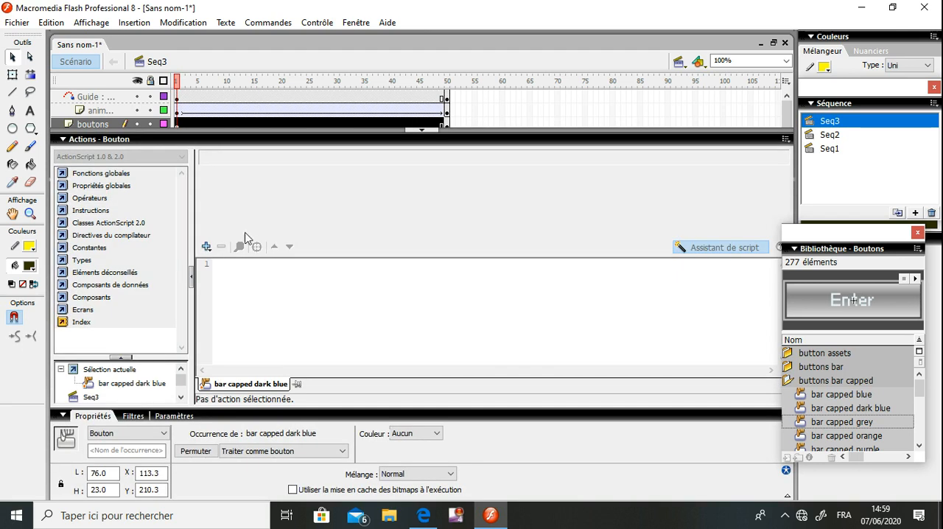
click(698, 249)
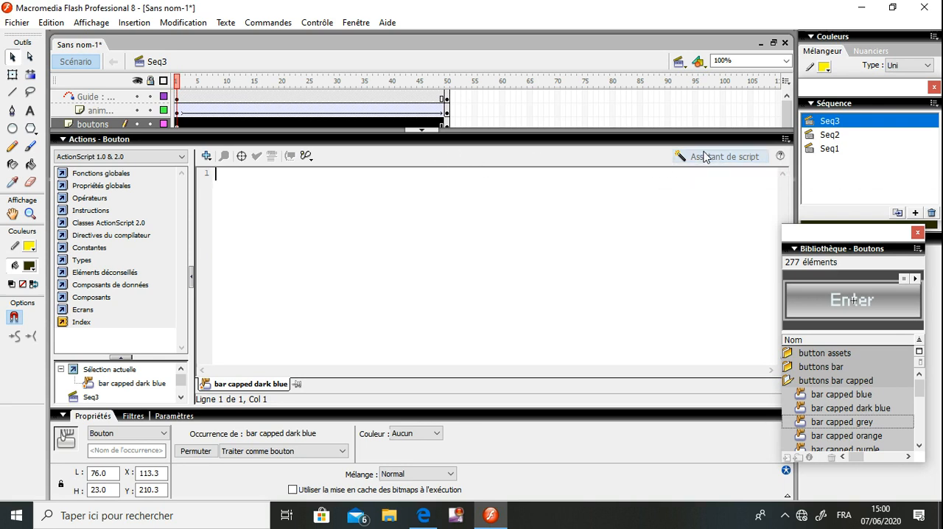
click(699, 156)
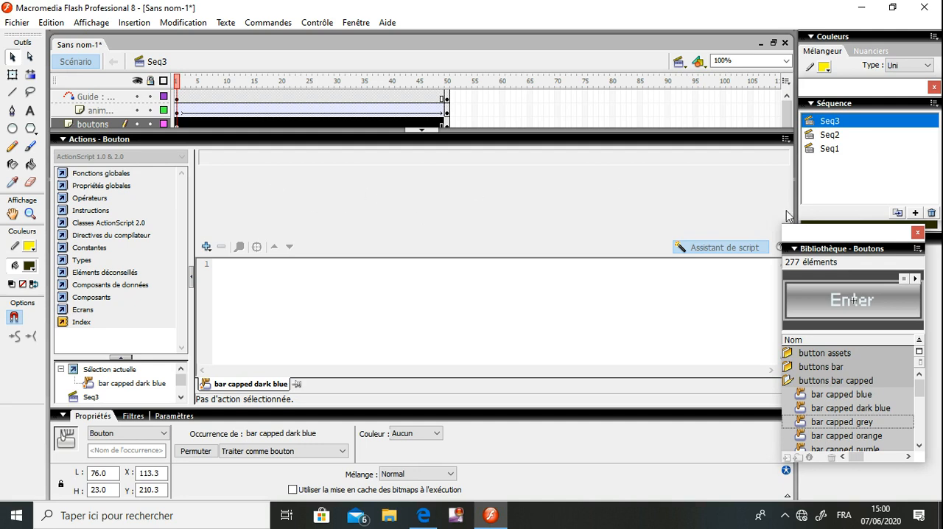
Add the timeline-control action stop() to the Stop button's script
click(206, 247)
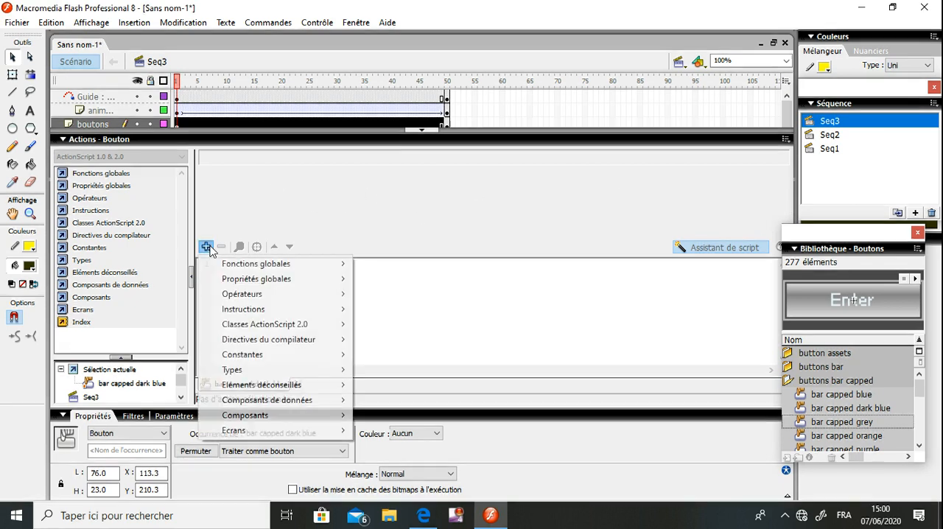
mouse_move(240, 267)
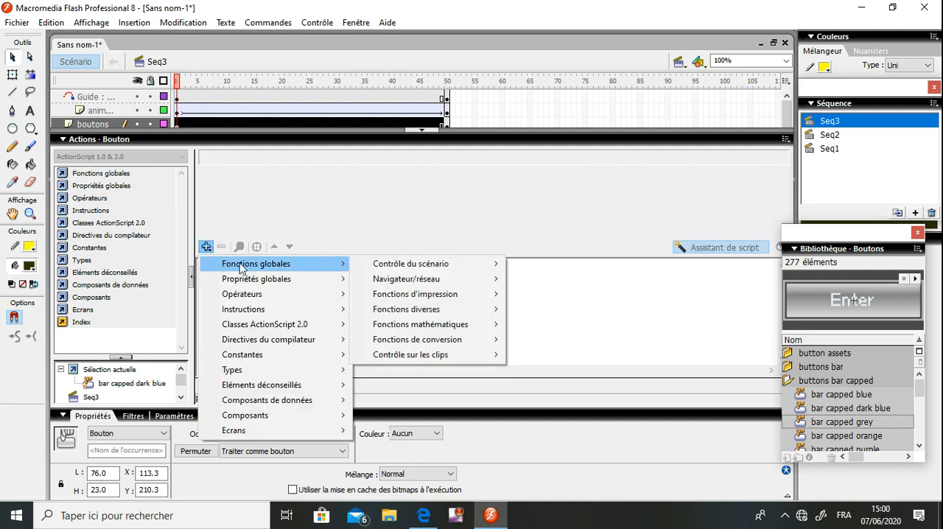
mouse_move(413, 269)
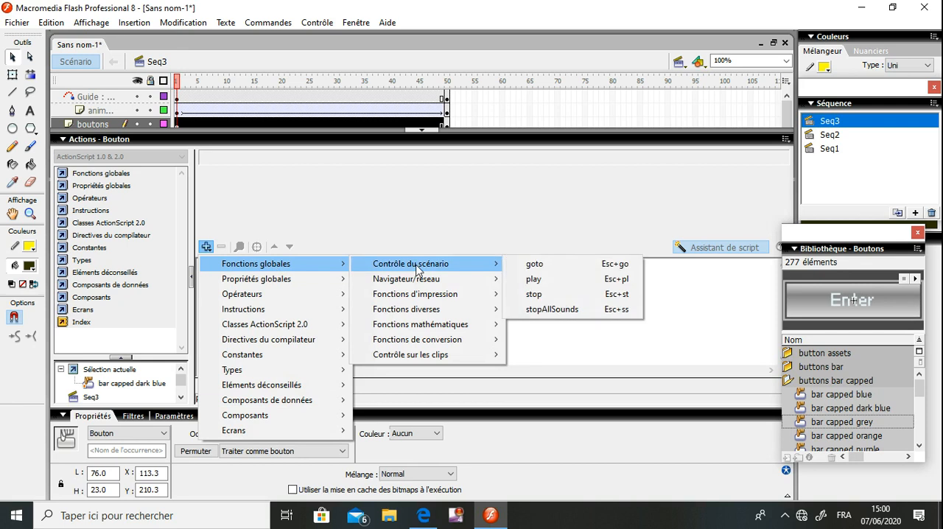
click(543, 294)
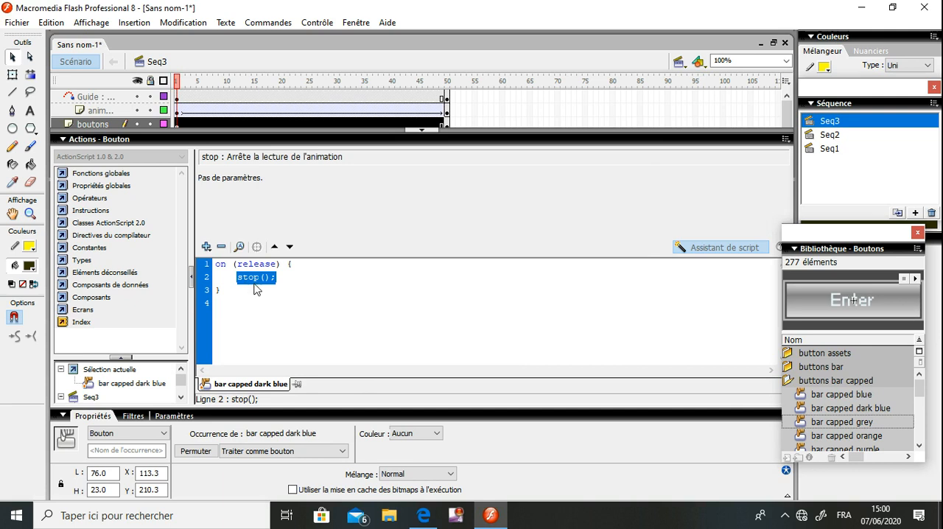
Try the press, release-outside, roll-over and roll-out events as the trigger for the Stop button's stop() action
click(256, 264)
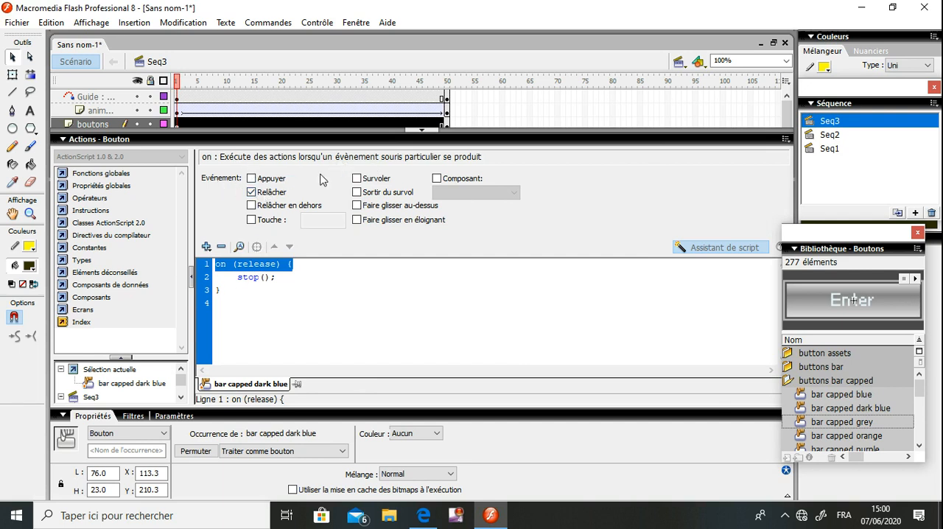
click(279, 195)
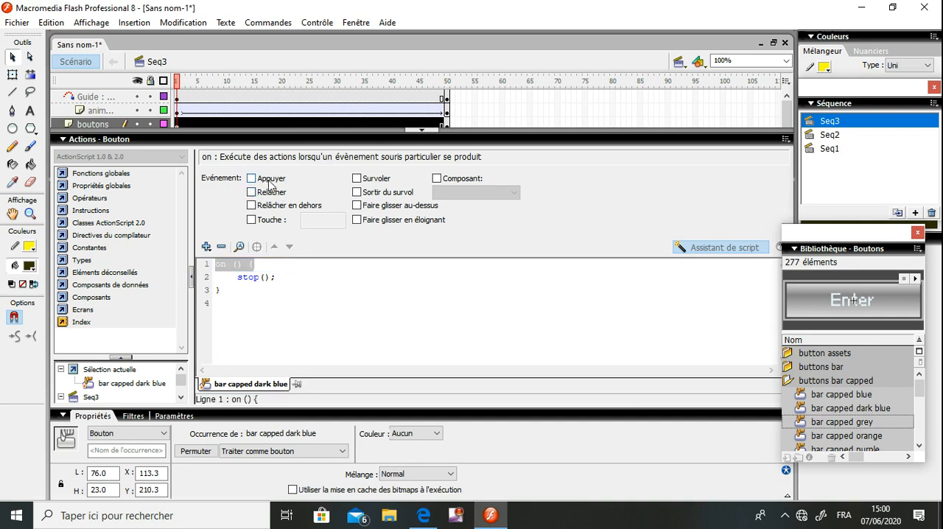
click(270, 181)
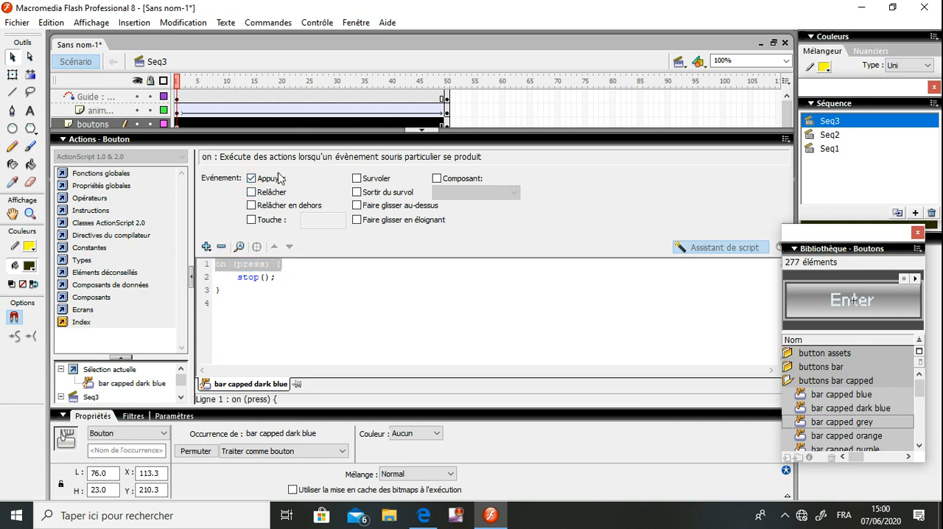
click(274, 181)
click(270, 207)
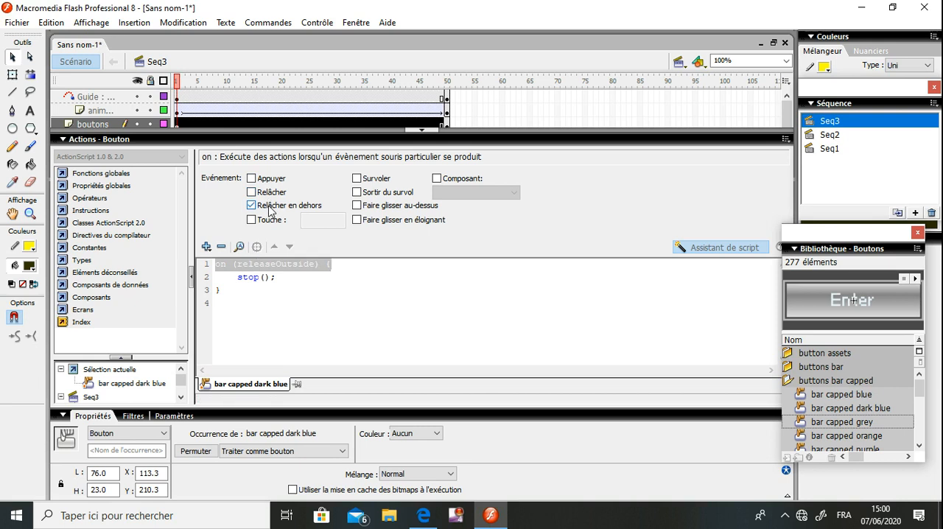
click(271, 210)
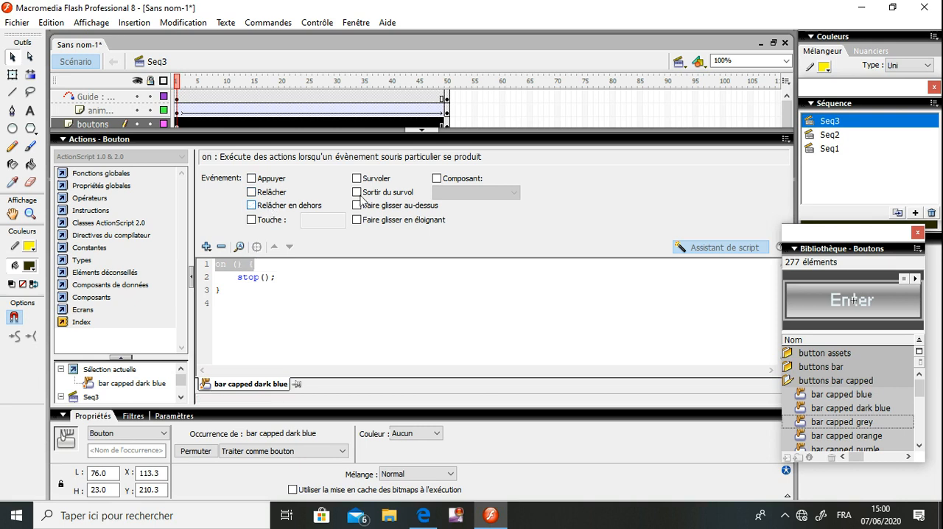
click(359, 182)
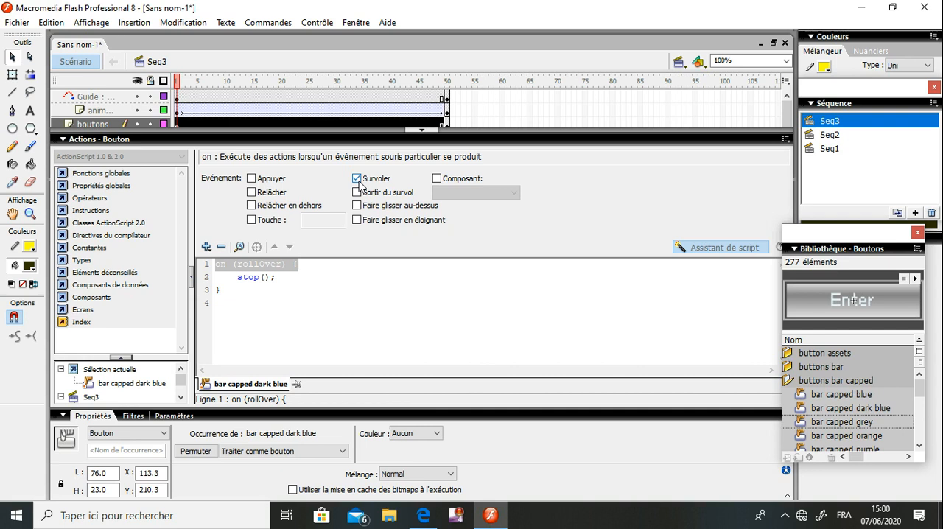
click(358, 181)
click(360, 193)
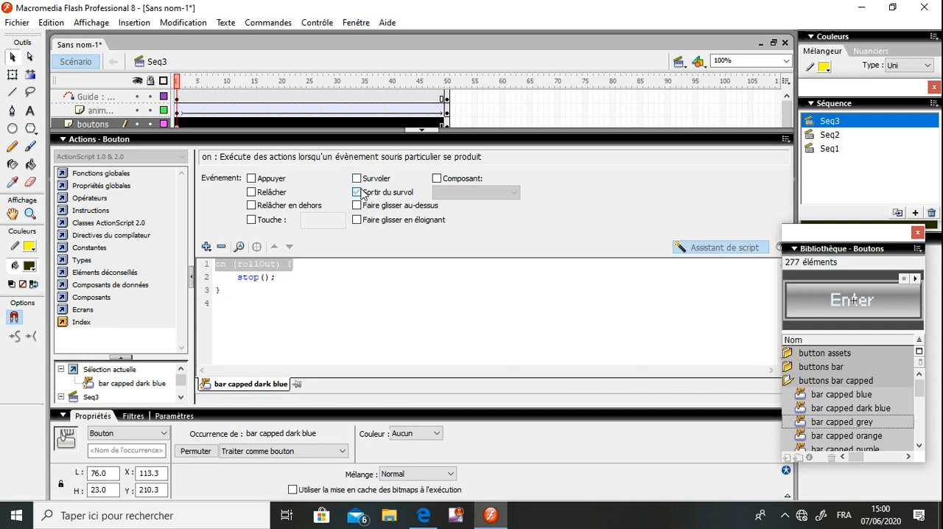
click(359, 194)
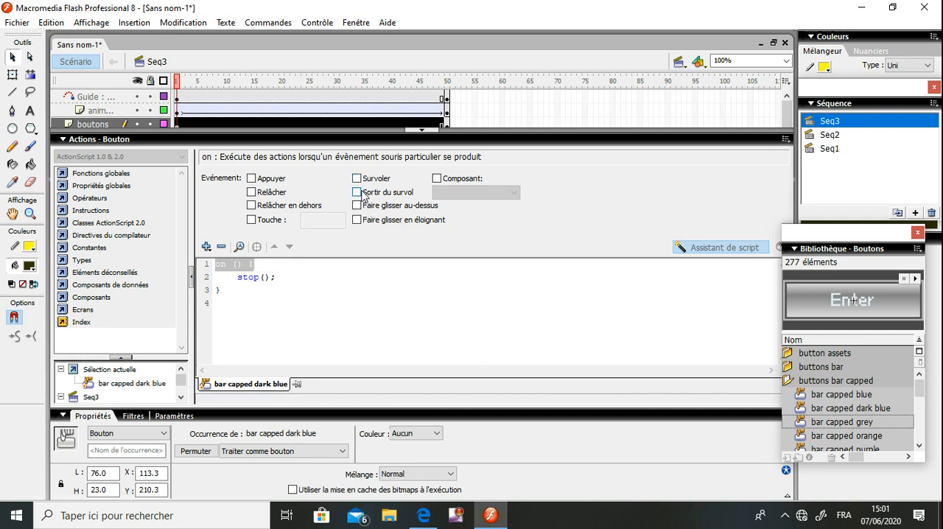
Try key-press triggers such as "s", Enter and Backspace for the Stop button's script, and restore the release event
click(253, 220)
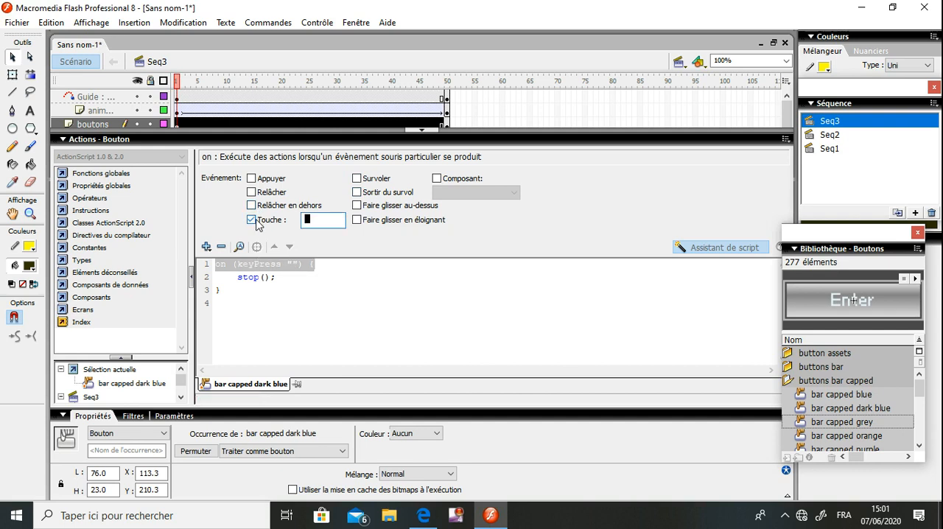
text(s)
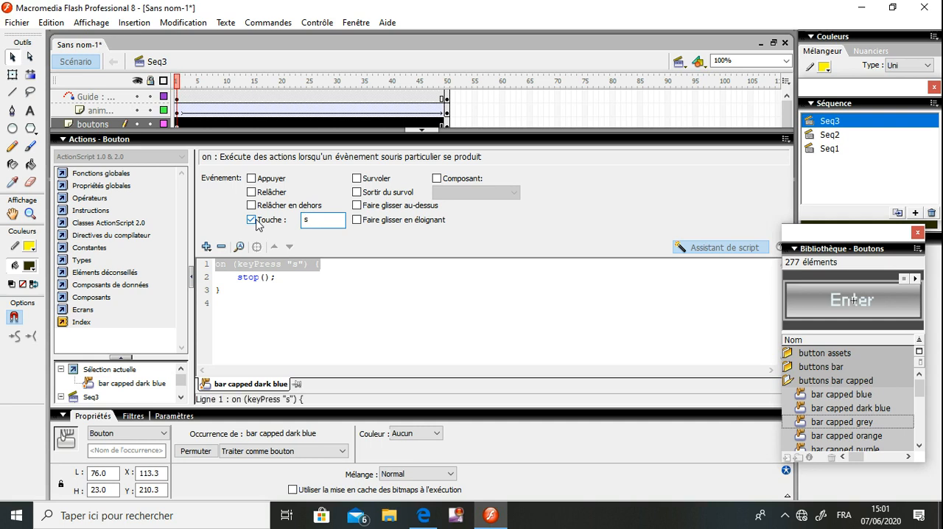
key(space)
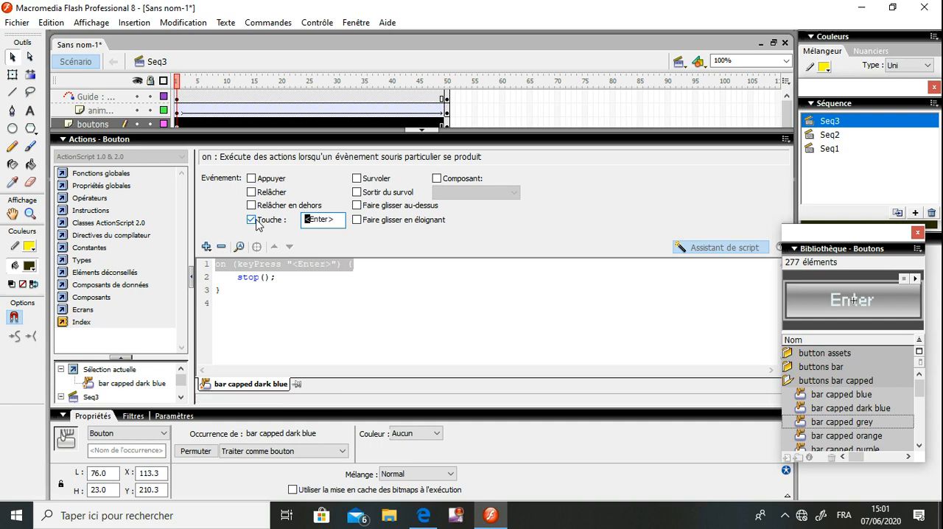
text(l)
key(BackSpace)
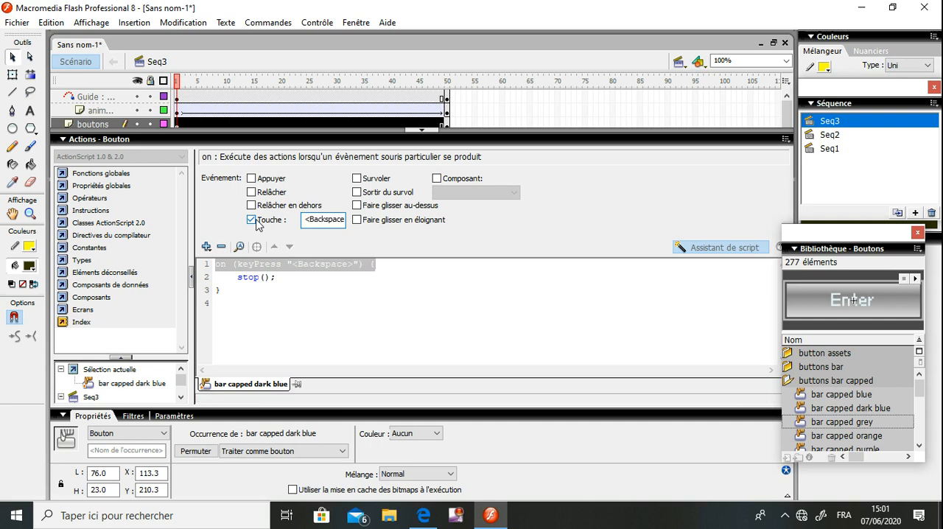
click(257, 221)
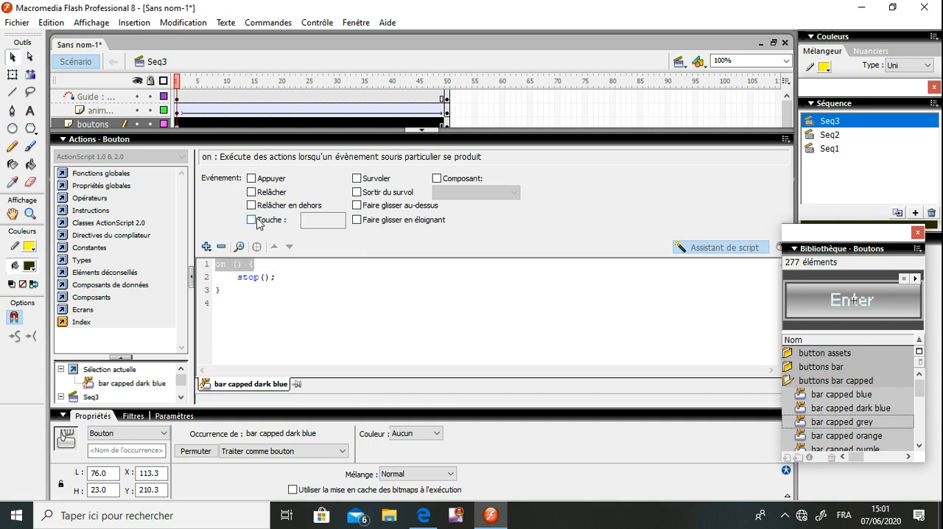
click(259, 193)
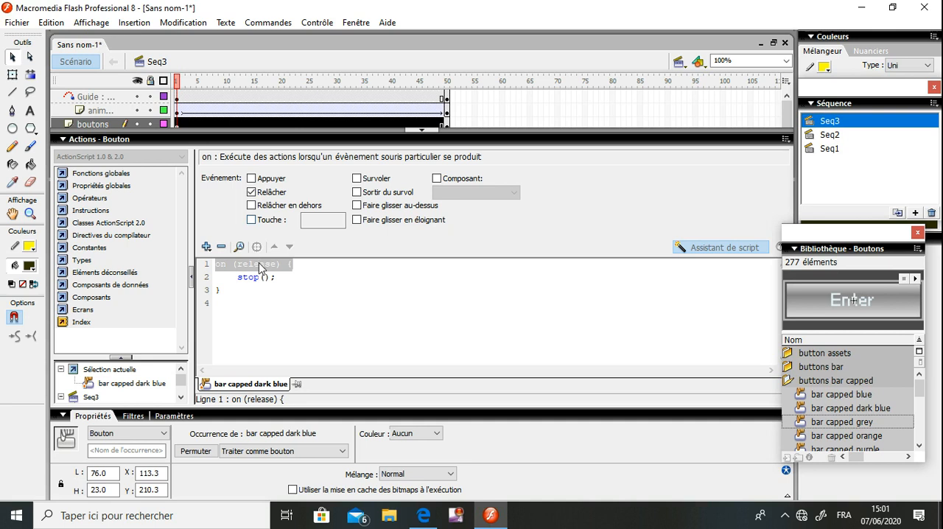
Close the Stop button's script and test the movie, halting the animation with the Stop button
click(256, 278)
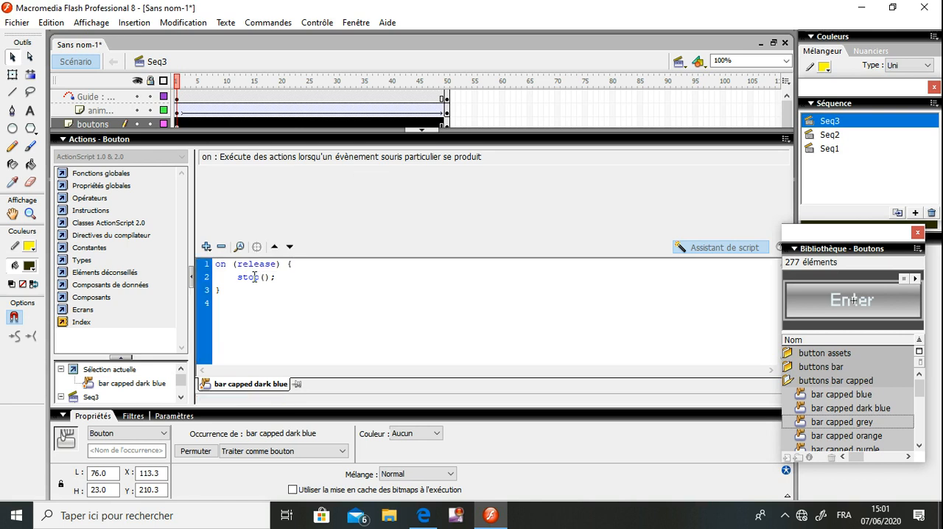
click(357, 139)
click(364, 215)
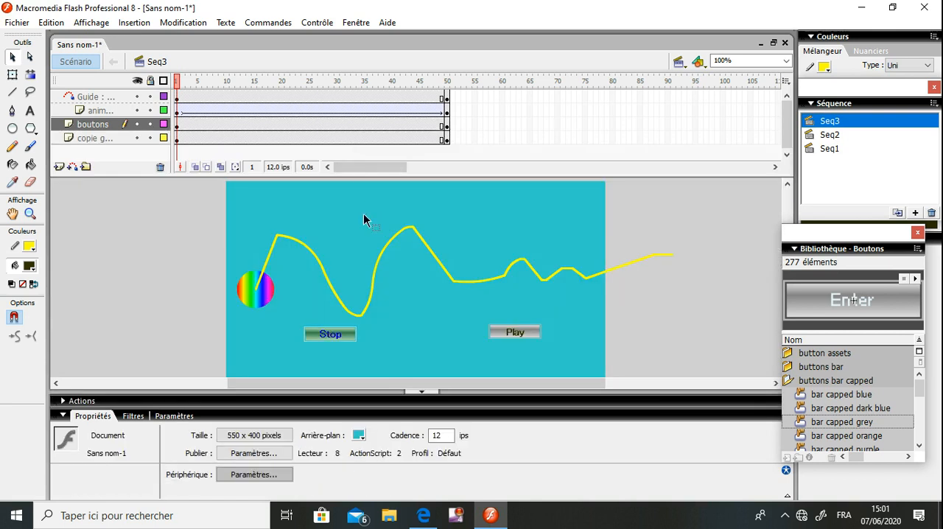
key(ctrl+Return)
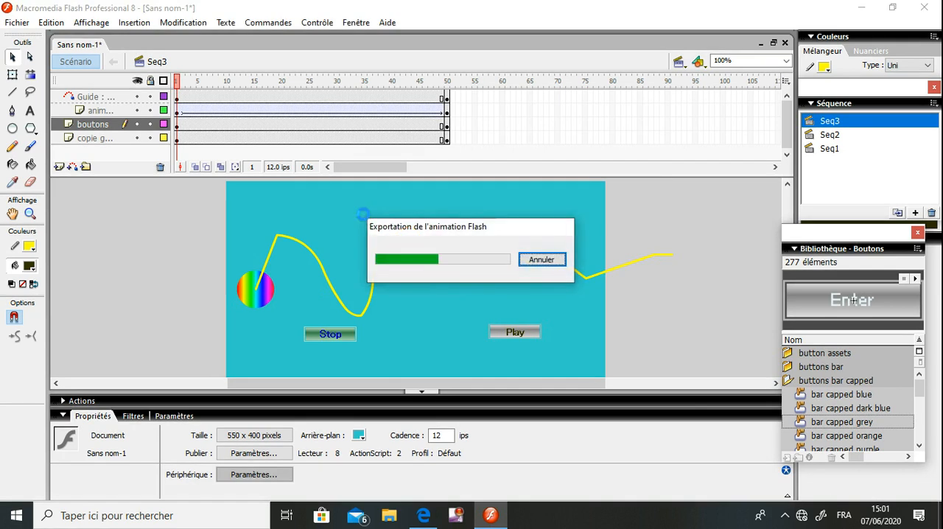
click(376, 284)
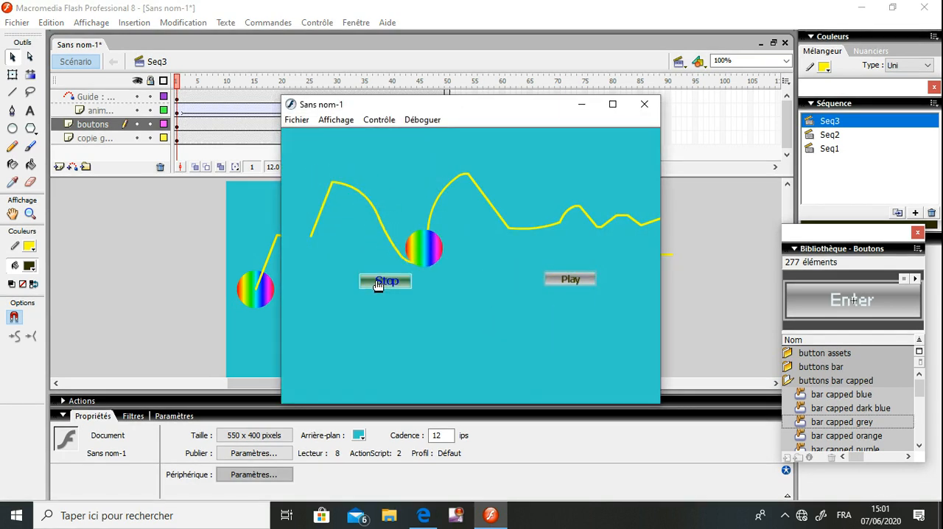
click(645, 109)
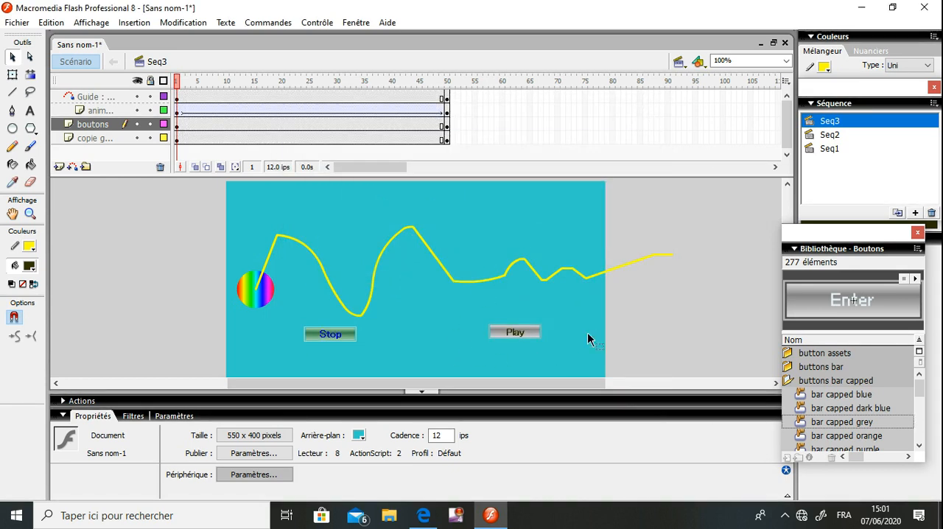
Add a play() action triggered on release to the Play button's script and close the script
click(526, 337)
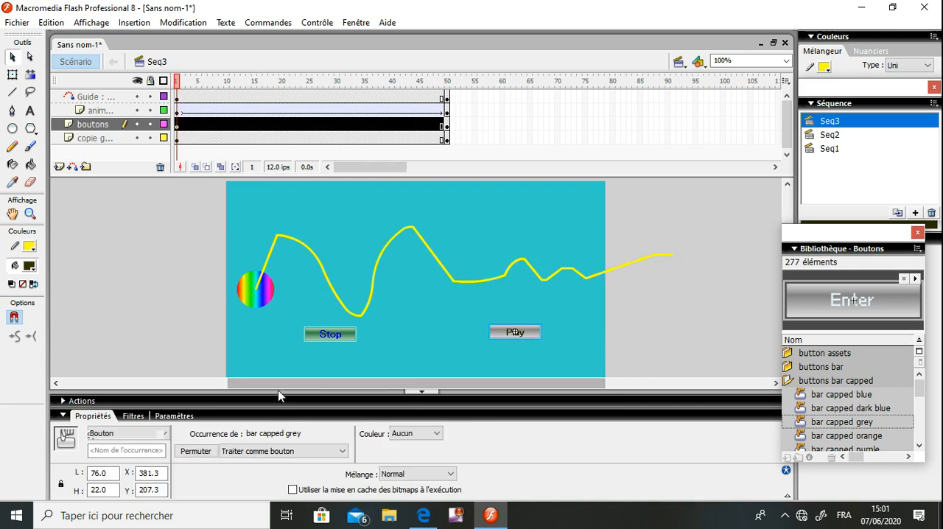
click(81, 401)
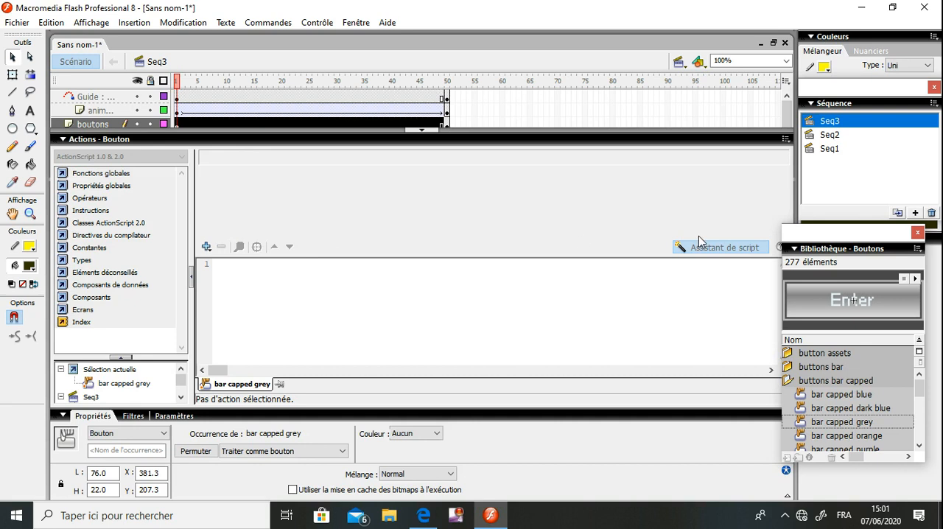
click(206, 247)
mouse_move(221, 265)
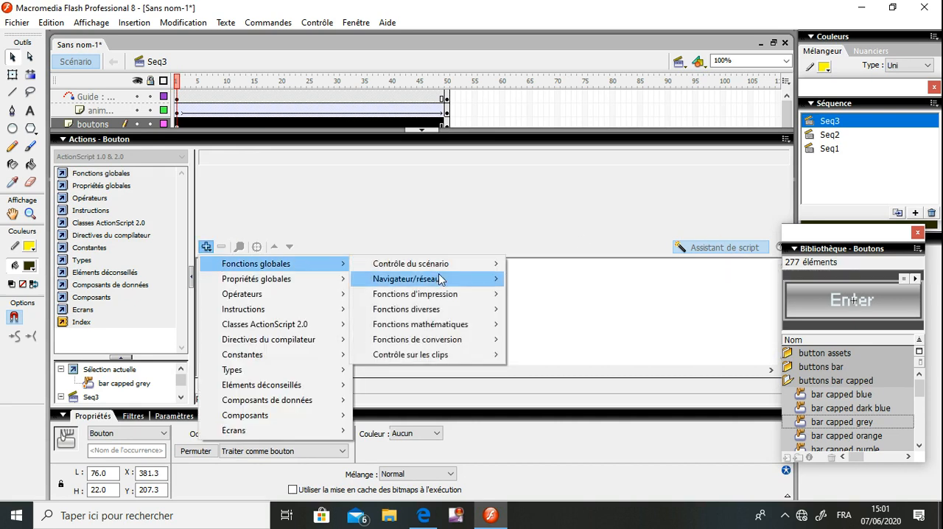
mouse_move(442, 267)
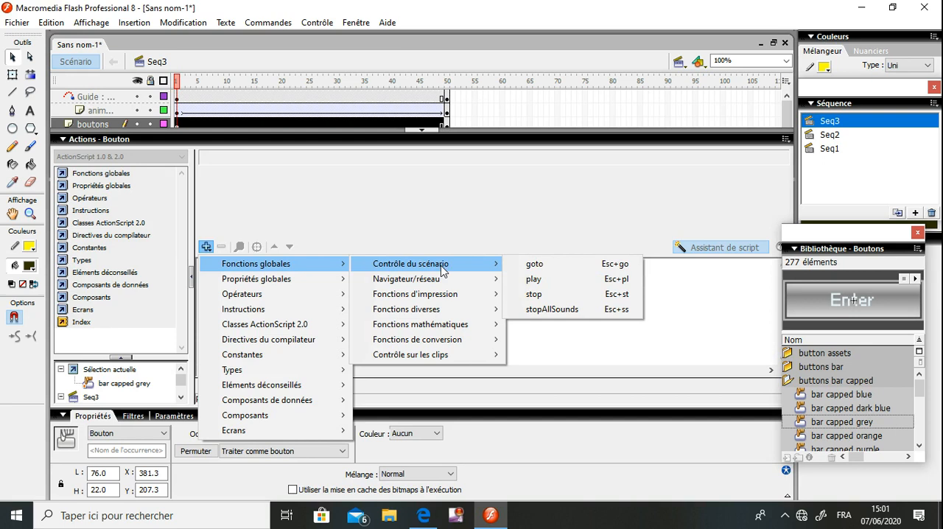
click(533, 279)
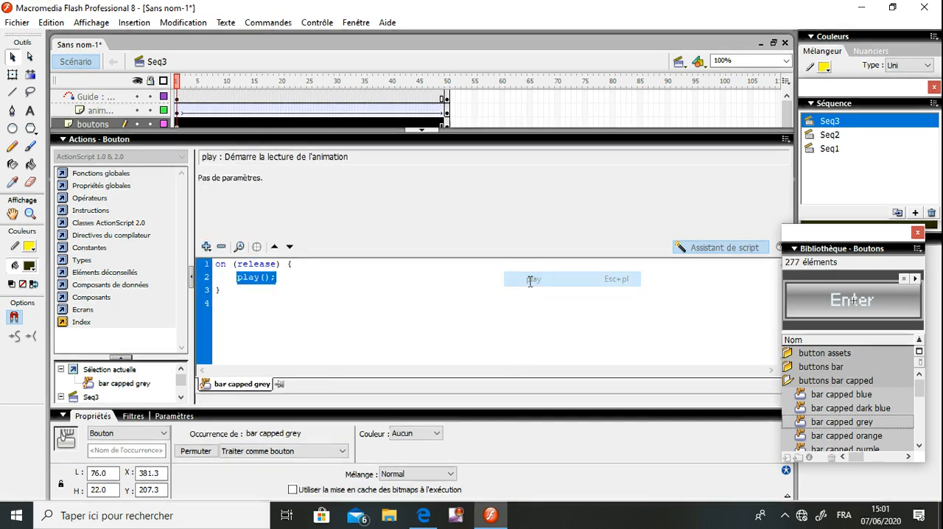
click(262, 267)
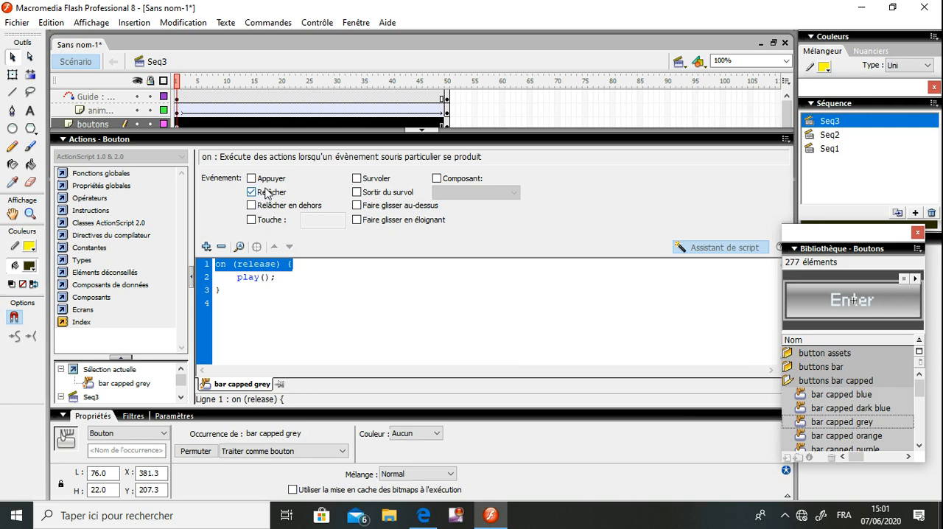
click(332, 140)
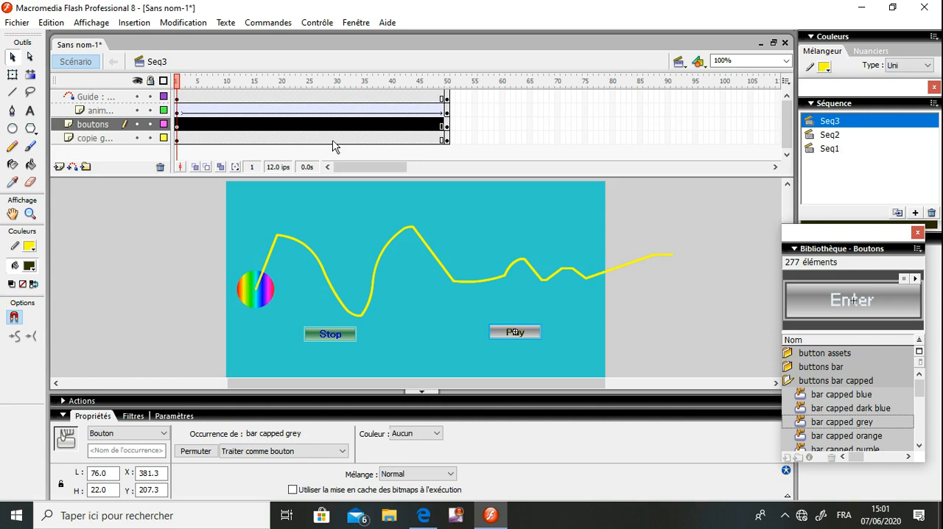
Test the movie, halting and resuming the animation with the Stop and Play buttons, and close the preview
key(ctrl+Return)
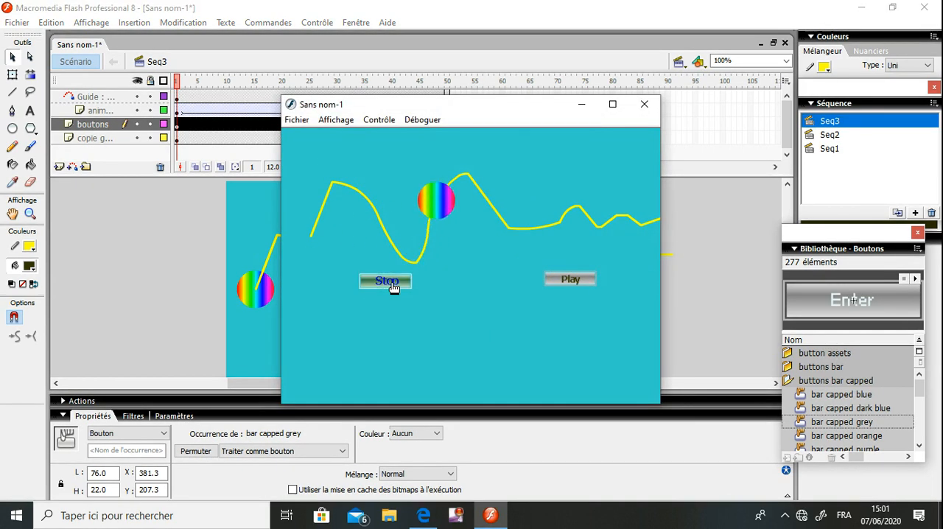
click(574, 280)
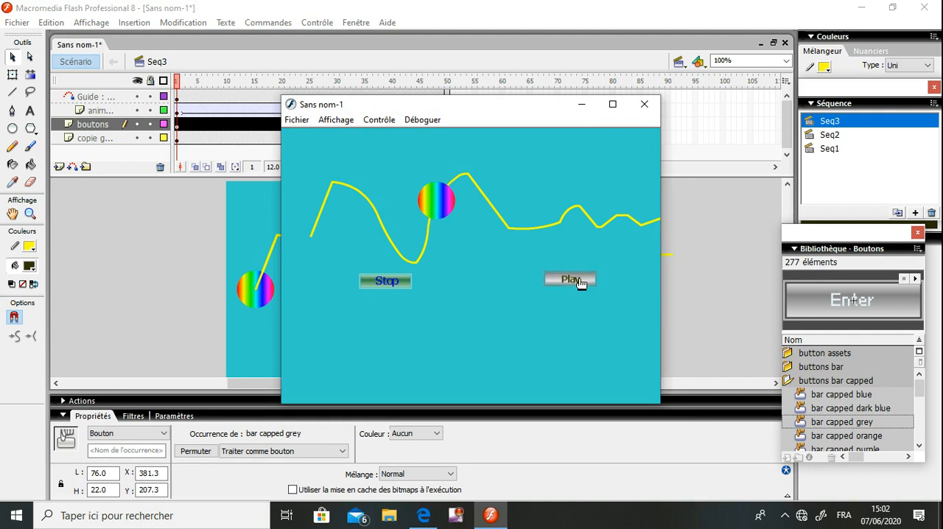
click(381, 287)
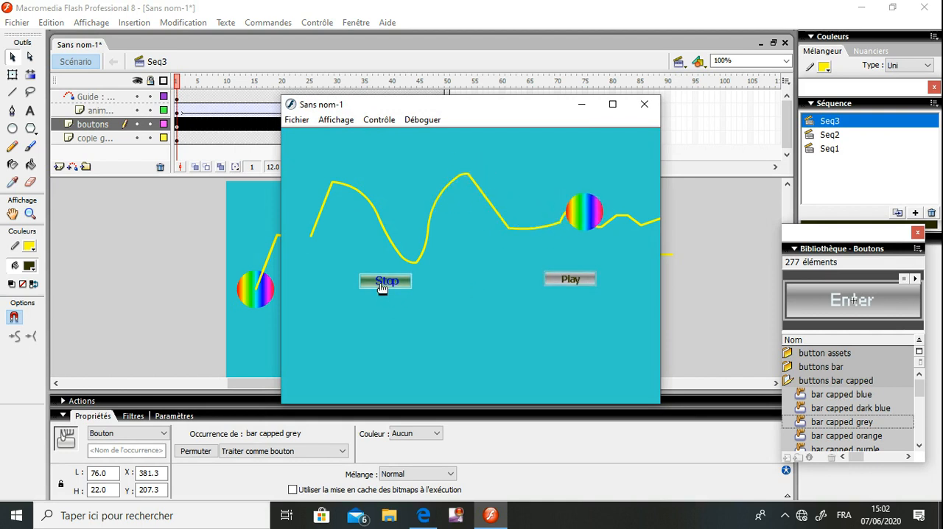
click(566, 281)
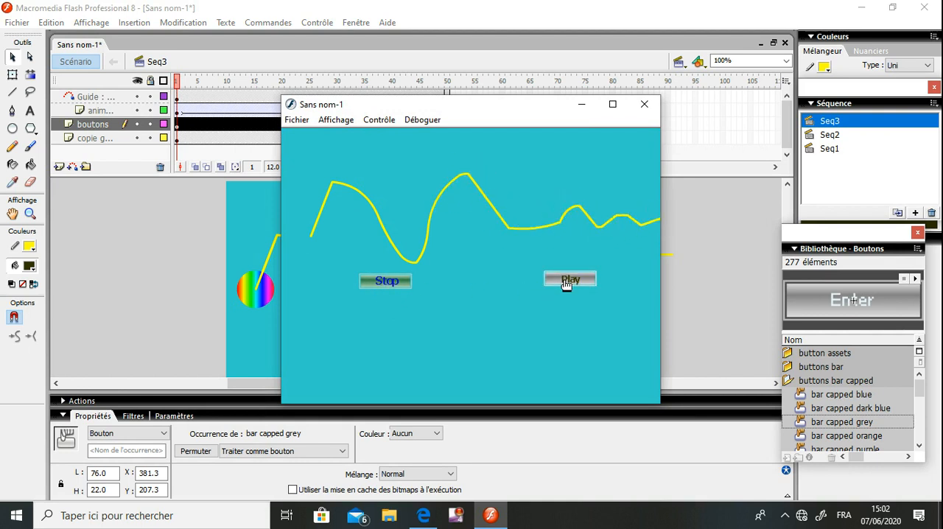
click(645, 104)
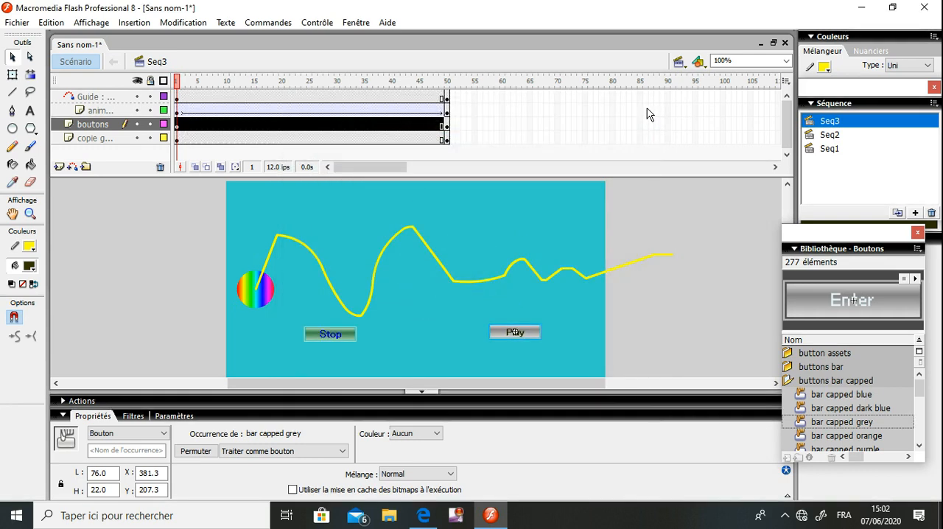
Change the trigger of the Stop button's stop() action from release to the key press "s" and close the script
click(394, 320)
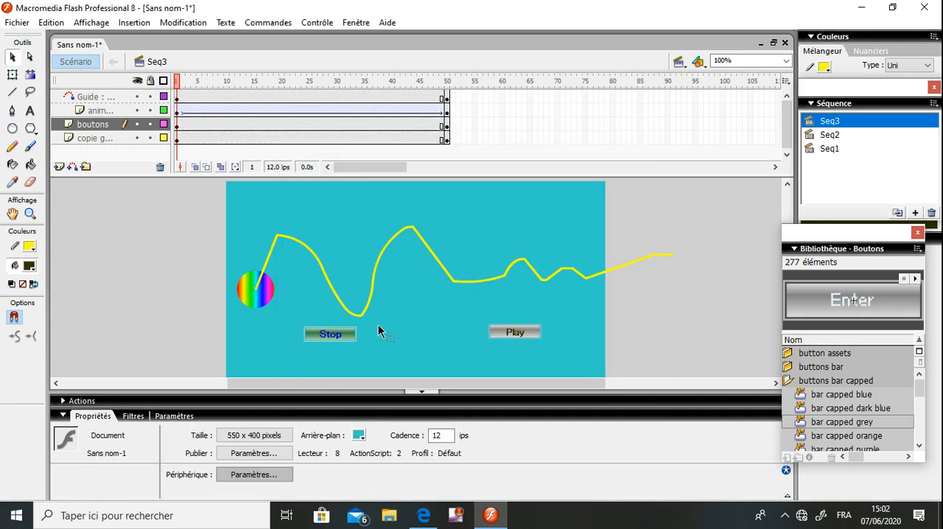
click(340, 337)
click(243, 400)
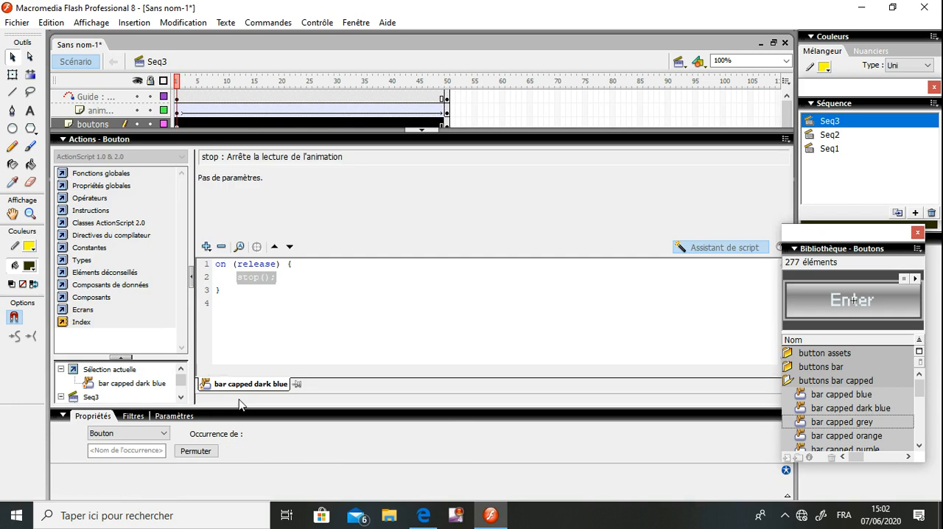
click(265, 264)
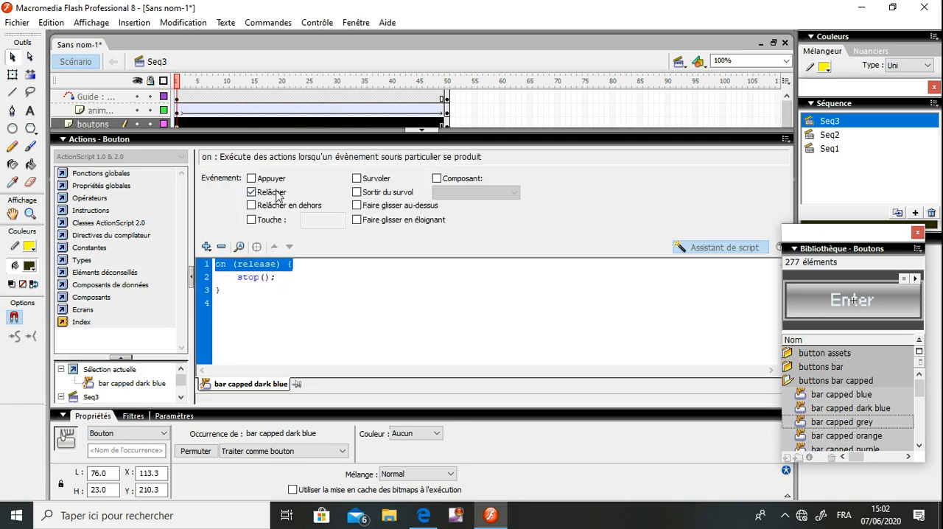
click(270, 192)
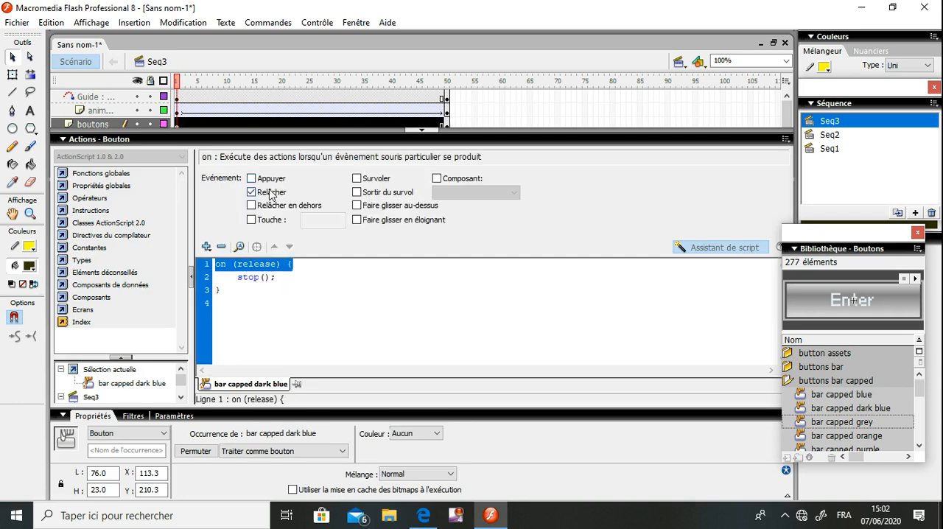
click(267, 221)
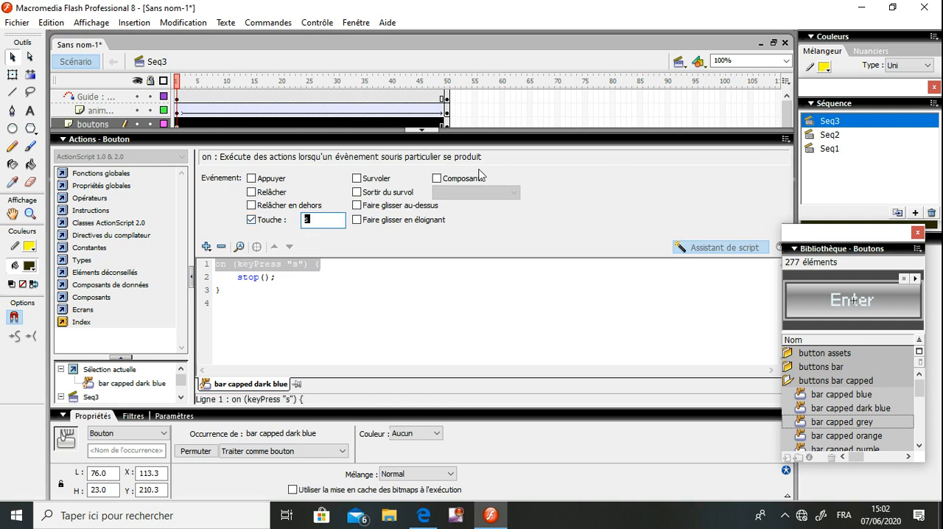
click(513, 143)
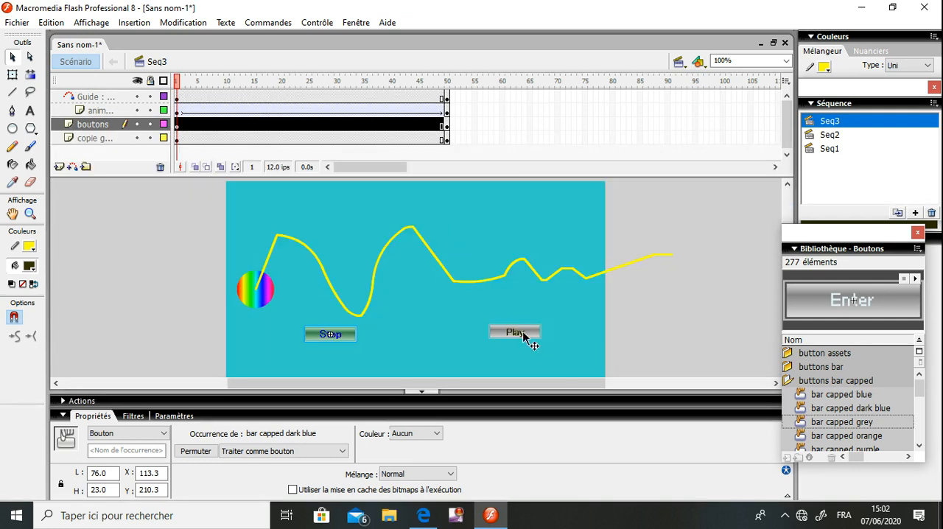
Change the trigger of the Play button's play() action from release to the key press "p" and close the script
click(523, 336)
click(567, 322)
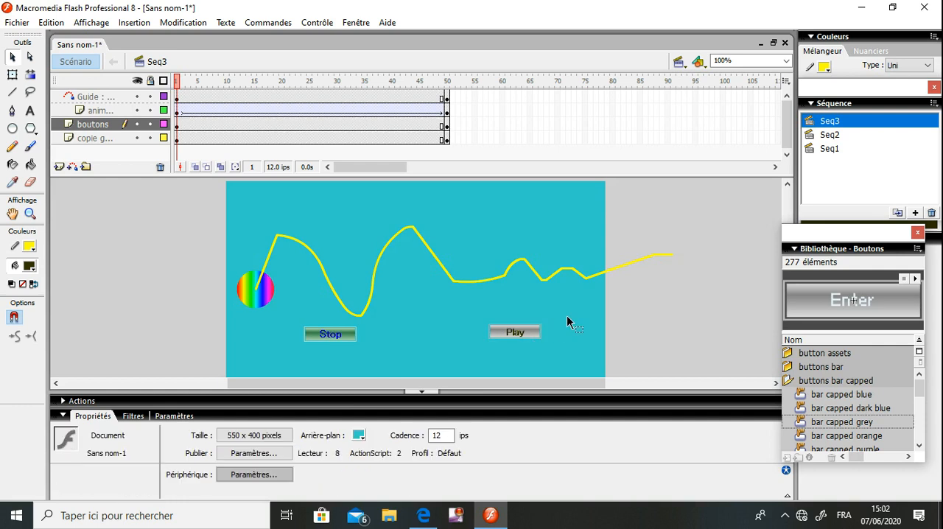
click(531, 333)
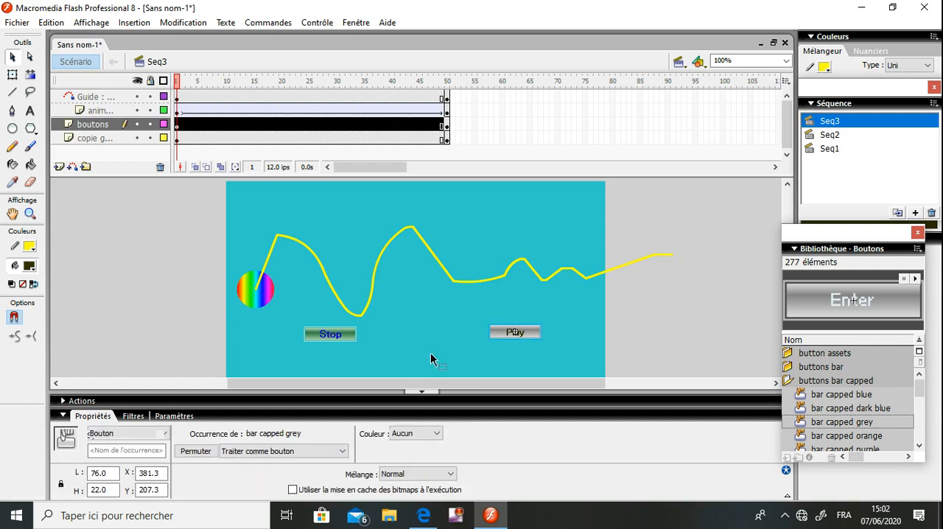
click(299, 399)
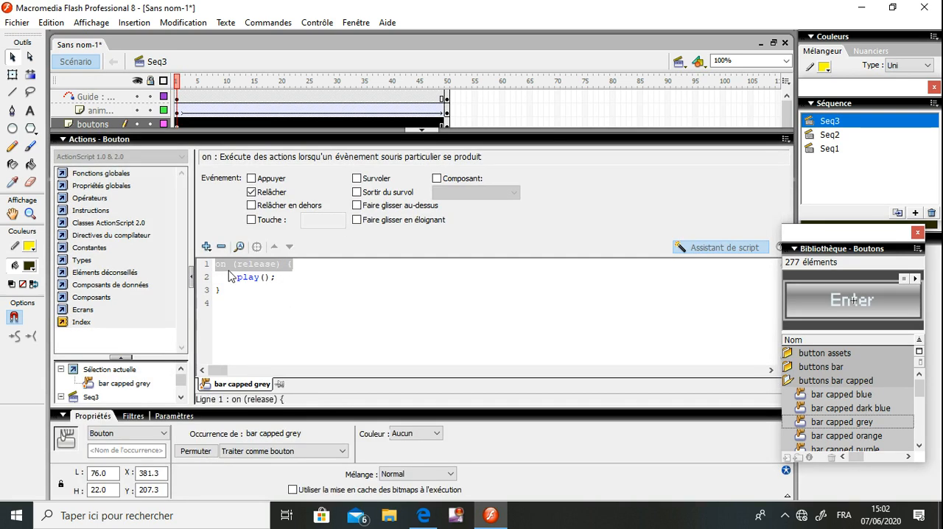
click(271, 194)
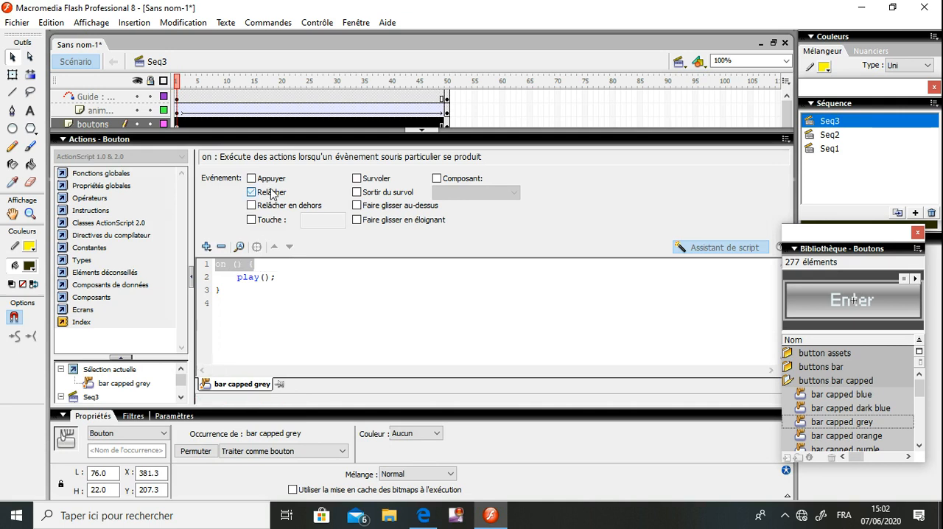
click(272, 221)
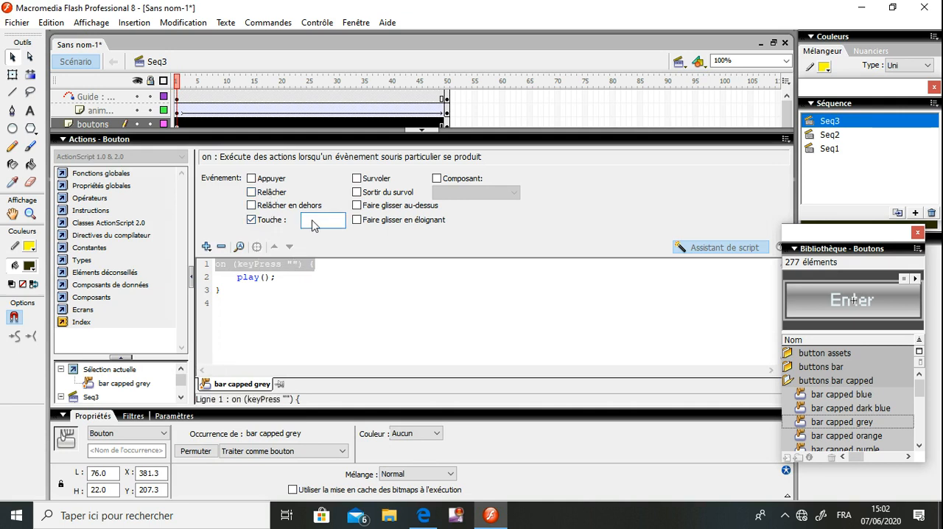
text(p)
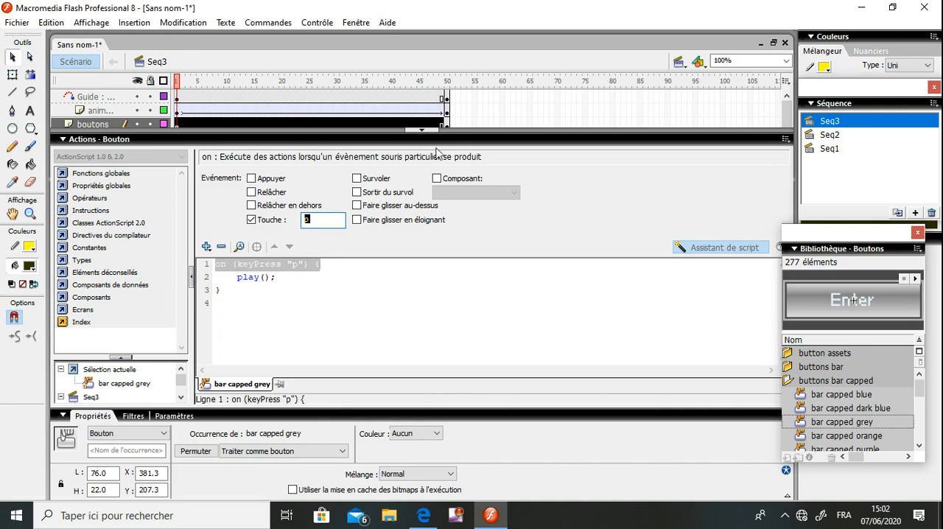
click(445, 140)
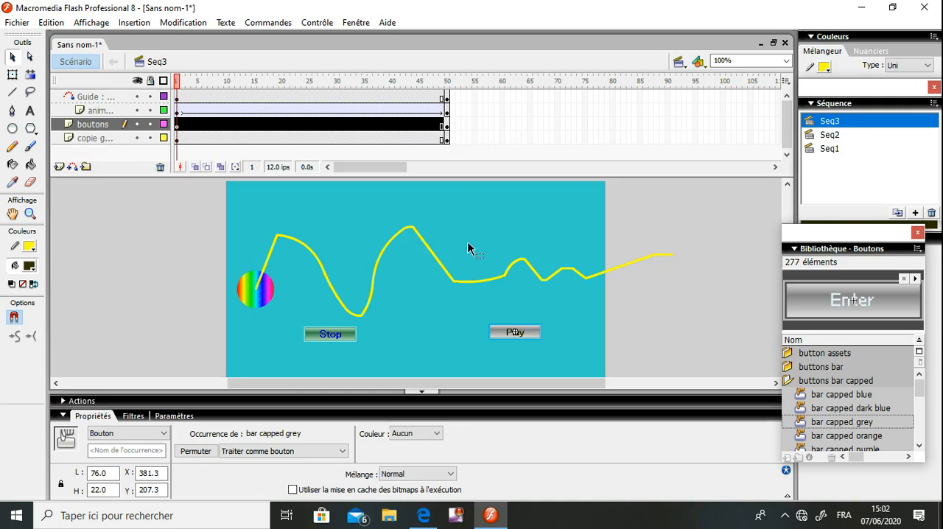
Run the movie in debug mode, close the debugger and the preview, and reactivate the Selection tool
key(ctrl+shift+Return)
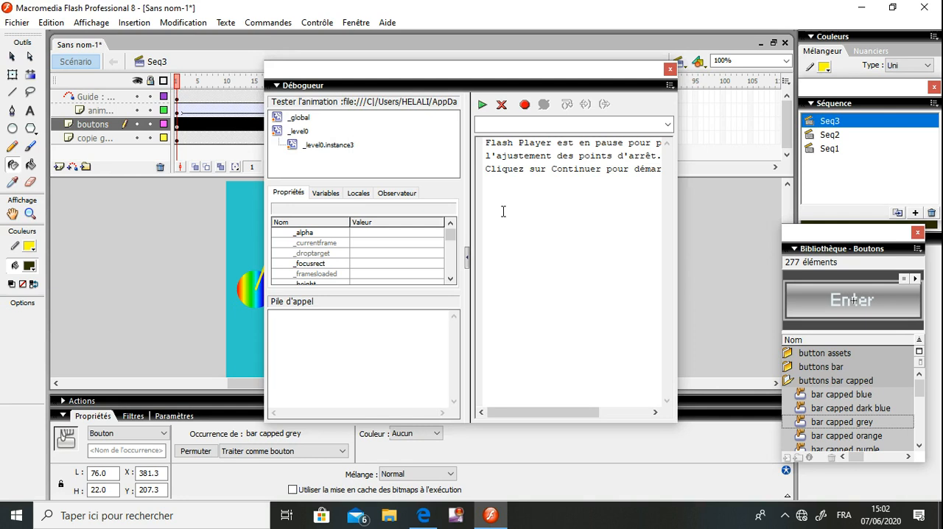
click(669, 69)
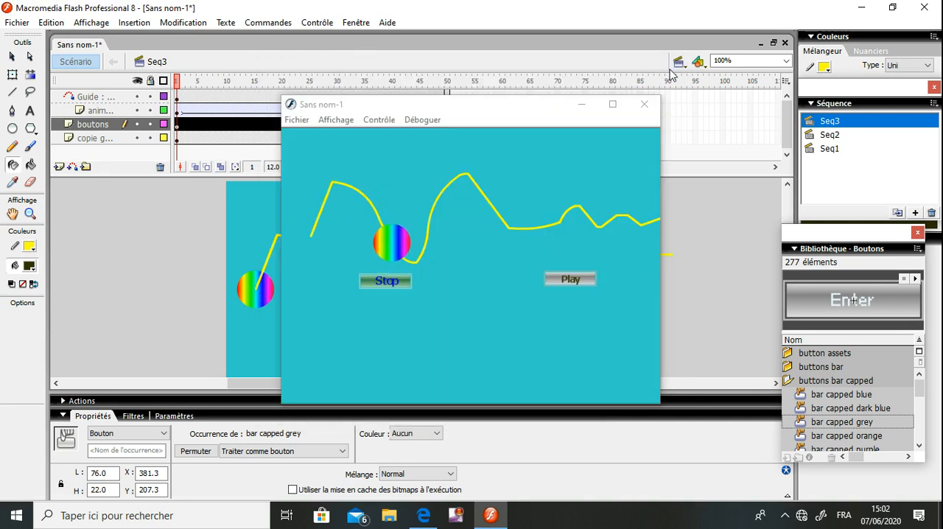
click(644, 104)
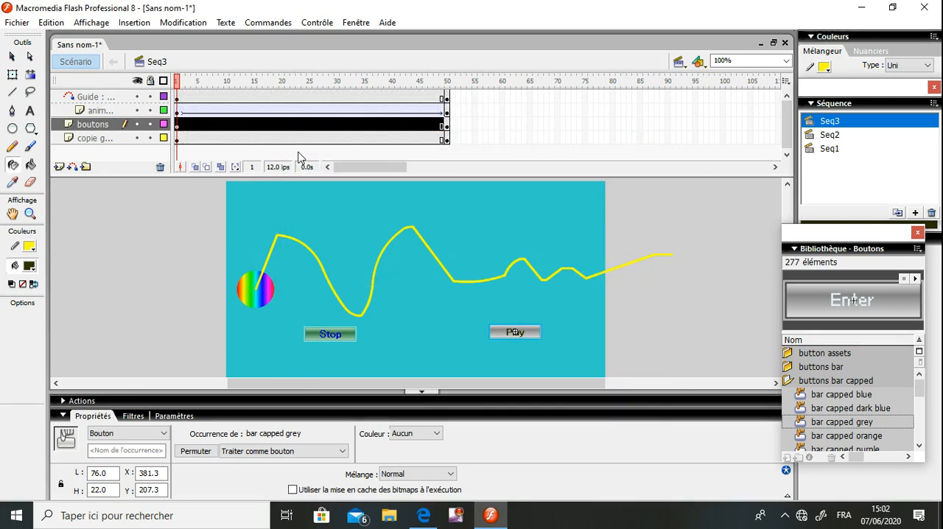
click(13, 60)
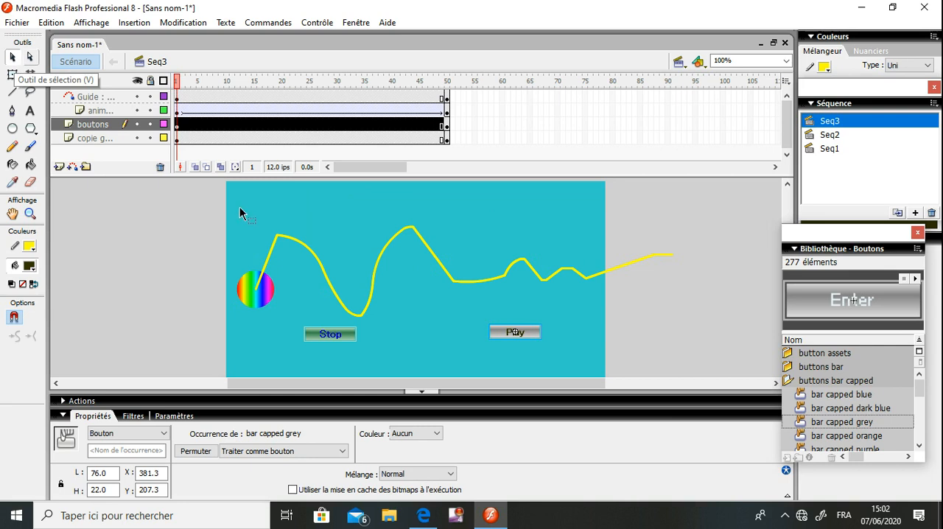
Check the key-press trigger in the Stop button's script and close the script
click(213, 253)
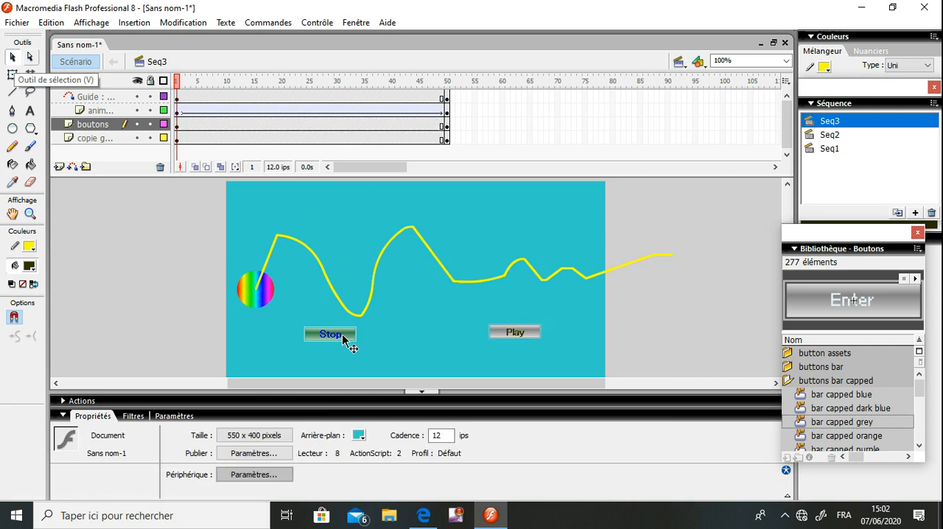
click(346, 339)
click(298, 400)
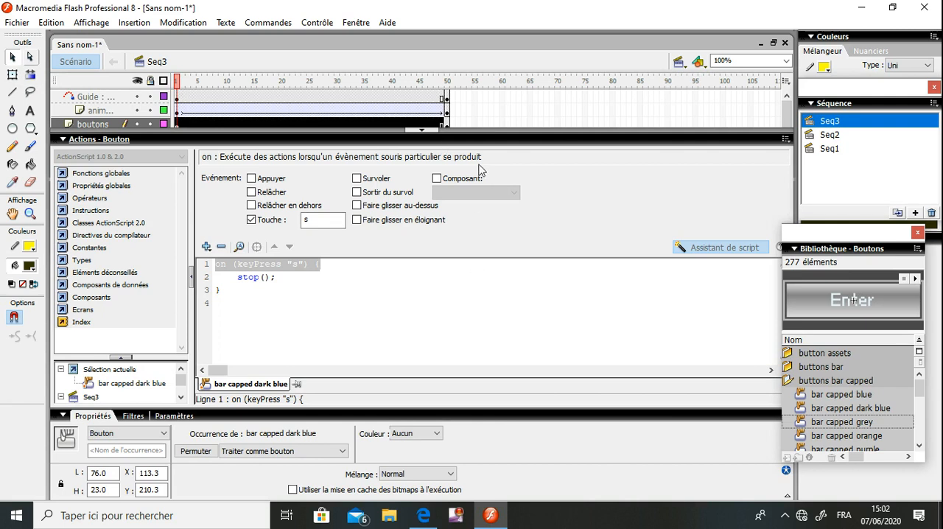
click(484, 140)
click(485, 137)
click(487, 235)
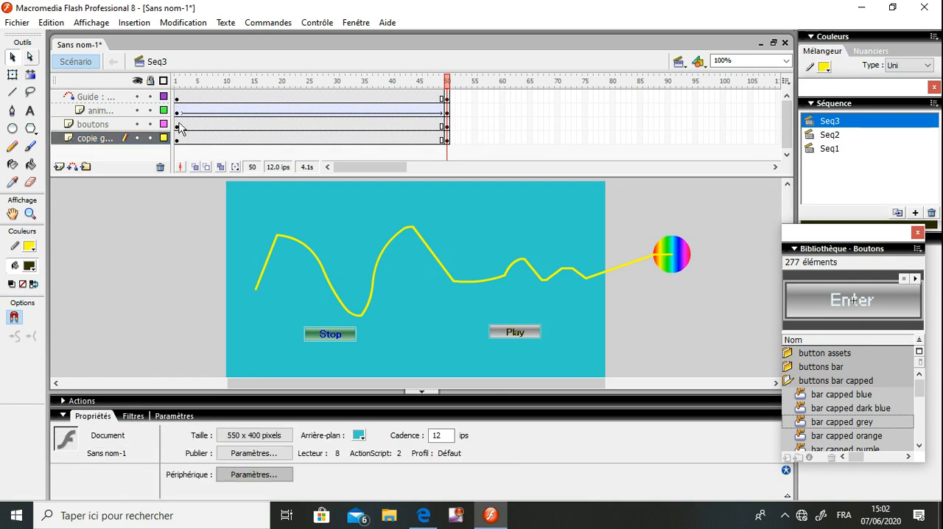
Check the key-press trigger in the Play button's script on frame 1 and test the movie again
click(177, 124)
click(508, 228)
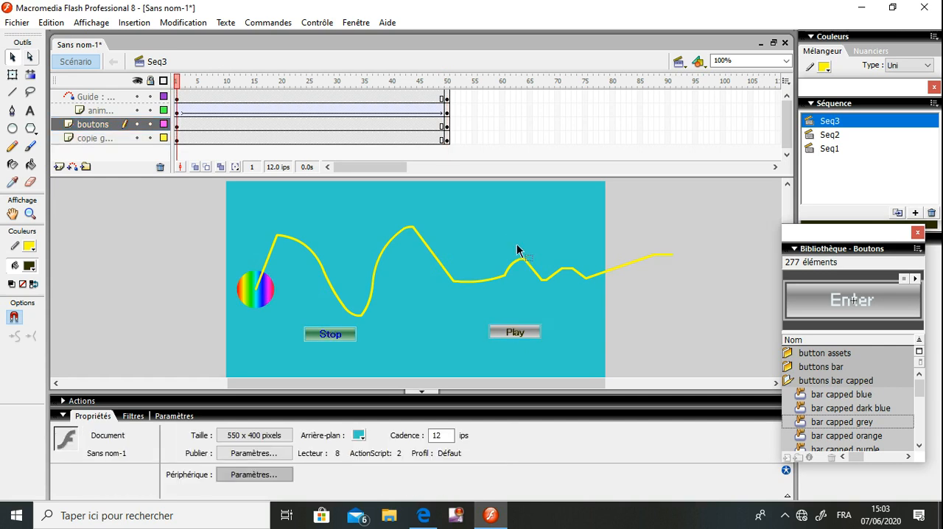
click(525, 336)
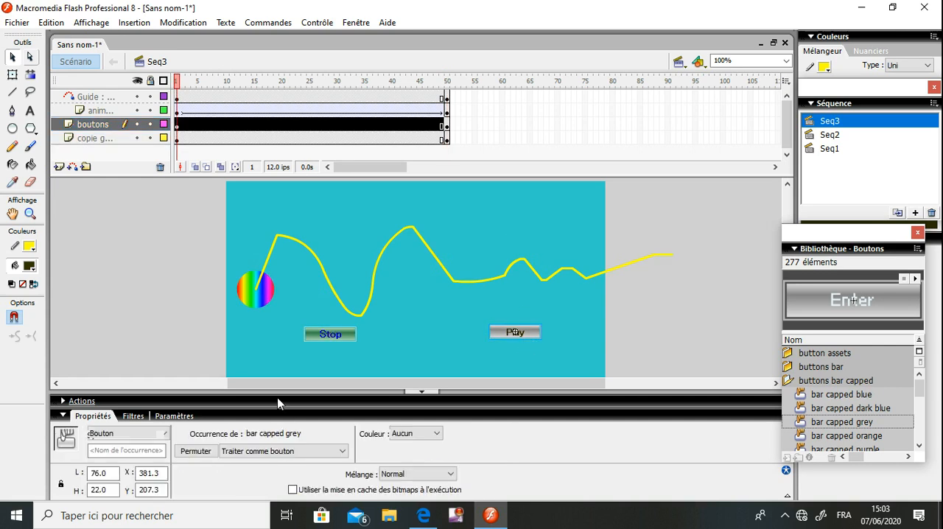
click(278, 399)
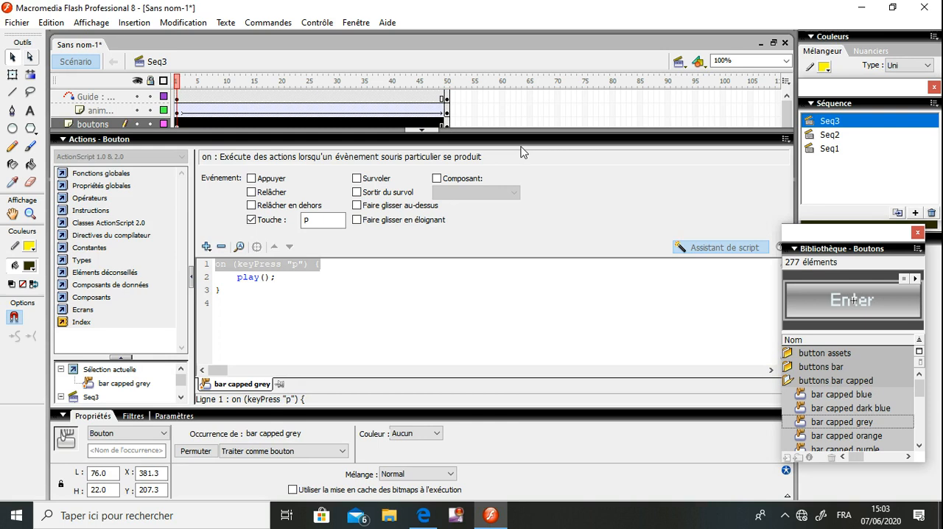
click(482, 139)
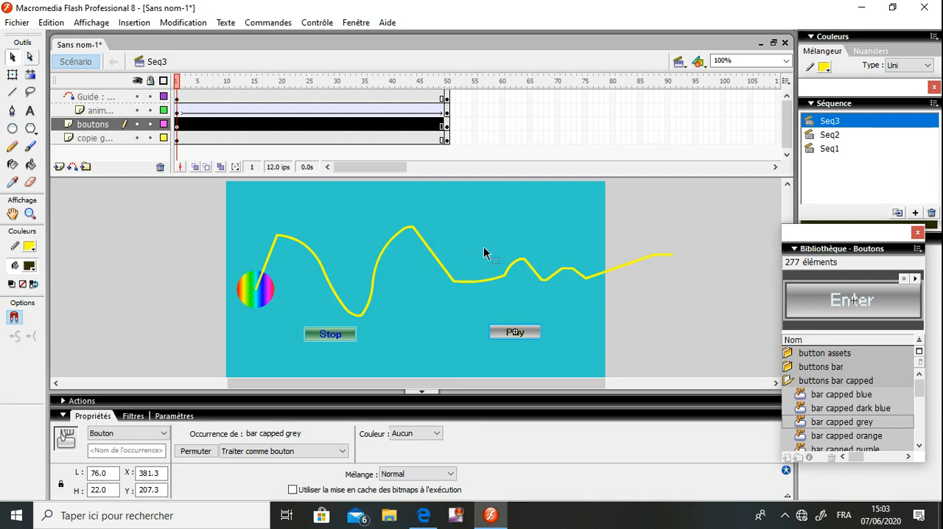
key(ctrl+Return)
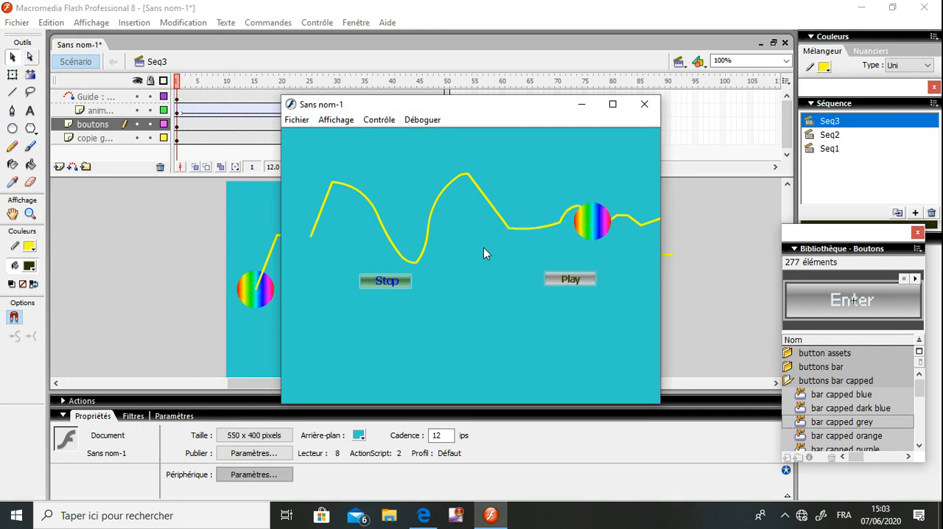
click(645, 104)
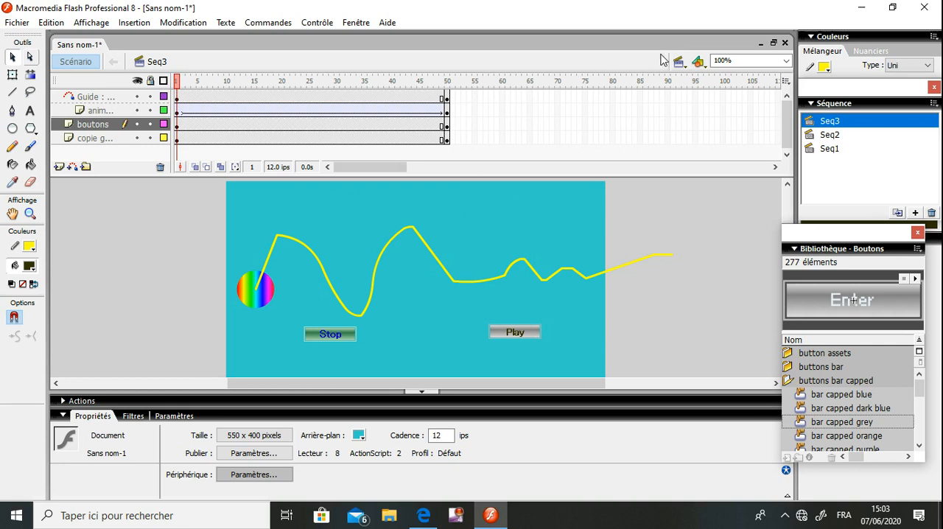
Switch to scene Seq2 and insert a new layer named "boutons" above the morphing2 layer
click(680, 64)
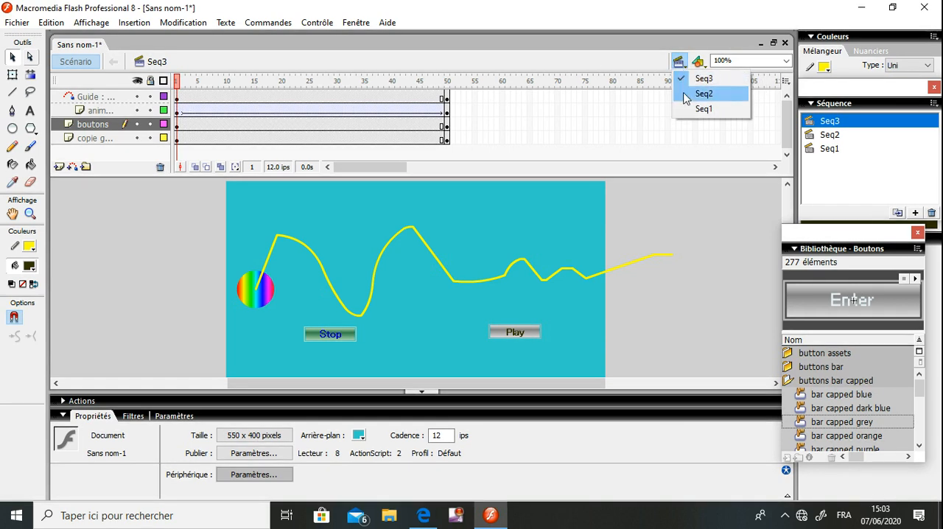
click(703, 93)
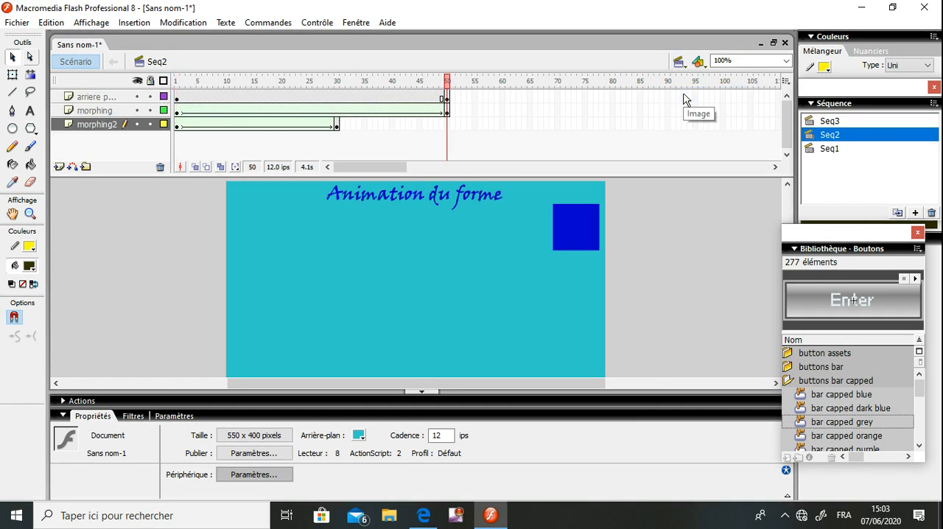
click(59, 168)
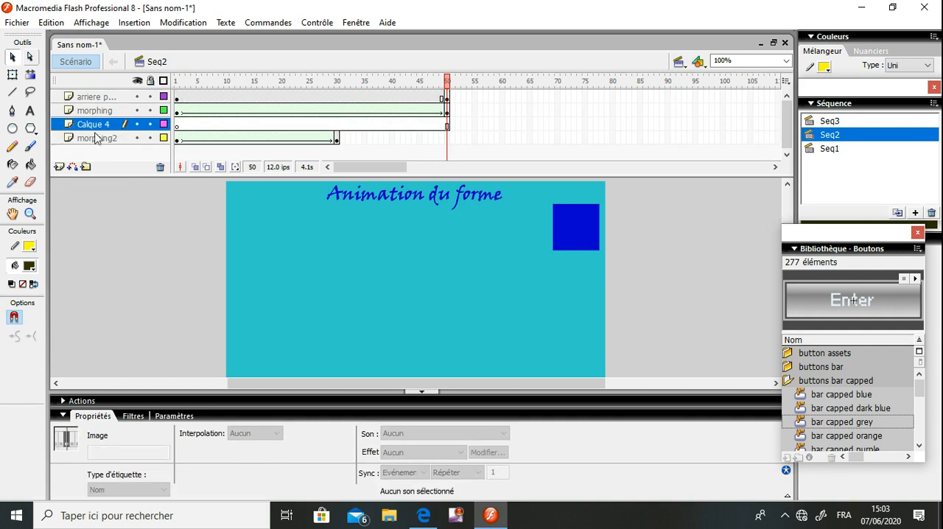
double_click(96, 125)
text(boutons)
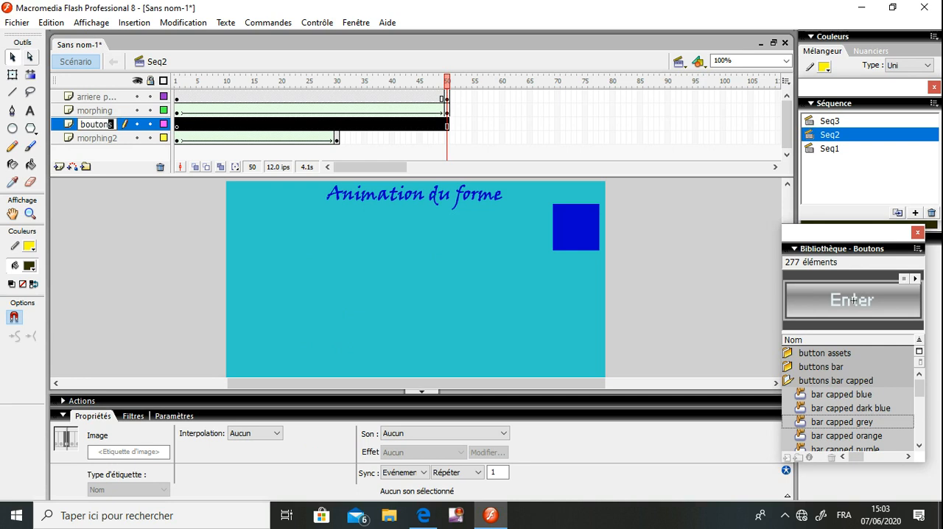
Confirm the layer name "boutons" and move that layer below the morphing2 layer
drag(113, 124, 46, 62)
key(Right)
click(105, 152)
drag(108, 131, 106, 147)
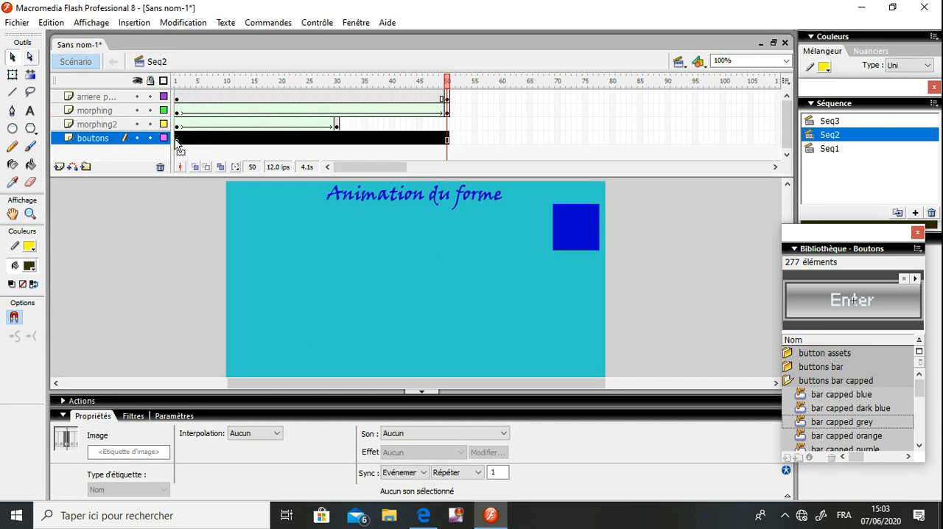
Place a "bar capped orange" library button on frame 1 of the boutons layer, near the lower middle of the stage
click(178, 139)
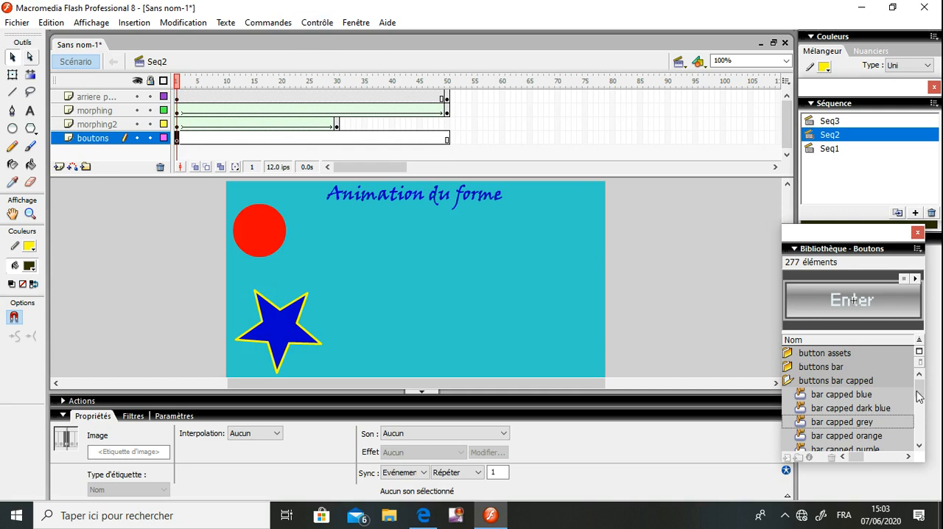
scroll(919, 399, down, 1)
scroll(919, 399, down, 1)
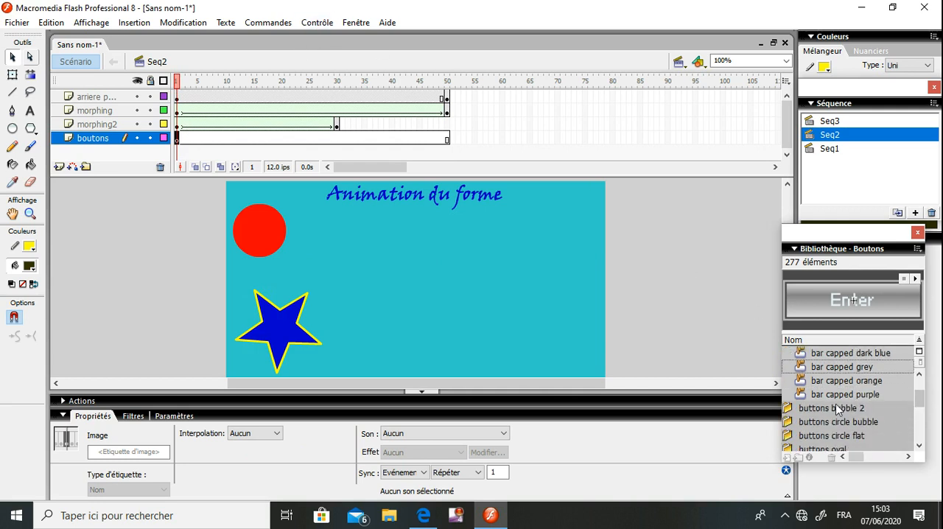
drag(826, 382, 470, 342)
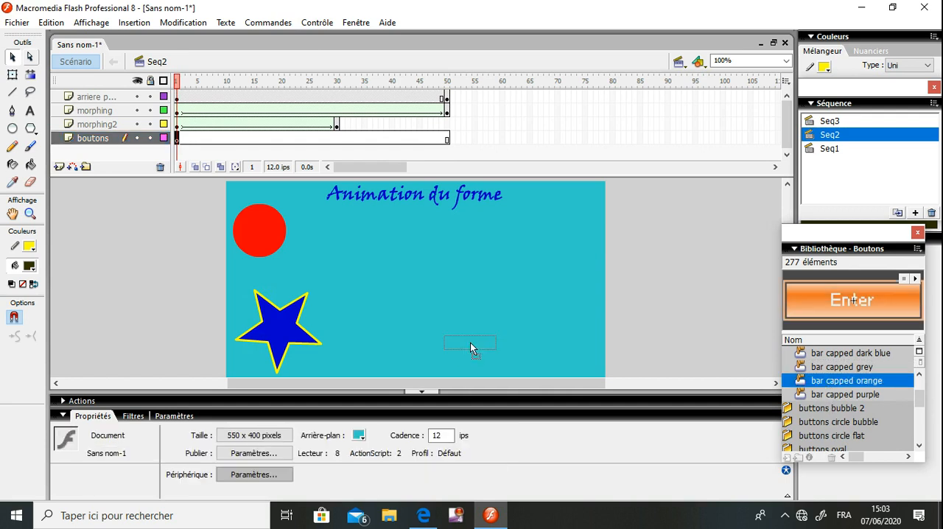
drag(414, 270, 444, 374)
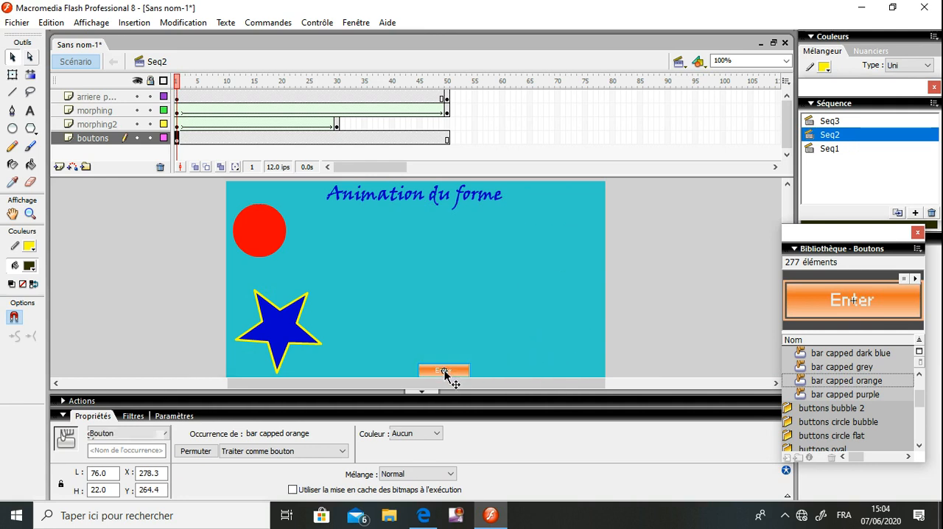
Edit the orange button's symbol and replace its text with "Seq3"
click(430, 338)
double_click(443, 371)
double_click(443, 370)
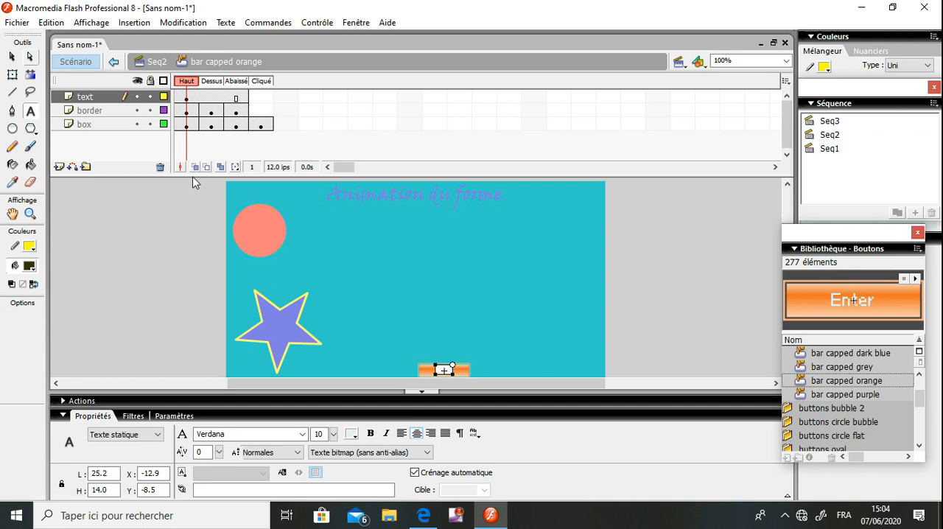
click(11, 56)
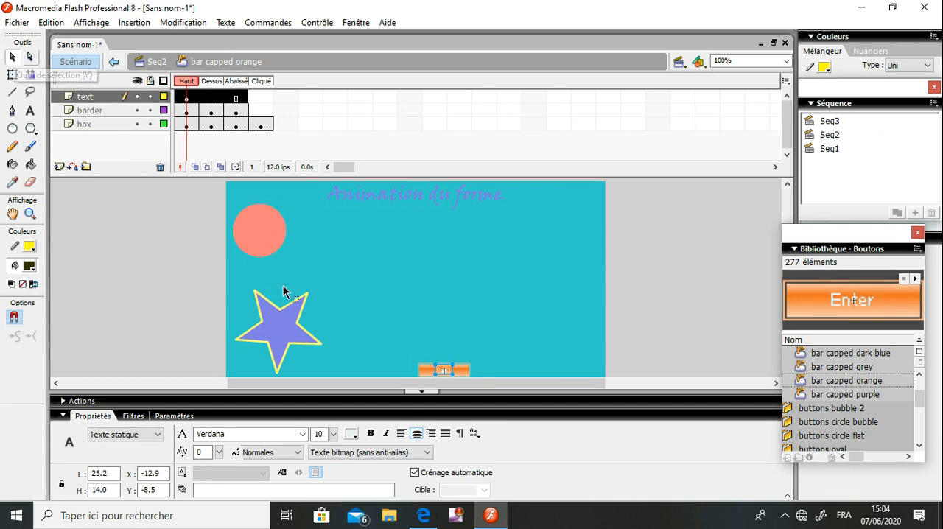
Format the button's Seq3 label in blue, bold, size 13, and return to scene Seq2
click(351, 434)
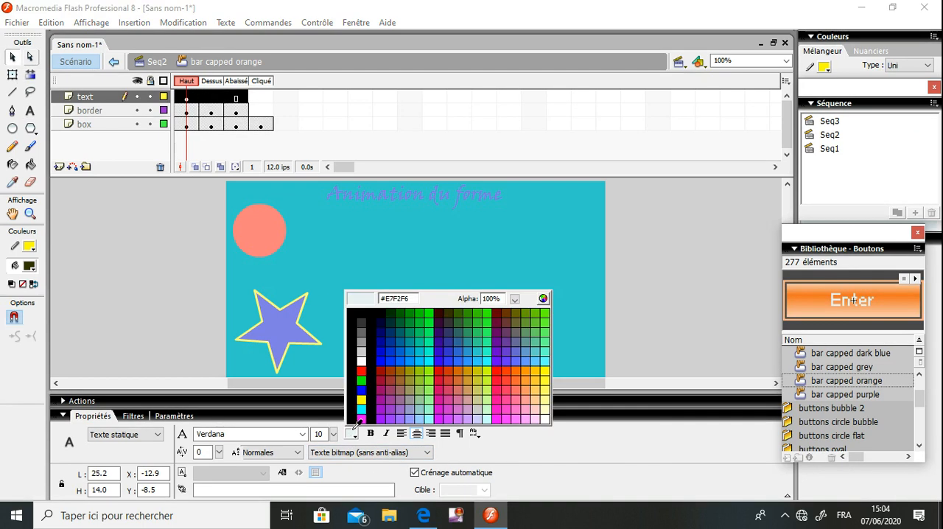
click(361, 387)
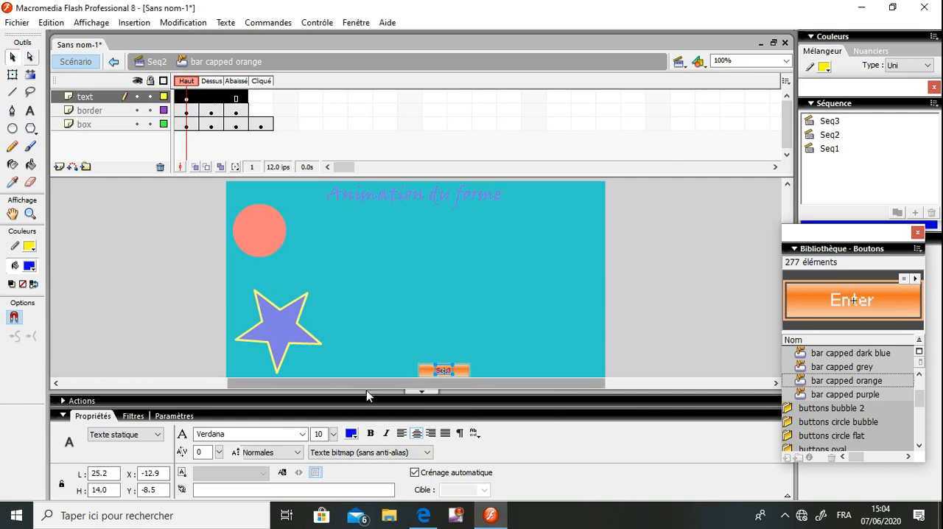
drag(333, 435, 335, 433)
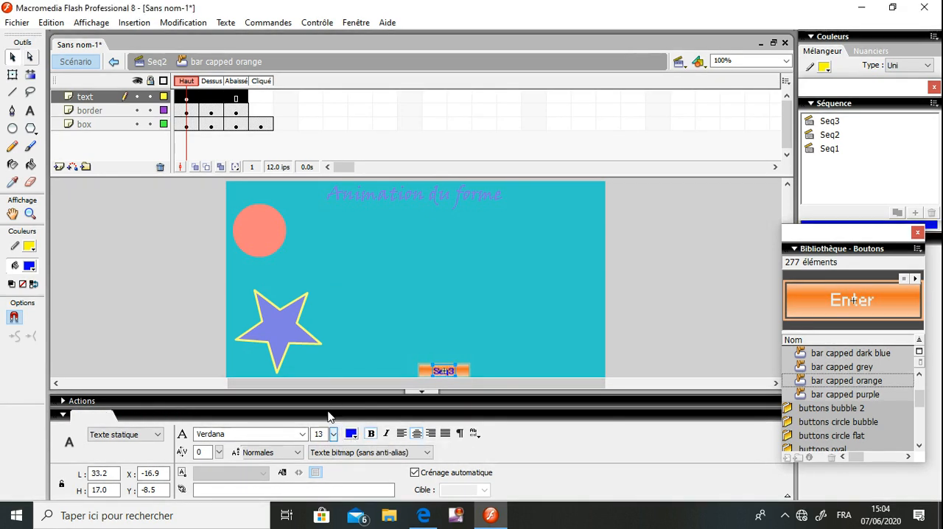
click(155, 64)
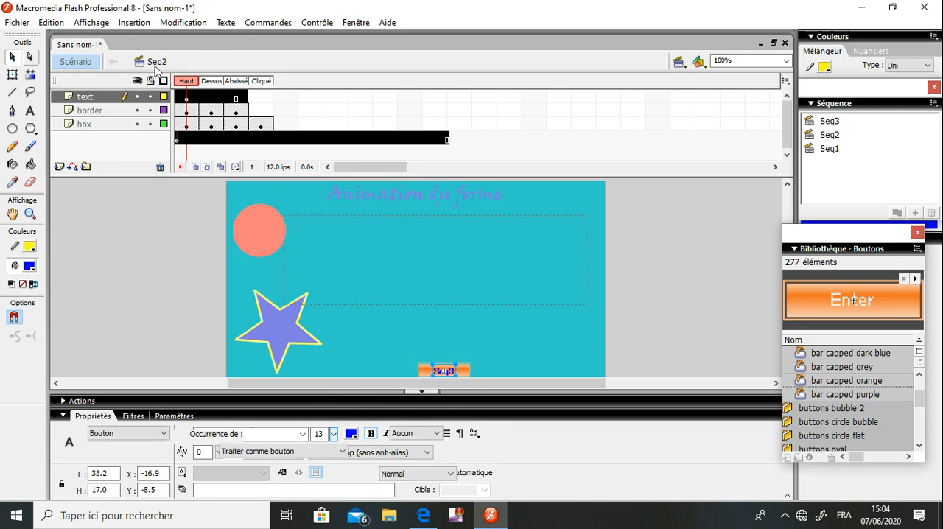
click(385, 245)
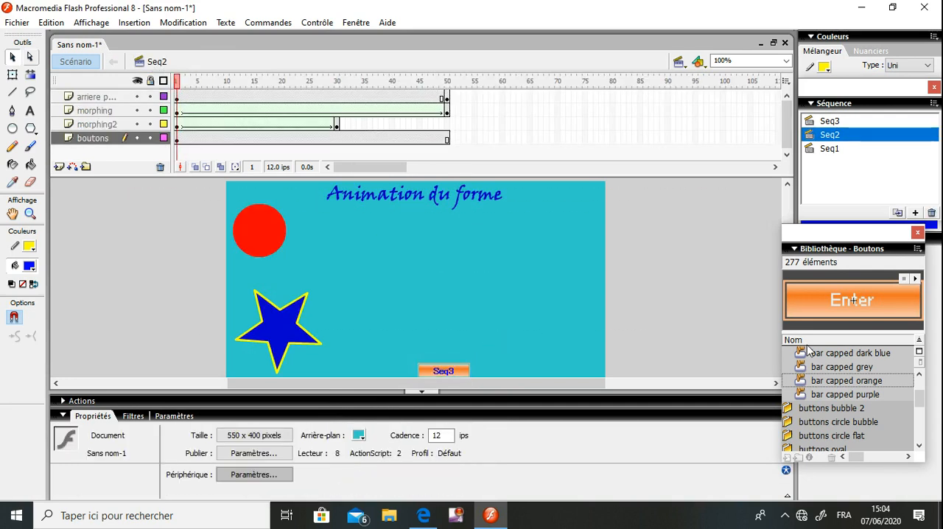
Move the button library aside and insert a keyframe at frame 50 of the boutons layer
drag(842, 239, 891, 227)
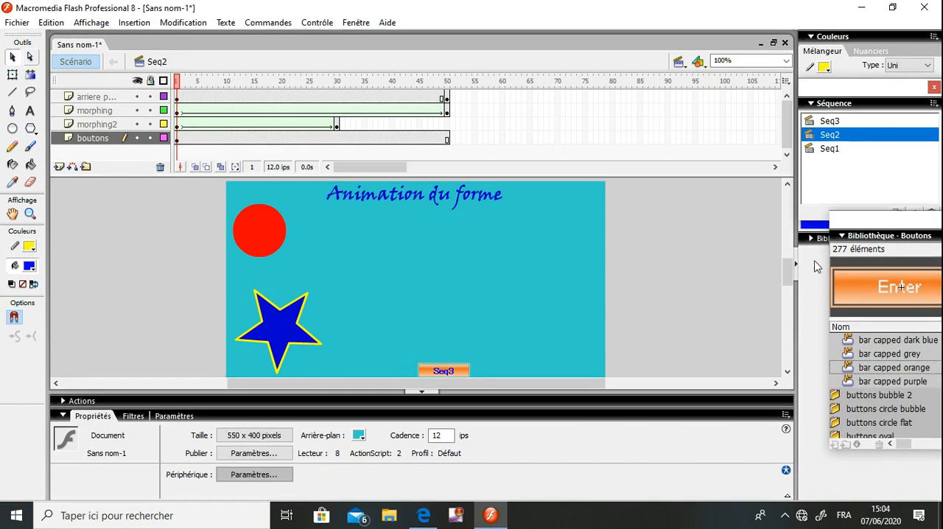
drag(788, 277, 788, 287)
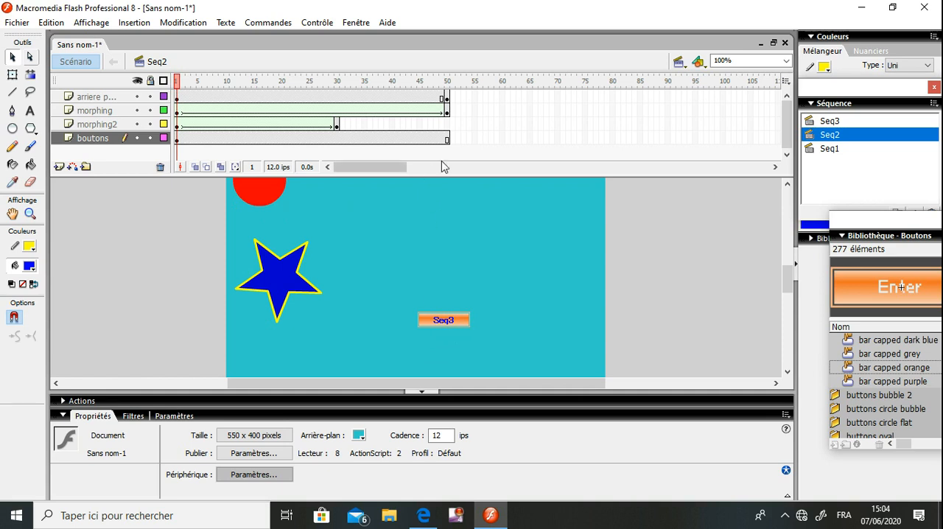
click(446, 138)
right_click(446, 138)
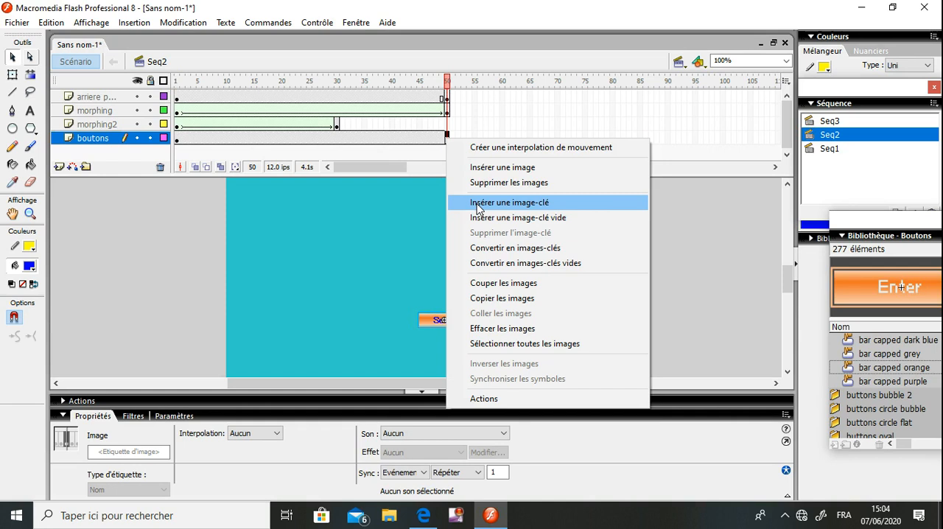
click(477, 208)
Add a goto timeline-control action to the Seq3 button on frame 1
click(177, 140)
click(195, 250)
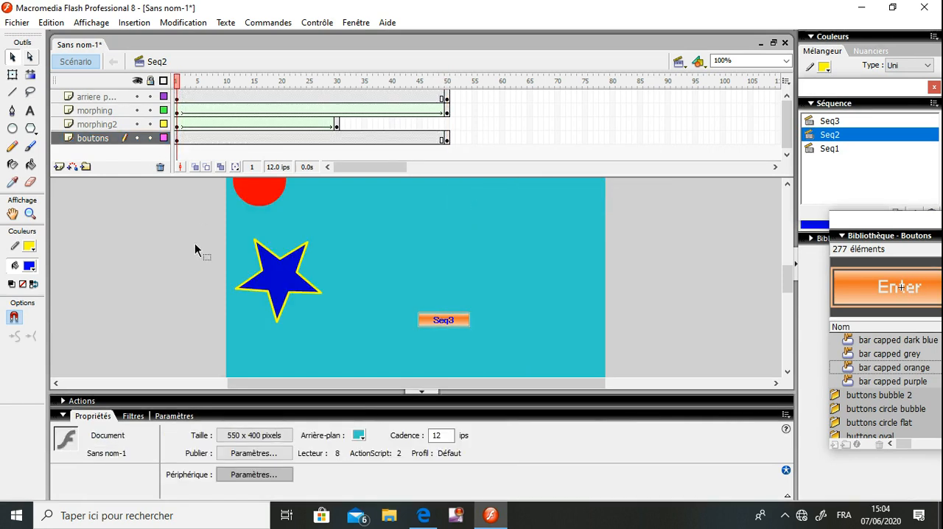
click(449, 320)
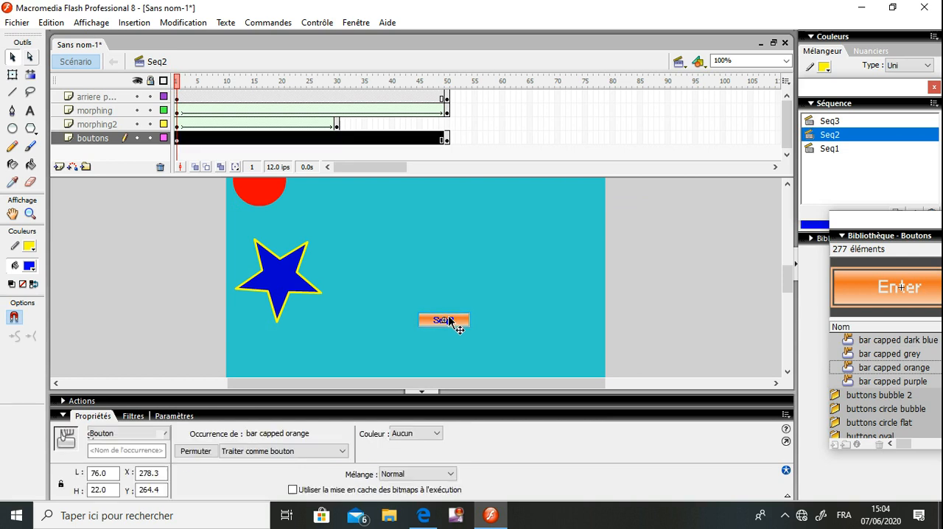
click(81, 400)
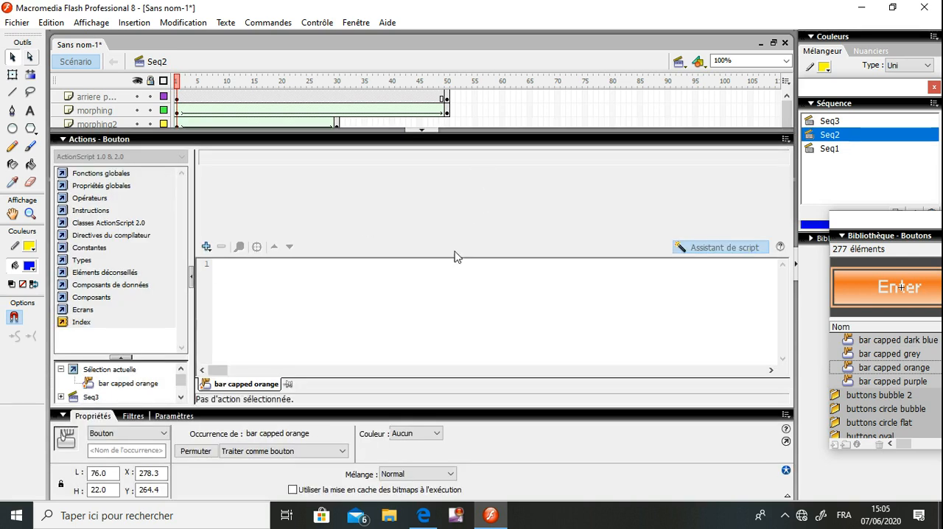
click(207, 248)
mouse_move(217, 265)
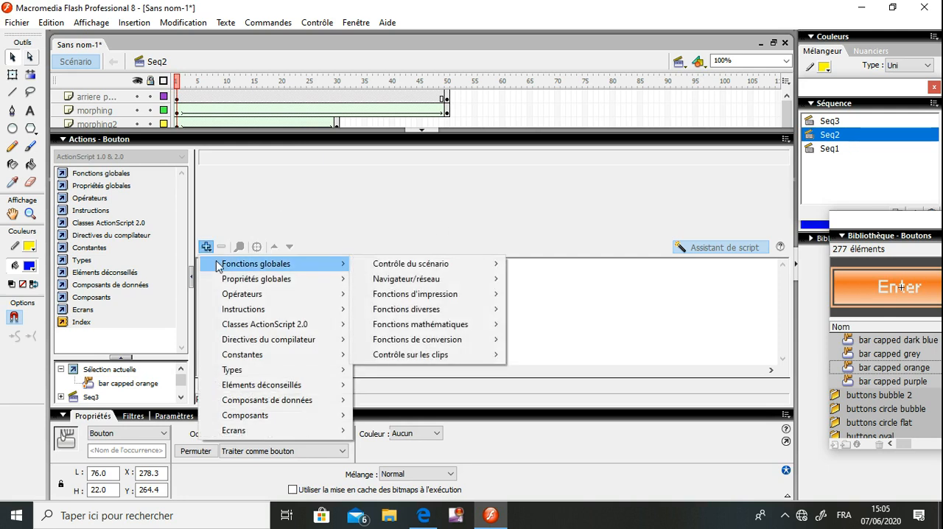
mouse_move(470, 263)
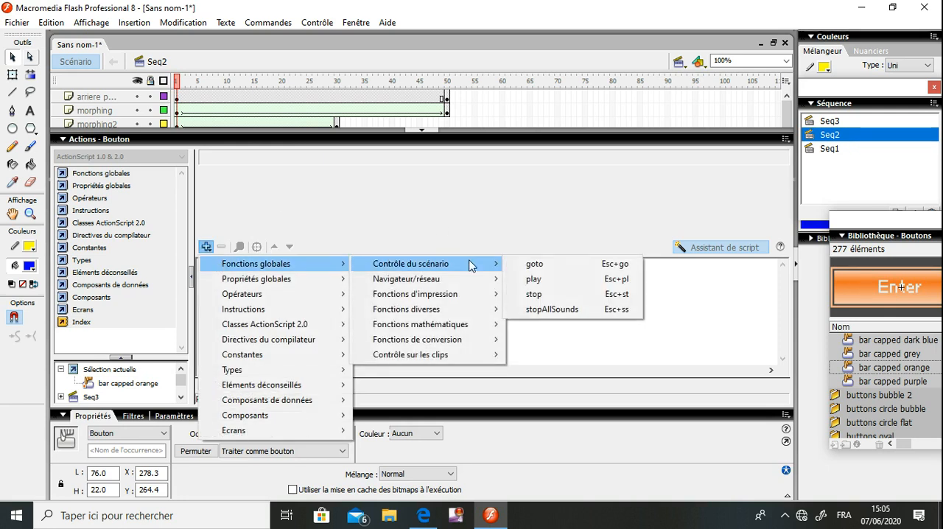
click(545, 266)
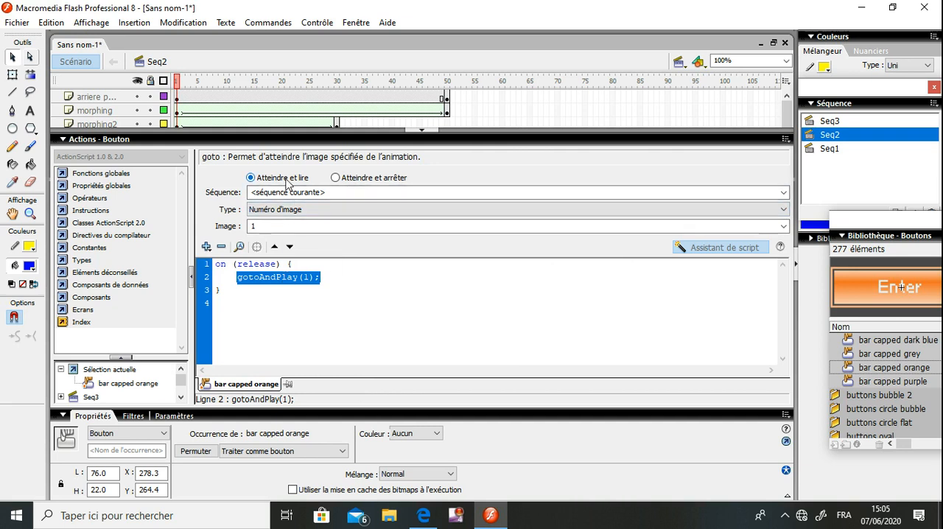
Try the goto action's "Atteindre et arrêter" mode, set it back to "Atteindre et lire", and start editing its target sequence
click(382, 181)
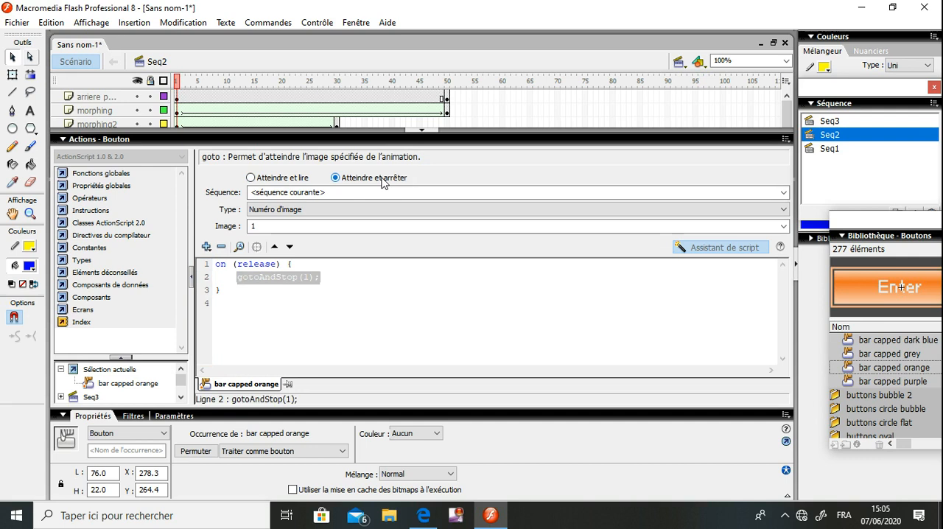
click(271, 181)
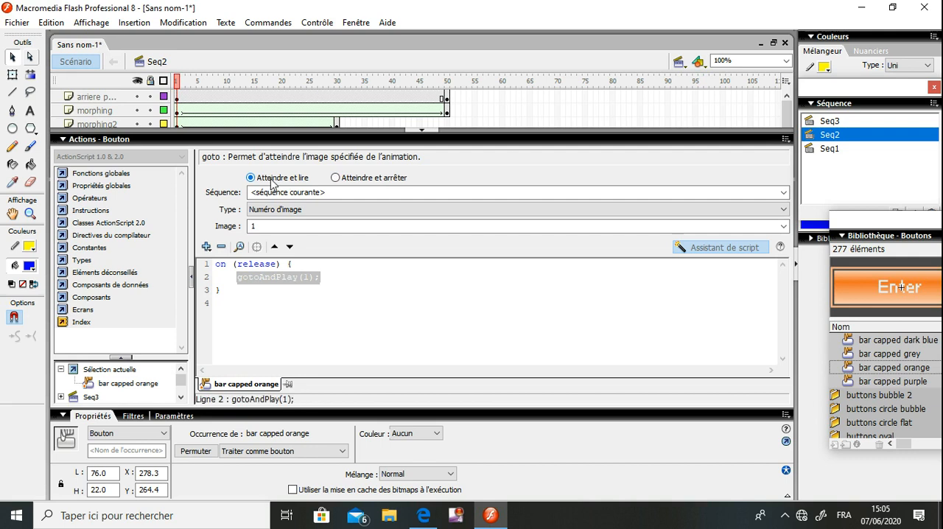
click(393, 192)
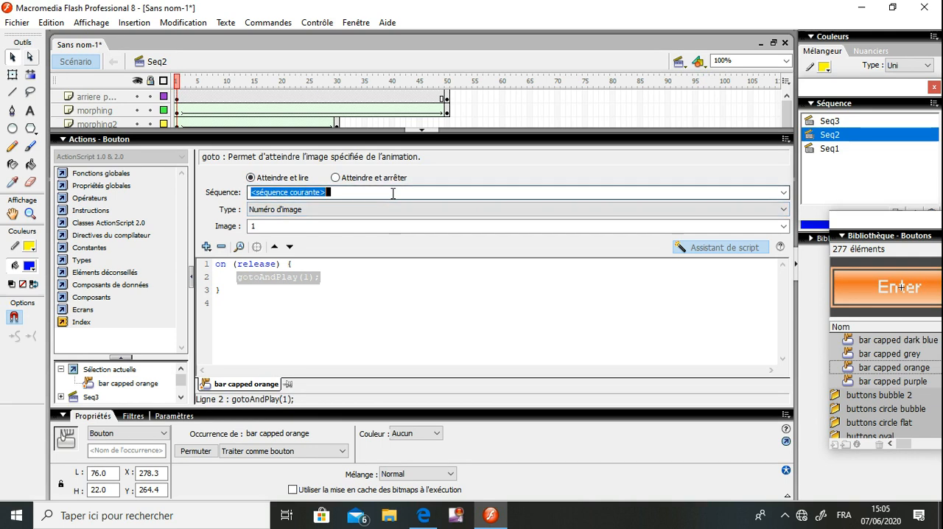
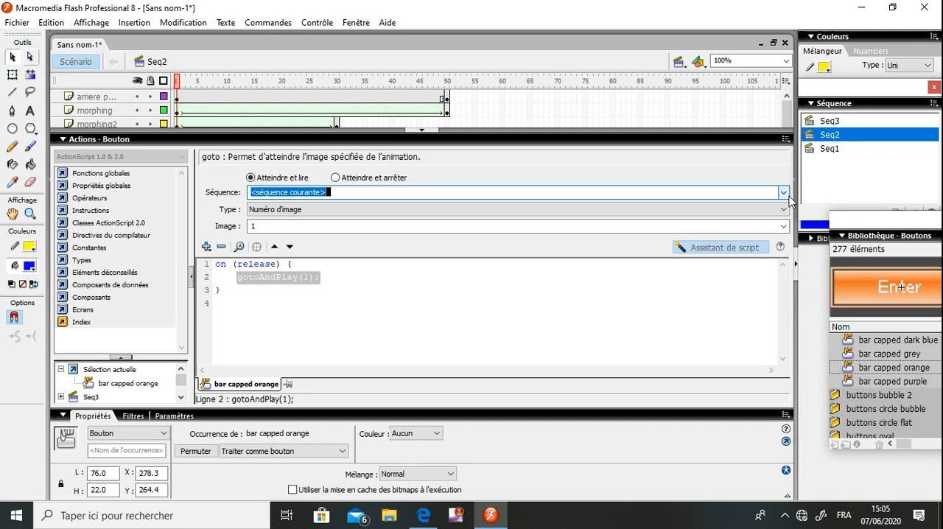
Point the Seq3 button's goto action to sequence Seq3, image 10, and collapse the actions editor
click(784, 193)
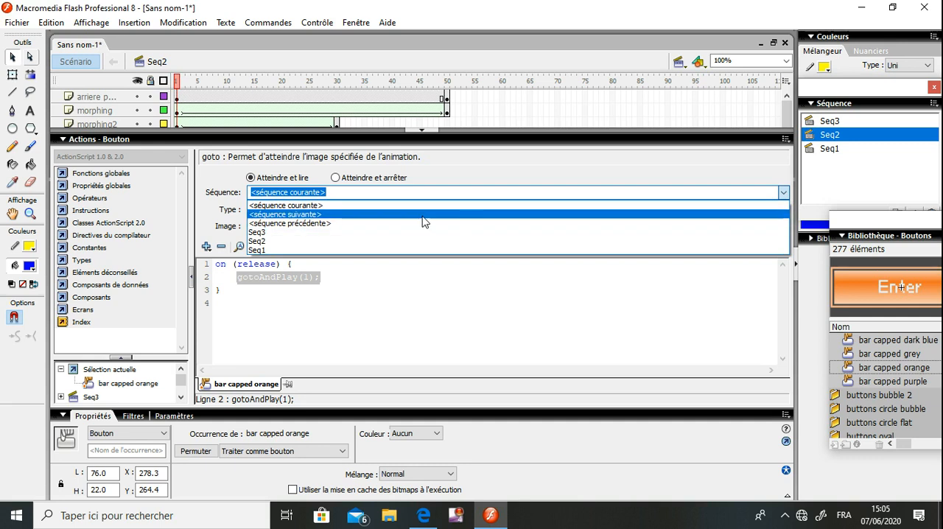
click(361, 233)
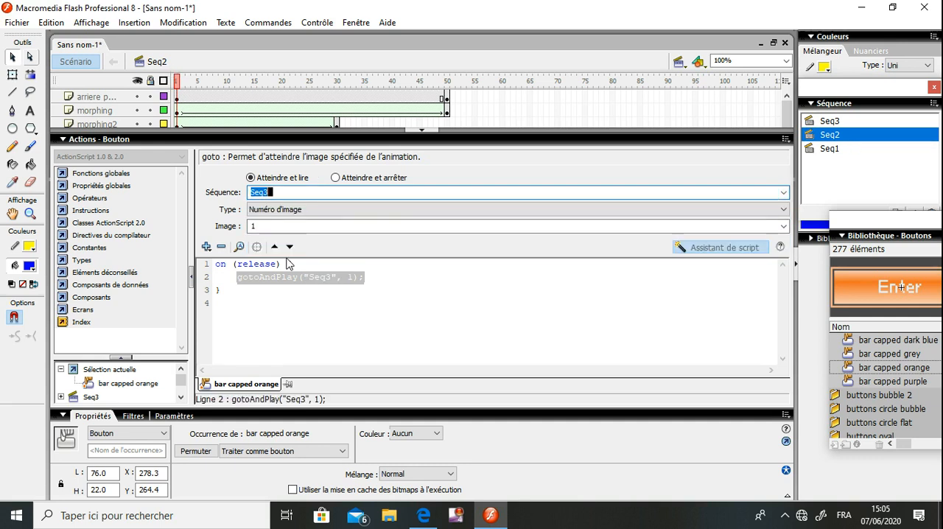
click(521, 226)
text(10)
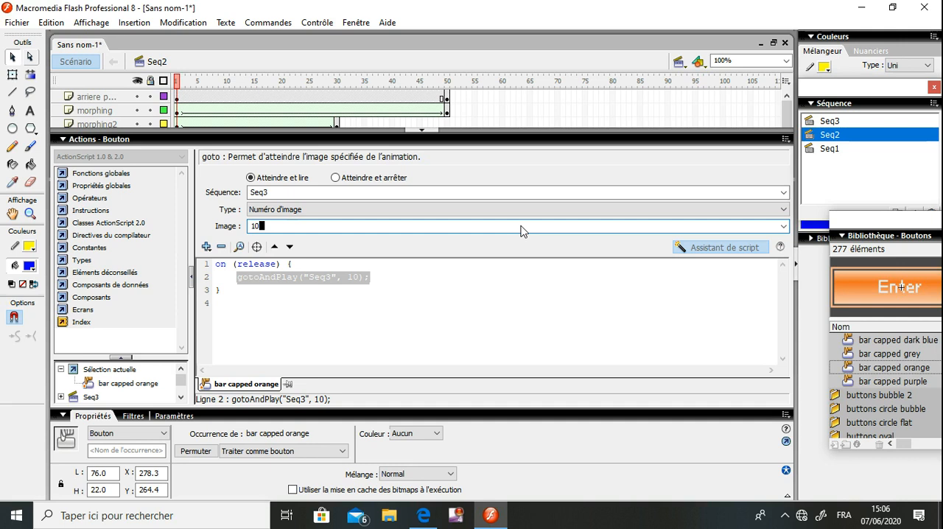
click(277, 265)
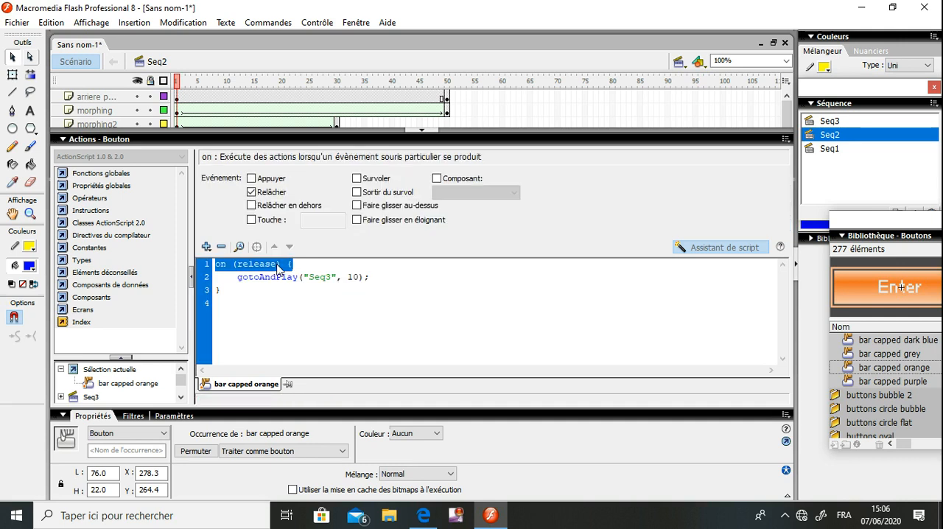
click(388, 140)
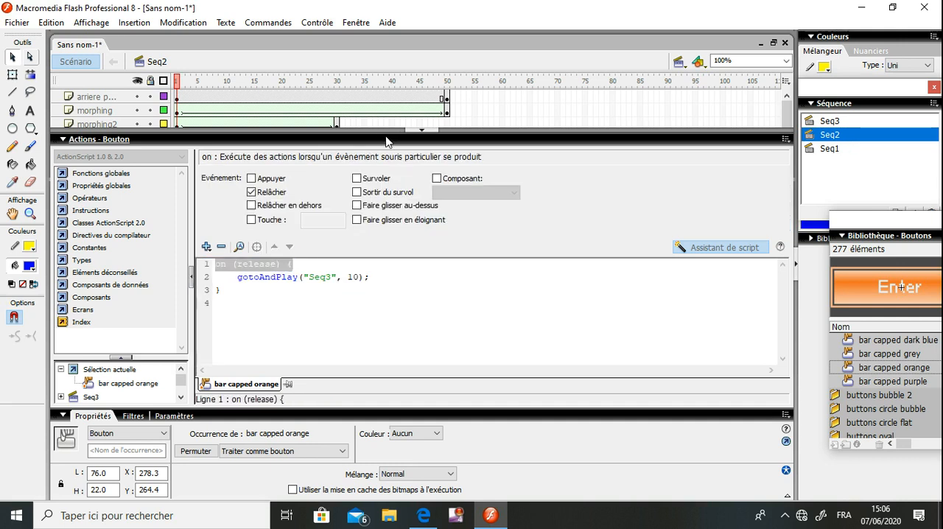
click(398, 210)
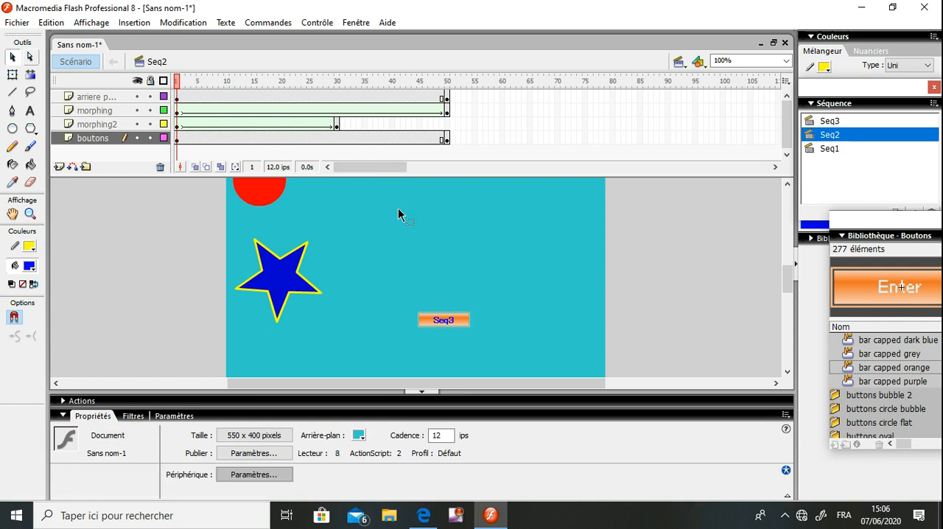
Test the movie, try the Seq3 button in the shape animation, and close the preview
key(ctrl+Return)
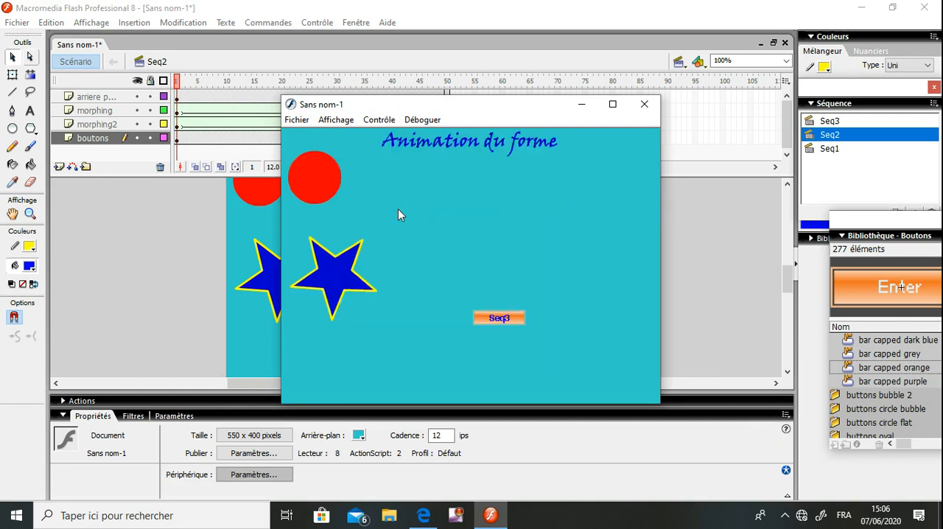
click(499, 318)
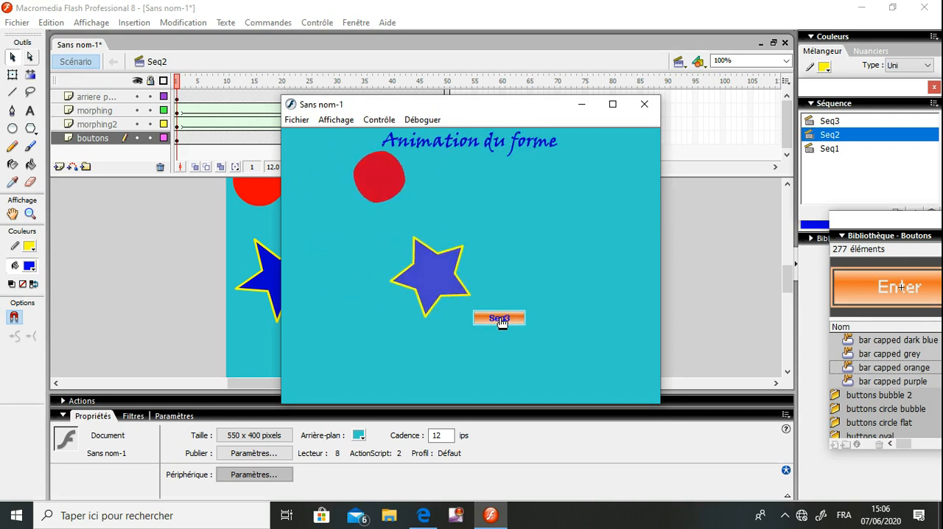
click(499, 319)
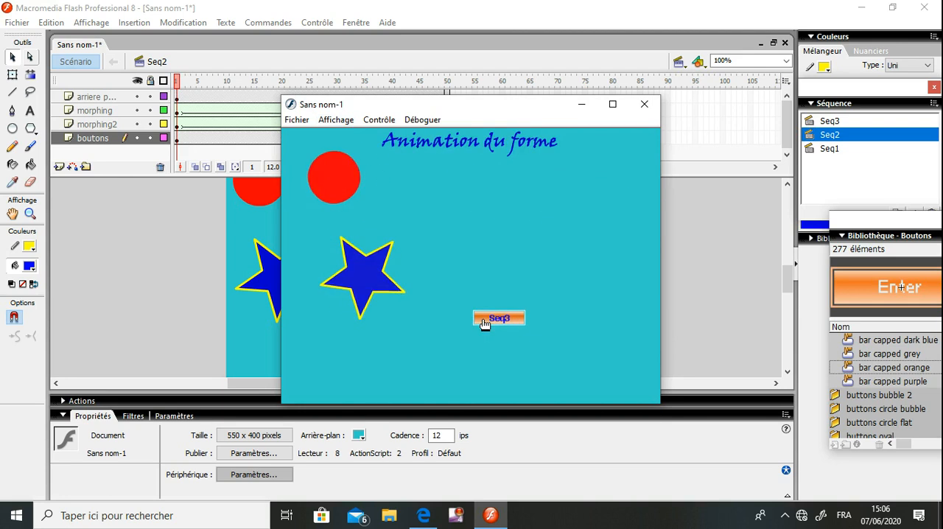
click(487, 320)
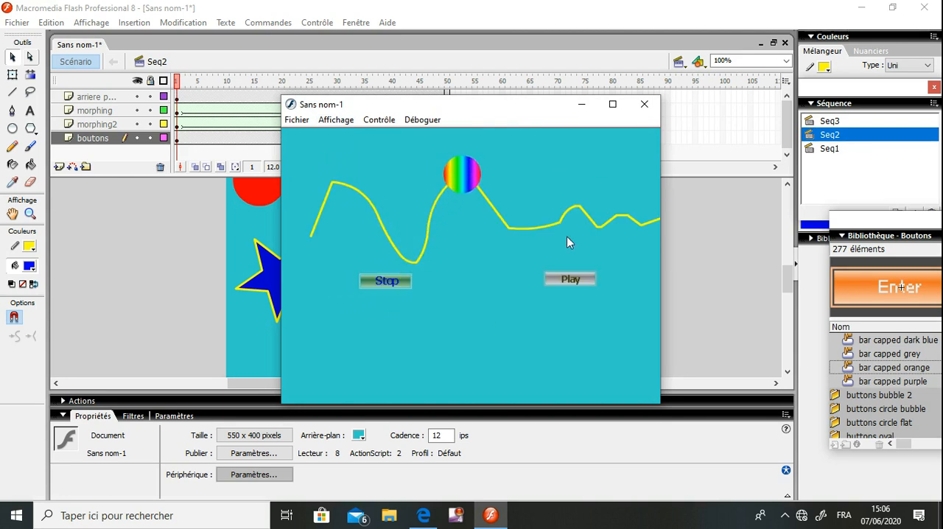
click(645, 105)
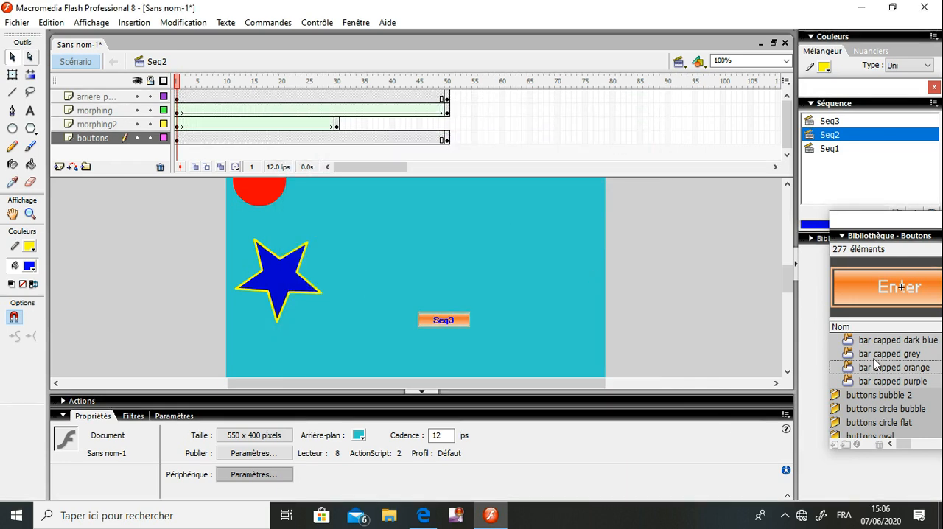
Change the Seq3 button's goto action to "Atteindre et arrêter" at image 20 of Seq3
click(446, 324)
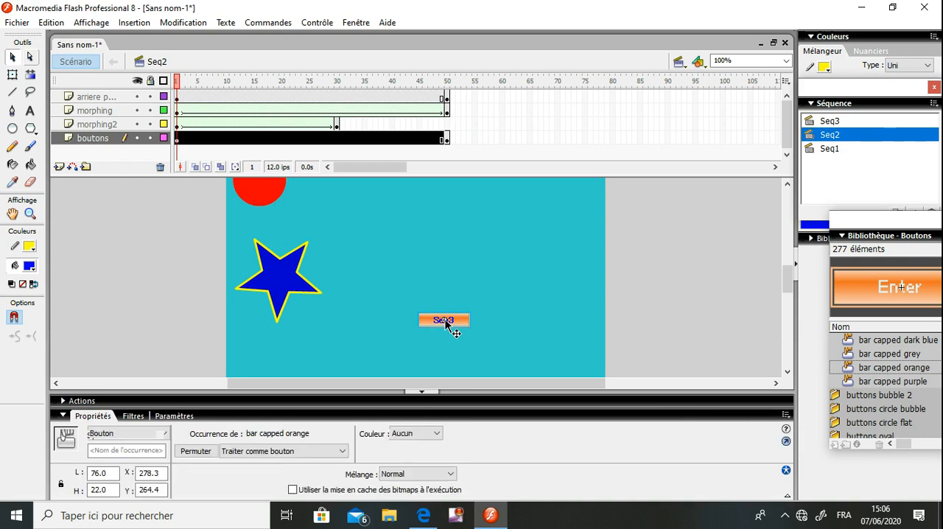
click(132, 399)
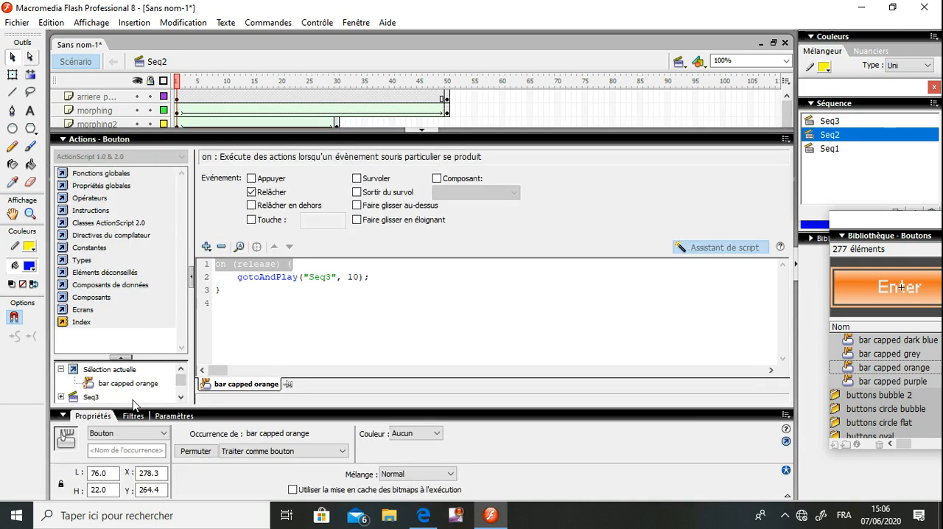
click(313, 278)
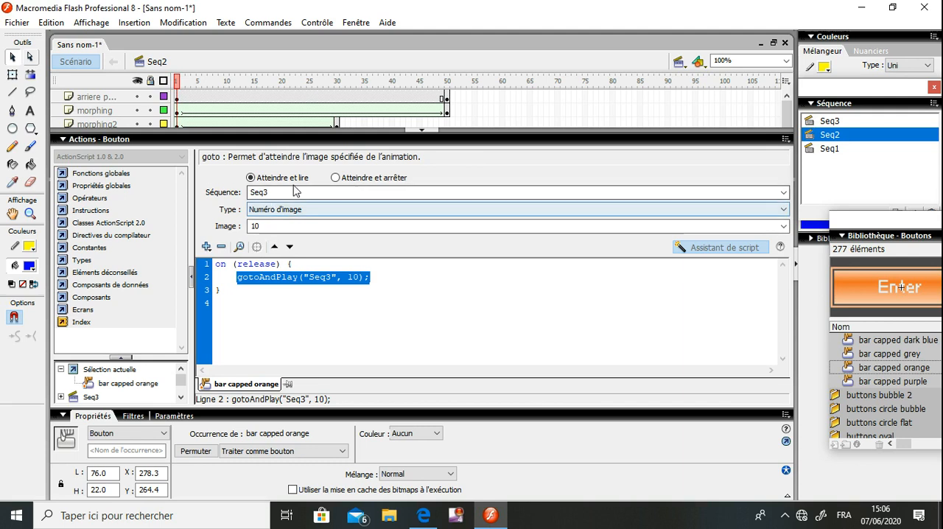
click(343, 181)
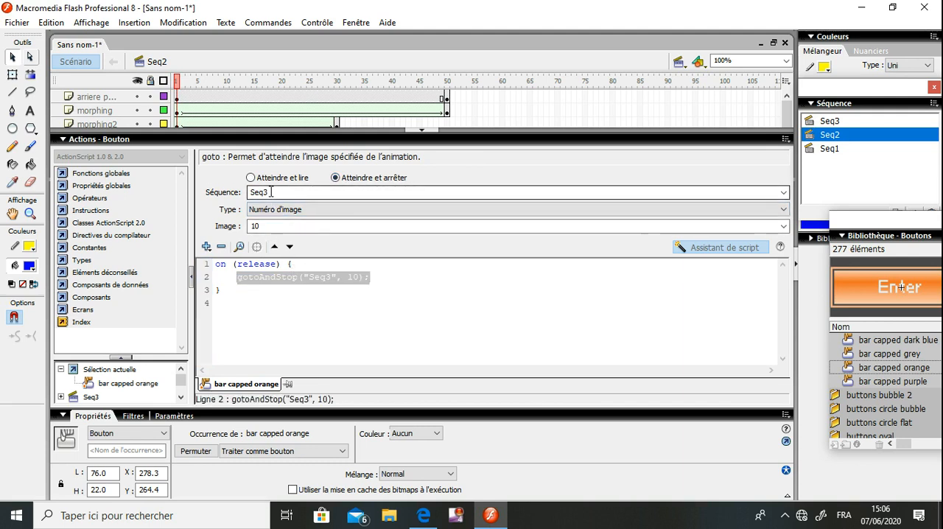
click(291, 224)
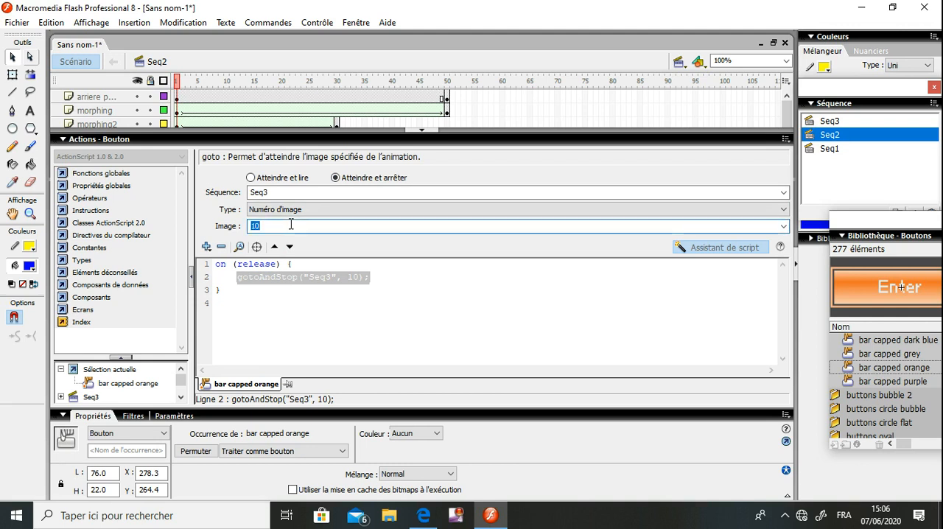
text(20)
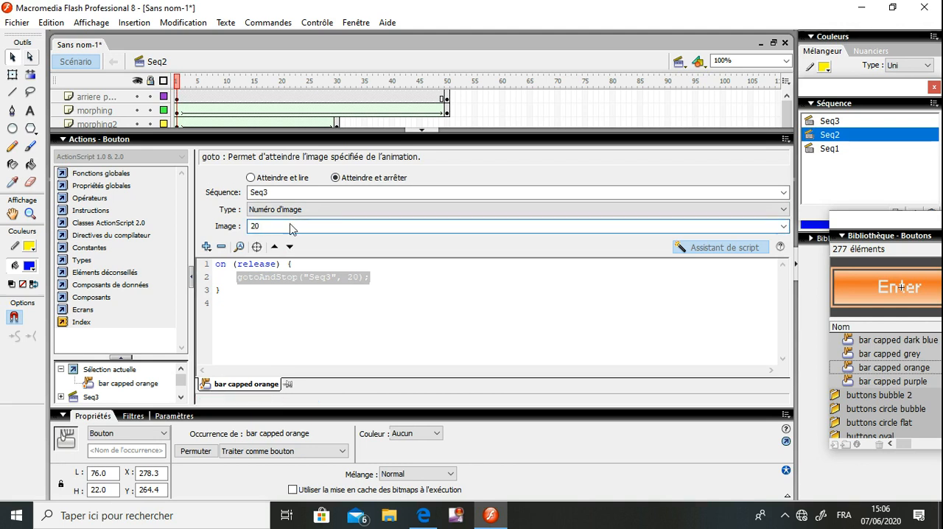
click(442, 140)
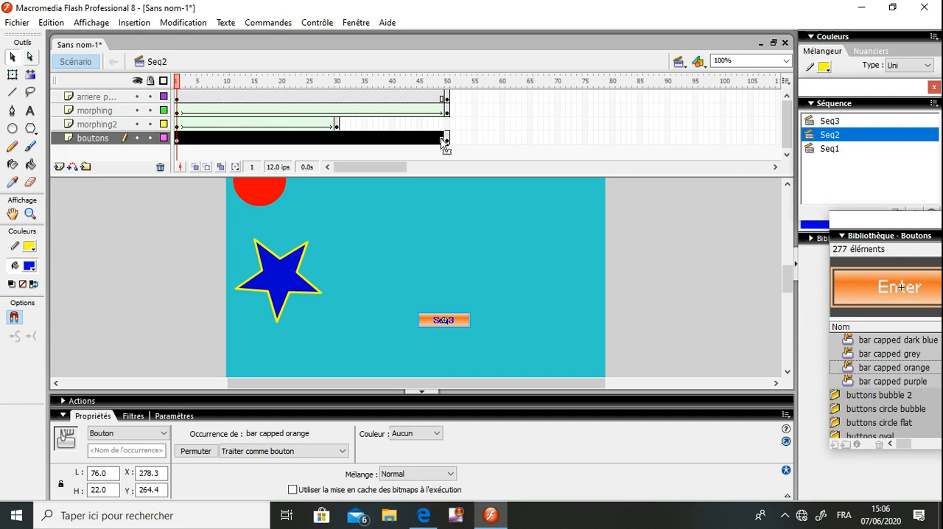
Test the movie again to check where the Seq3 button stops playback, and close the preview
key(ctrl+Return)
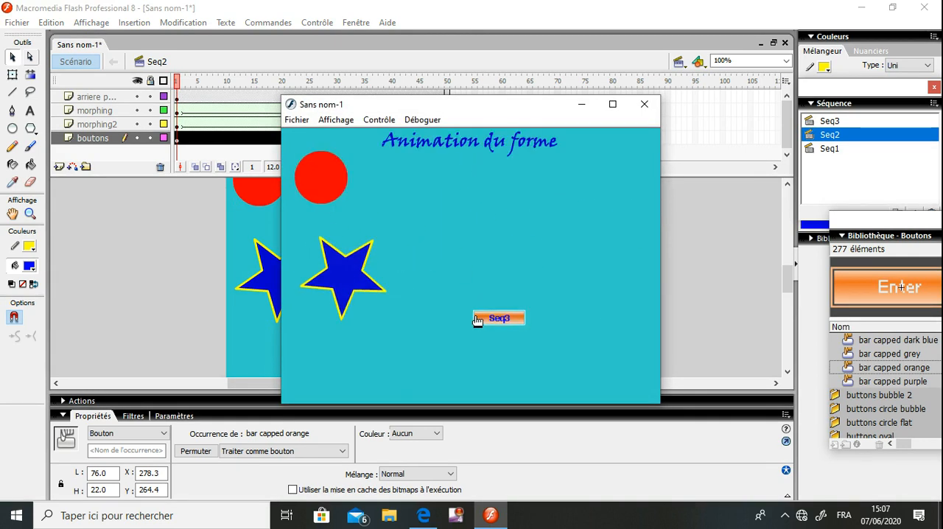
click(496, 318)
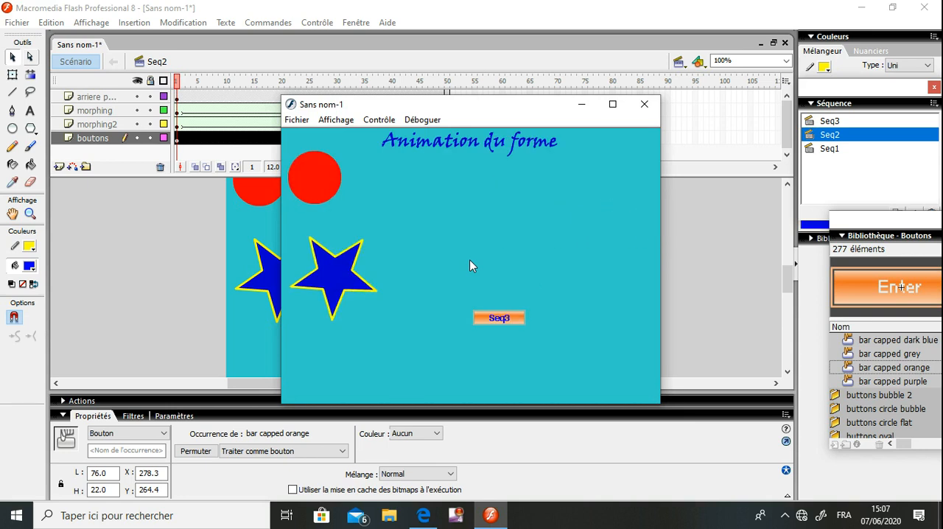
click(498, 322)
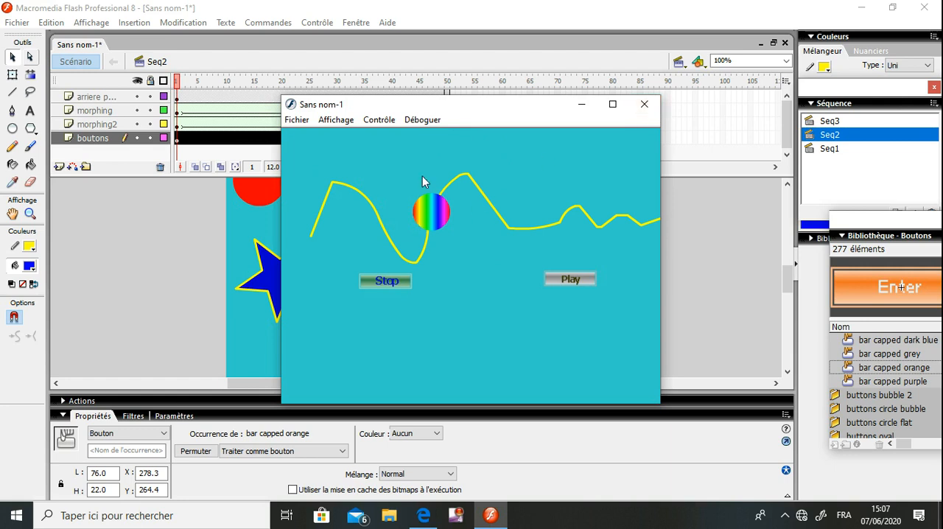
click(644, 108)
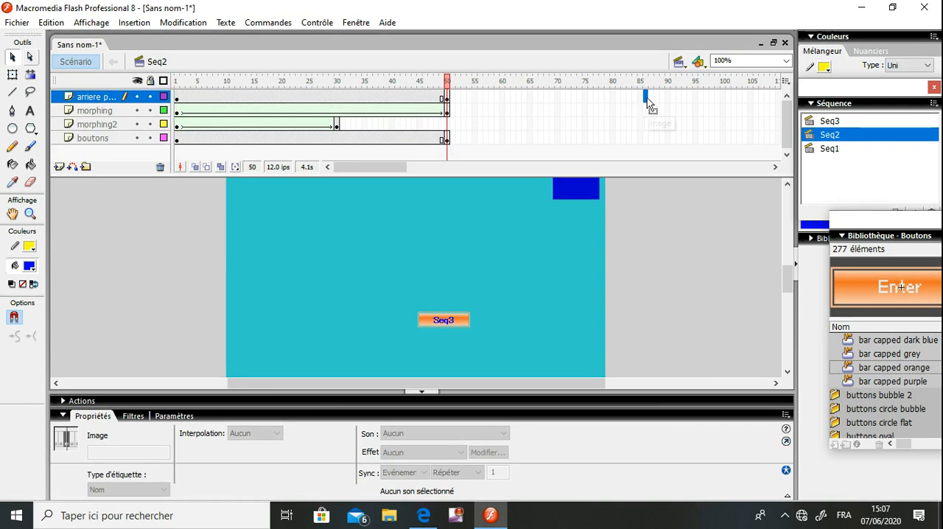
Examine frame 20 of scene Seq3, visit scene Seq2, and return to Seq3
click(678, 62)
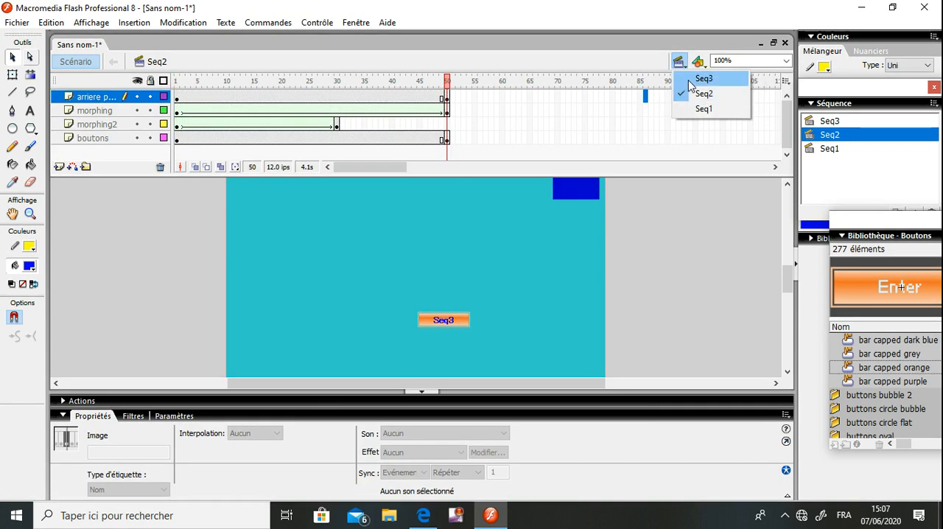
click(710, 78)
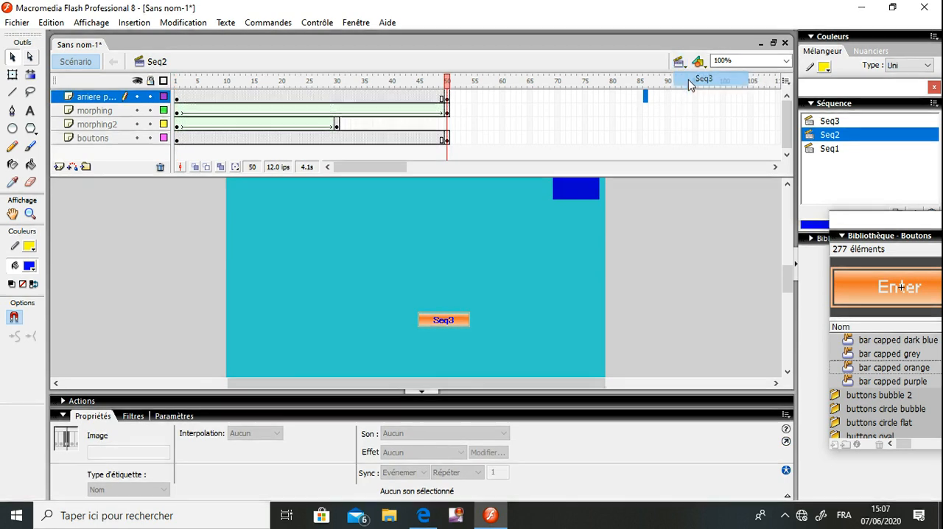
click(283, 96)
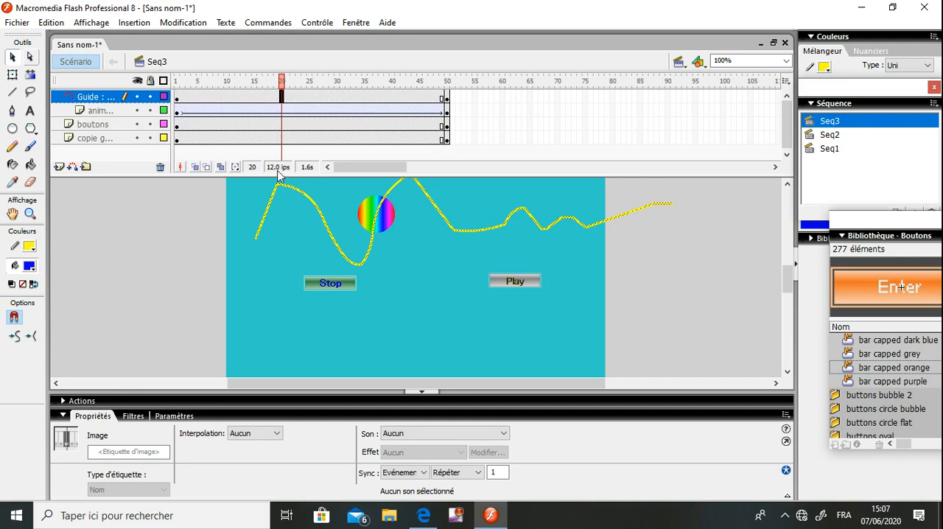
click(252, 349)
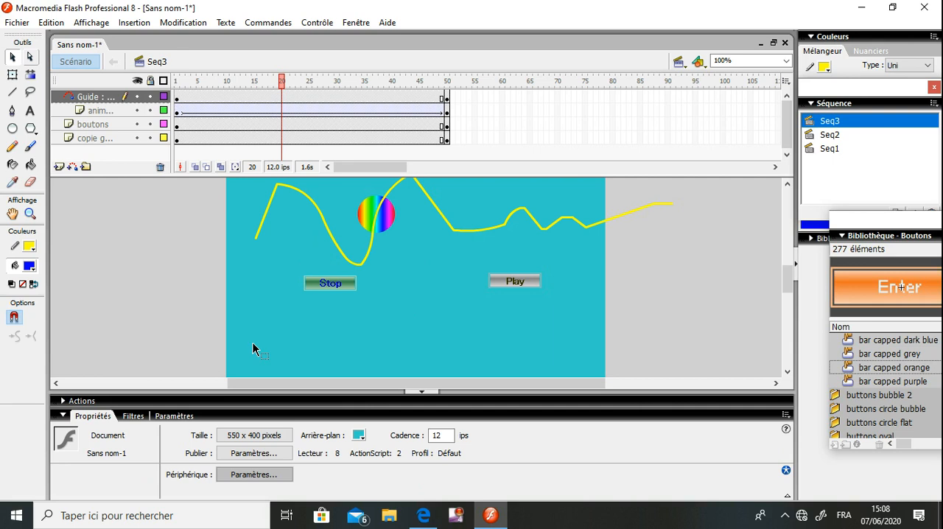
click(678, 65)
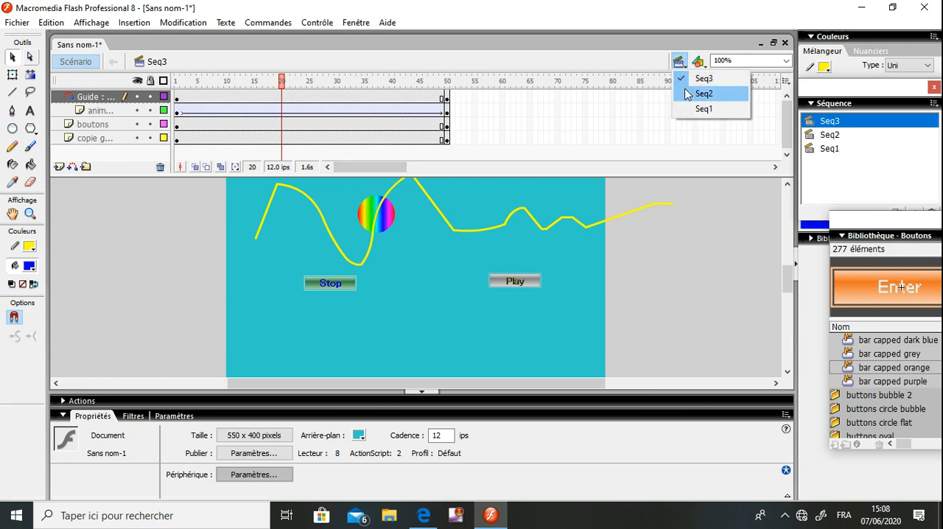
click(685, 94)
click(679, 62)
click(685, 76)
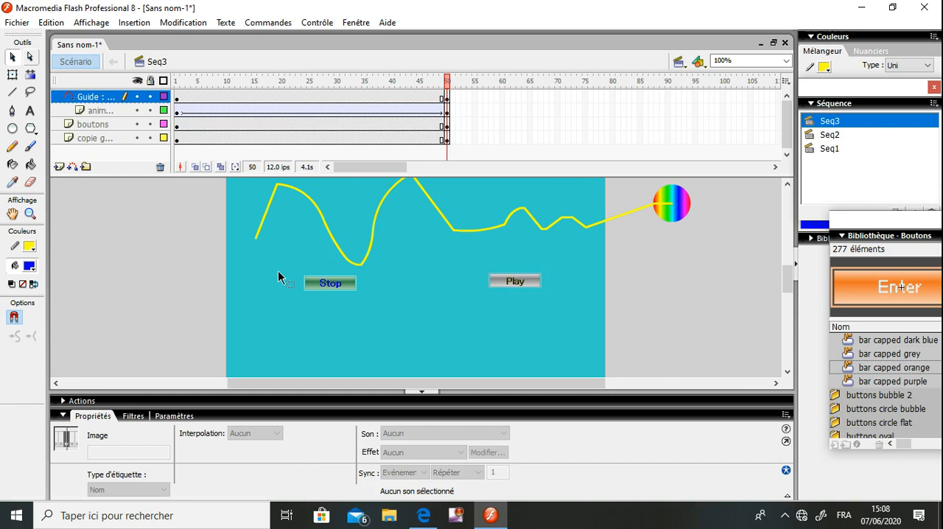
Insert a new scene after Seq3 and rename it seq4
click(136, 26)
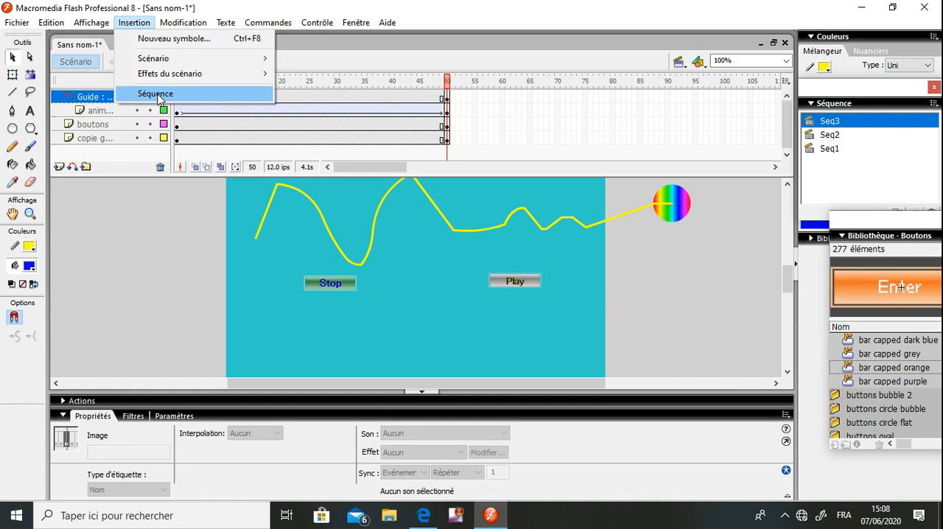
click(156, 94)
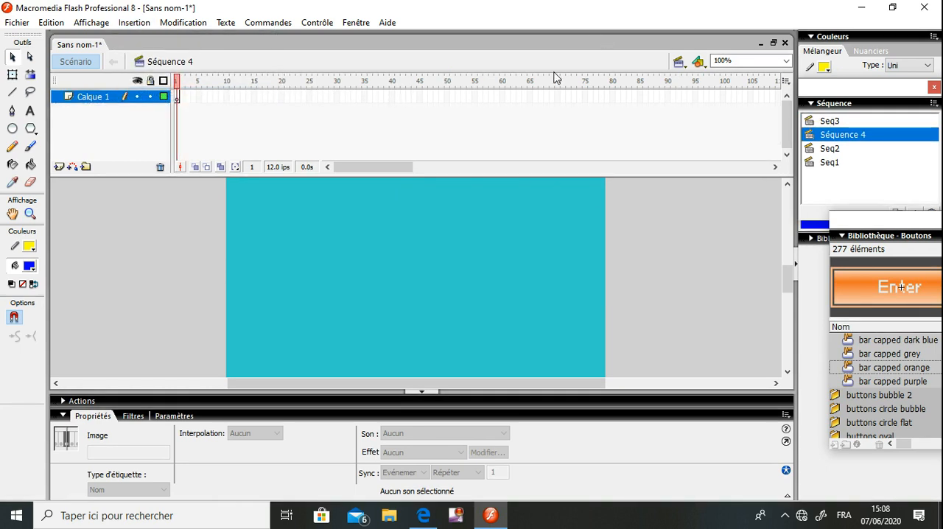
double_click(844, 140)
text(eq4)
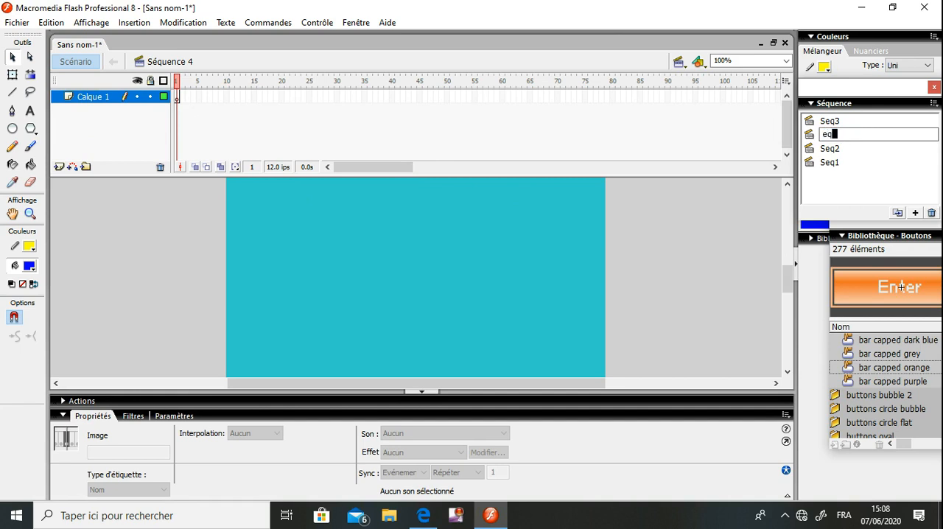
key(BackSpace)
key(BackSpace)
key(BackSpace)
text(seq)
click(623, 271)
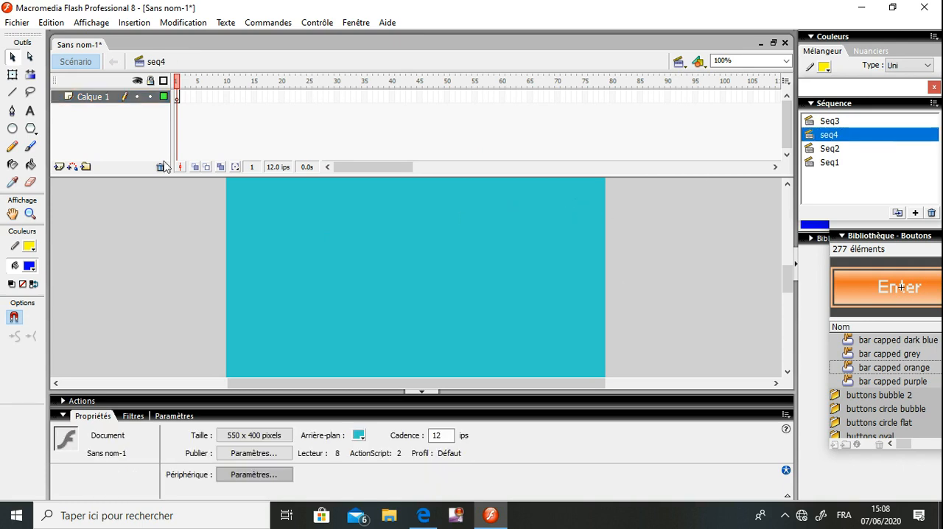
Add a motion guide layer above Calque 1 and draw a yellow descending staircase path on it with the Line tool
click(72, 167)
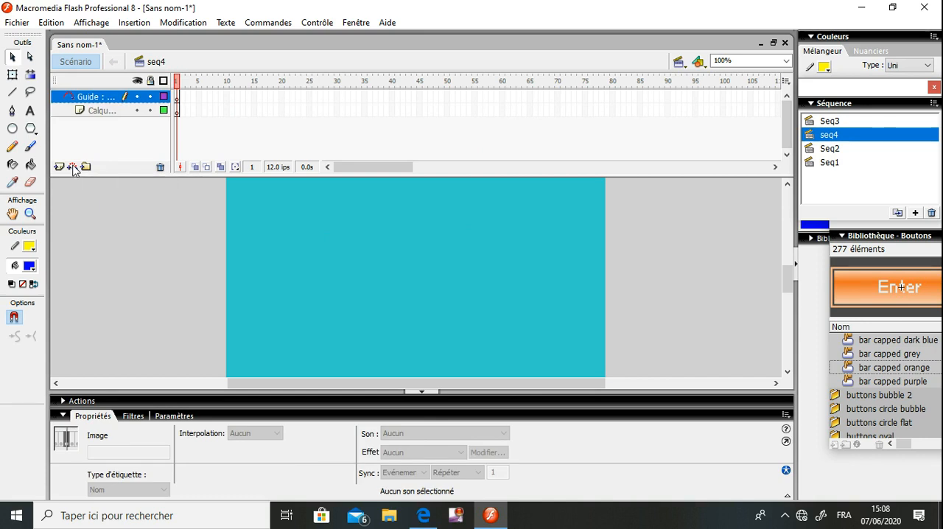
click(97, 94)
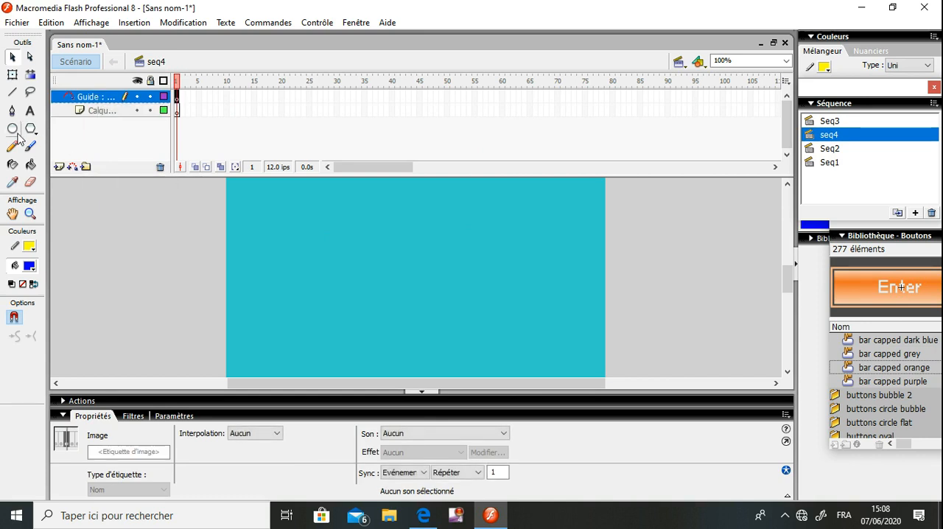
click(12, 92)
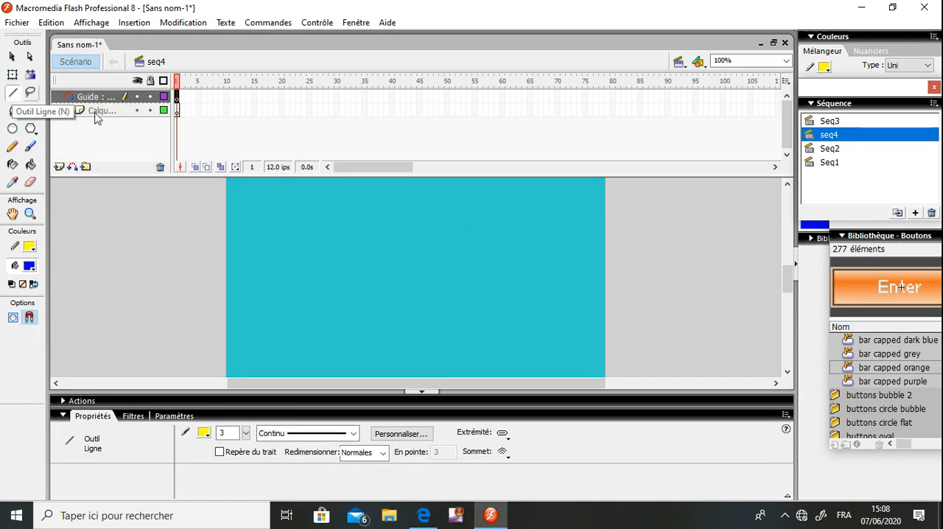
drag(260, 208, 310, 210)
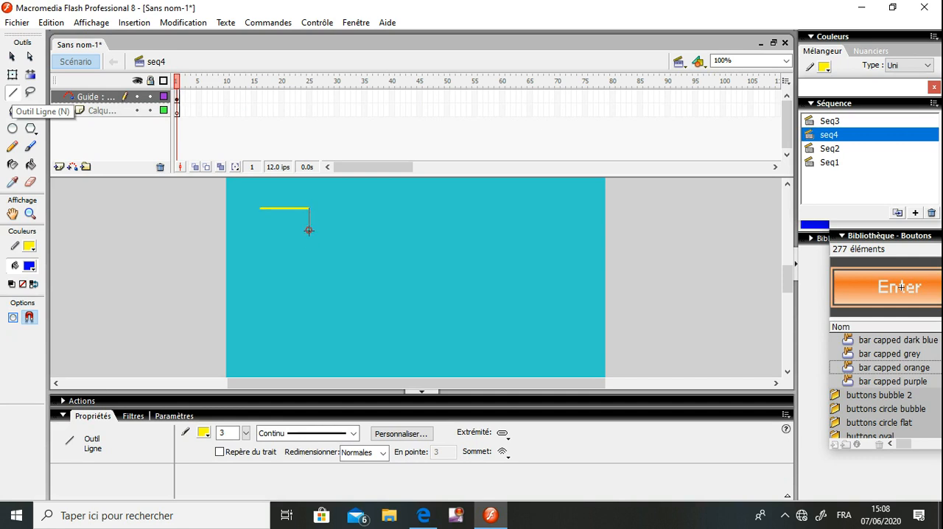
mouse_move(310, 259)
mouse_down()
mouse_move(359, 260)
mouse_move(360, 301)
mouse_move(414, 298)
mouse_move(415, 347)
mouse_move(478, 345)
mouse_move(478, 383)
mouse_up()
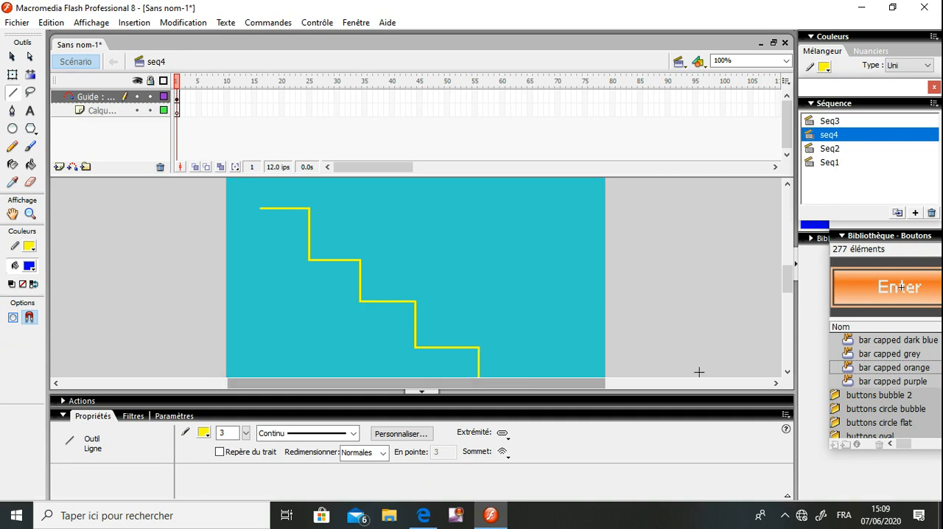
drag(784, 287, 784, 296)
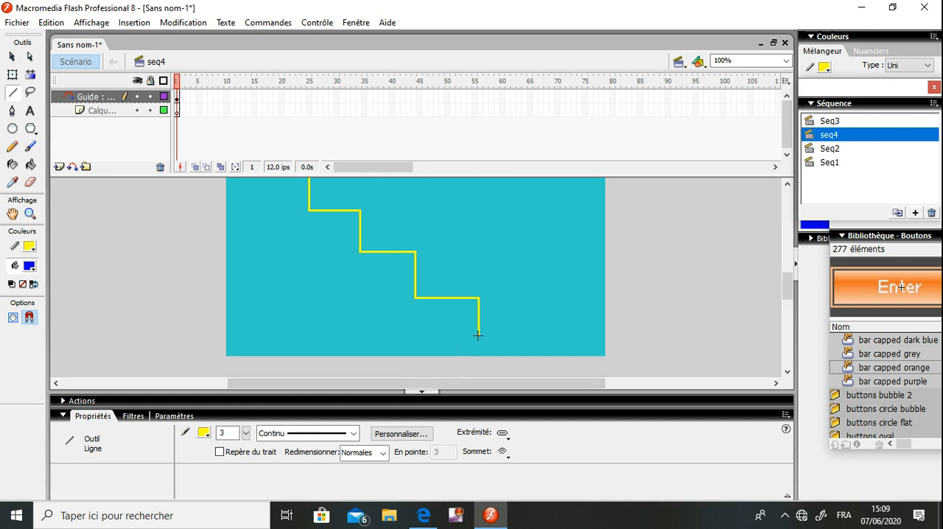
drag(480, 336, 528, 335)
Select the entire staircase path and move it up and slightly left on the stage
drag(790, 281, 789, 268)
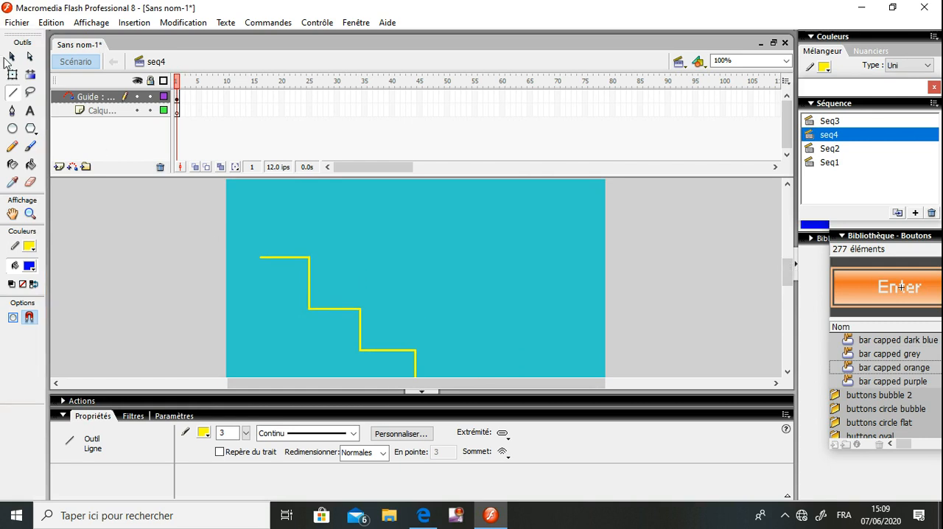
click(12, 57)
drag(240, 230, 521, 390)
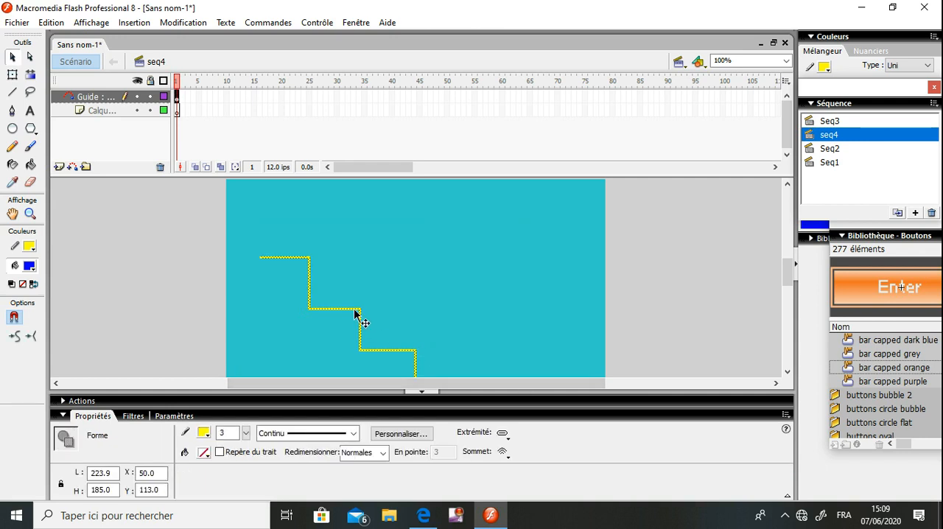
drag(354, 313, 343, 255)
click(534, 273)
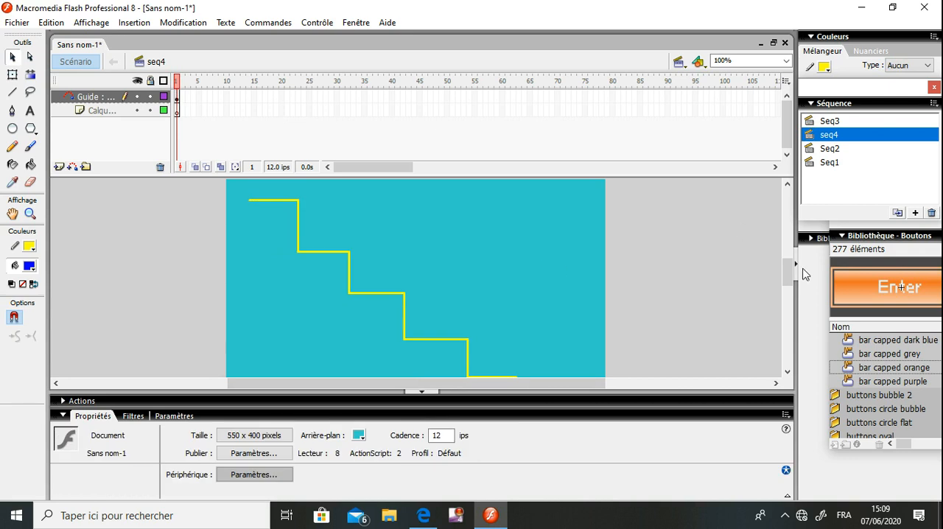
mouse_move(787, 271)
mouse_down()
mouse_move(787, 284)
mouse_move(787, 270)
mouse_up()
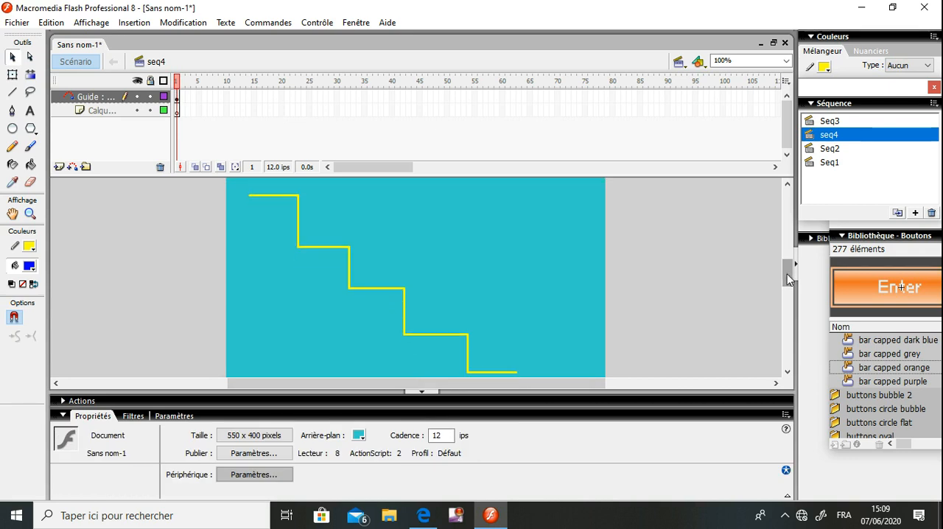
Insert a keyframe at frame 40 of the guide layer
click(392, 97)
right_click(392, 98)
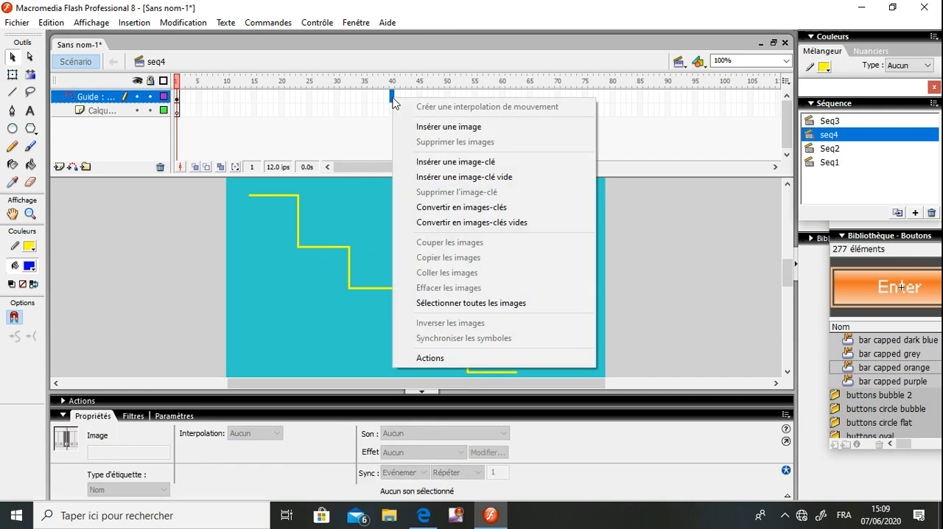
click(444, 162)
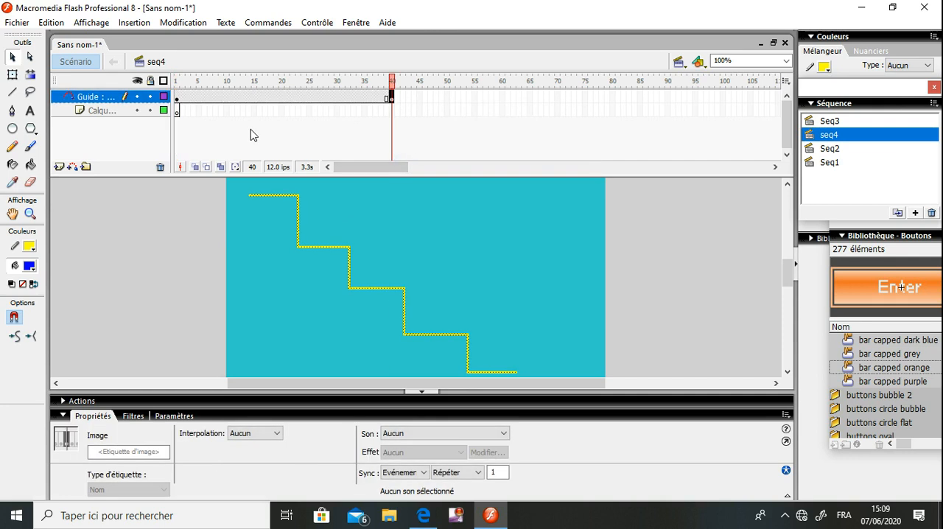
Rename the layer under the guide as animat
click(176, 111)
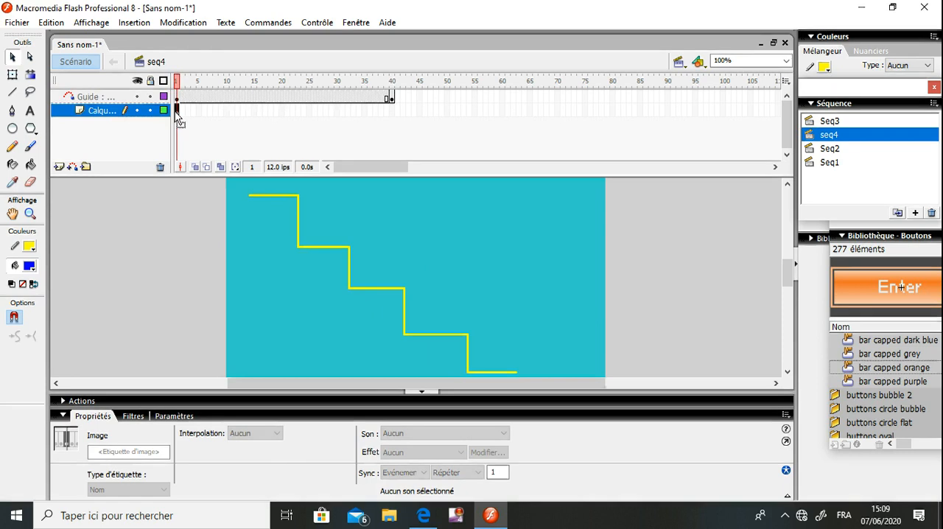
double_click(102, 113)
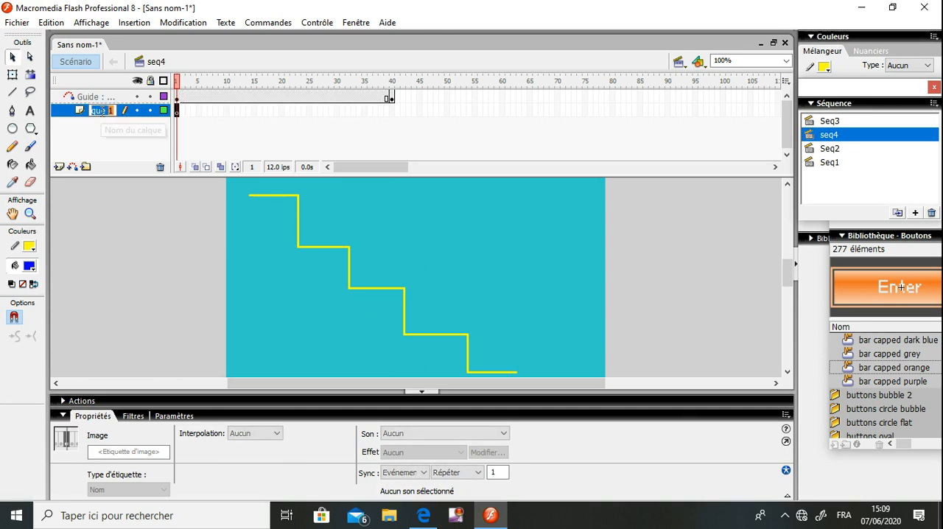
text(an)
text(ima)
drag(107, 113, 171, 118)
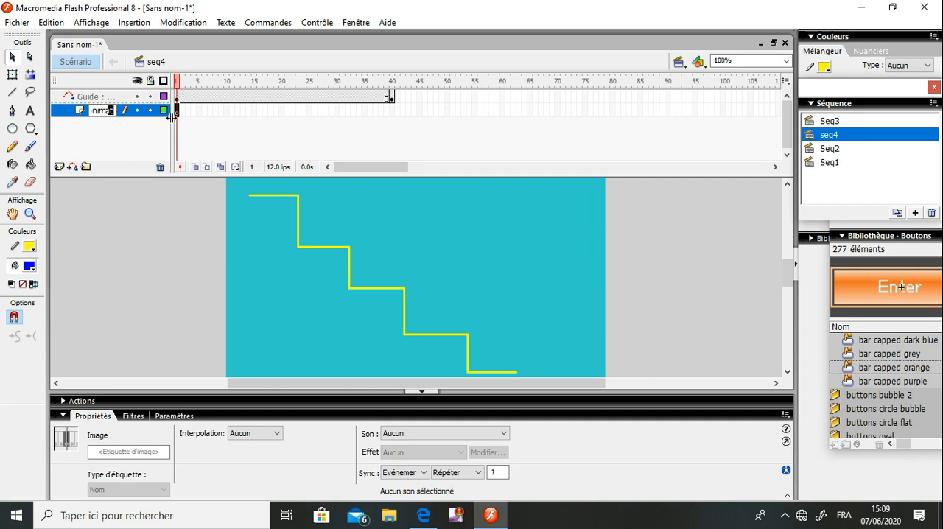
click(180, 120)
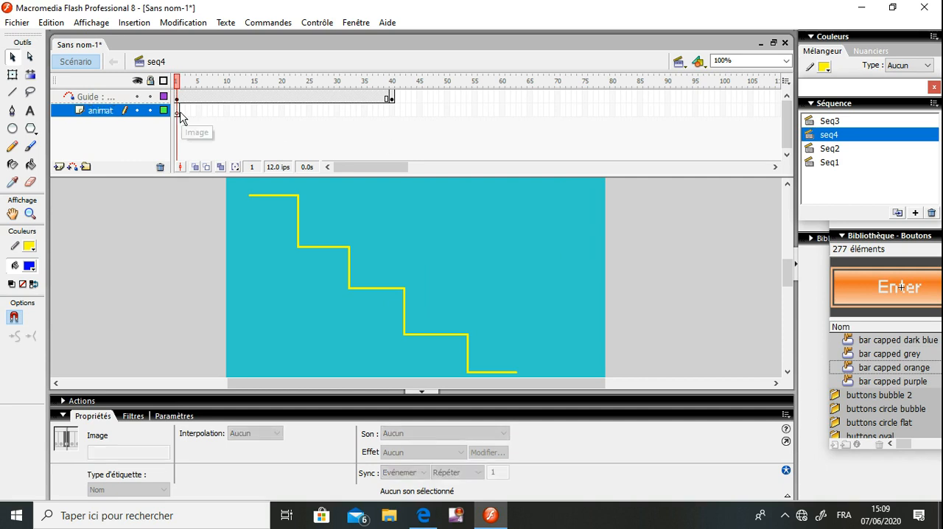
Open the document's library and place the ballon clip at the start of the staircase path in frame 1 of the animat layer
click(176, 112)
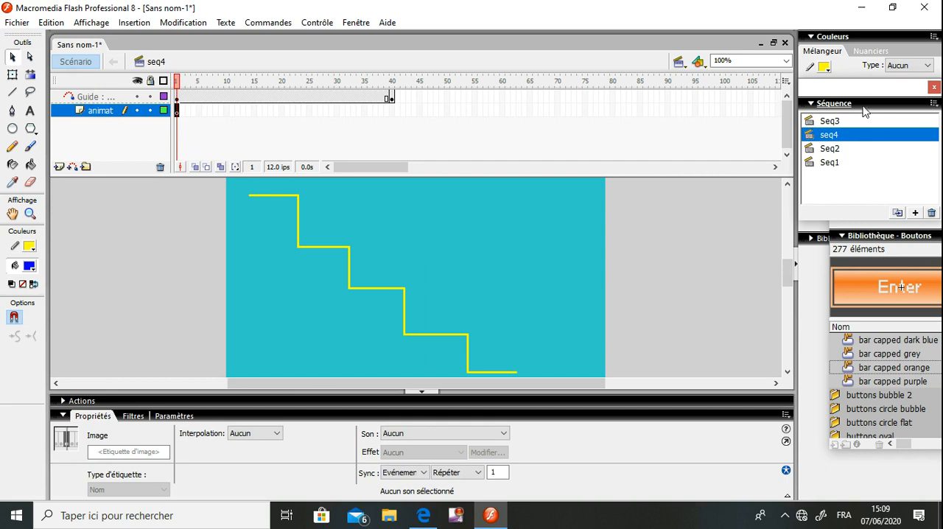
click(874, 238)
click(874, 237)
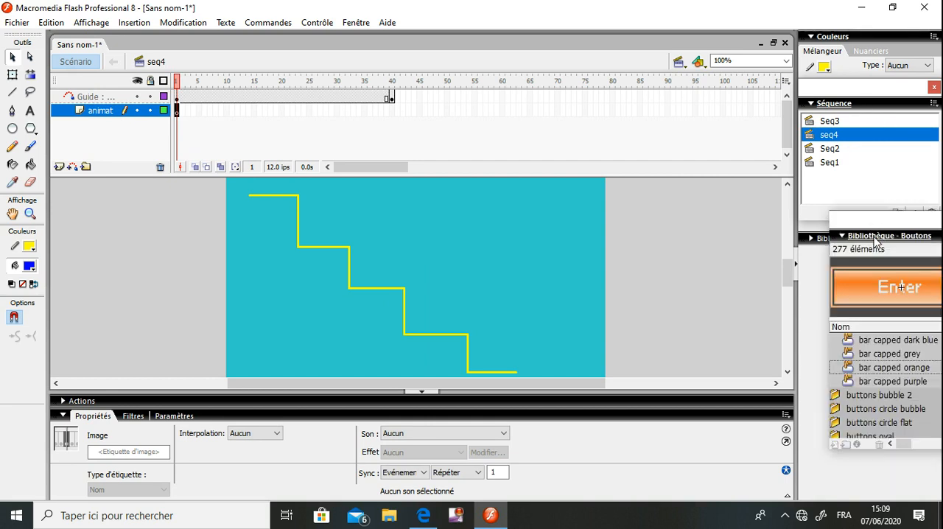
click(825, 240)
drag(875, 226, 746, 30)
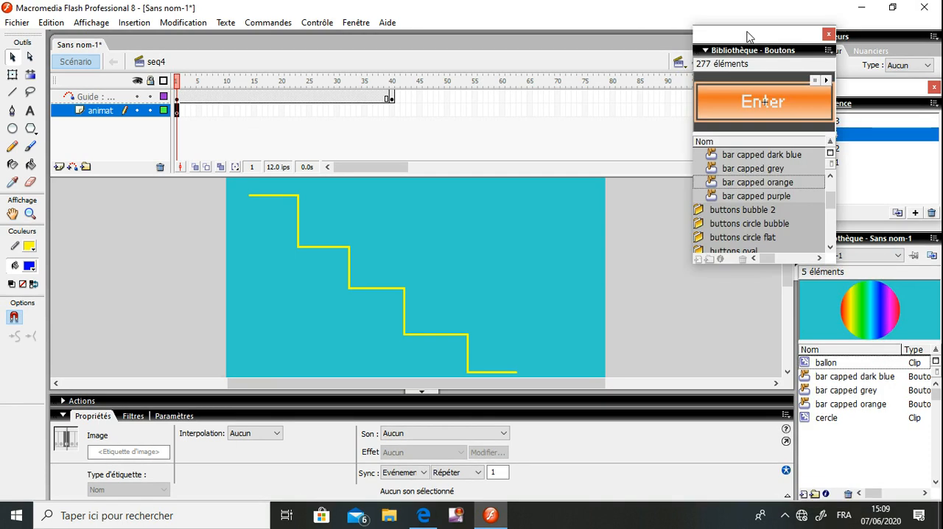
drag(875, 313, 256, 205)
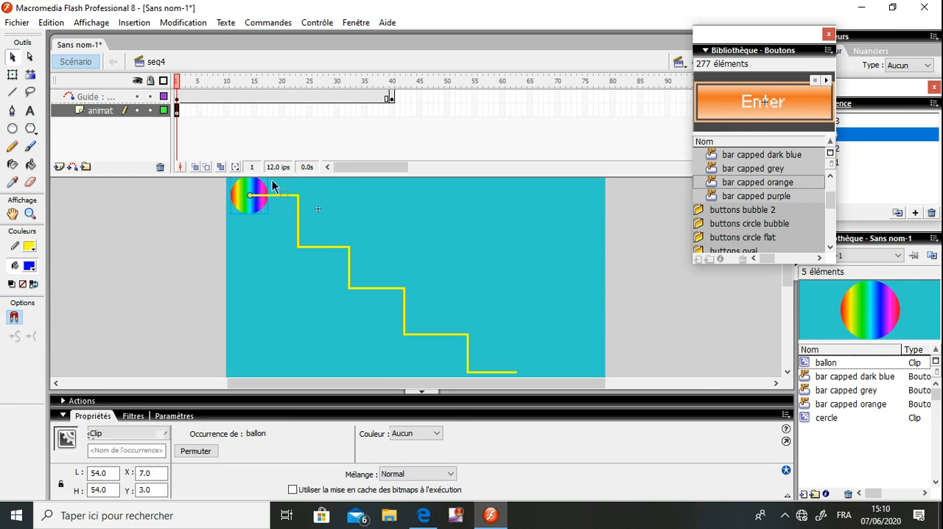
Insert a keyframe at frame 40 of the animat layer and place a ballon instance at the lower end of the path
click(392, 111)
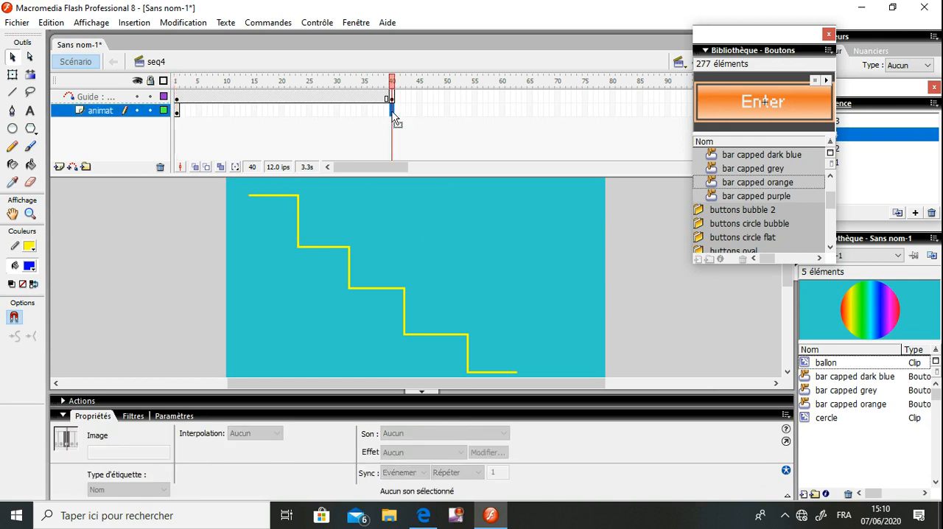
right_click(391, 111)
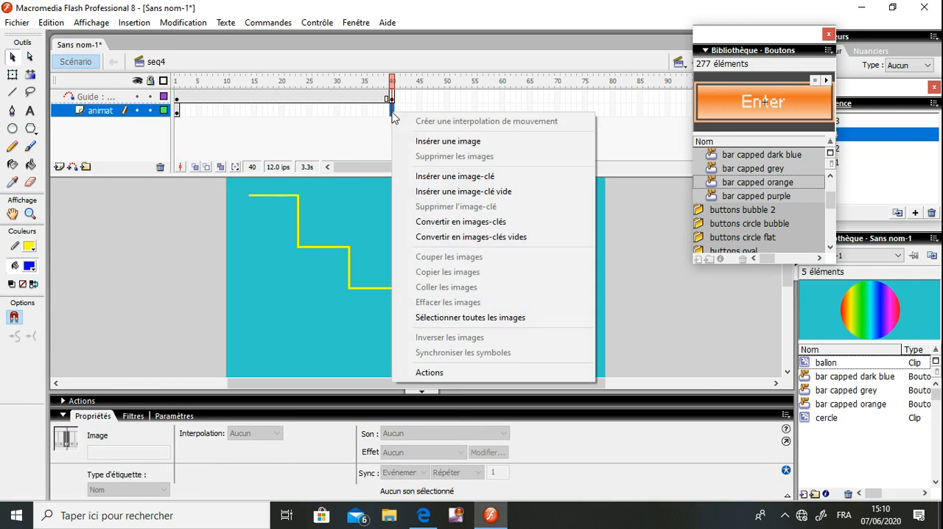
click(453, 176)
drag(863, 308, 561, 271)
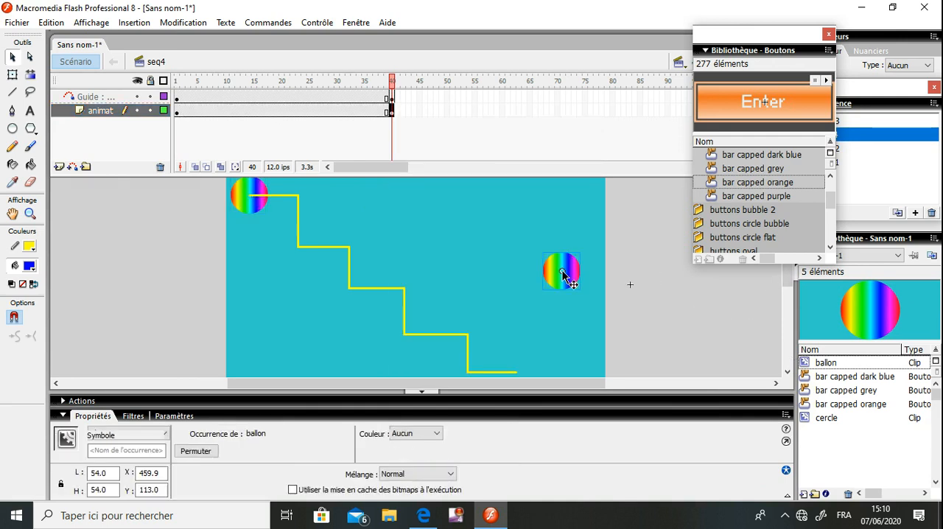
drag(518, 377, 529, 269)
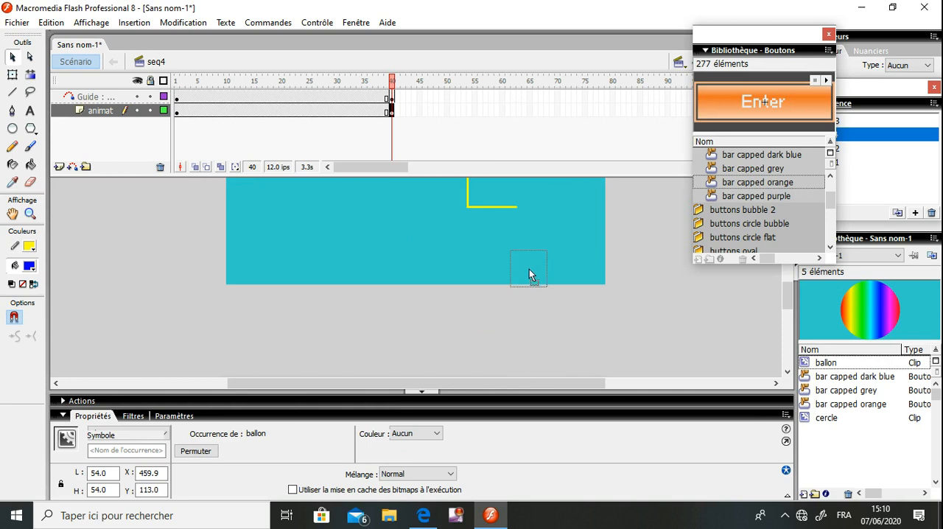
mouse_move(514, 214)
mouse_down()
mouse_move(557, 223)
mouse_move(517, 215)
mouse_up()
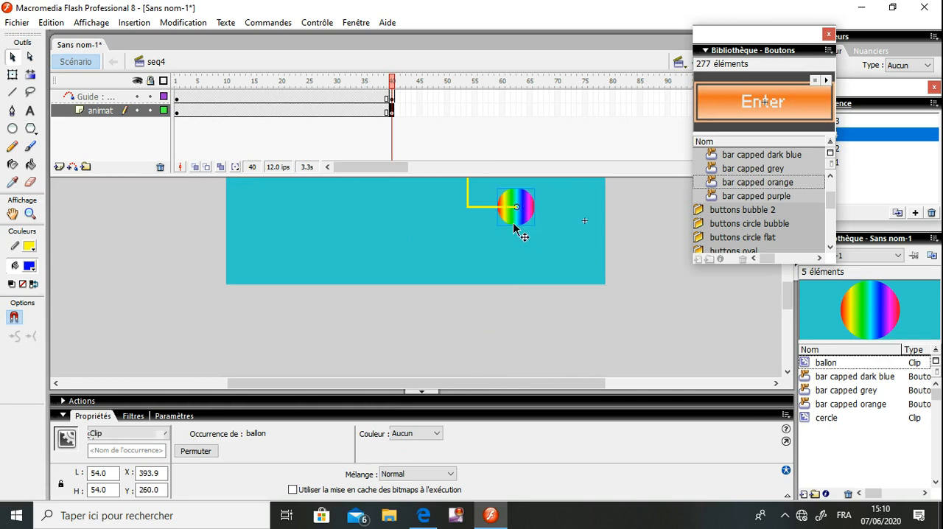
click(456, 269)
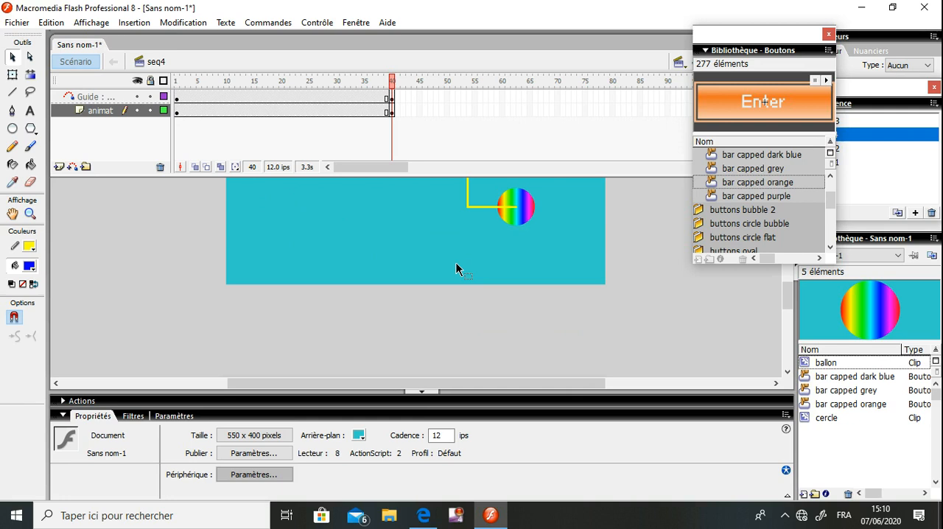
Delete the extra ballon at the start of the path in frame 40
drag(787, 295, 787, 264)
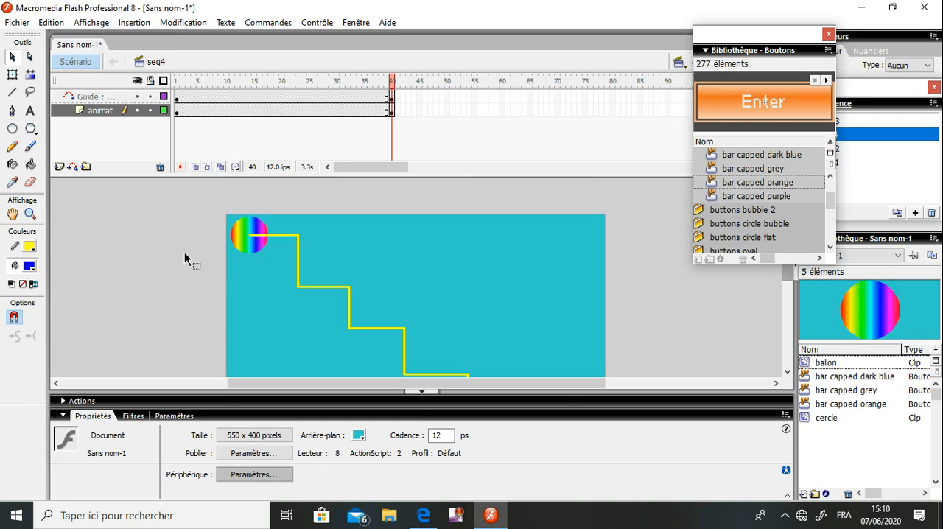
click(258, 226)
key(Delete)
click(254, 225)
Create a motion tween from frame 1 of the animat layer and play the timeline
click(178, 112)
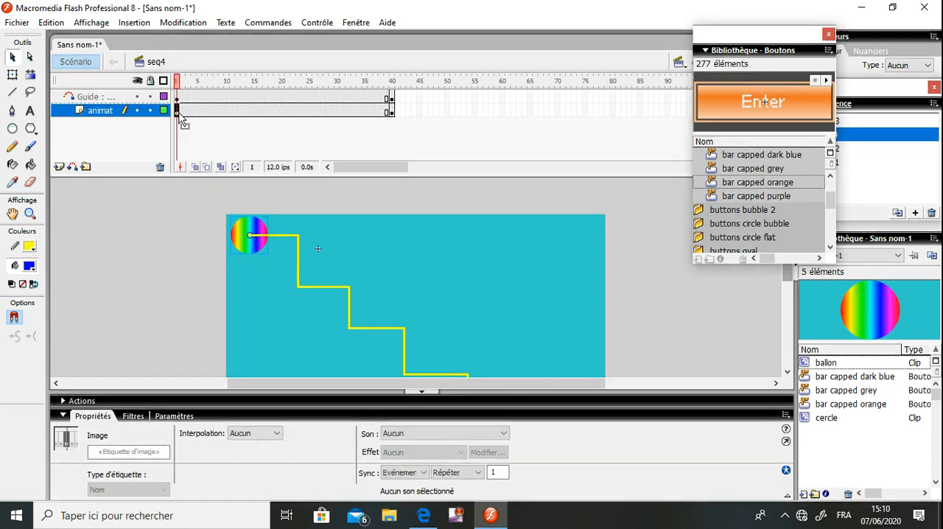
right_click(178, 112)
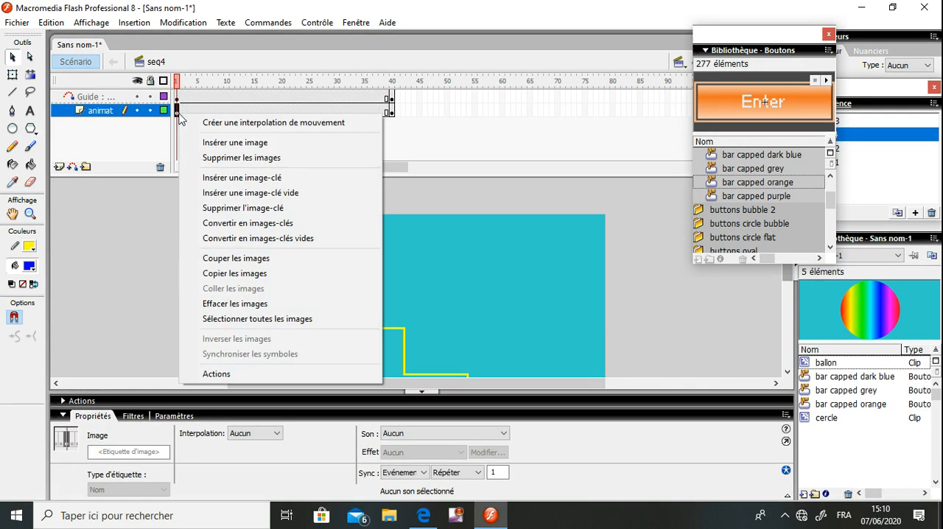
click(221, 123)
key(Return)
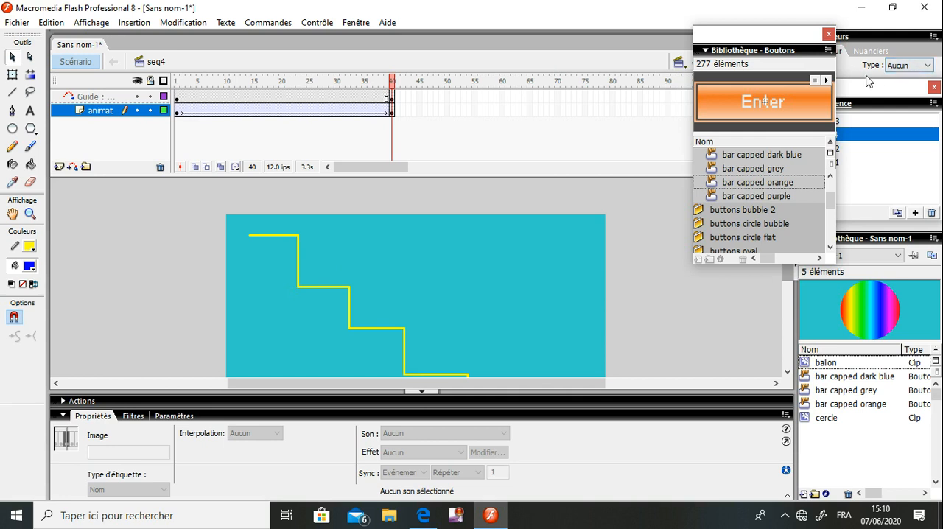
Move scene seq4 above Seq3 in the scene order, test the movie, and close the preview
click(887, 147)
click(825, 134)
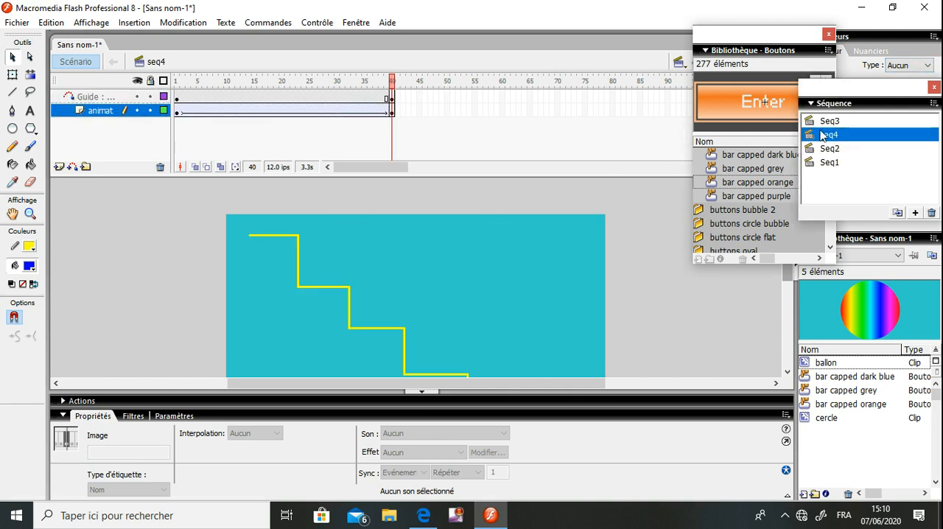
drag(822, 127, 824, 119)
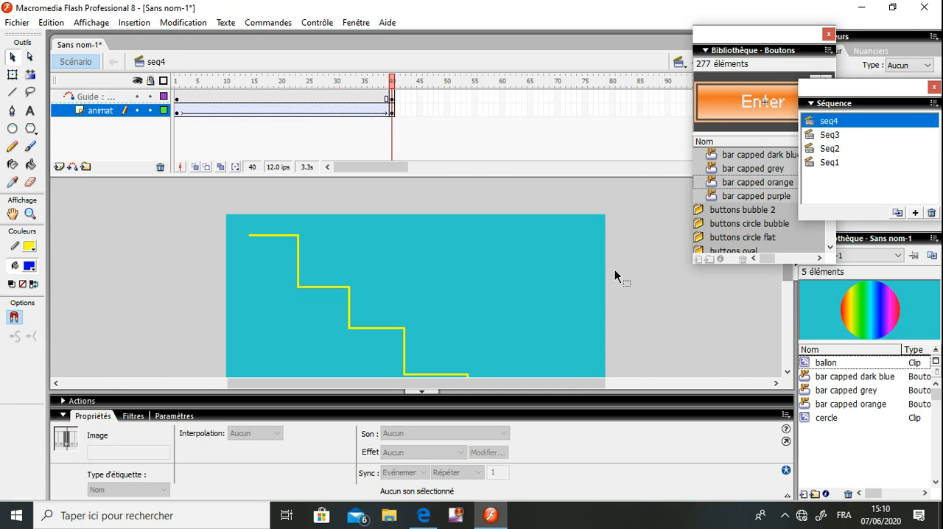
key(ctrl+Return)
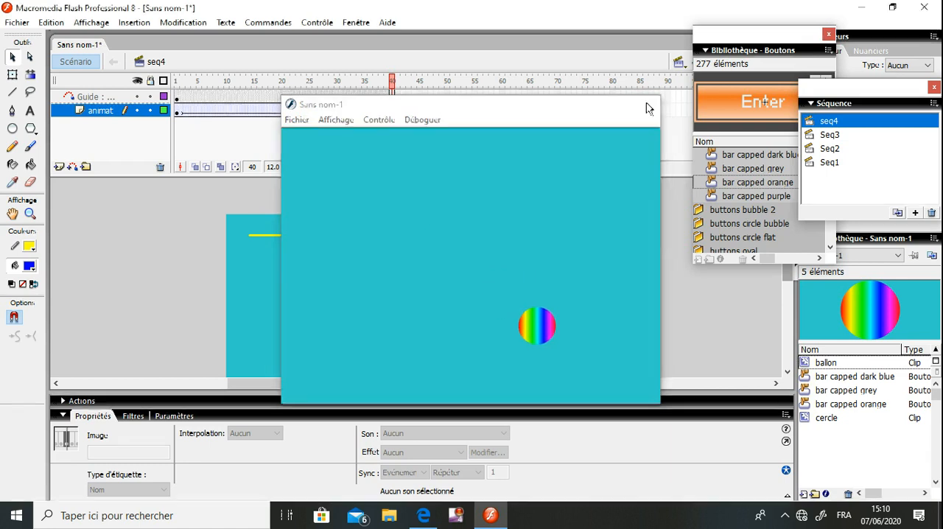
click(645, 106)
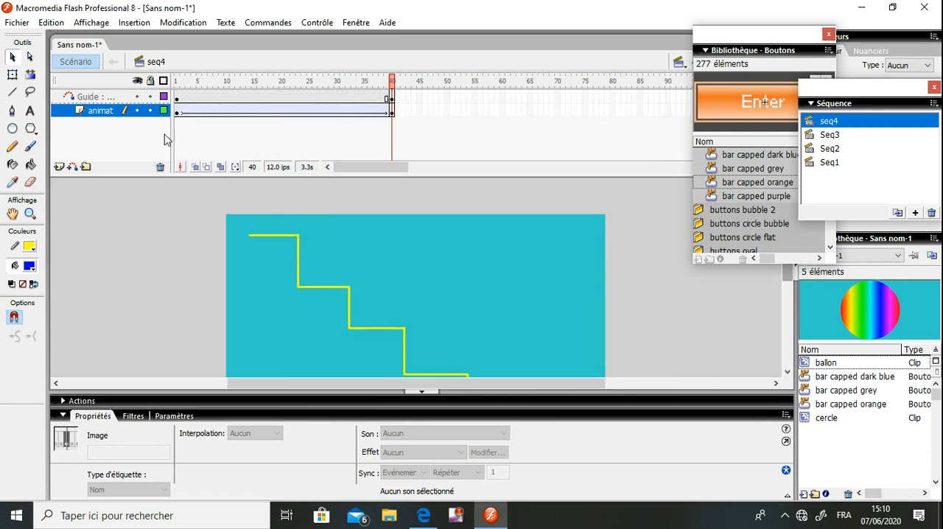
Insert a new layer above animat and name it "calque du guide"
click(59, 168)
double_click(101, 111)
text(c)
text(alque du gu)
text(ide)
key(Return)
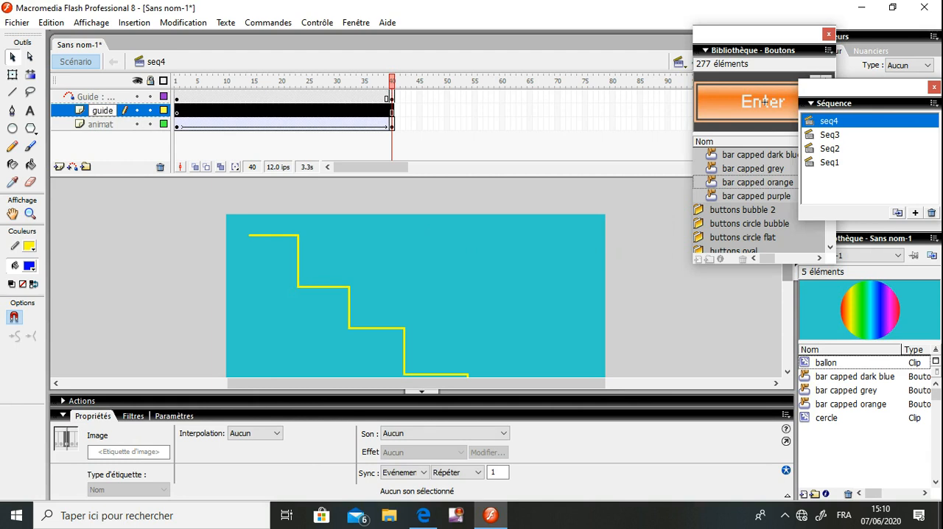
Confirm the name of the new layer above animat and copy the whole staircase path from frame 1 of the guide layer
click(237, 213)
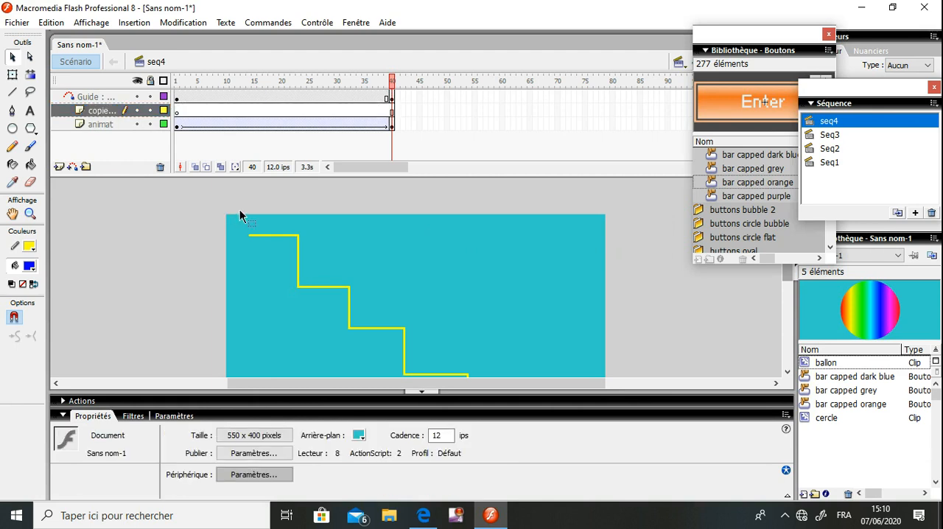
click(177, 111)
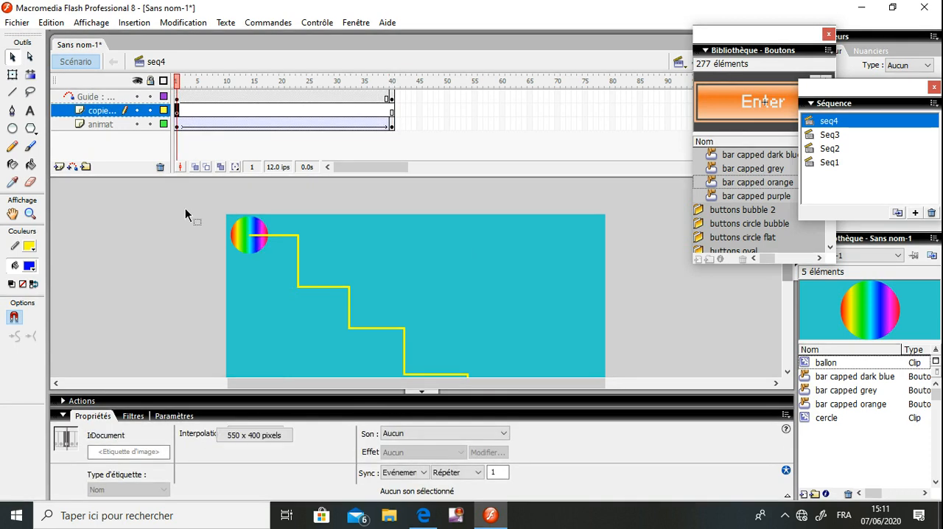
click(188, 212)
double_click(280, 235)
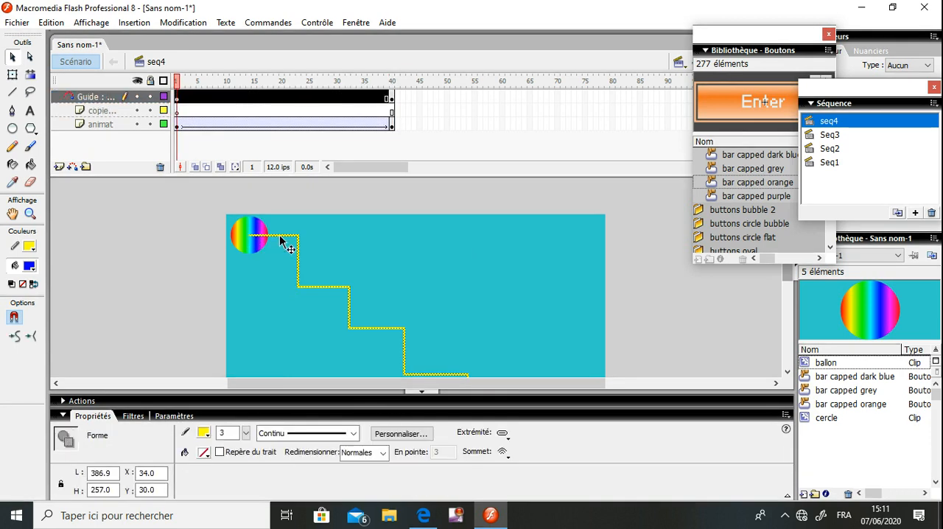
Paste the copied staircase path in place in frame 1 of the layer above animat
click(179, 112)
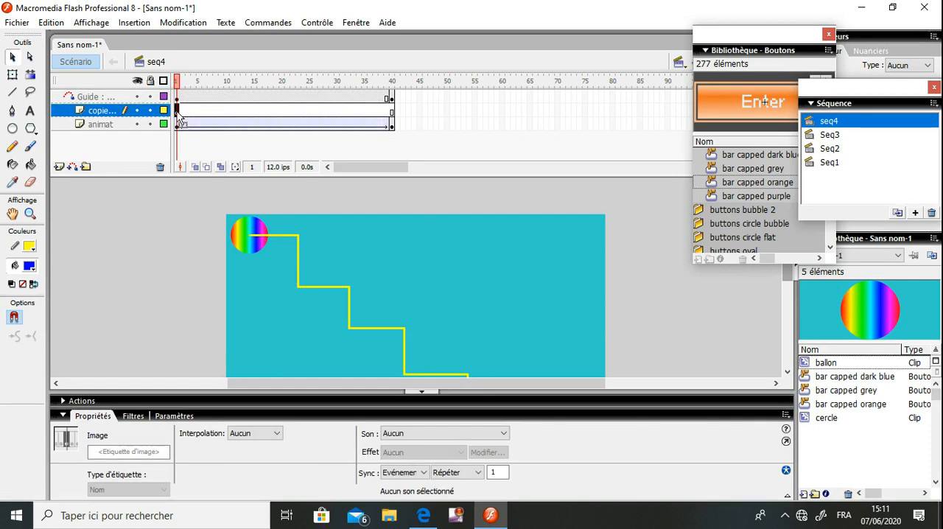
right_click(393, 229)
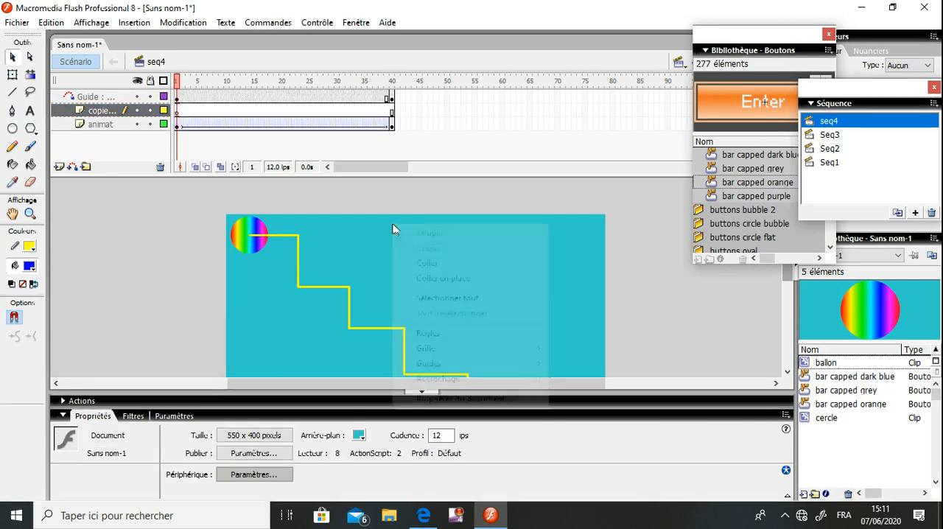
click(442, 279)
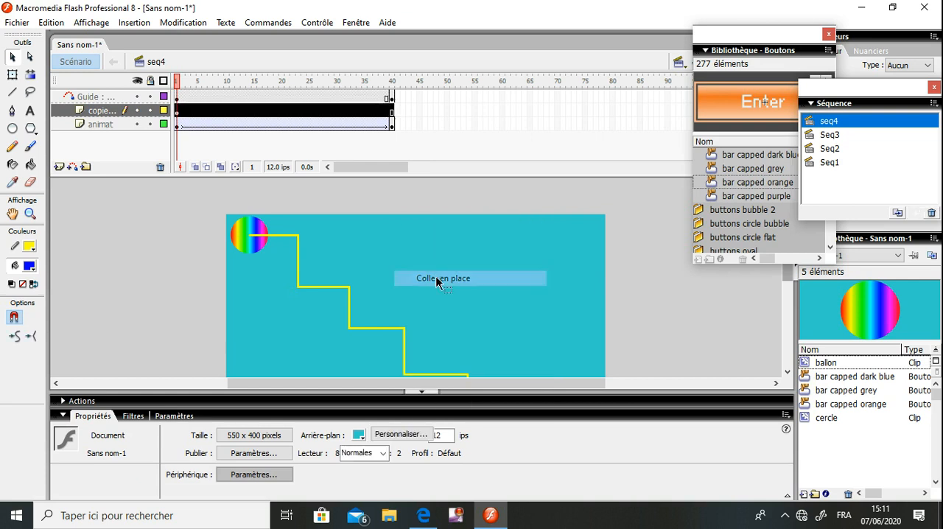
Insert a keyframe at frame 40 of the layer holding the copied path and test the movie
click(391, 112)
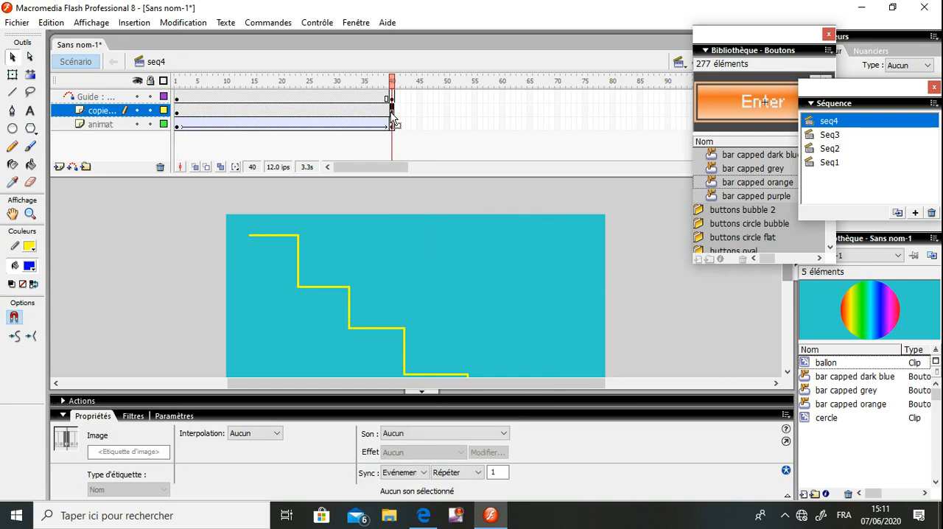
right_click(393, 118)
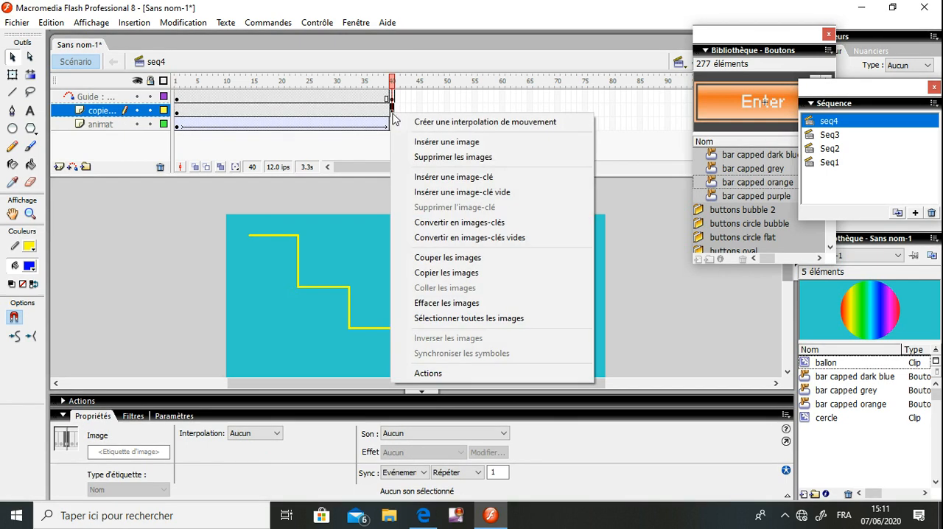
click(431, 178)
key(ctrl+Return)
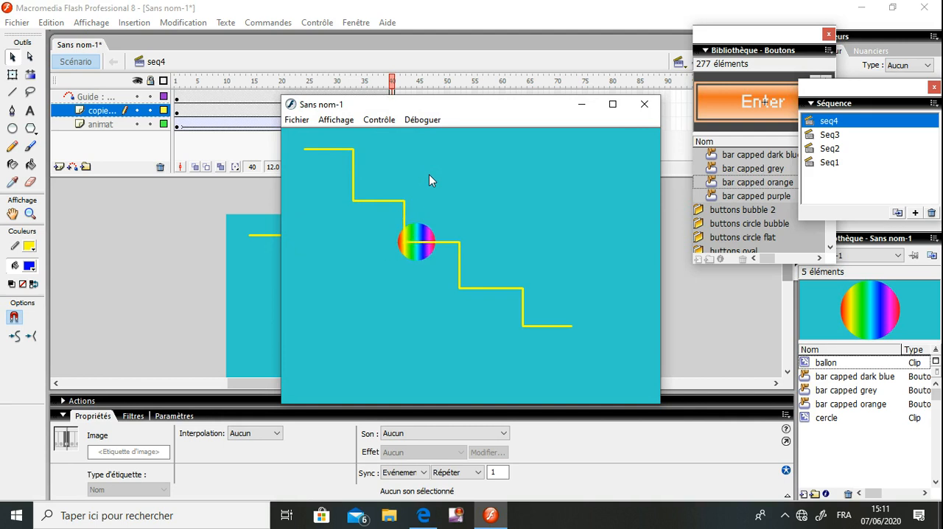
Close the movie preview and undo the frame 40 keyframe and the in-place paste
click(645, 103)
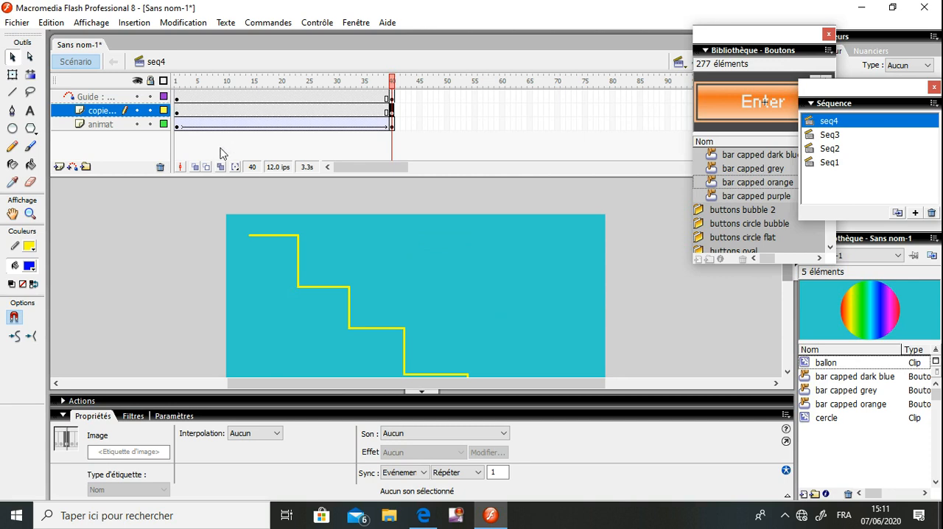
key(ctrl+z)
key(ctrl+z)
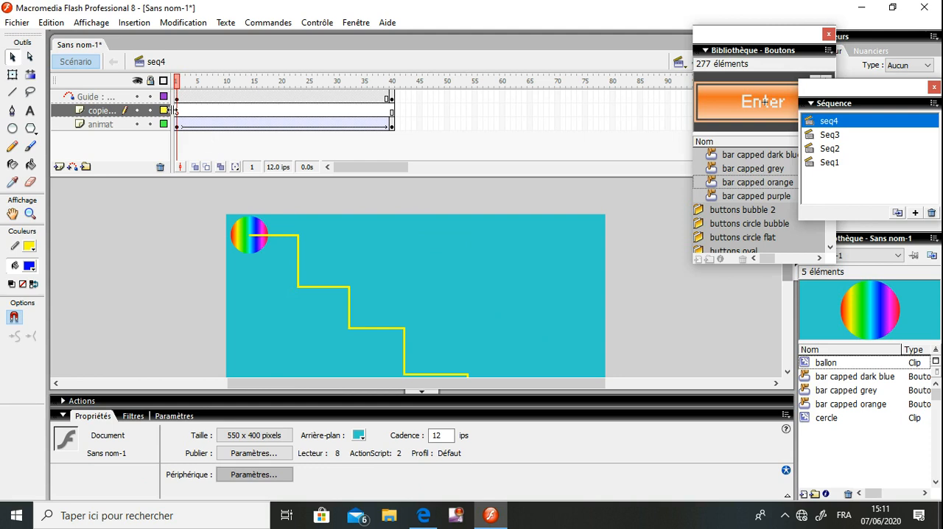
Paste the staircase path as a second copy in frame 1 of the layer above animat
click(178, 117)
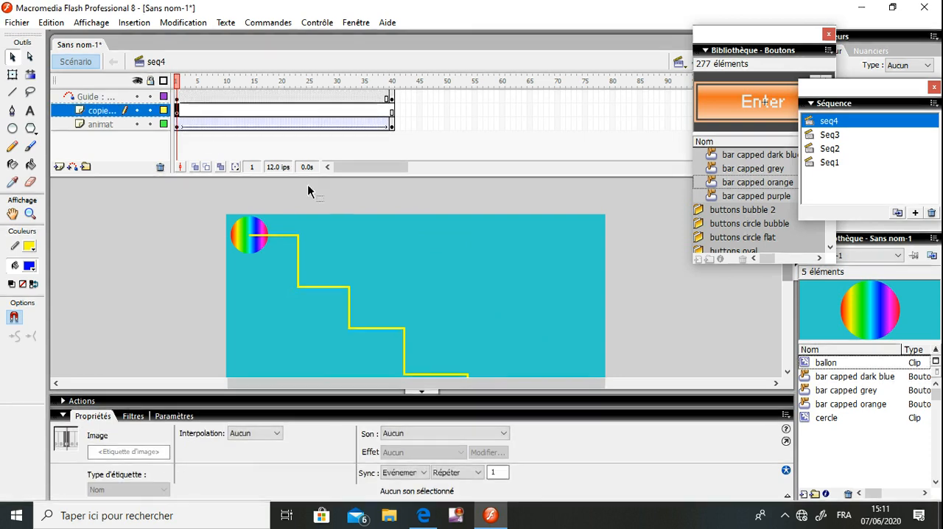
click(347, 212)
right_click(346, 212)
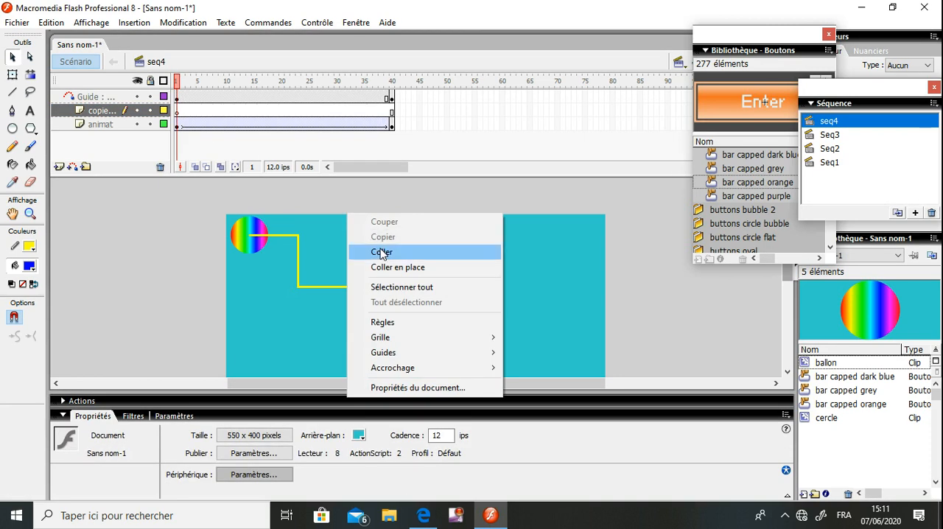
click(380, 252)
Move the pasted staircase to X 5.0 and Y 58.0, below and left of the guide path, so it runs just under the ballon
key(Down)
key(Down)
key(Down)
key(Down)
key(Down)
key(Down)
key(Down)
key(Down)
key(Down)
key(Down)
key(Down)
key(Down)
key(Down)
key(Down)
key(Down)
key(Down)
key(Down)
key(Down)
key(Down)
key(Down)
key(Left)
key(Left)
key(Left)
key(Left)
key(Left)
key(Left)
key(Left)
key(Left)
key(Left)
key(Left)
key(Left)
key(Left)
key(Left)
key(Left)
key(Left)
key(Left)
key(Left)
key(Left)
key(Left)
key(Left)
key(Left)
key(Left)
key(Left)
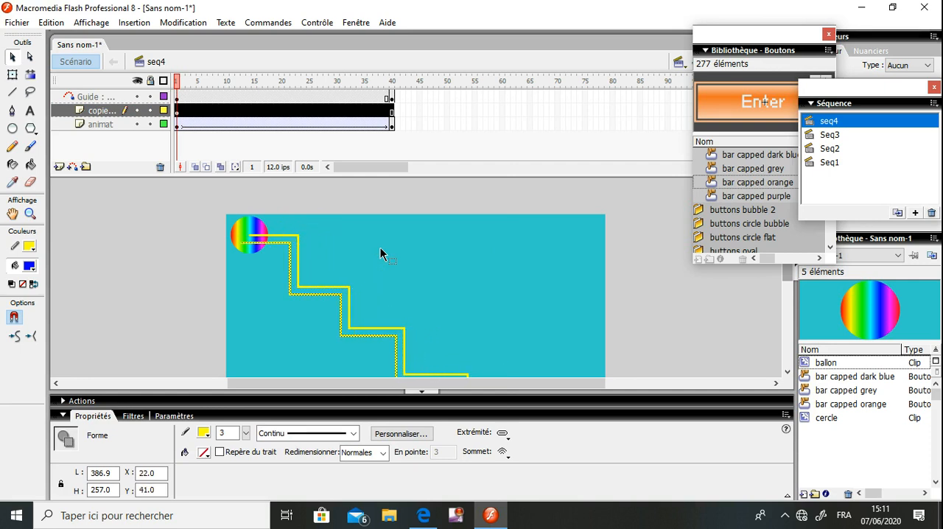
key(Down)
key(Down)
key(Down)
key(Down)
key(Down)
key(Down)
key(Down)
key(Down)
key(Down)
key(Down)
key(Down)
key(Down)
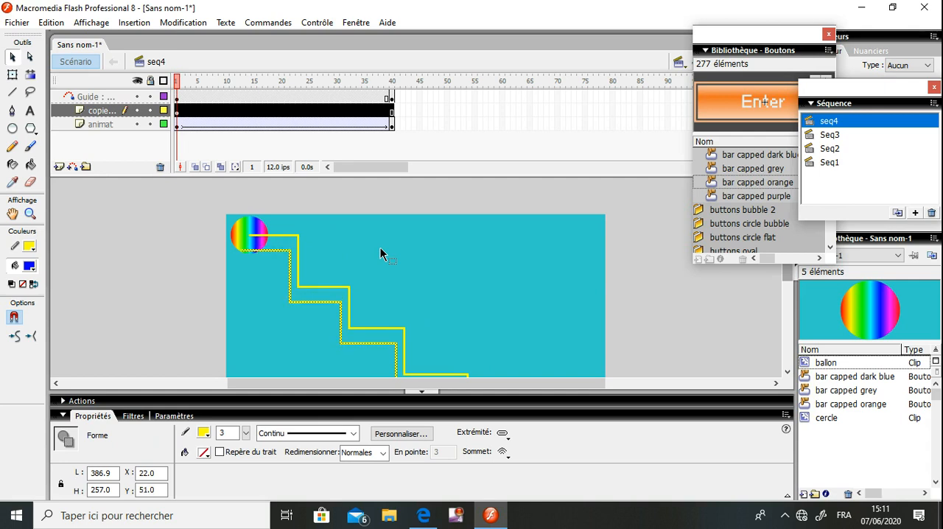
key(Left)
key(Left)
key(Down)
key(Down)
key(Down)
key(Down)
key(Down)
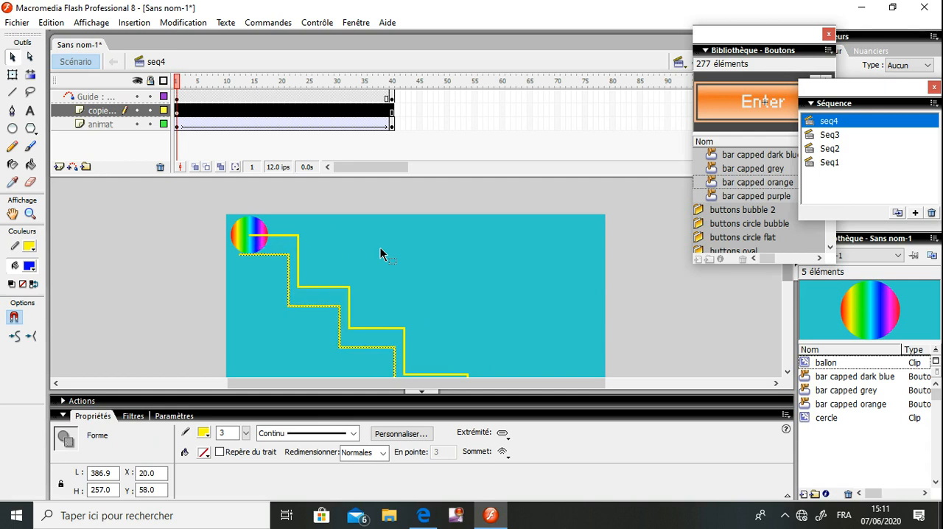
key(Left)
key(Left)
key(Left)
key(Left)
key(Left)
key(Left)
key(Left)
key(Left)
key(Left)
key(Left)
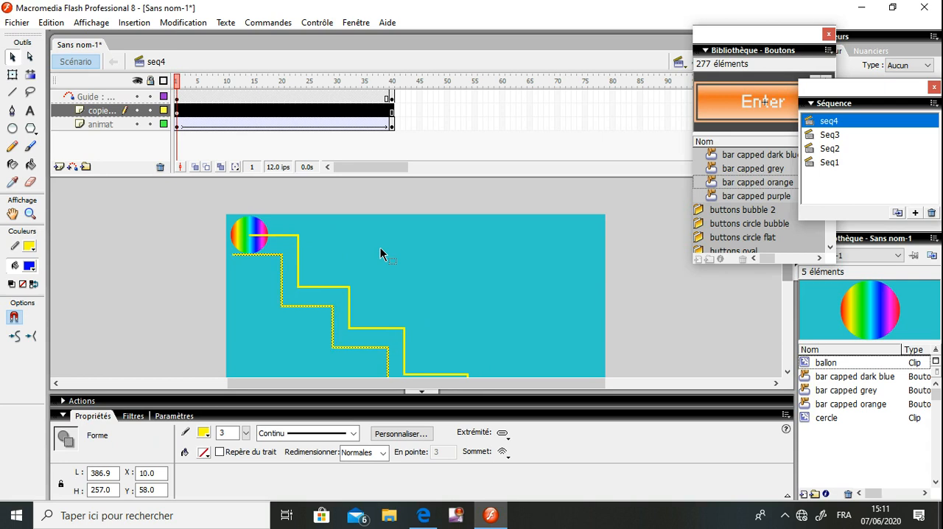
key(Left)
key(Left)
key(Left)
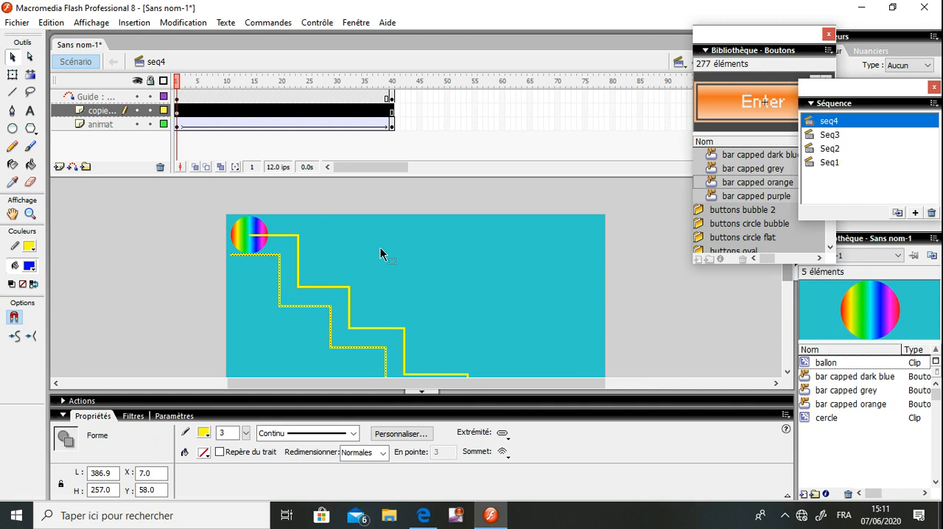
key(Left)
key(Left)
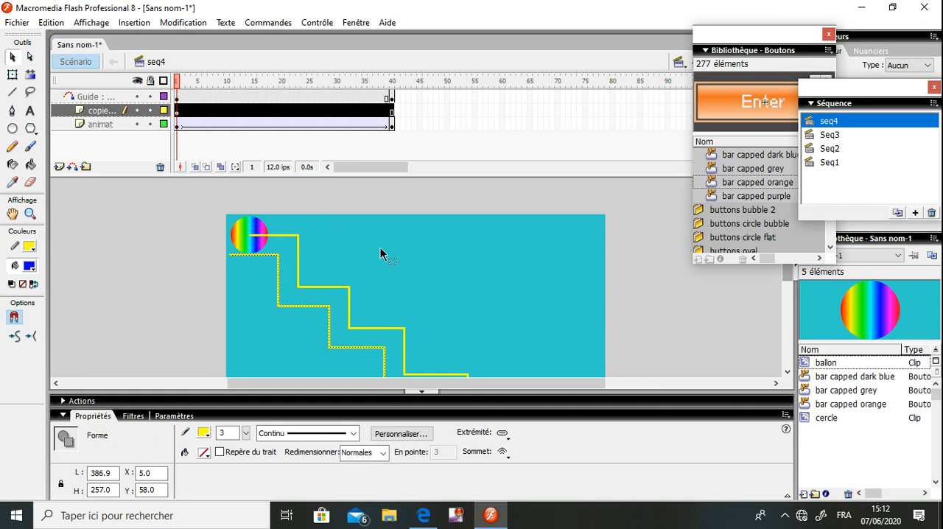
Insert a keyframe at frame 40 of the layer with the offset staircase
click(393, 114)
right_click(393, 118)
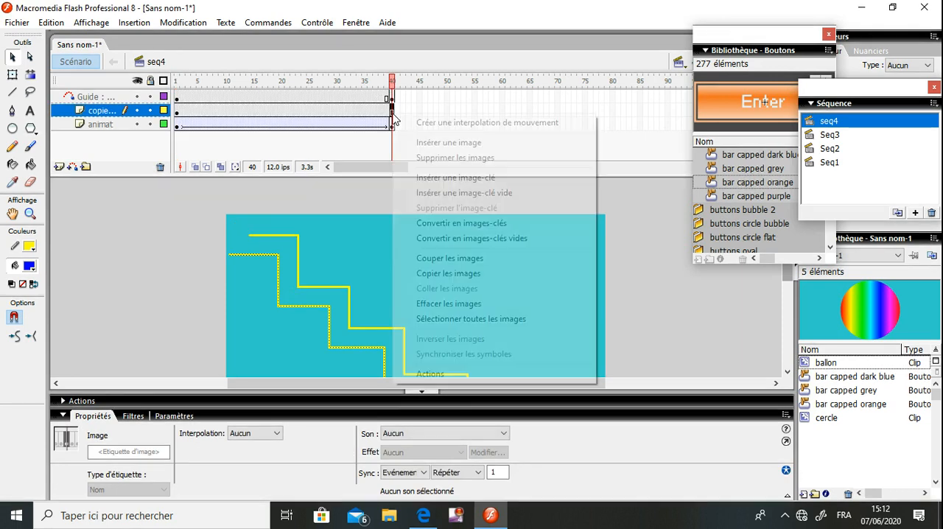
click(458, 184)
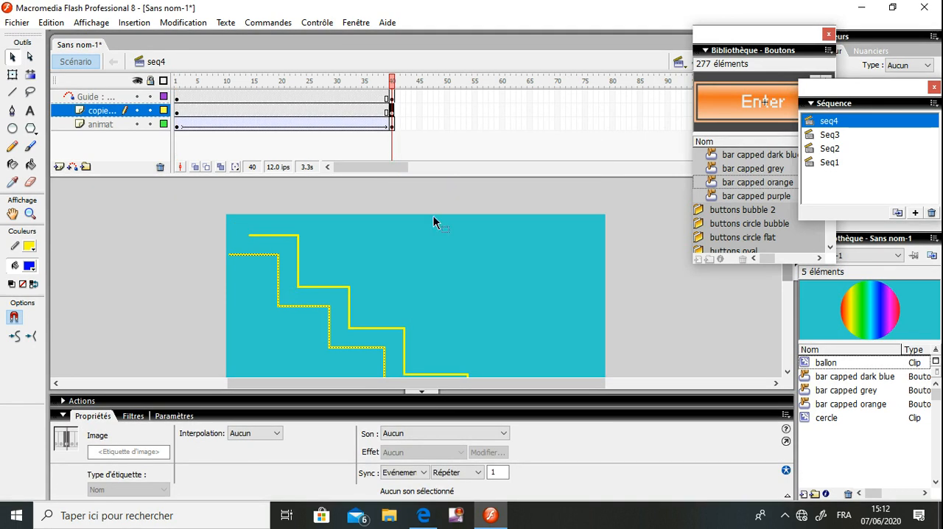
Set the lower staircase's stroke to black in frame 40, test the movie, and close the preview
click(394, 254)
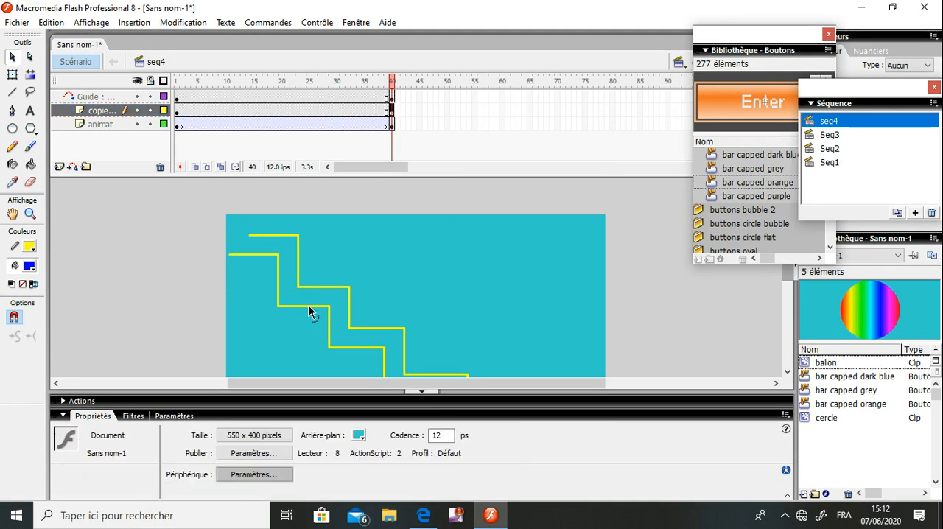
double_click(309, 306)
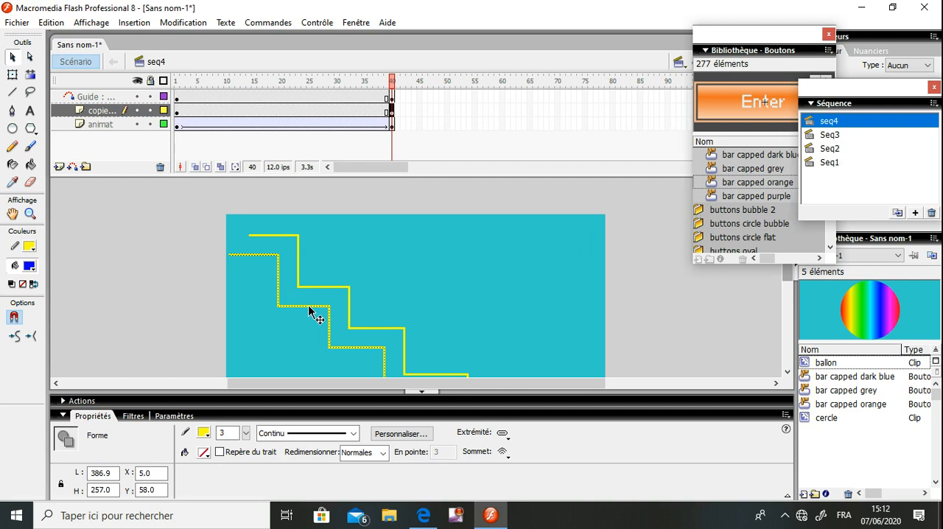
click(204, 432)
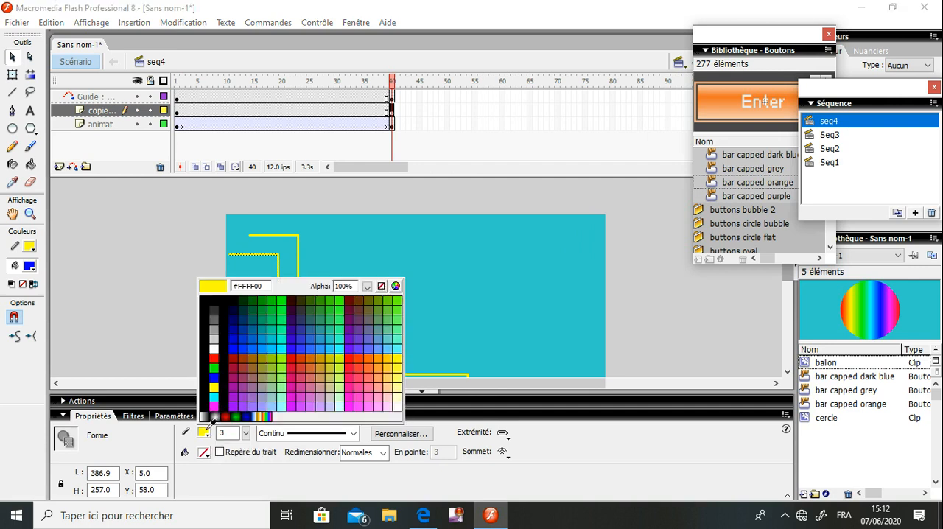
click(223, 379)
click(482, 229)
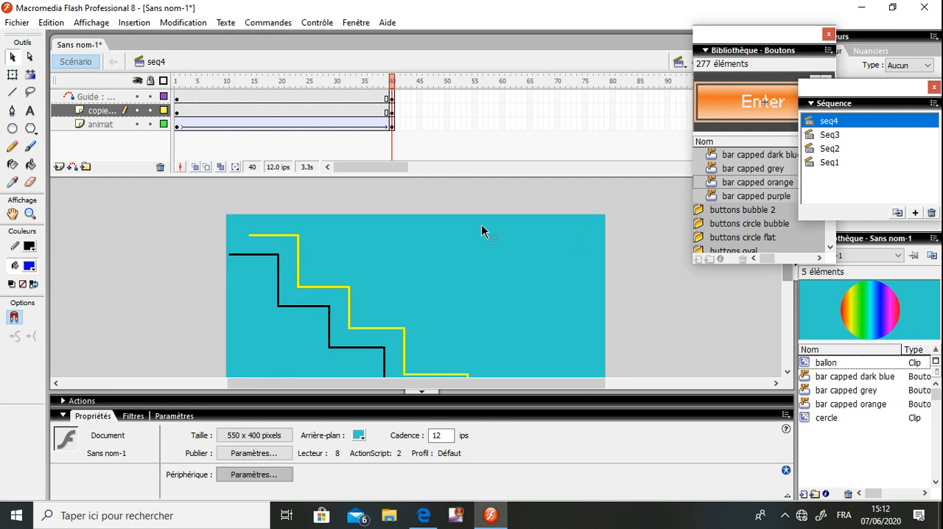
key(ctrl+Return)
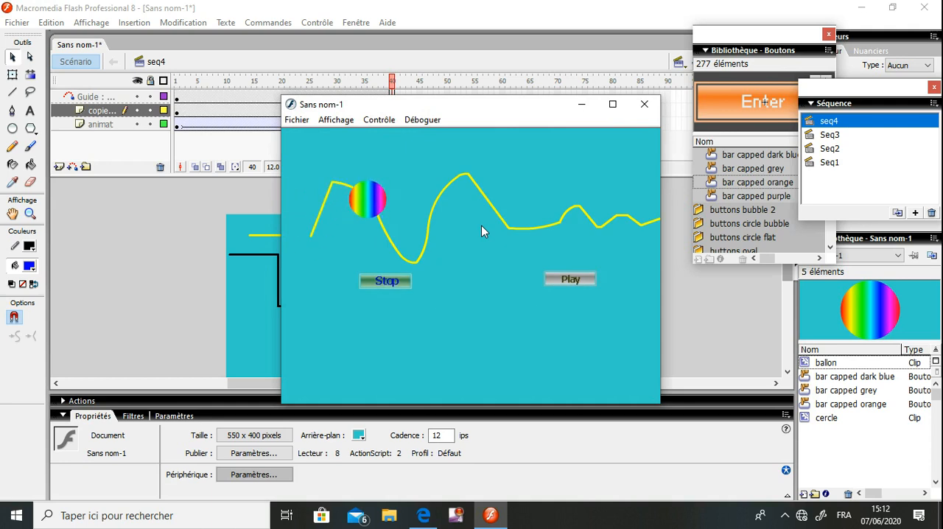
click(645, 105)
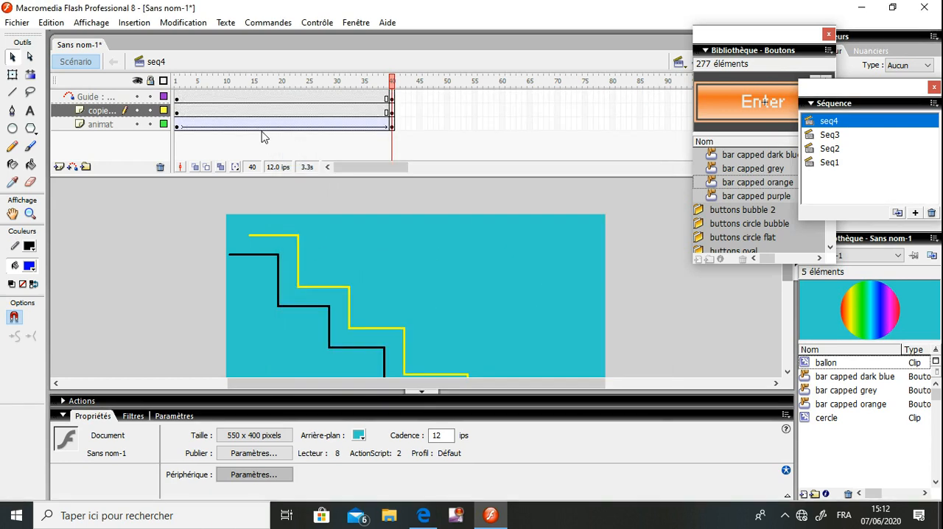
Try setting the lower staircase's stroke to black at frame 4 and undo the colour change
click(192, 110)
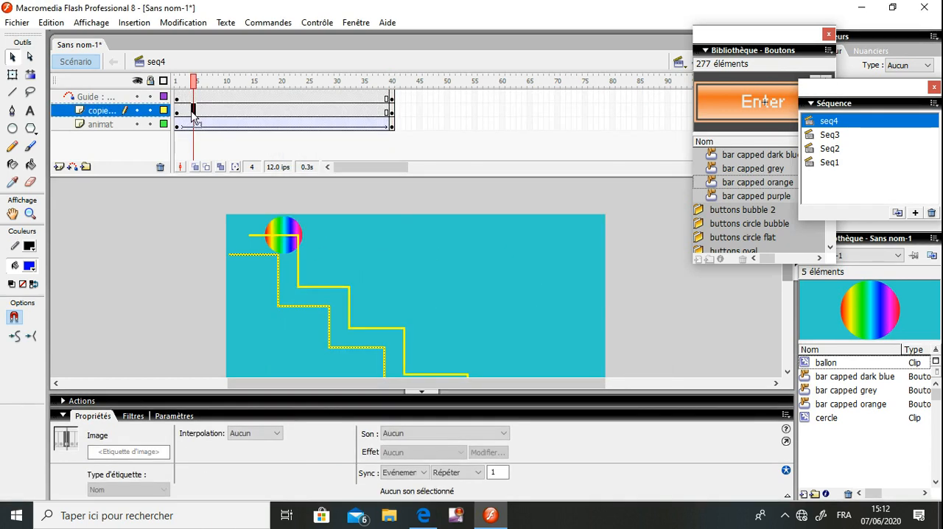
click(513, 292)
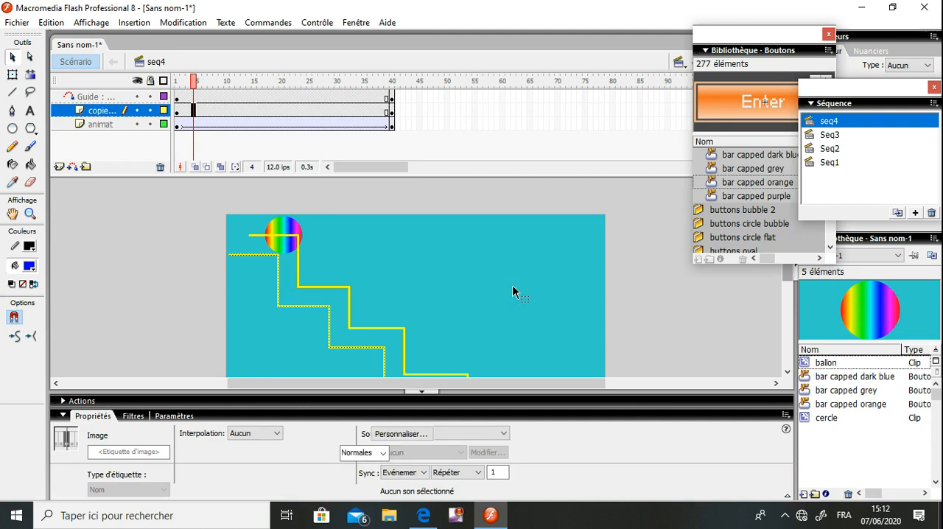
key(ctrl+z)
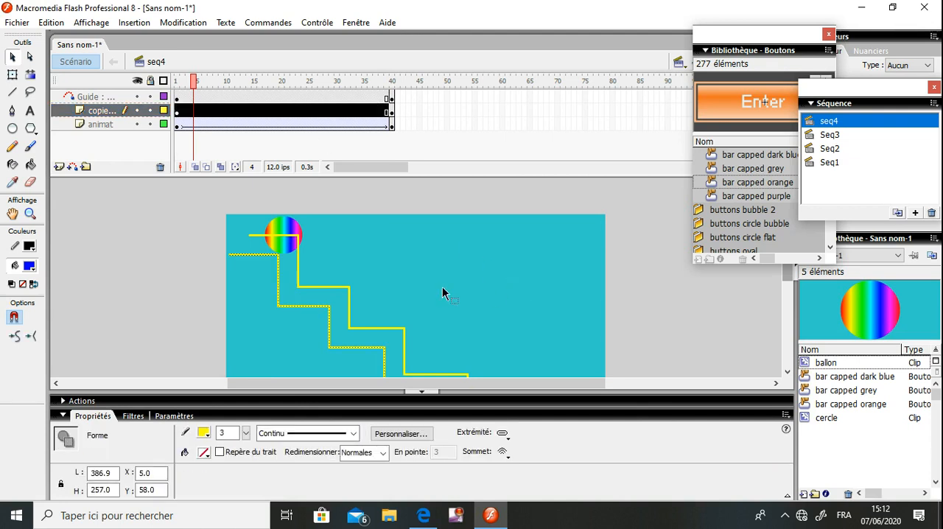
click(204, 434)
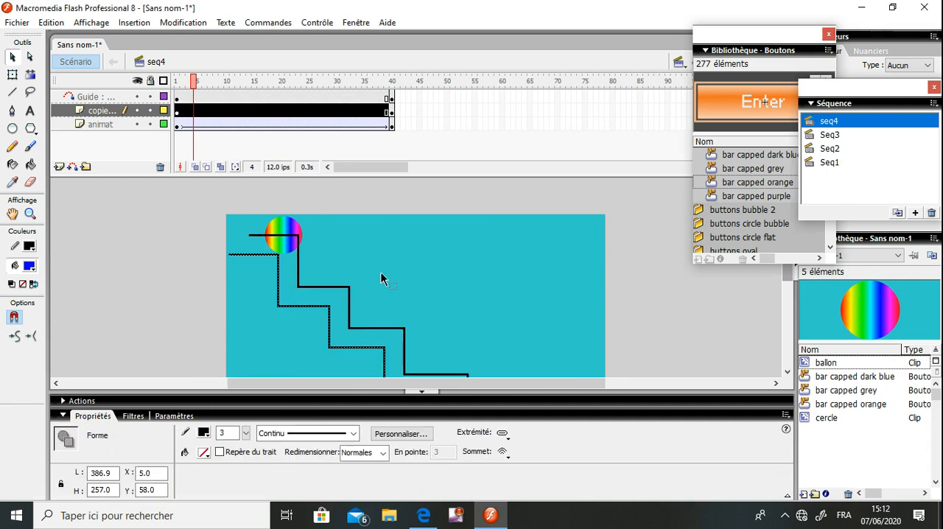
key(ctrl+z)
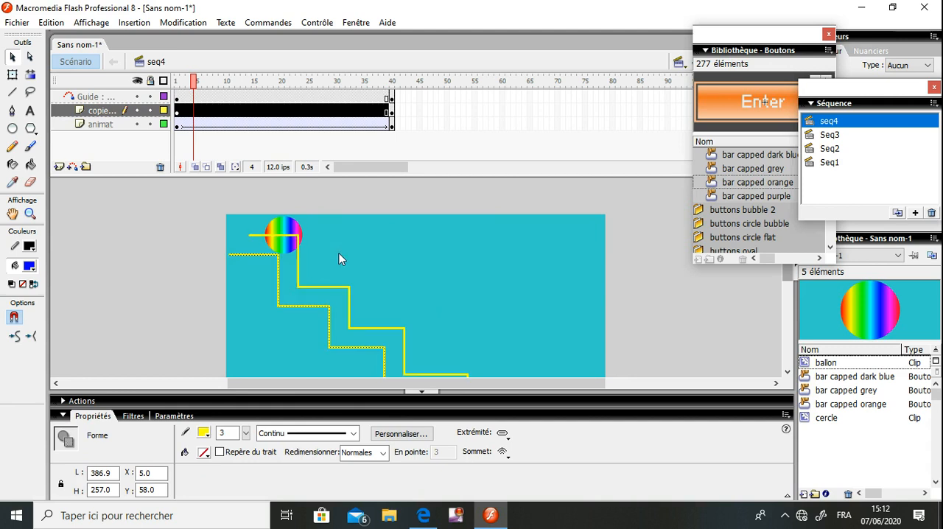
Set the lower staircase's stroke to black in frame 1 of its layer
click(339, 258)
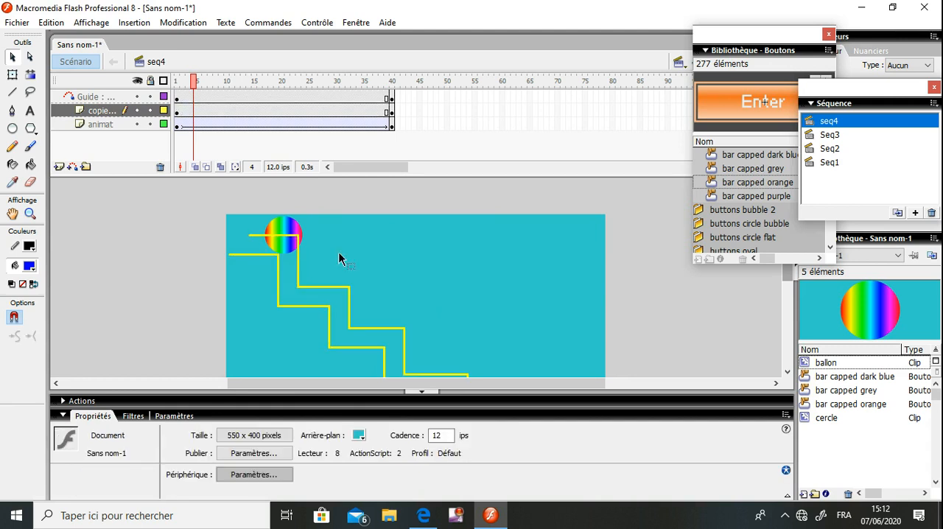
click(177, 110)
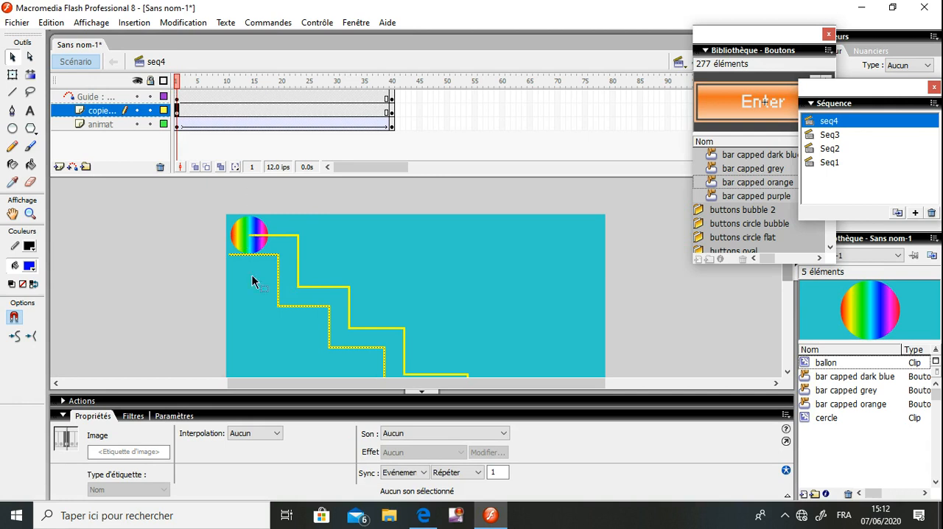
click(271, 307)
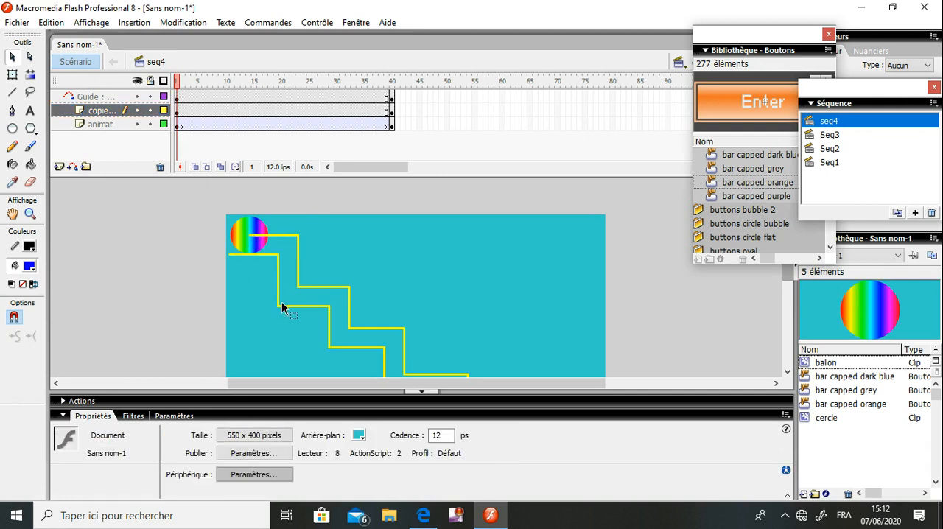
double_click(282, 307)
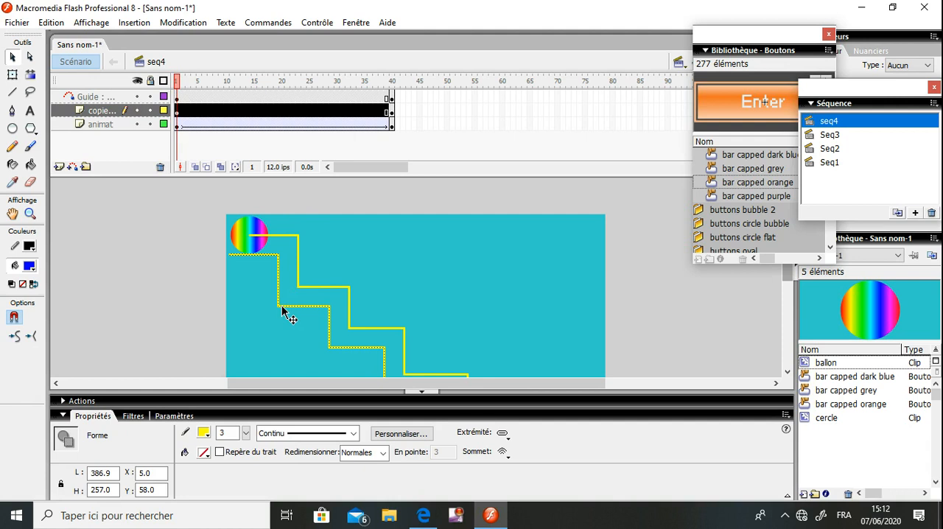
click(204, 433)
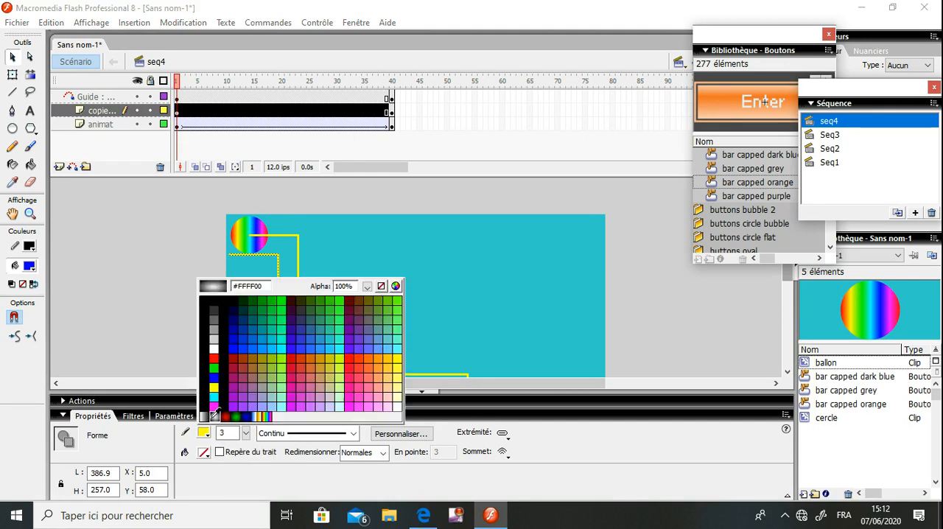
click(226, 387)
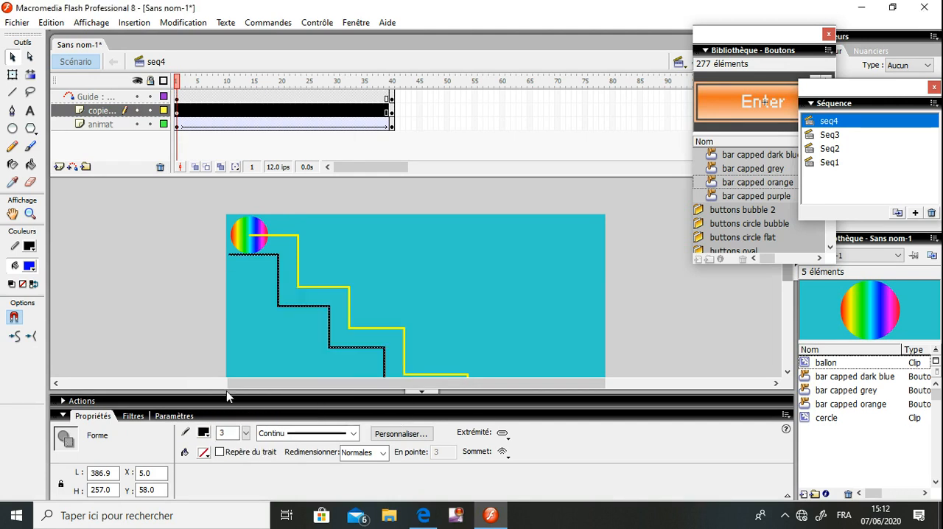
Deselect the staircase, test the movie, and close the preview
click(369, 246)
key(ctrl+Return)
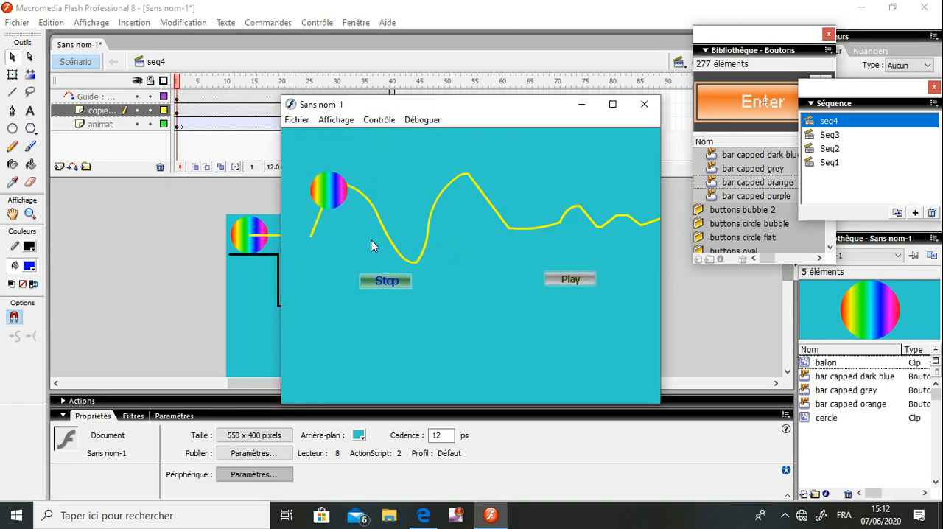
click(644, 104)
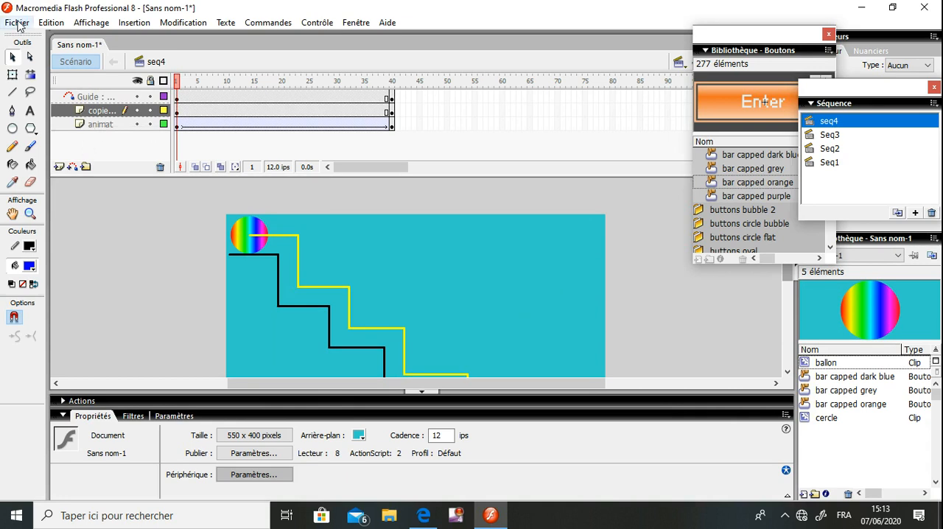
Start saving the document under a new name and browse to the local disk C:
click(17, 23)
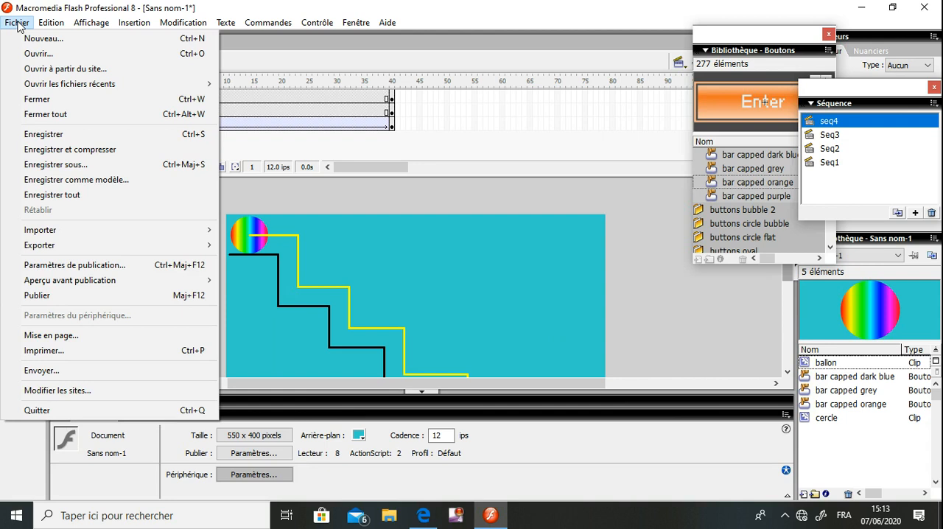
click(62, 166)
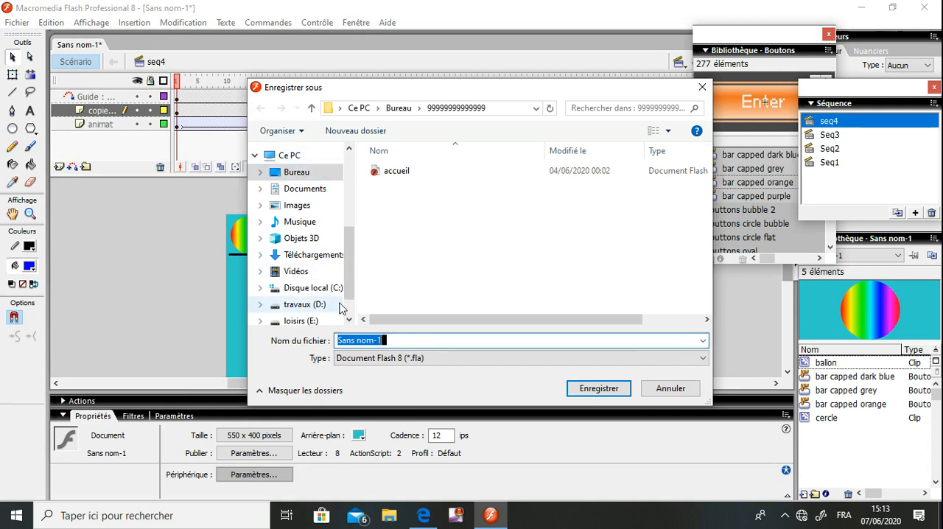
click(328, 290)
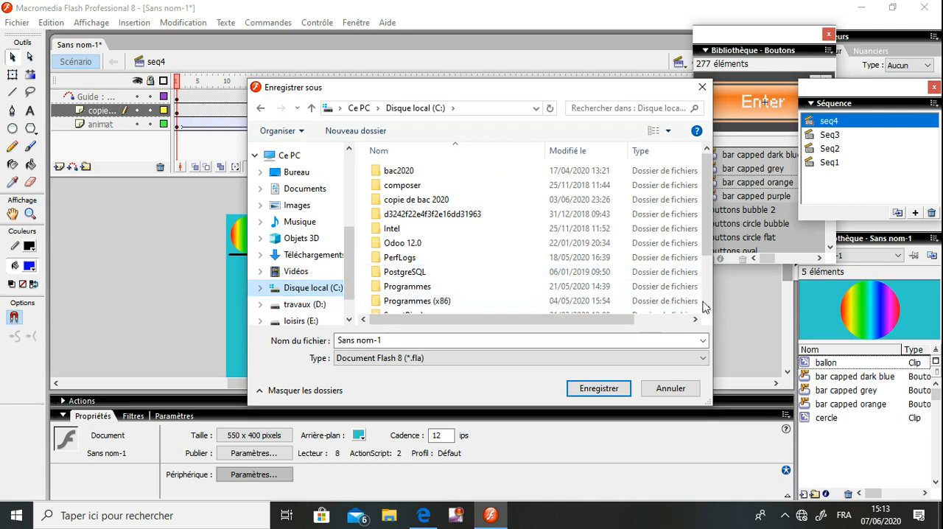
scroll(705, 302, down, 2)
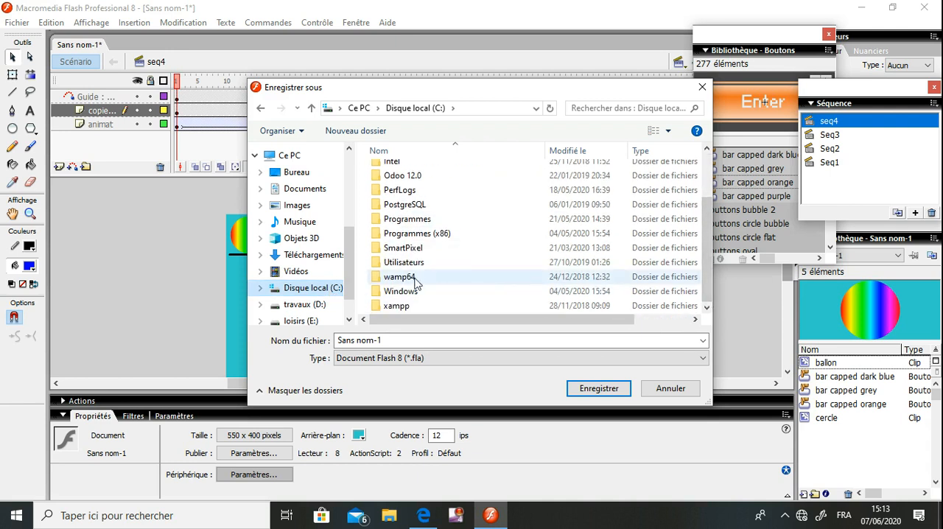
double_click(406, 305)
click(402, 291)
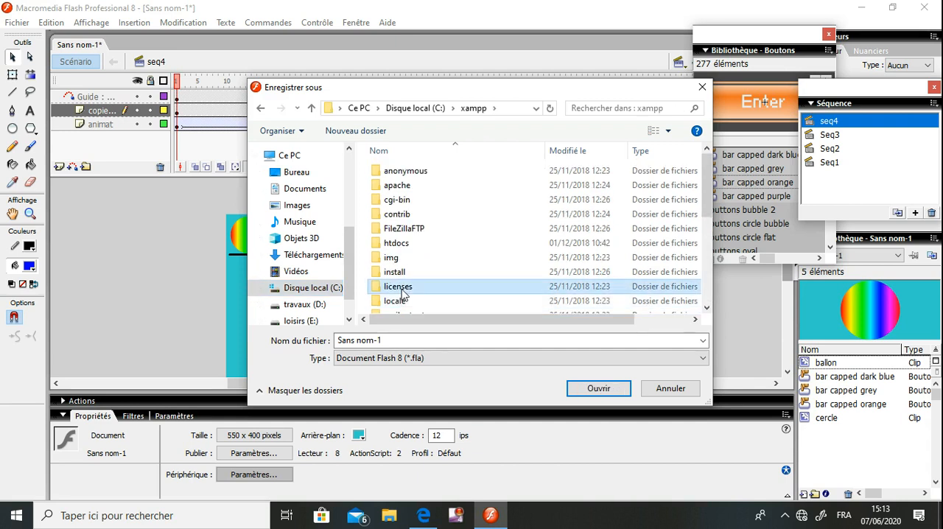
scroll(402, 295, down, 5)
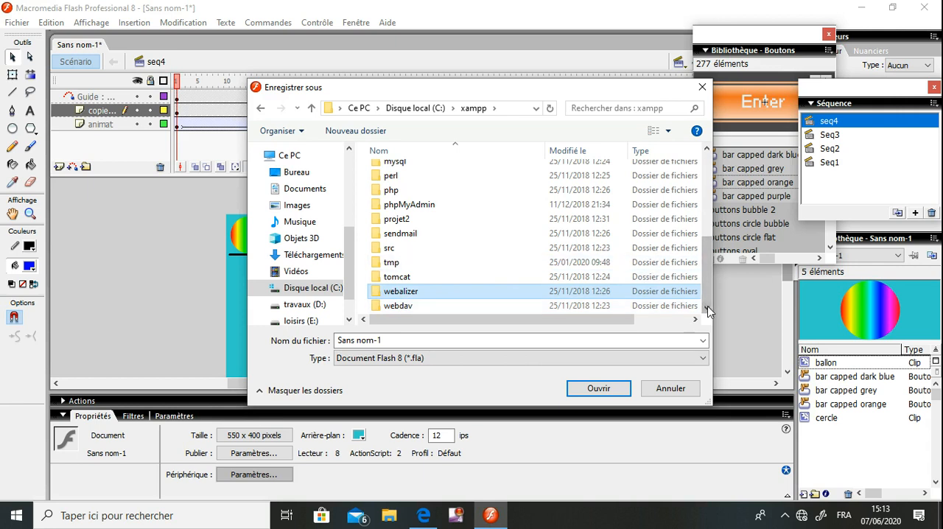
click(707, 169)
click(705, 171)
drag(706, 171, 706, 294)
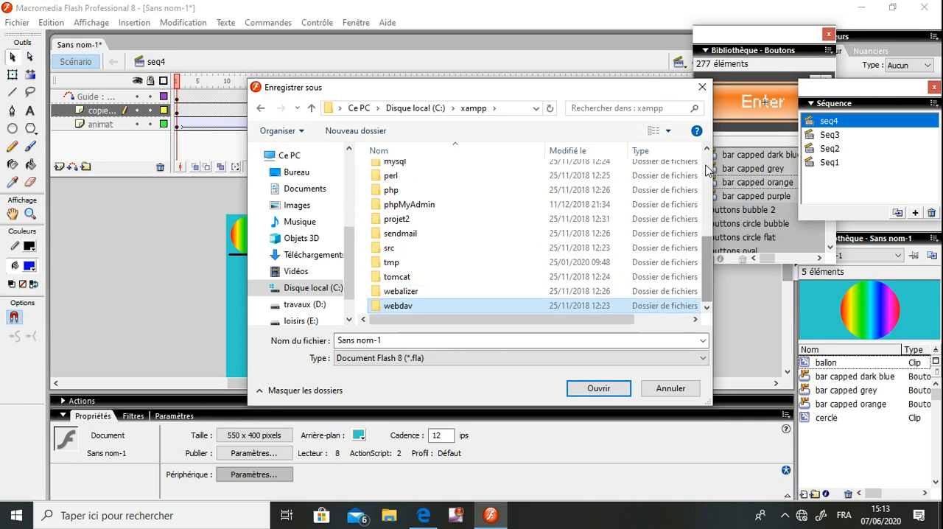
click(415, 108)
double_click(407, 287)
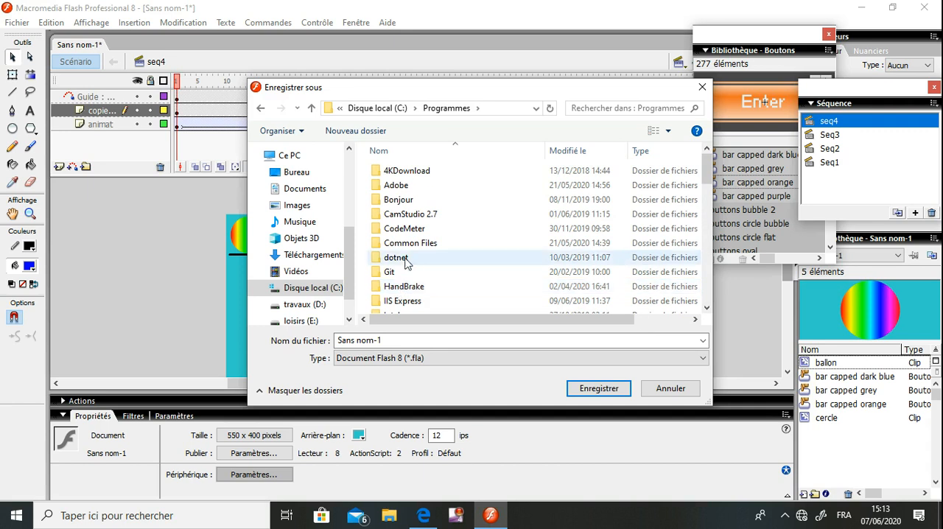
click(403, 290)
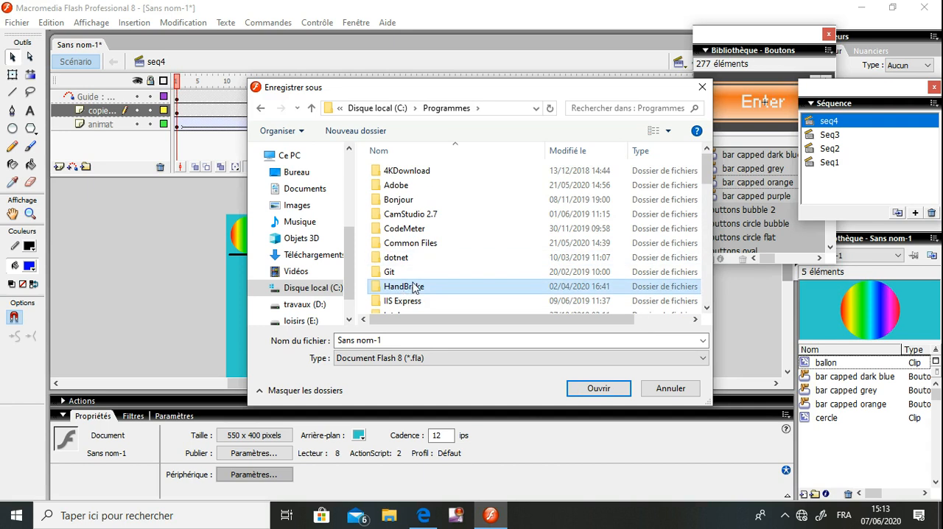
key(BackSpace)
Create a folder named sw147852 inside the www folder of EasyPHP1-8 in Programmes (x86)
double_click(419, 302)
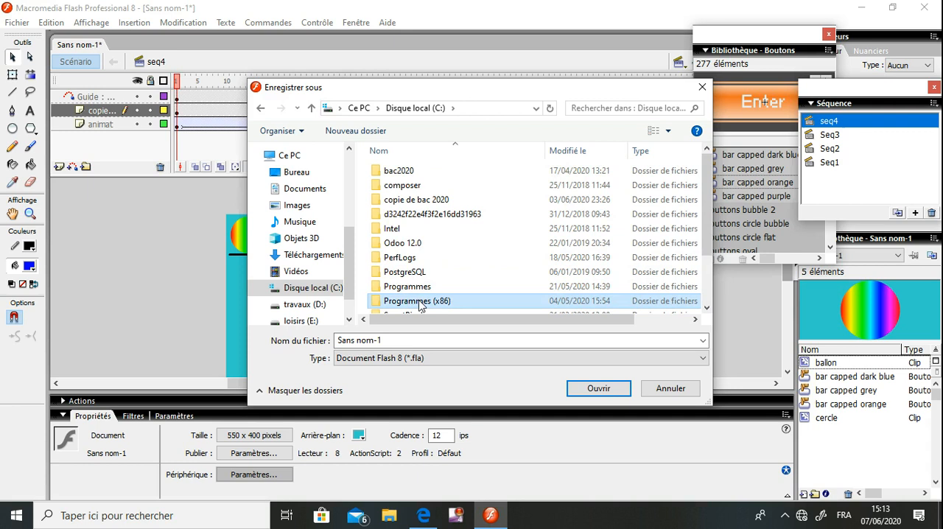
double_click(415, 303)
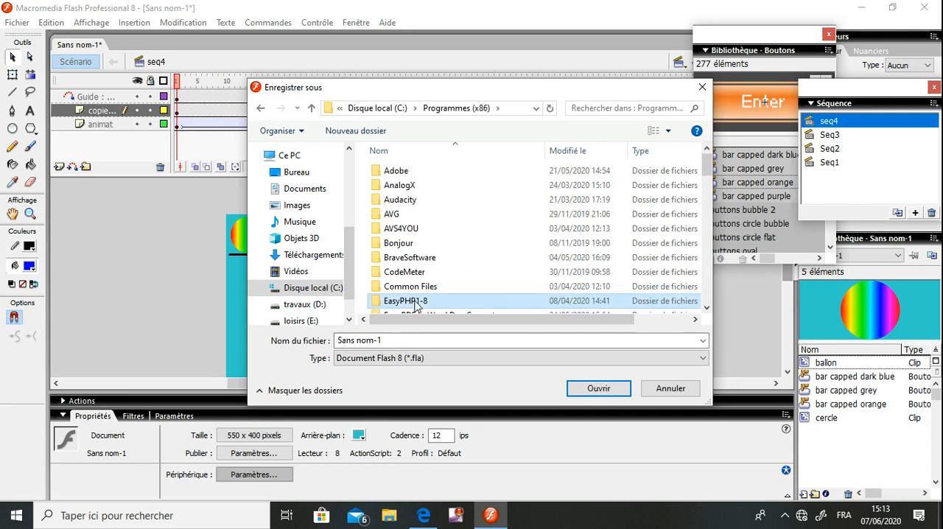
double_click(393, 200)
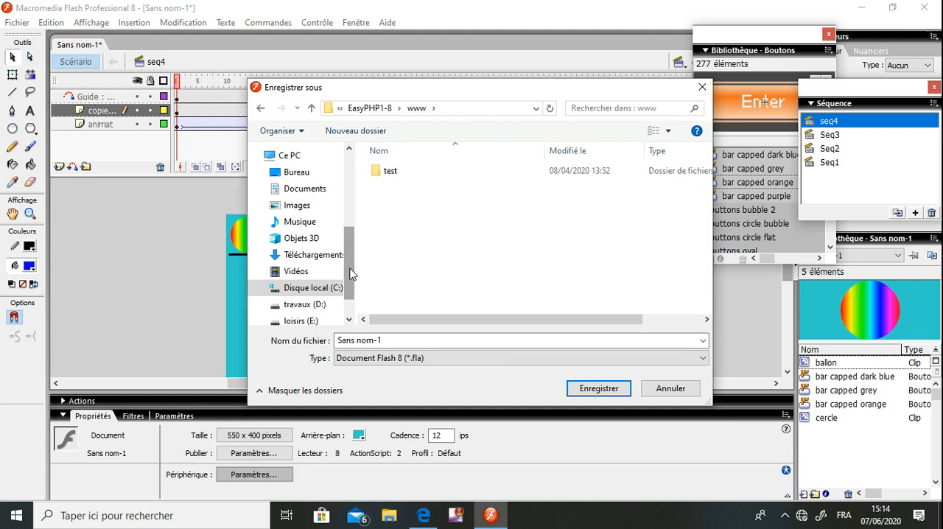
click(355, 131)
text(sw)
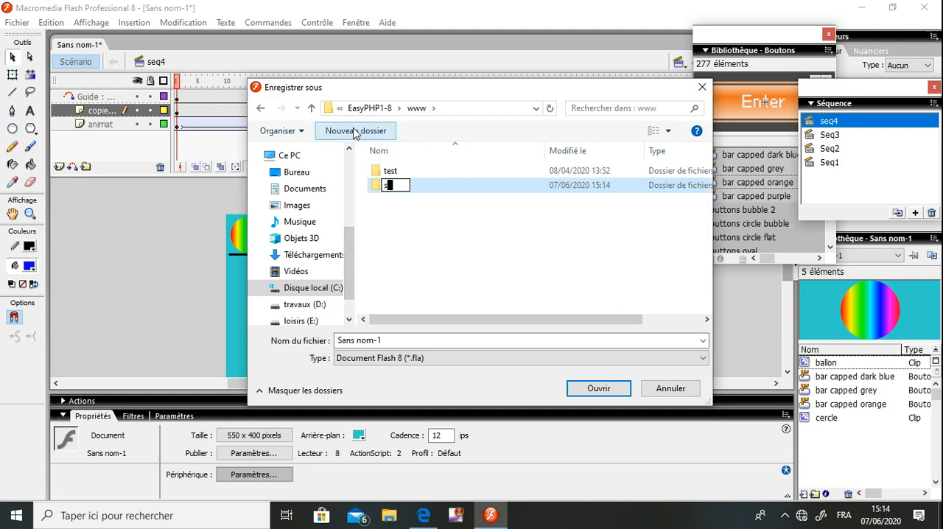
text(147852)
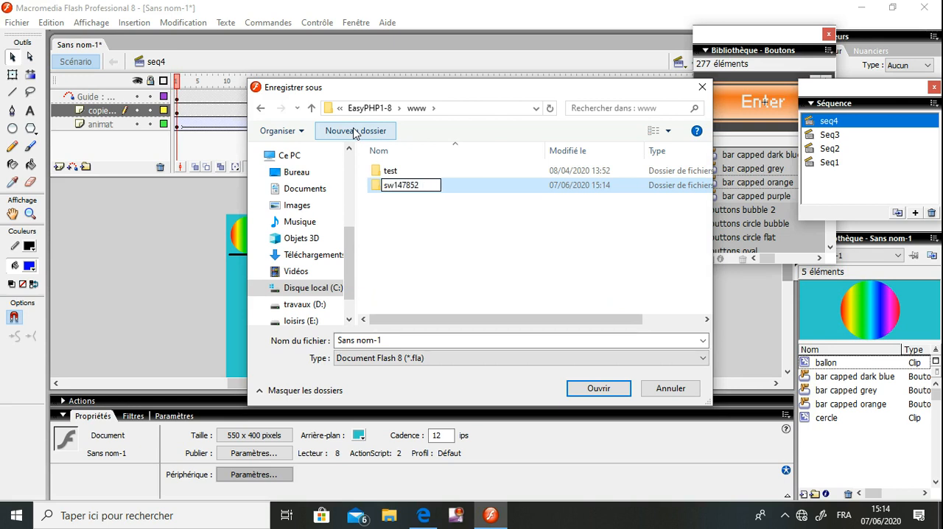
click(445, 253)
Open the sw147852 folder and save the document in it as a Flash 8 file named animation
double_click(396, 191)
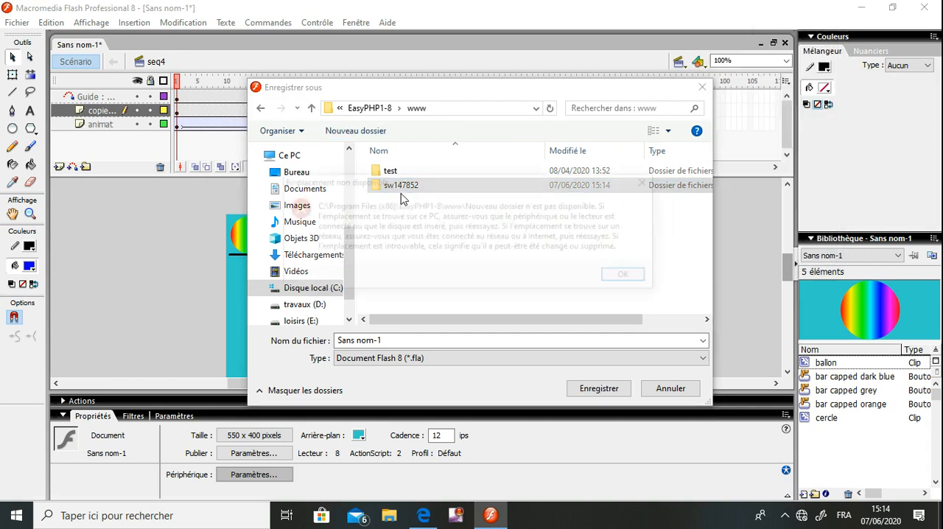
click(628, 277)
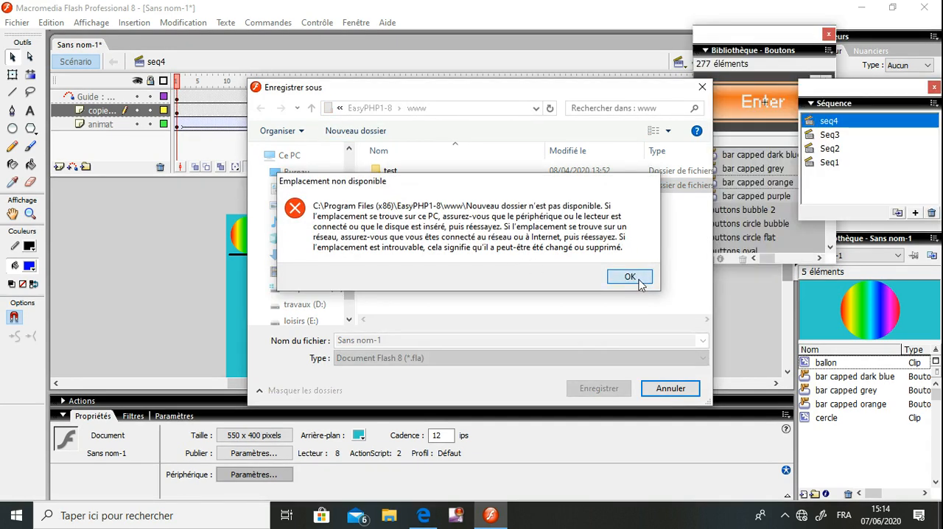
double_click(404, 186)
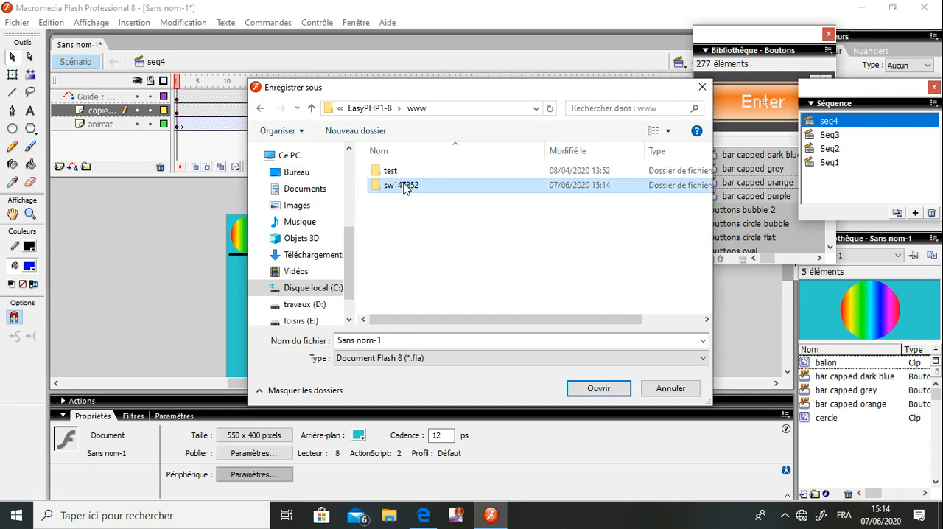
click(403, 341)
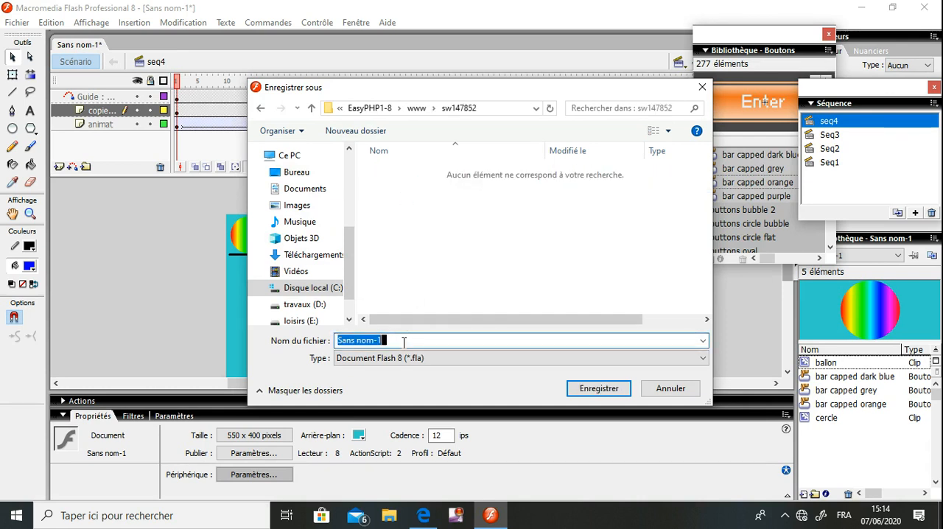
text(animat)
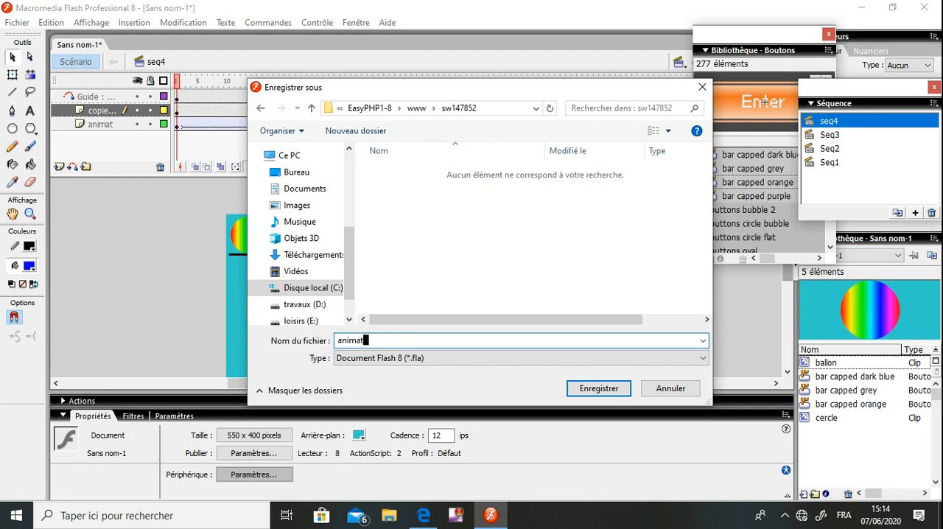
text(ion)
key(Return)
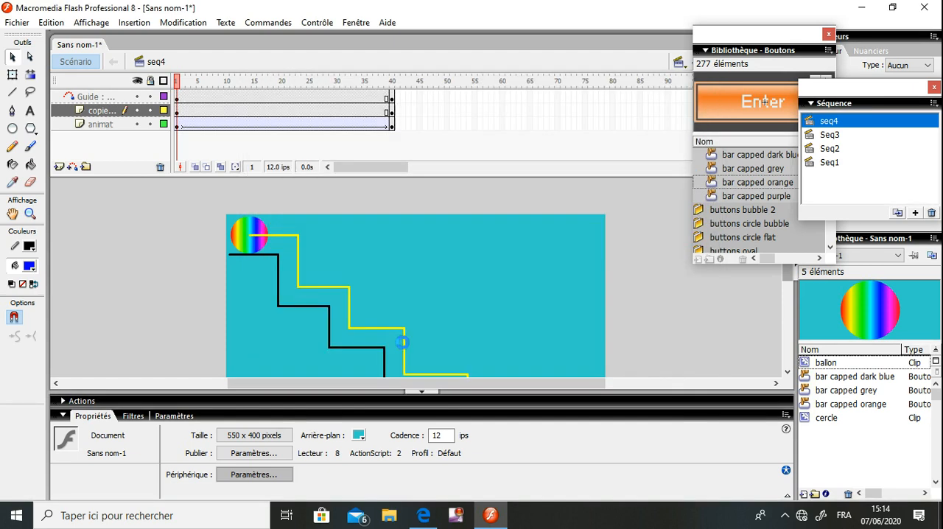
Switch to File Explorer and look through the Programmes (x86) and Programmes folders on local disk C: for the EasyPHP folder
key(super+d)
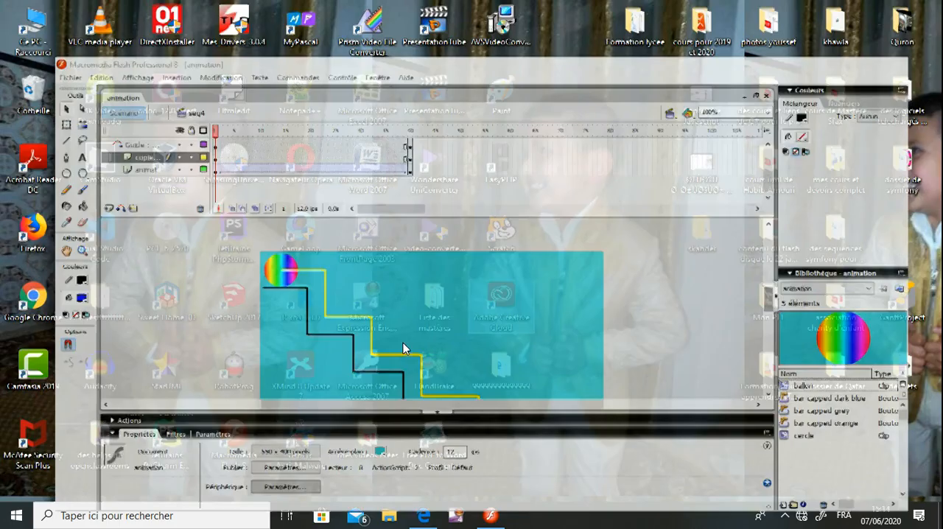
double_click(31, 25)
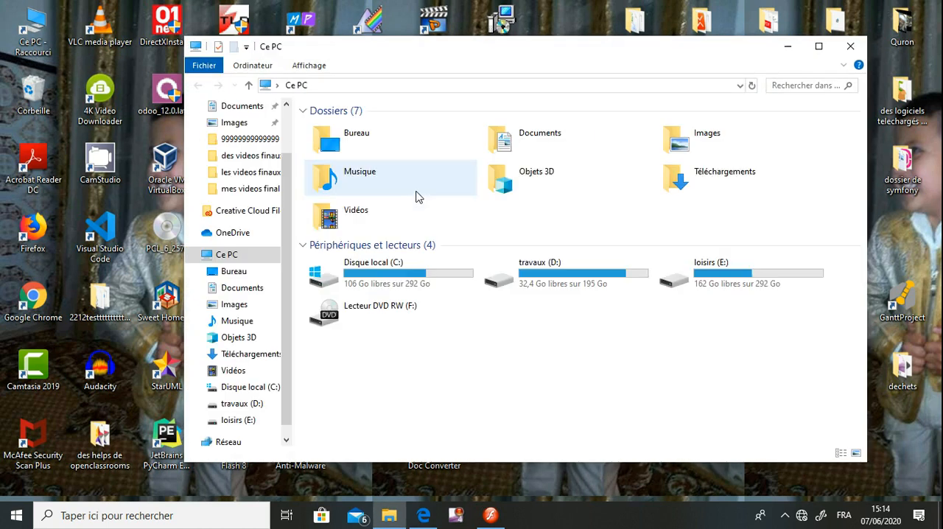
double_click(430, 274)
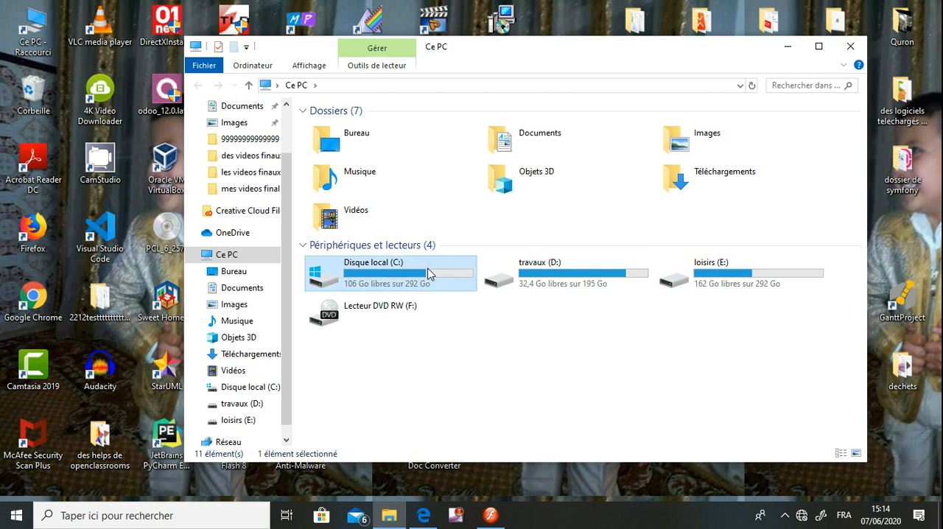
double_click(382, 254)
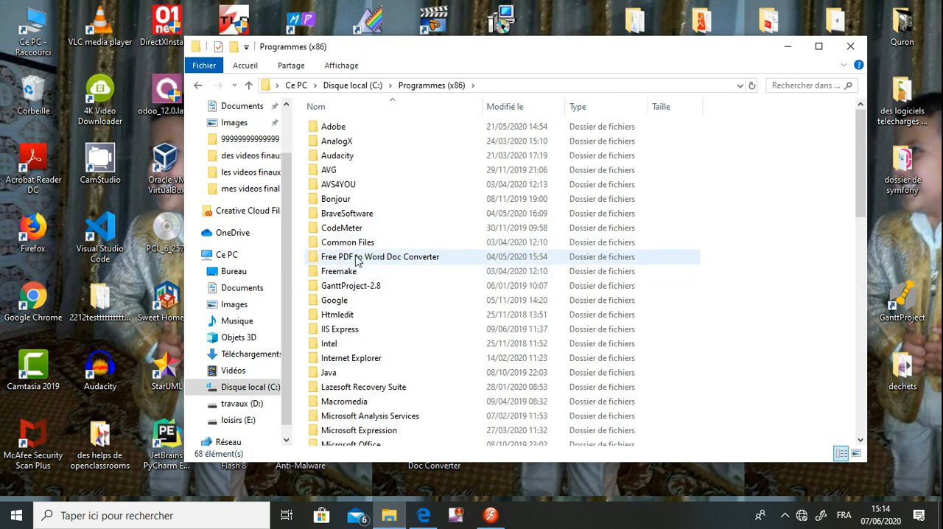
click(355, 321)
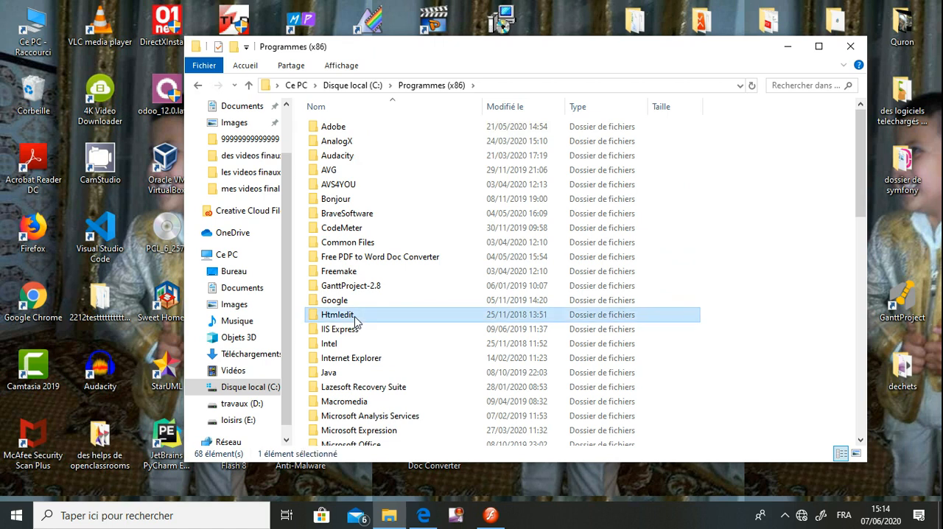
key(BackSpace)
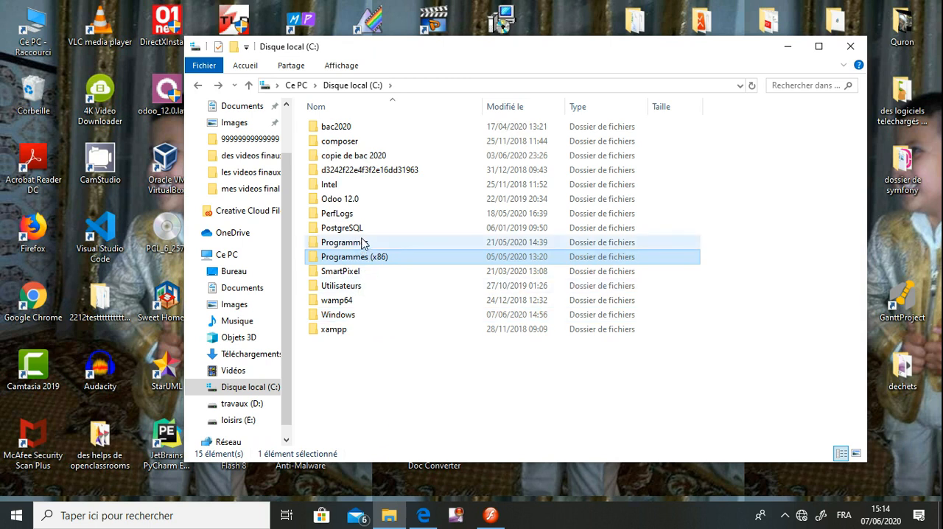
double_click(359, 245)
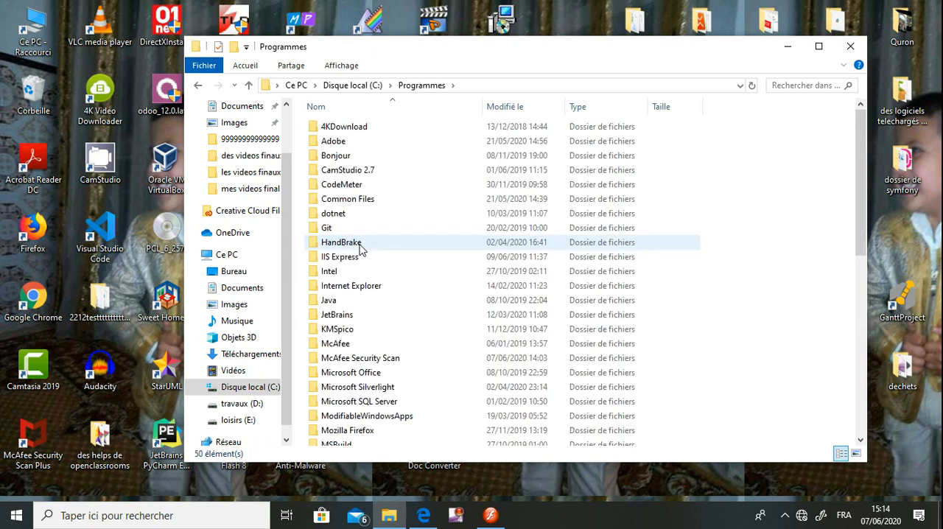
key(BackSpace)
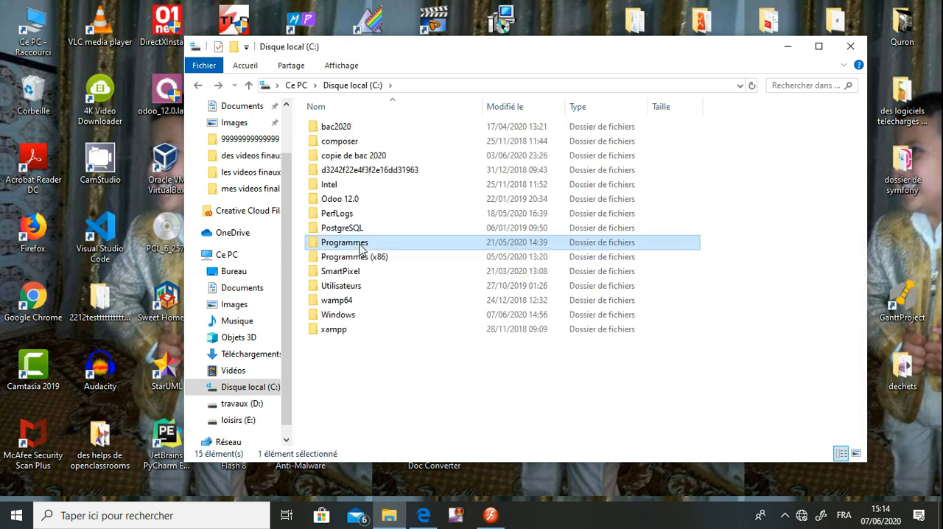
click(363, 255)
double_click(366, 255)
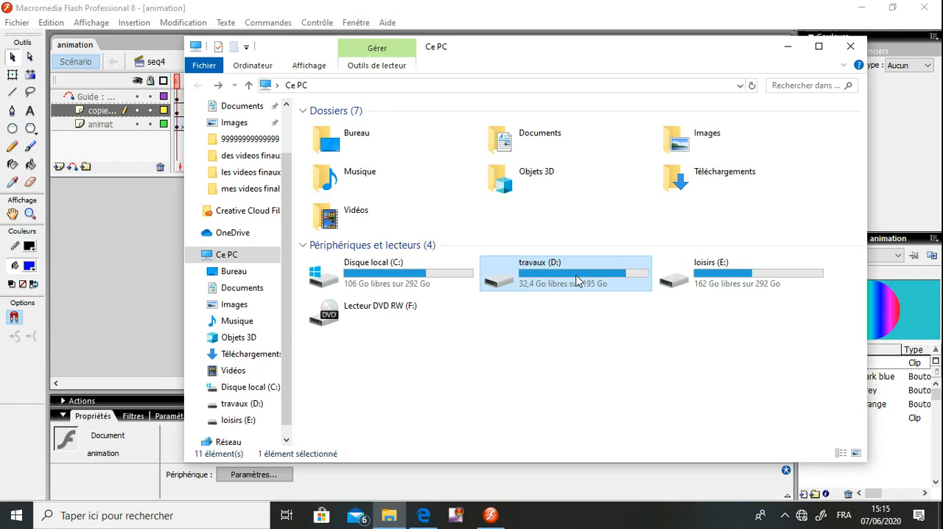
Browse to EasyPHP1-8\www on travaux (D:), inspect the SW147852 folder's contents, and minimize the File Explorer window
double_click(576, 280)
click(351, 374)
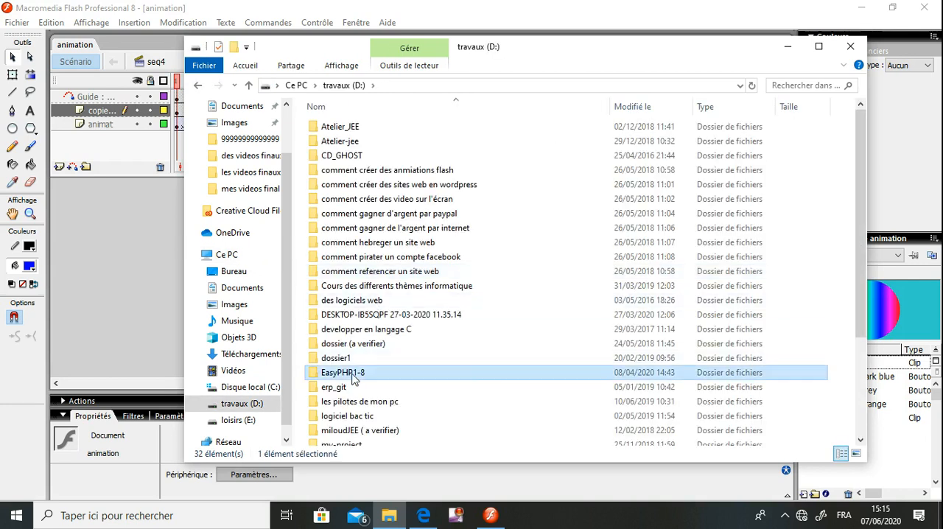
double_click(352, 375)
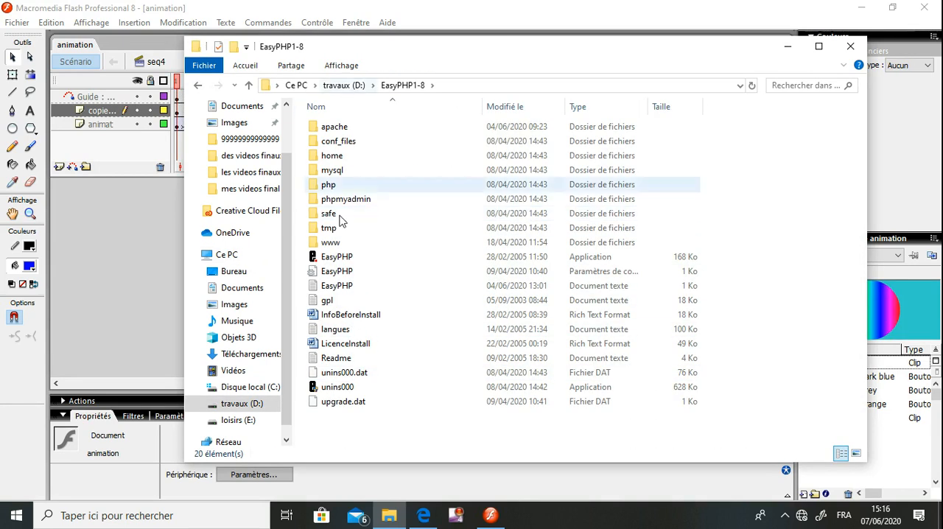
double_click(336, 243)
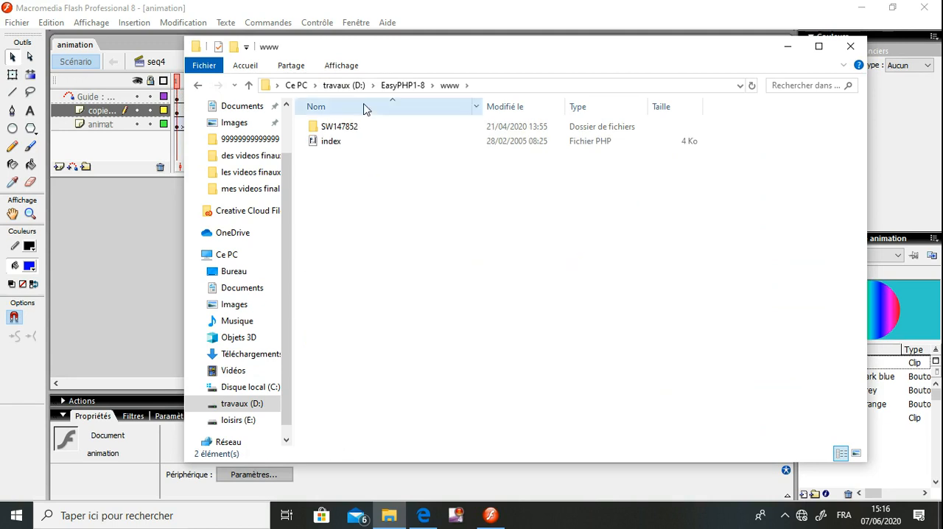
double_click(352, 132)
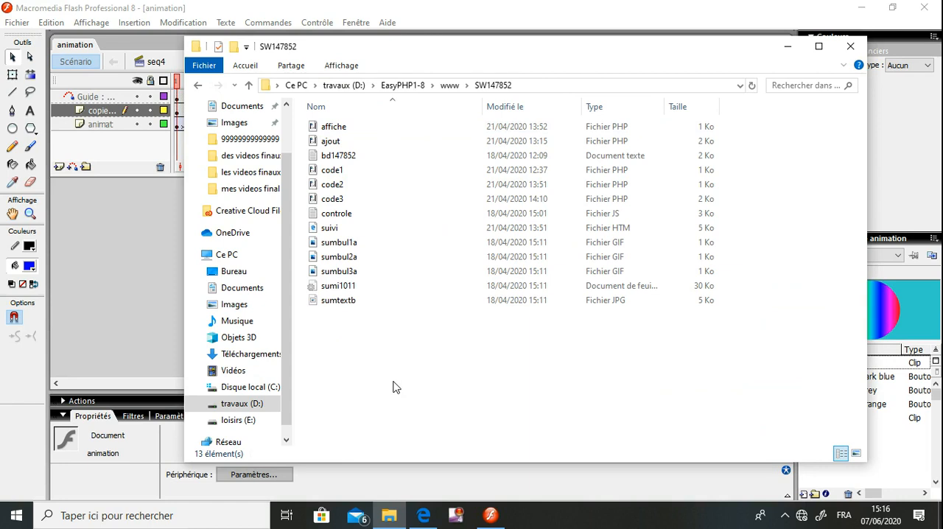
key(BackSpace)
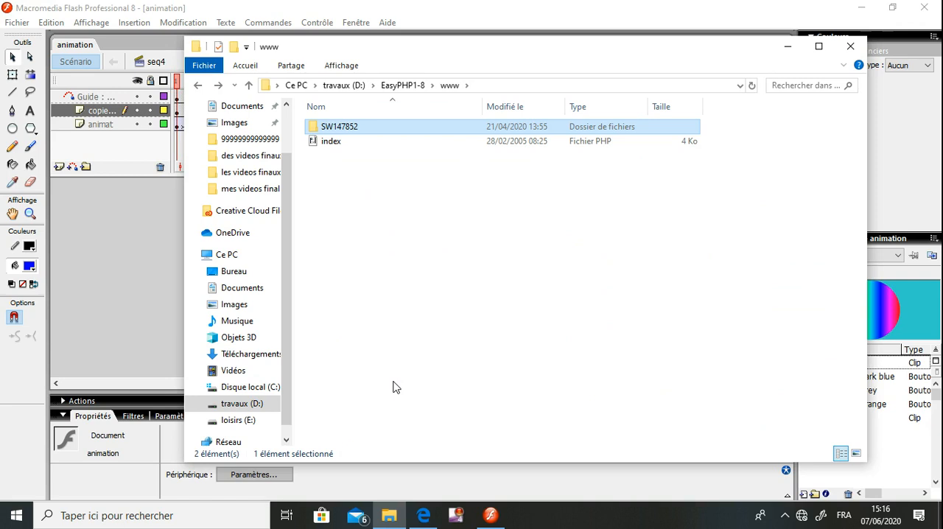
click(787, 46)
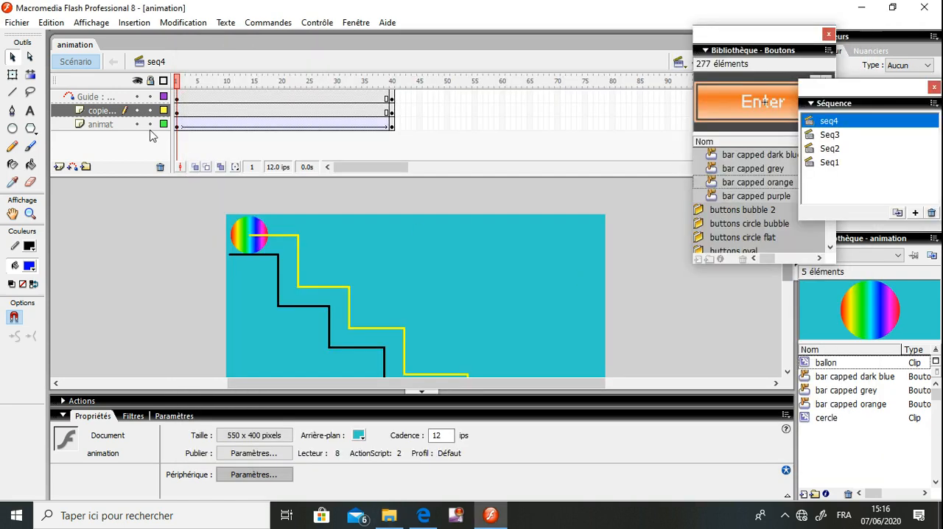
Start saving the Flash document to a new location and browse to the EasyPHP1-8 folder on travaux (D:)
click(16, 22)
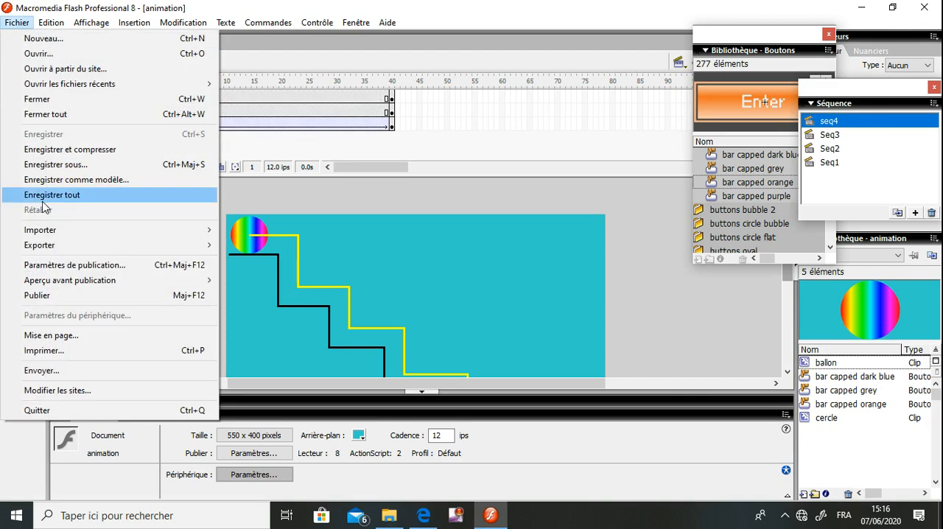
click(55, 165)
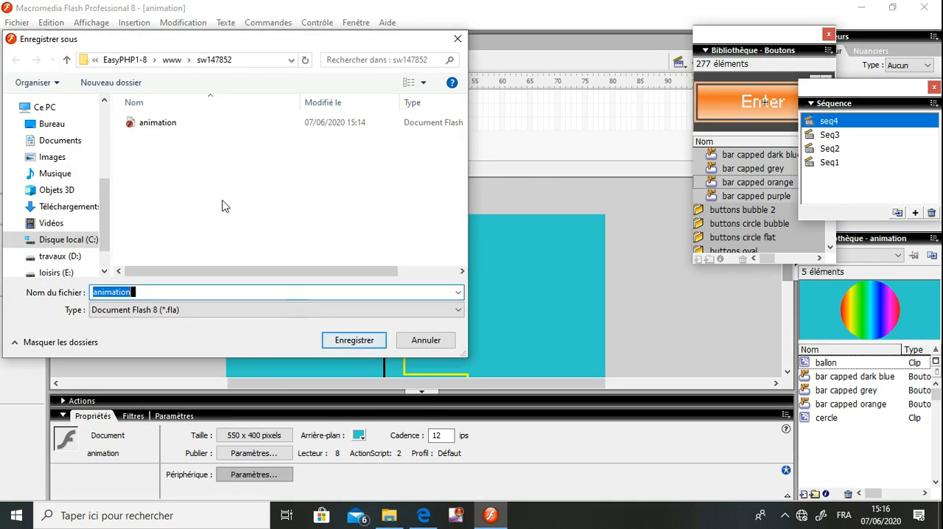
click(225, 205)
key(alt+Up)
key(alt+Up)
key(alt+Up)
key(alt+Up)
key(alt+Up)
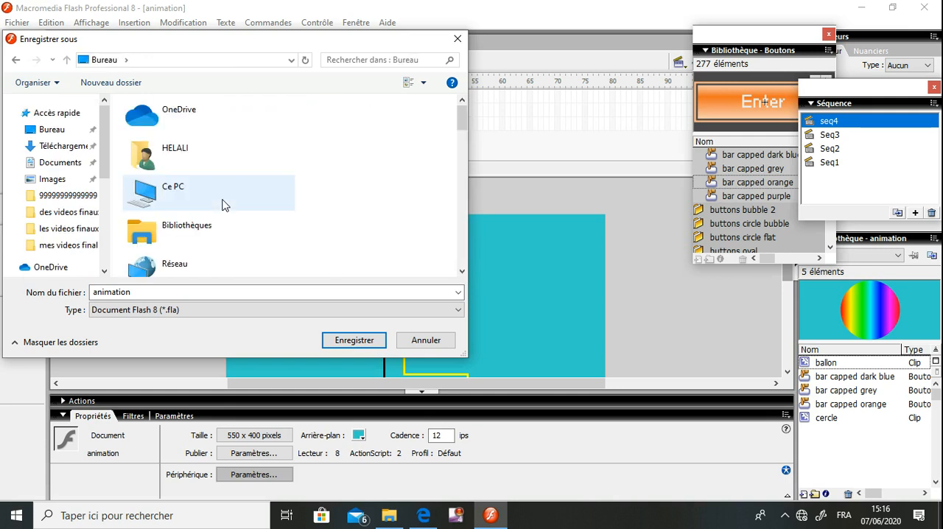
double_click(199, 192)
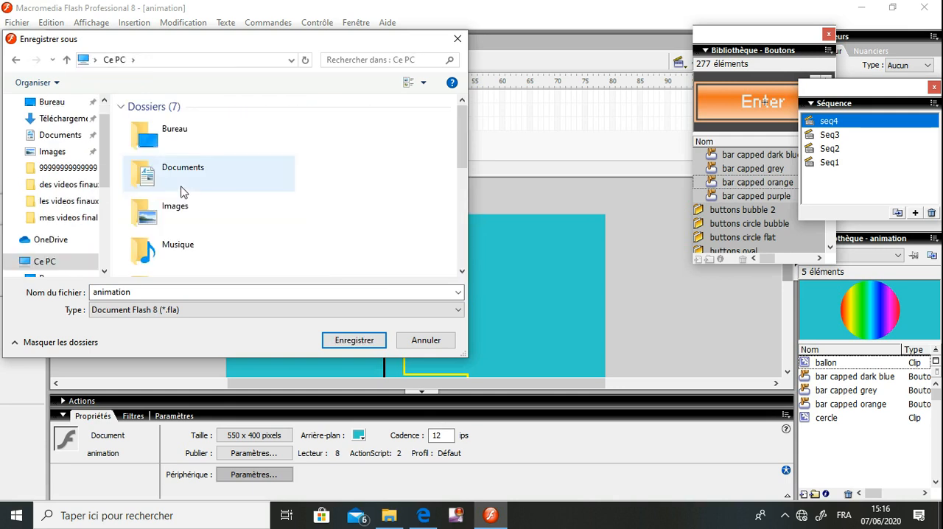
scroll(92, 262, down, 4)
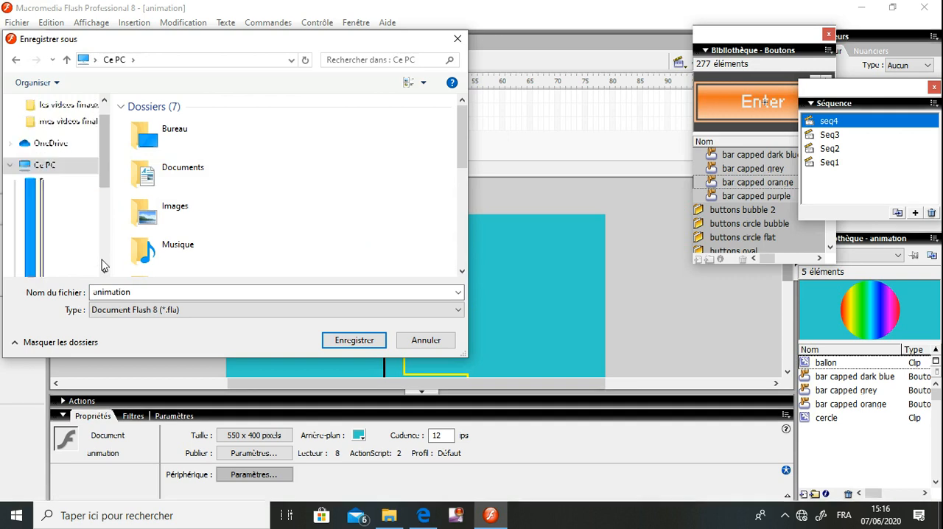
click(72, 235)
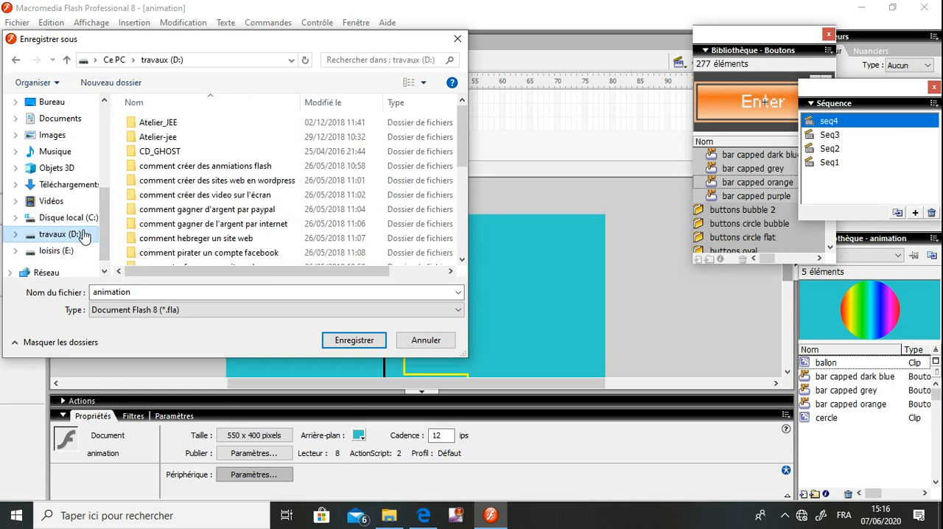
click(184, 225)
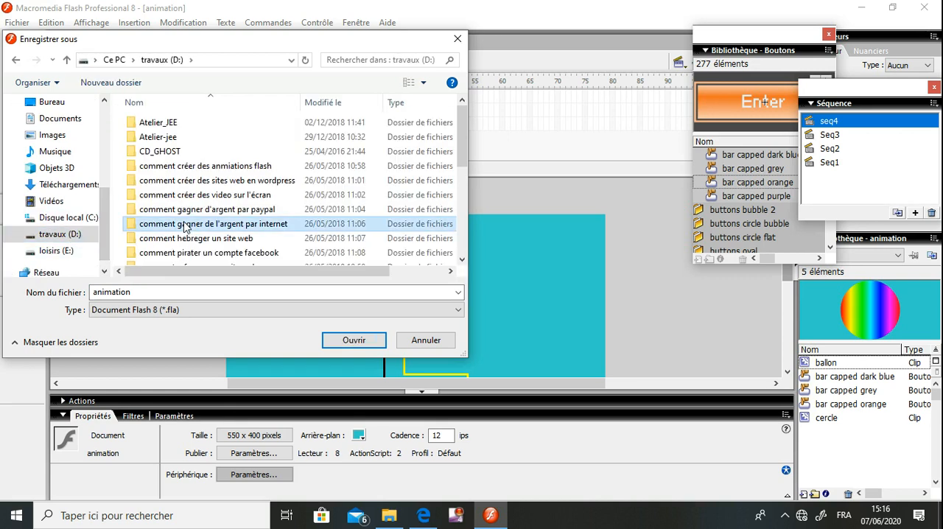
drag(463, 132, 462, 198)
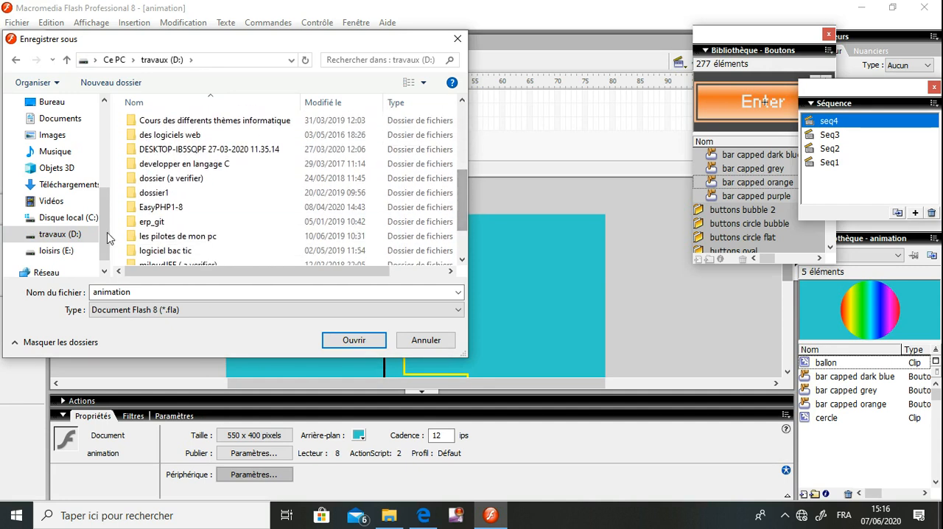
double_click(168, 208)
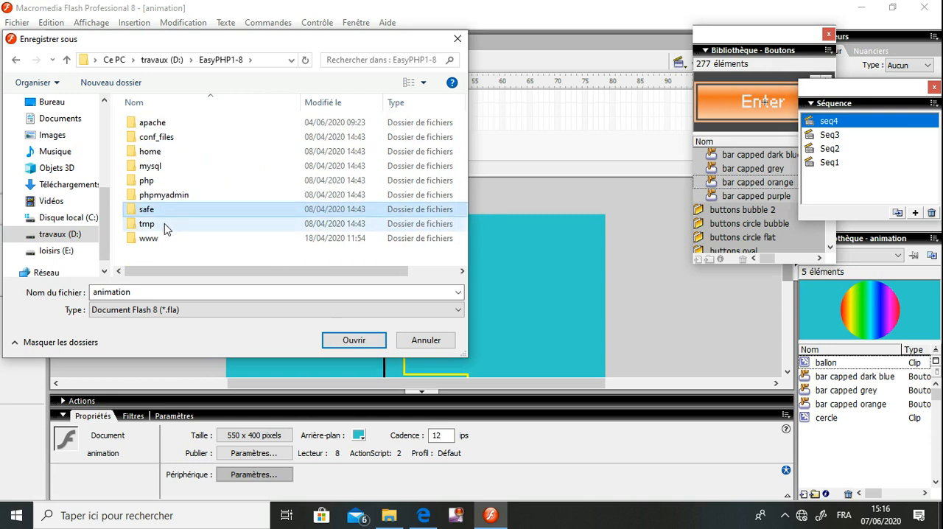
key(super)
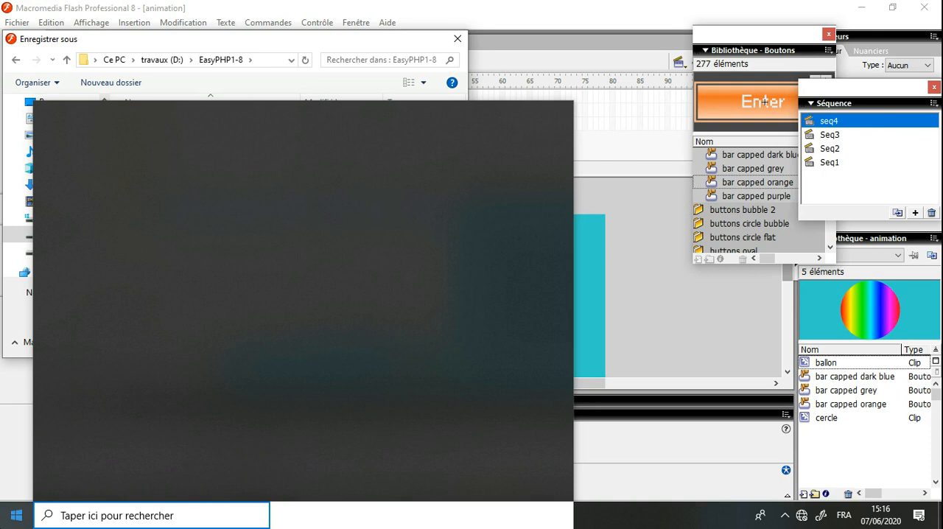
click(8, 520)
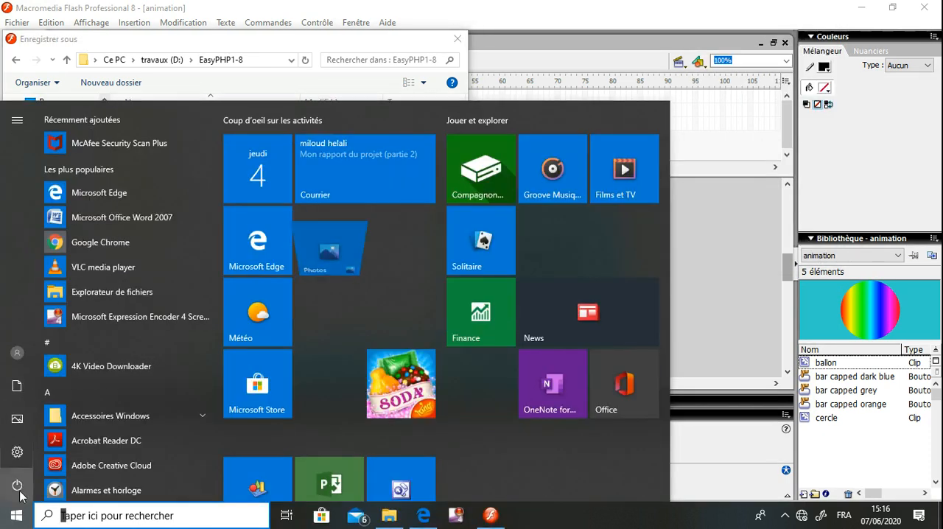
click(18, 515)
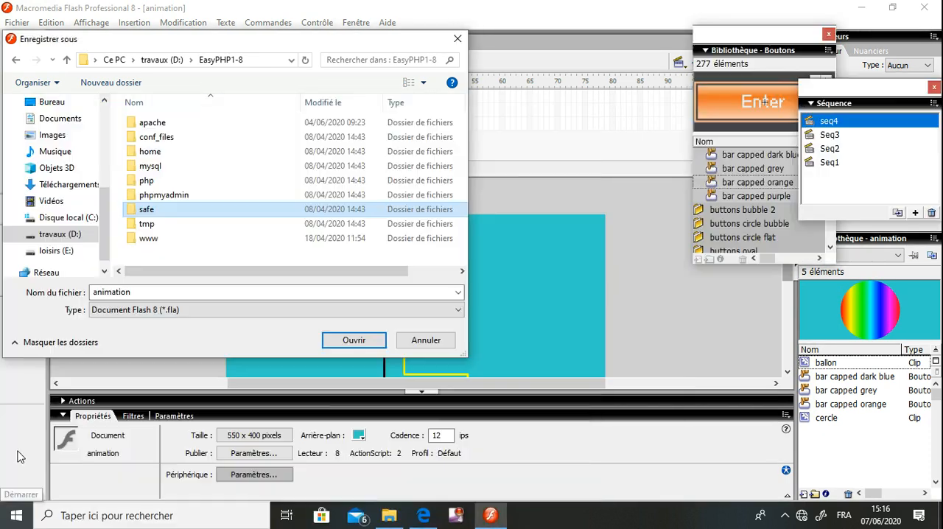
Create a folder named sw111111 inside the www folder and save the Flash 8 document in it as animation
click(161, 244)
double_click(161, 243)
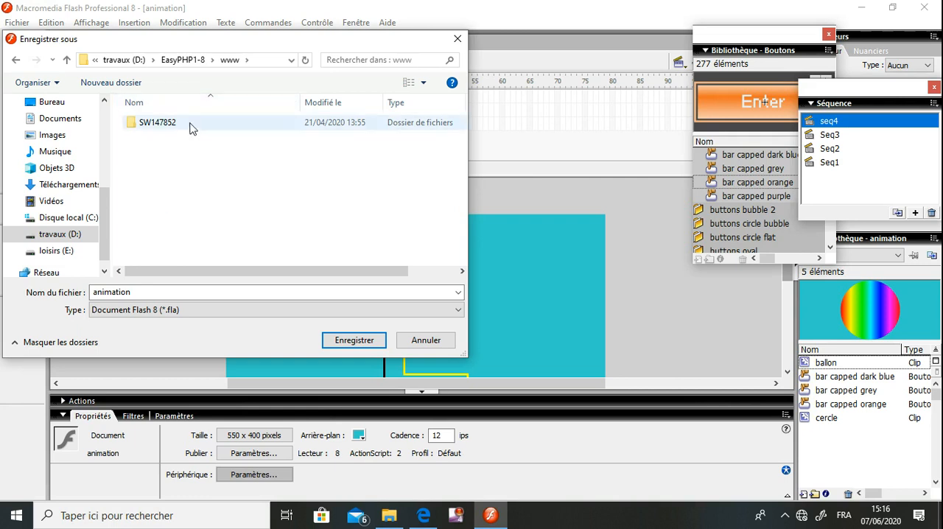
click(127, 83)
text(s)
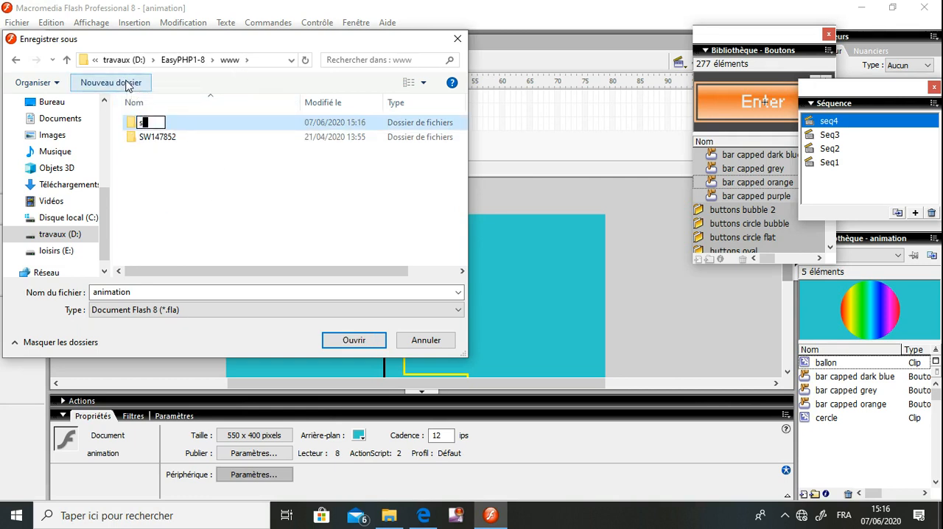
text(w111111)
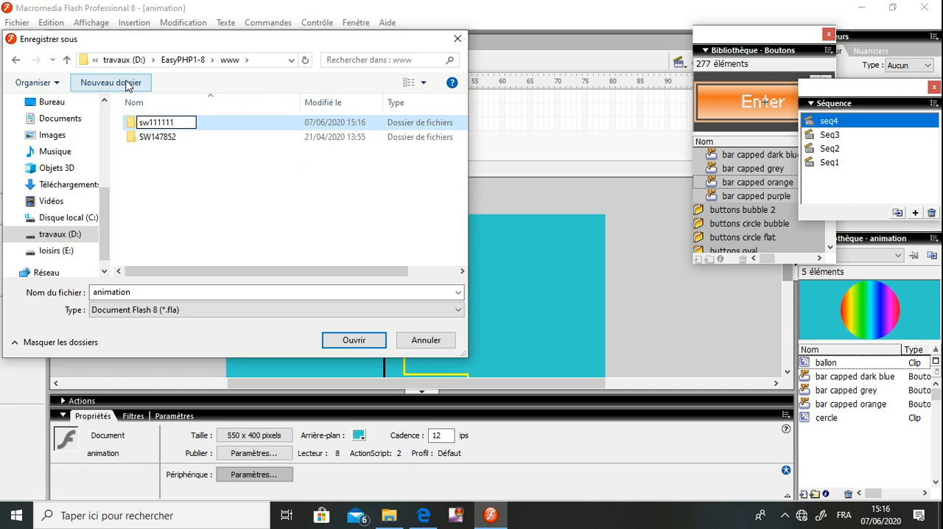
key(Return)
key(Return)
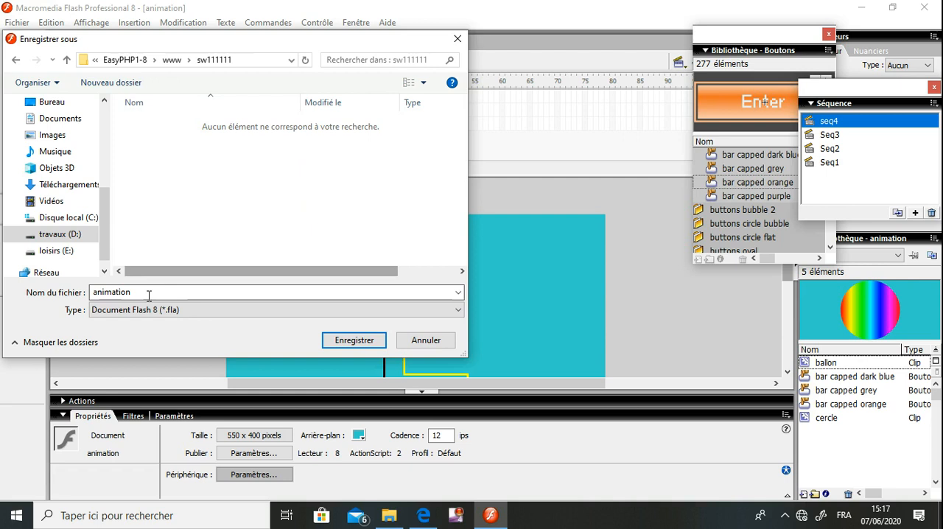
click(357, 342)
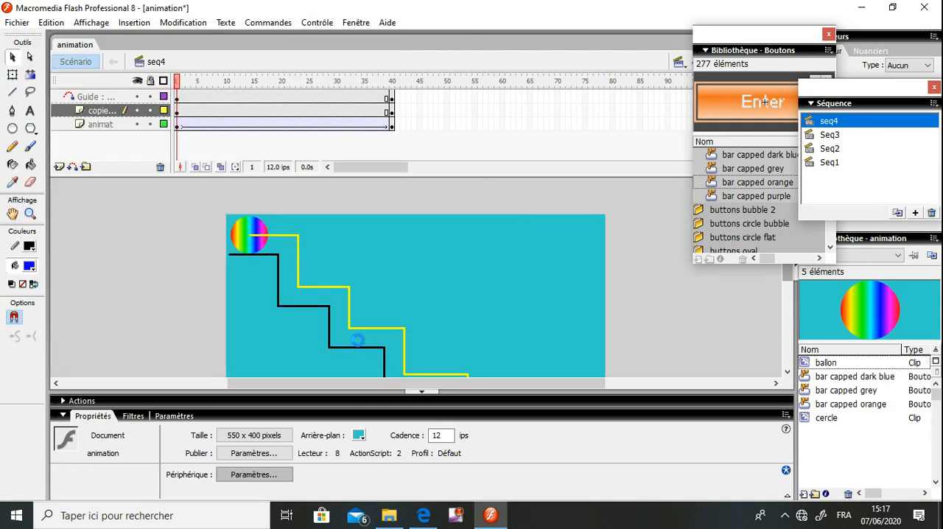
click(388, 514)
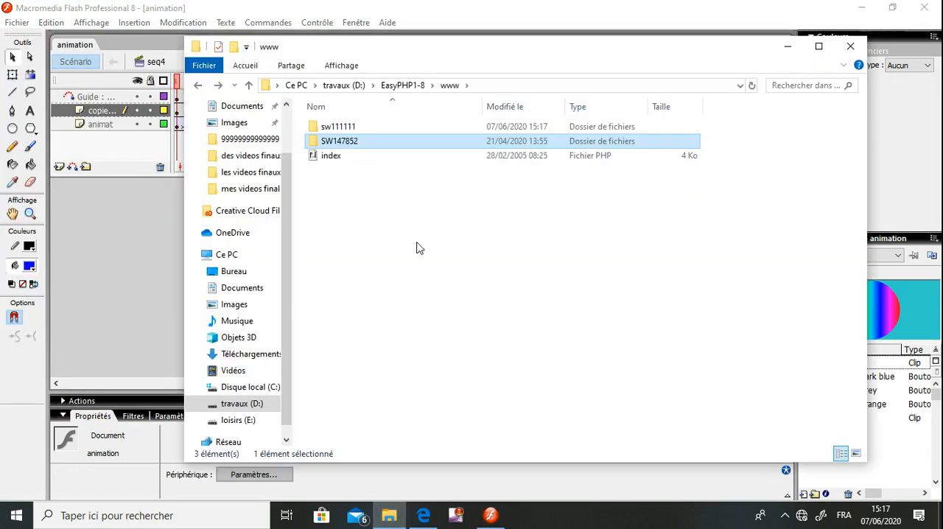
click(397, 288)
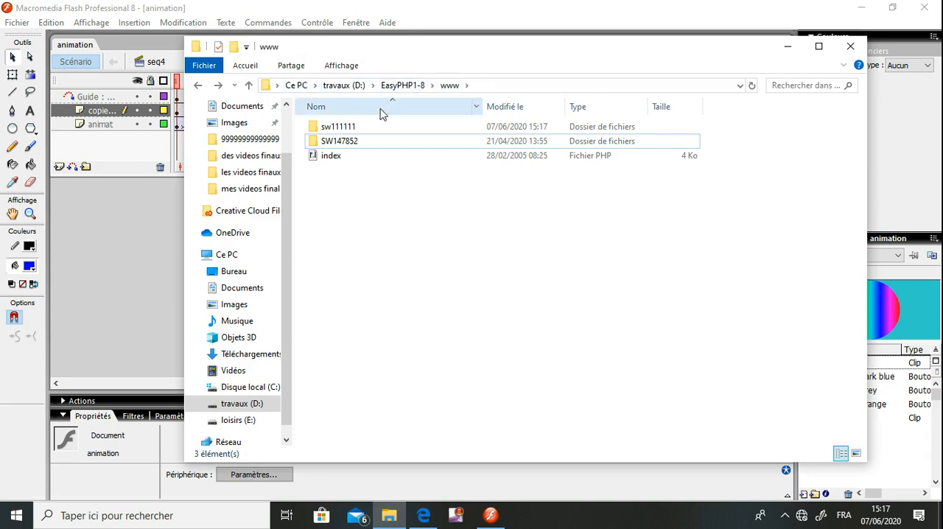
click(343, 131)
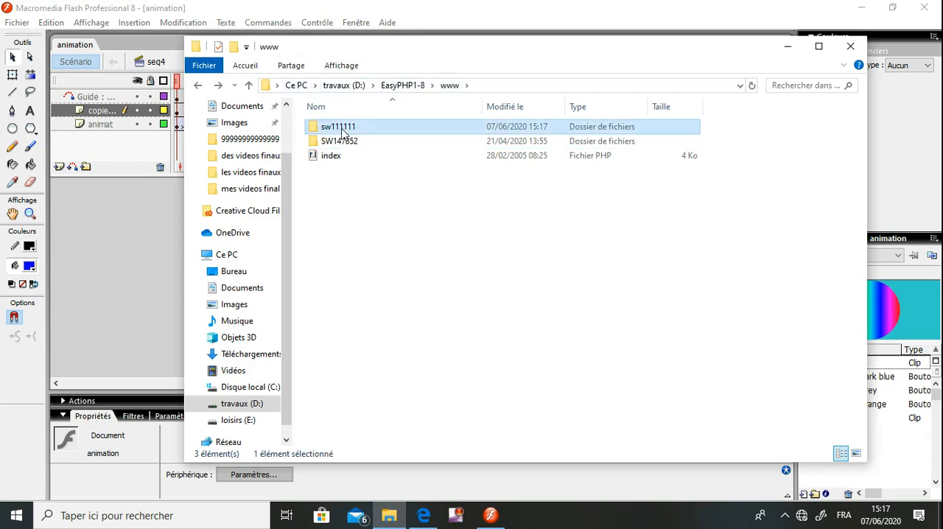
Open the sw111111 folder to check the saved document, and publish the animation from Flash
double_click(343, 129)
click(341, 131)
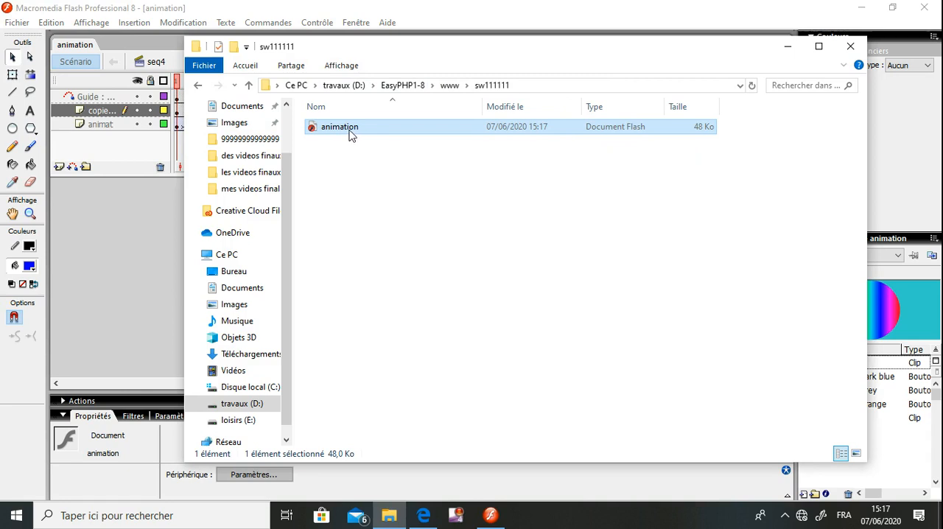
double_click(343, 131)
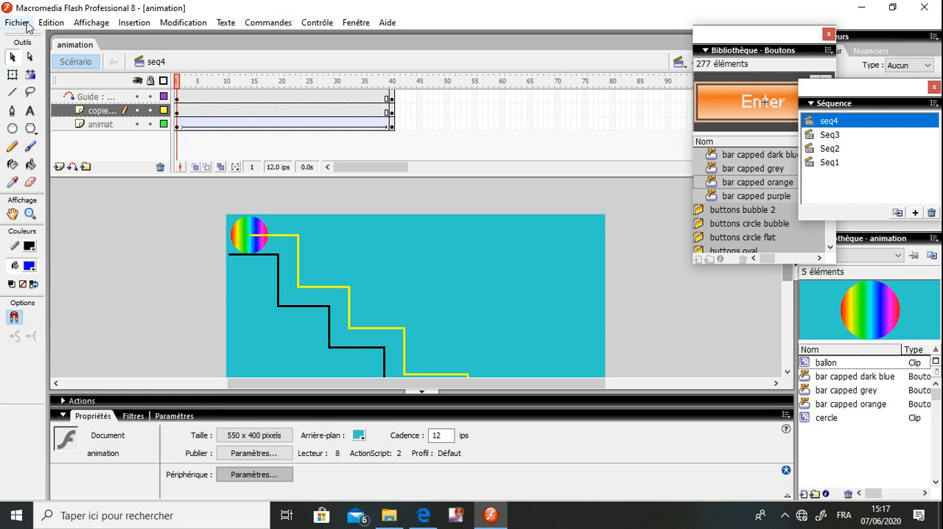
click(15, 23)
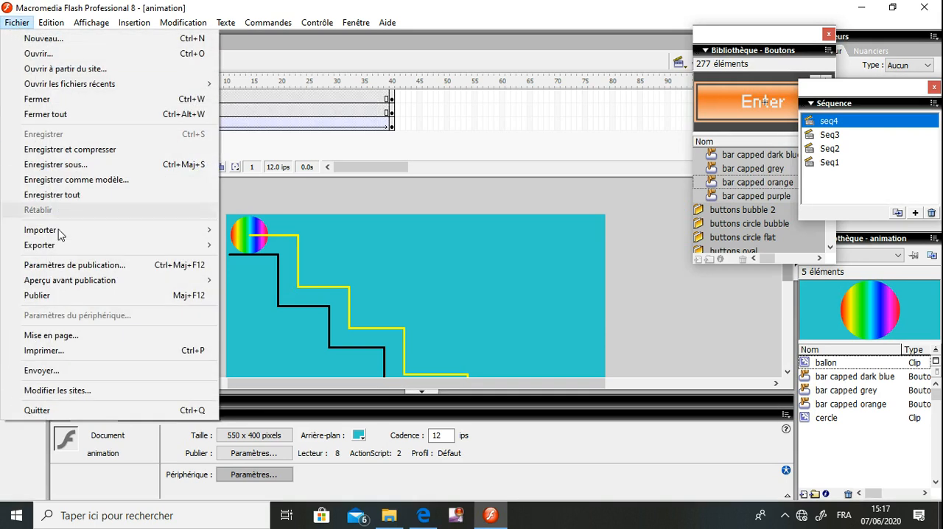
click(53, 296)
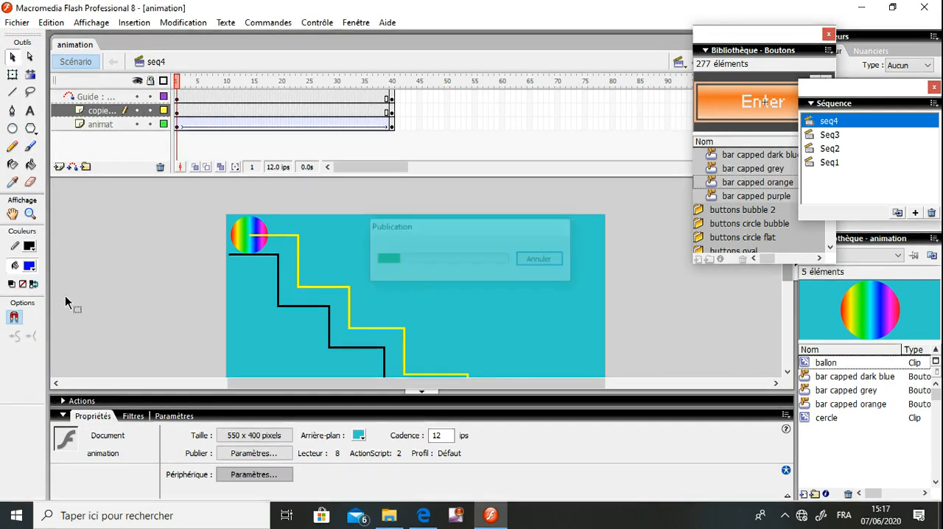
Play the published Shockwave Flash animation from the sw111111 folder, test its Seq3 button, and close the player
click(391, 520)
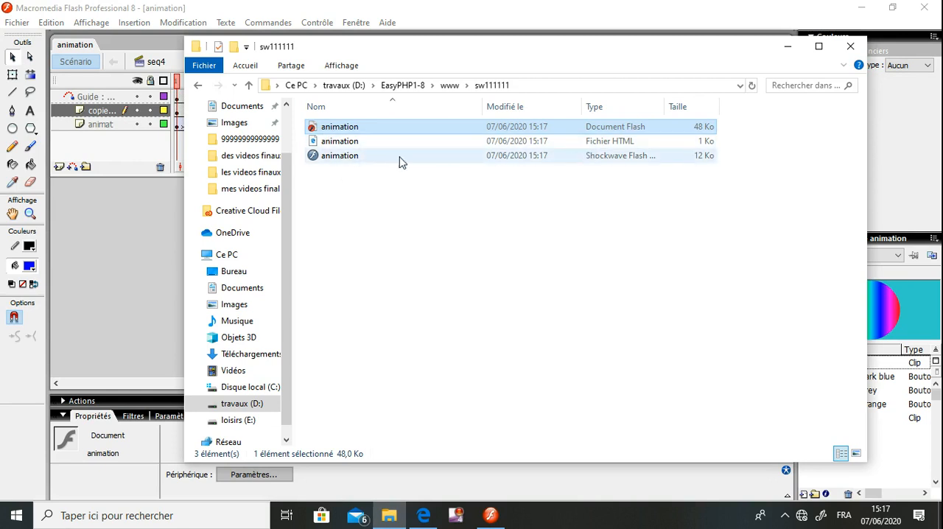
click(342, 156)
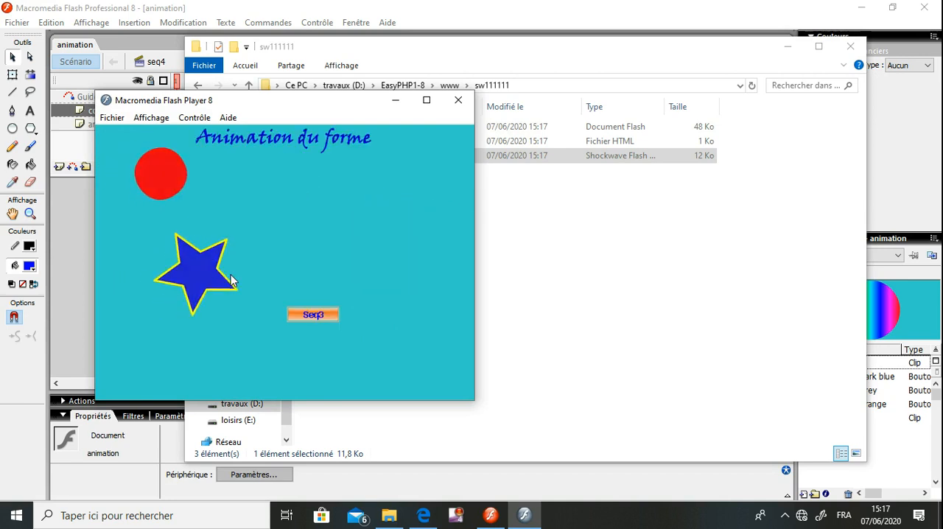
click(313, 316)
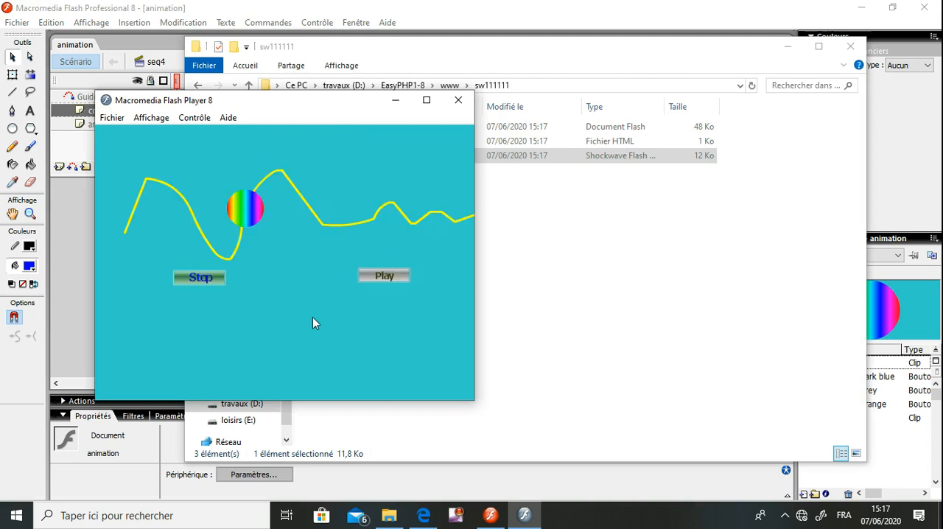
click(458, 100)
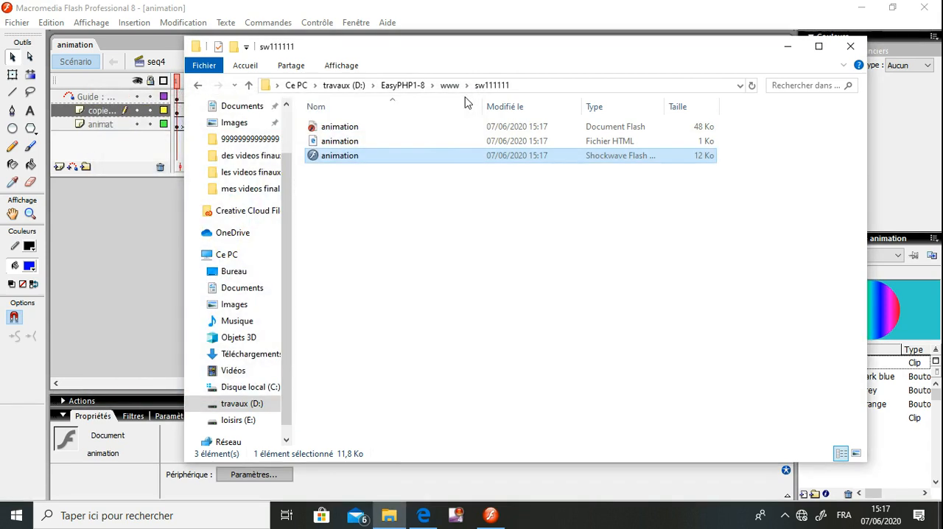
Open the published animation HTML file in Edge and allow Adobe Flash to run once
double_click(339, 143)
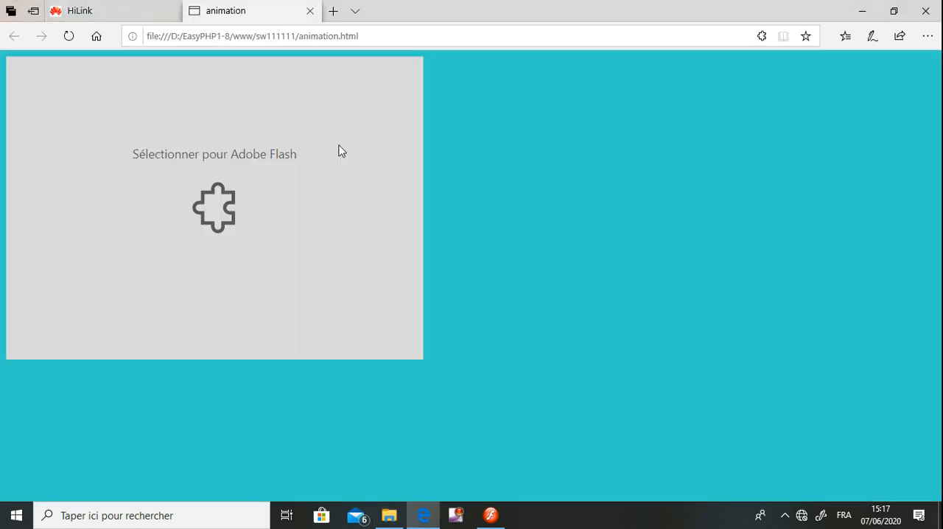
click(216, 196)
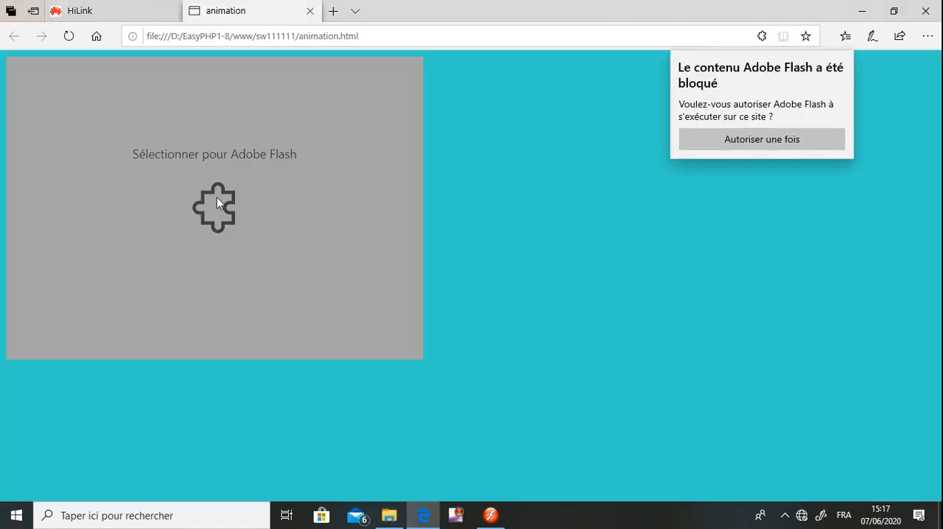
click(779, 139)
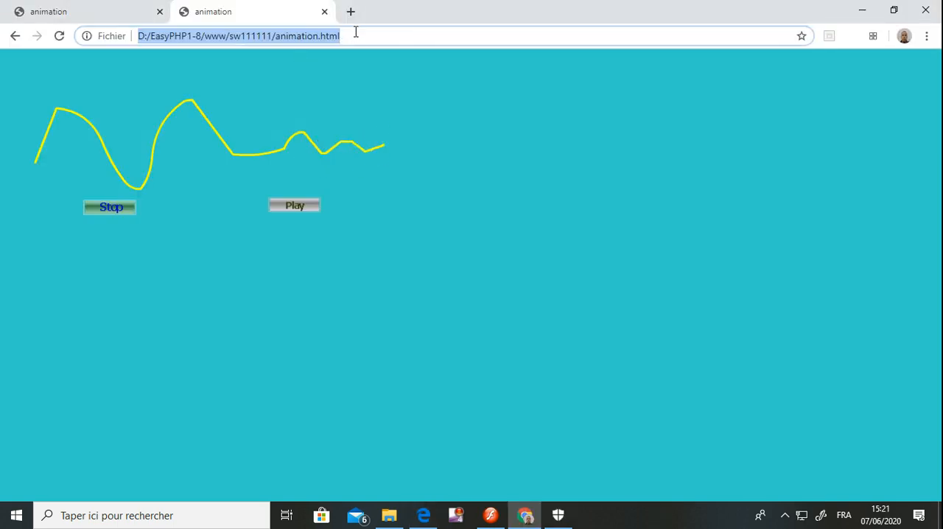
Load the animation page in Chrome, and check the private network firewall in Windows Security before closing it
key(Return)
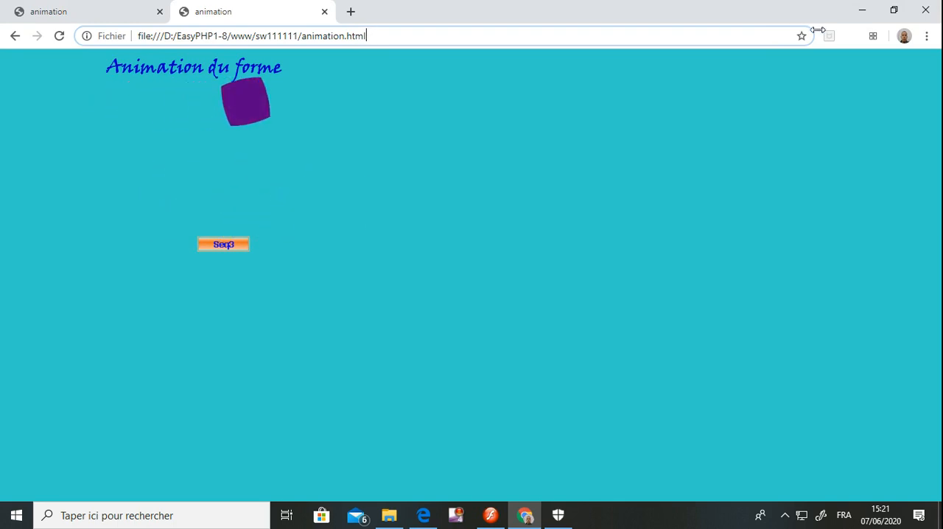
click(787, 517)
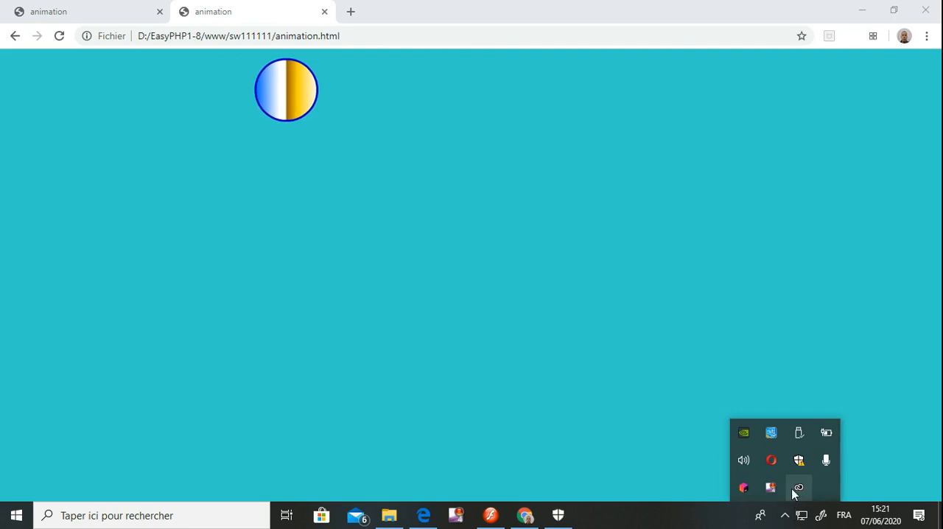
click(798, 461)
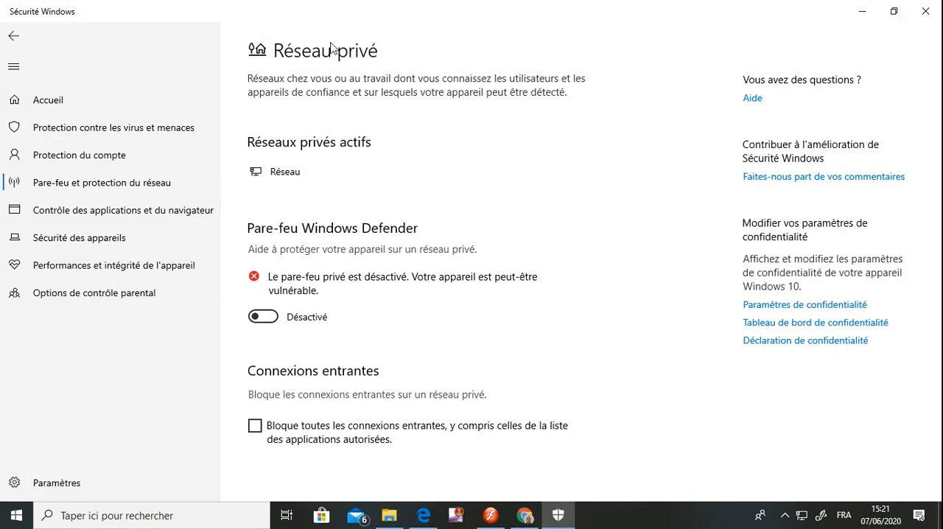
click(925, 11)
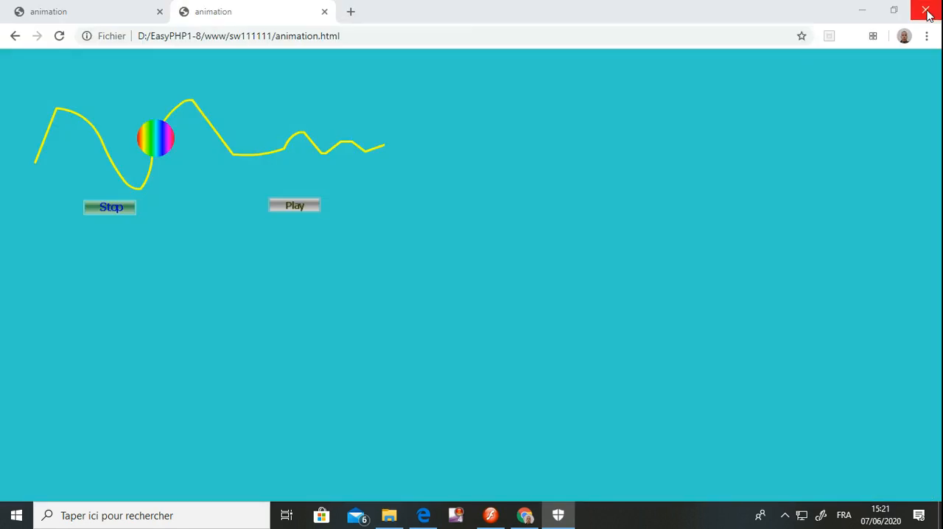
Reload animation.html in Chrome to watch the published animation, and close the browser
click(507, 35)
key(Return)
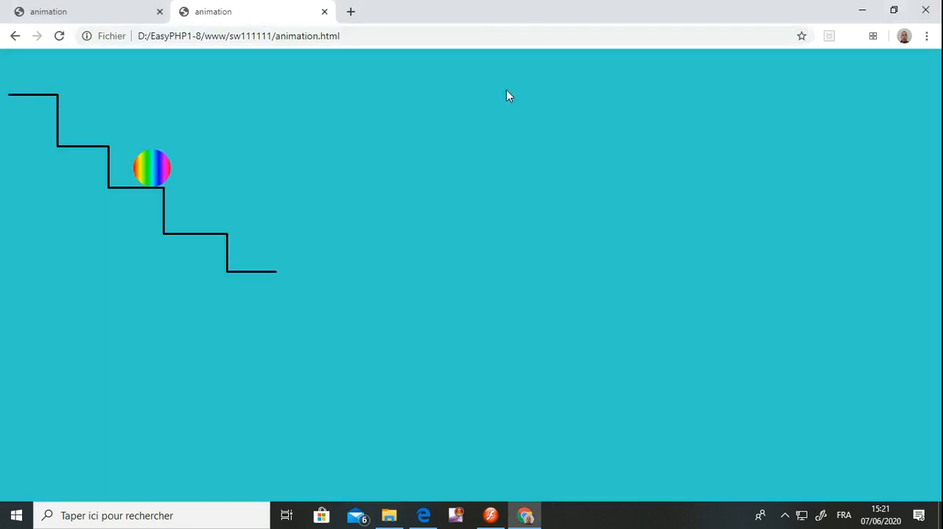
click(922, 10)
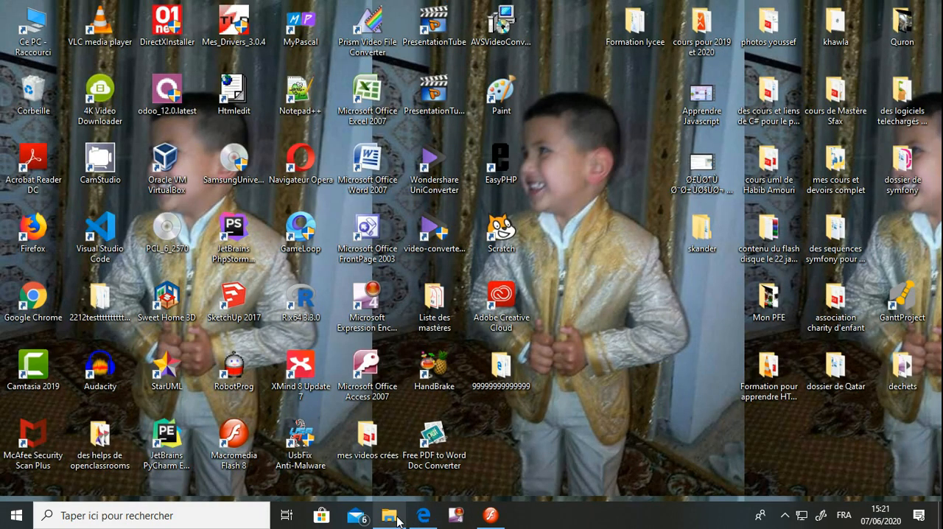
Return to the sw111111 folder, reopen the animation HTML file in Edge, and allow Adobe Flash once
mouse_move(389, 516)
click(389, 449)
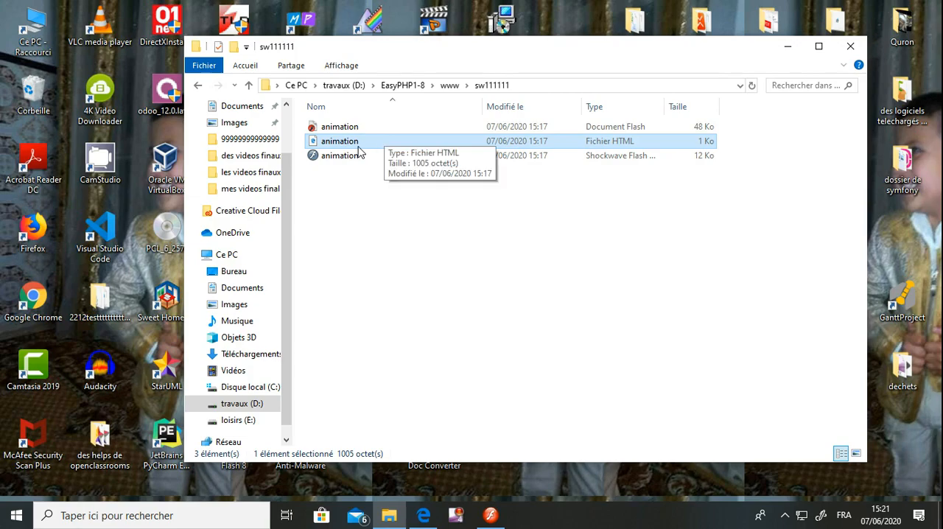
double_click(359, 147)
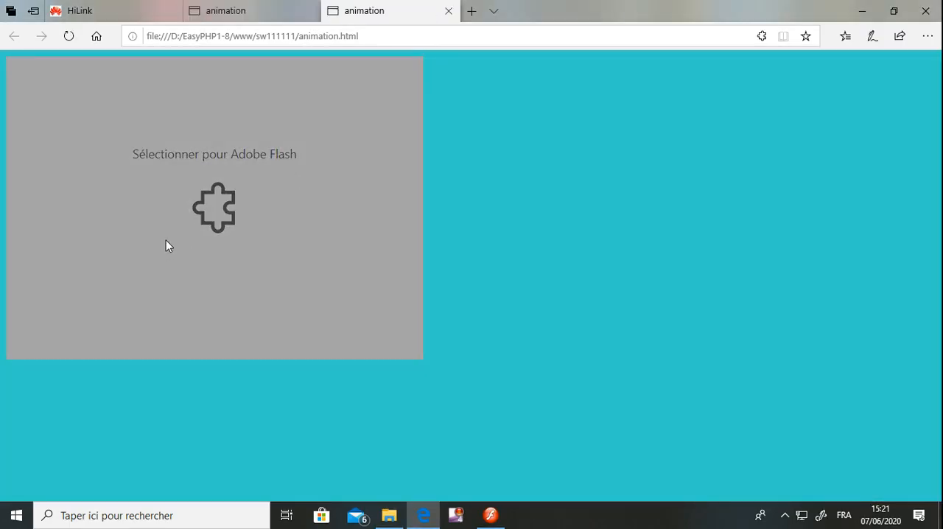
click(205, 214)
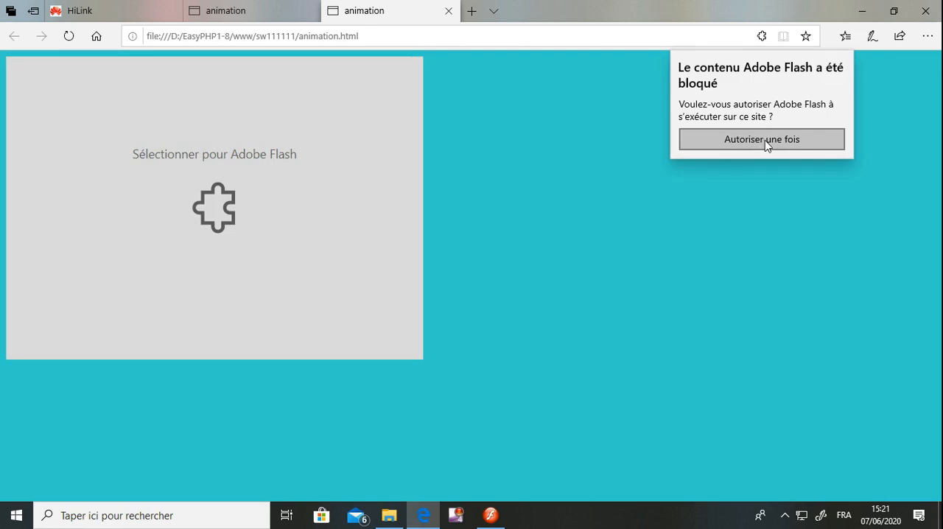
click(765, 141)
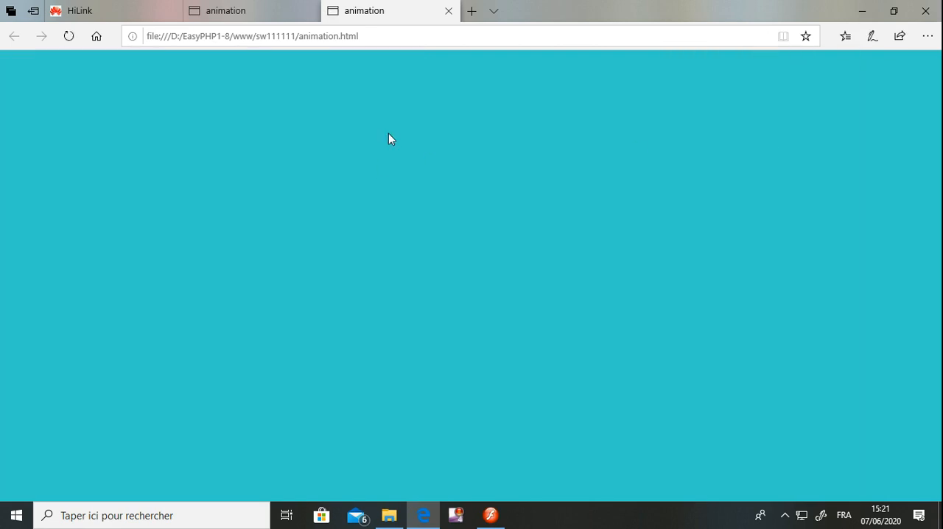
Reload the file:///D:/EasyPHP1-8/www/sw111111/animation.html page in Edge
click(375, 35)
key(ctrl+c)
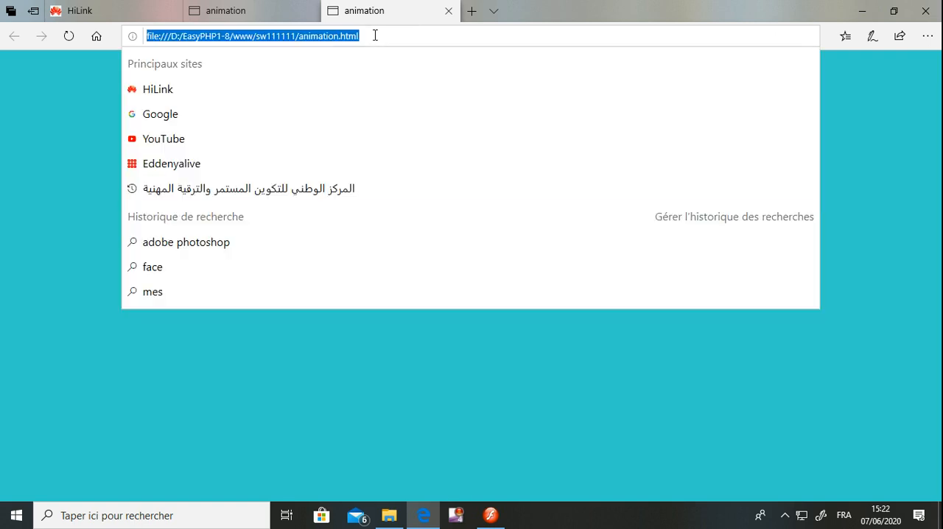
click(375, 35)
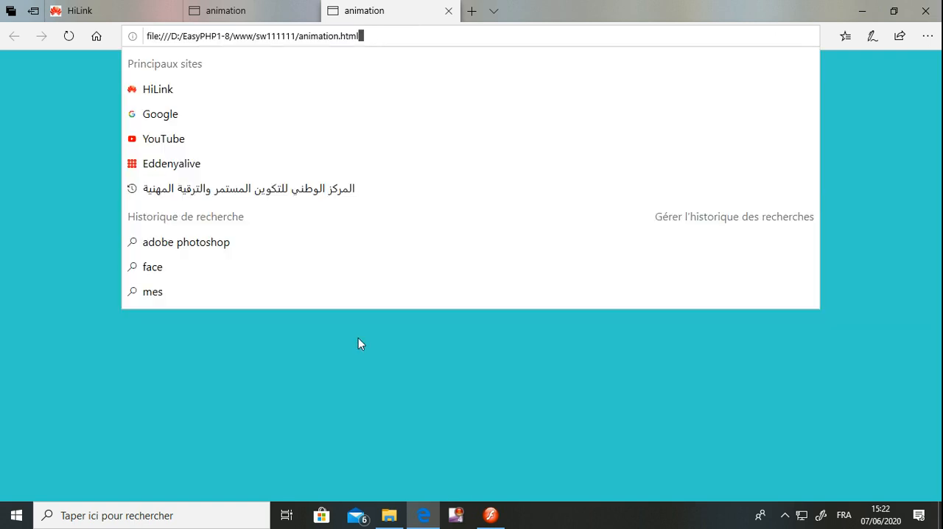
key(Return)
click(363, 29)
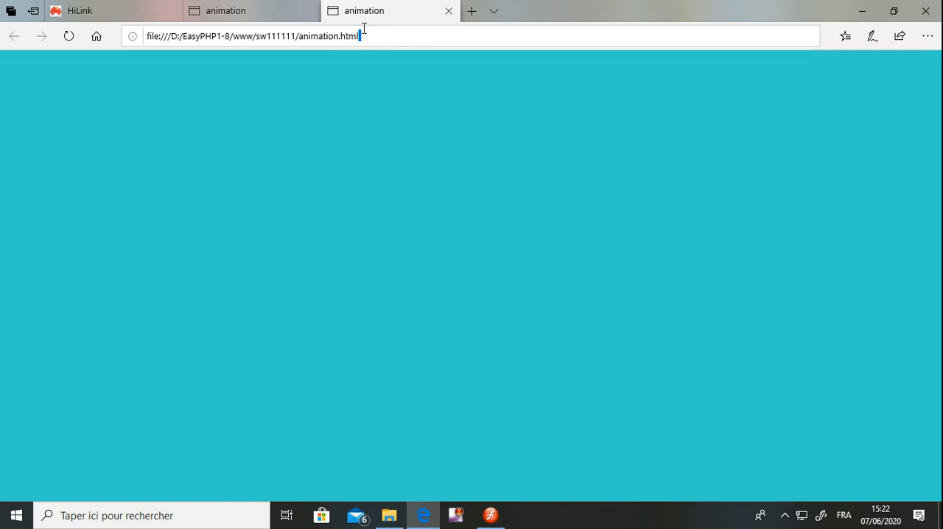
key(Return)
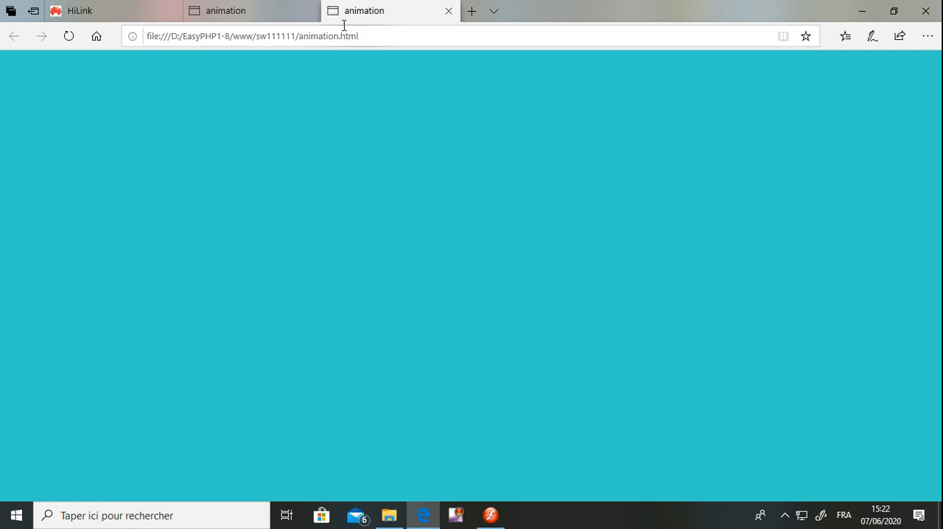
Close both animation tabs in Edge and exit the browser
click(255, 14)
click(310, 13)
click(310, 13)
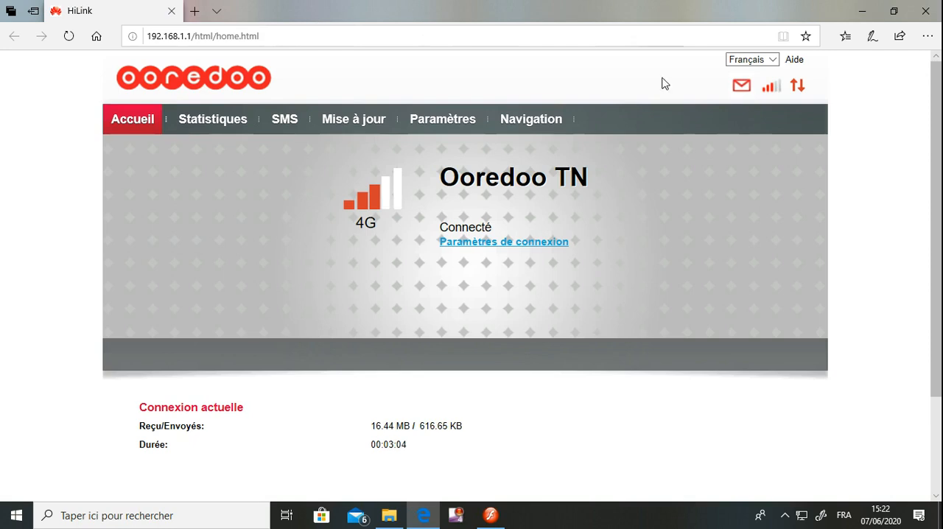
click(925, 13)
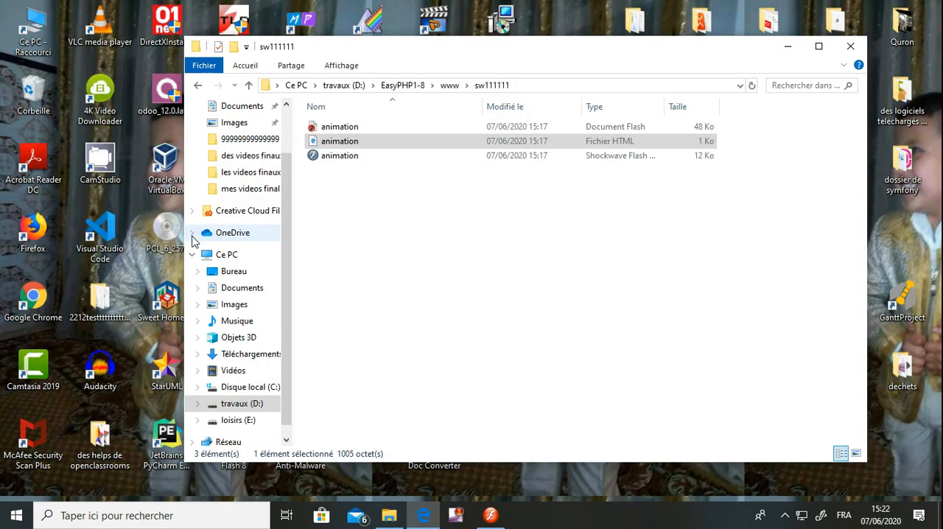
Launch Google Chrome and load D:/EasyPHP1-8/www/sw111111/animation.html using the copied page address
double_click(39, 320)
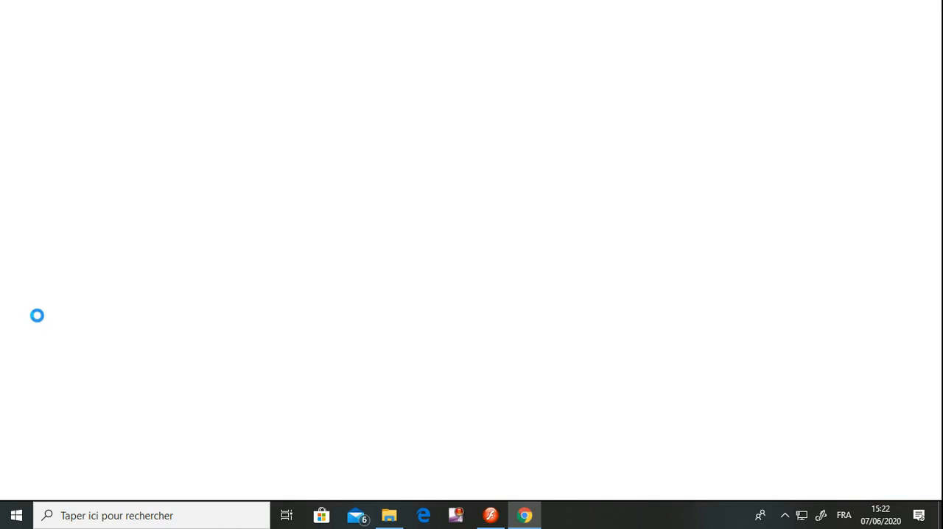
key(ctrl+v)
key(Return)
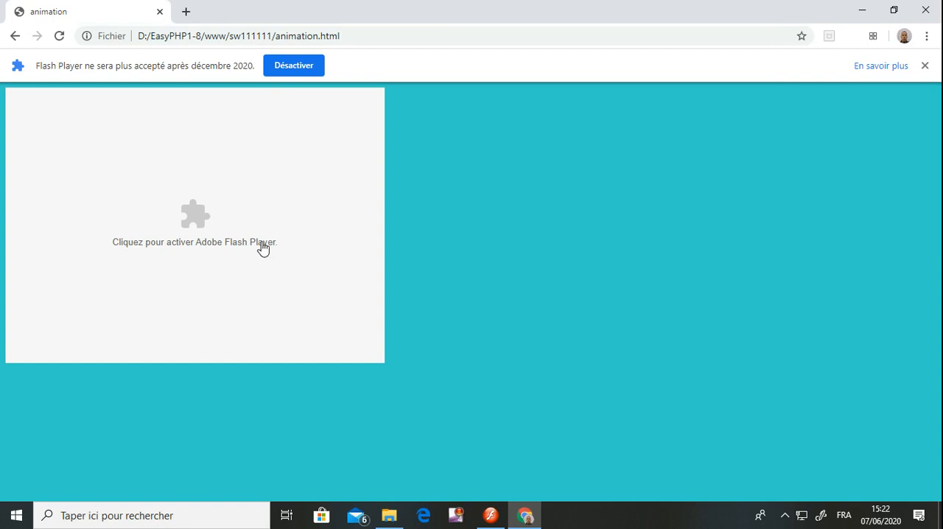
Deactivate Flash Player from Chrome's end-of-support notice and accept the risk in the McAfee WebAdvisor firewall warning
click(289, 63)
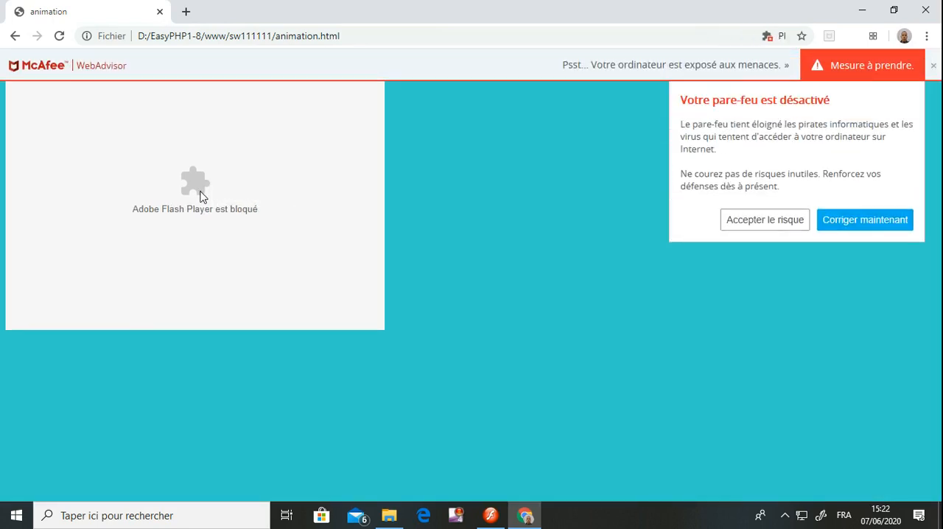
click(734, 219)
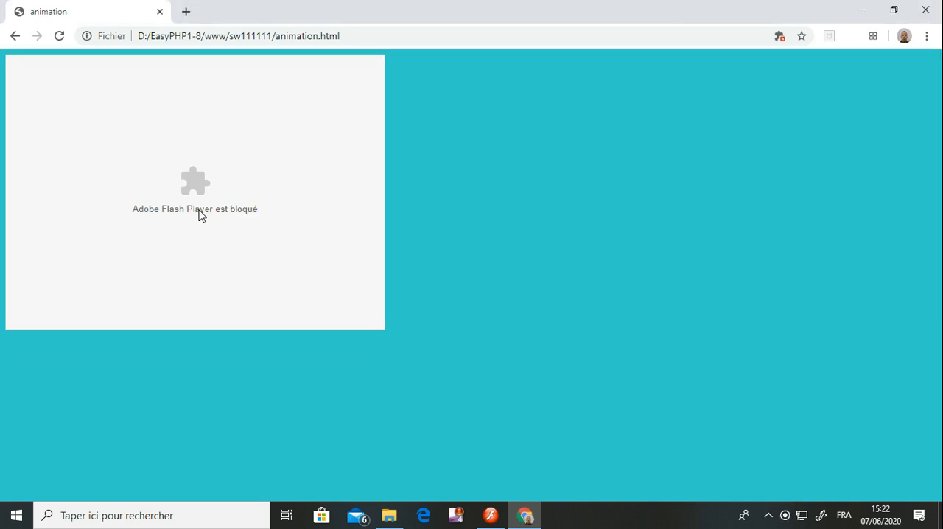
Reload the animation page and open Chrome's Flash settings from the blocked plug-in notice
click(361, 28)
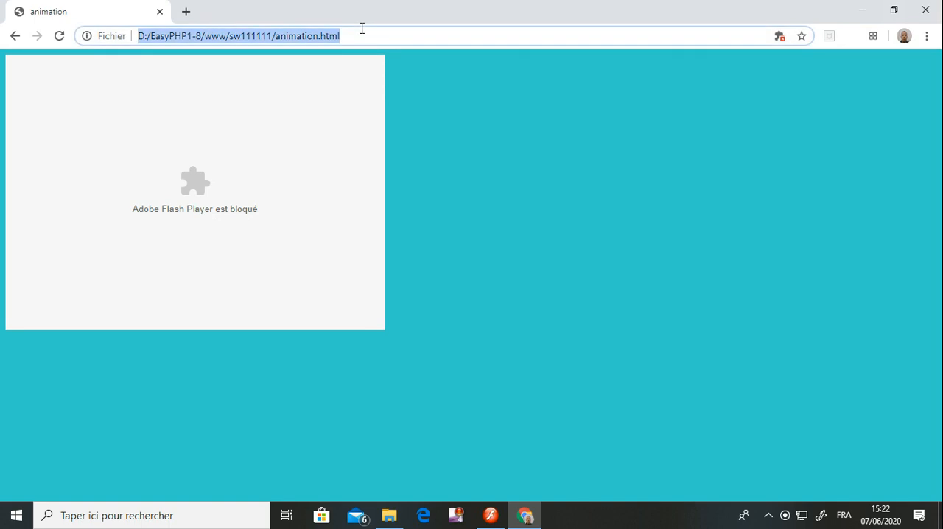
key(Return)
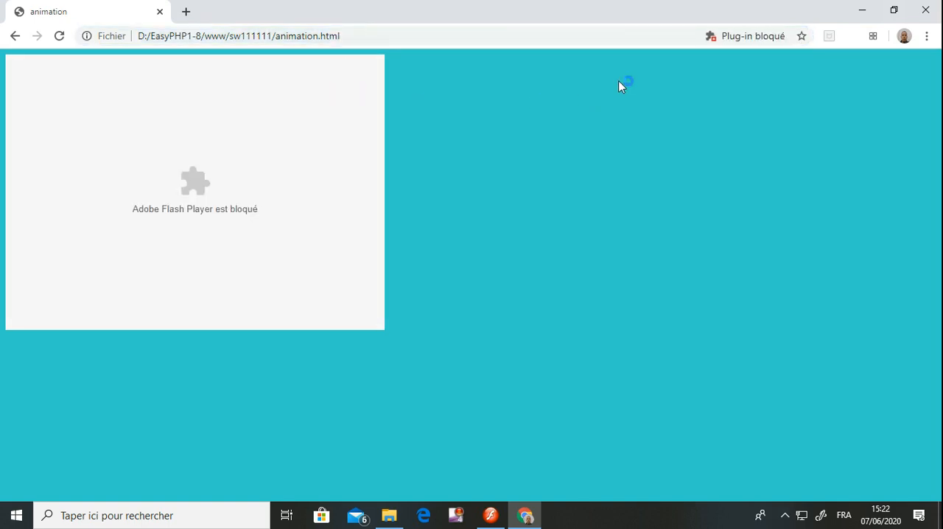
click(769, 40)
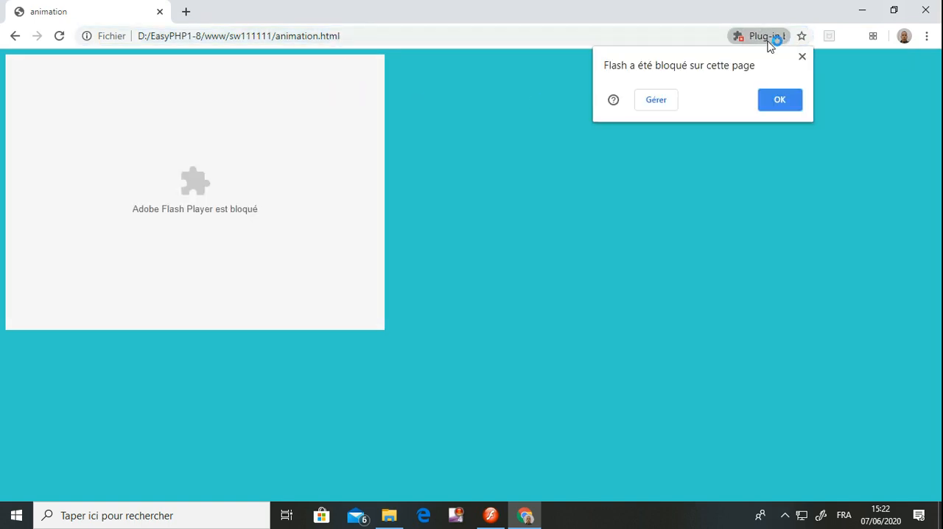
click(652, 103)
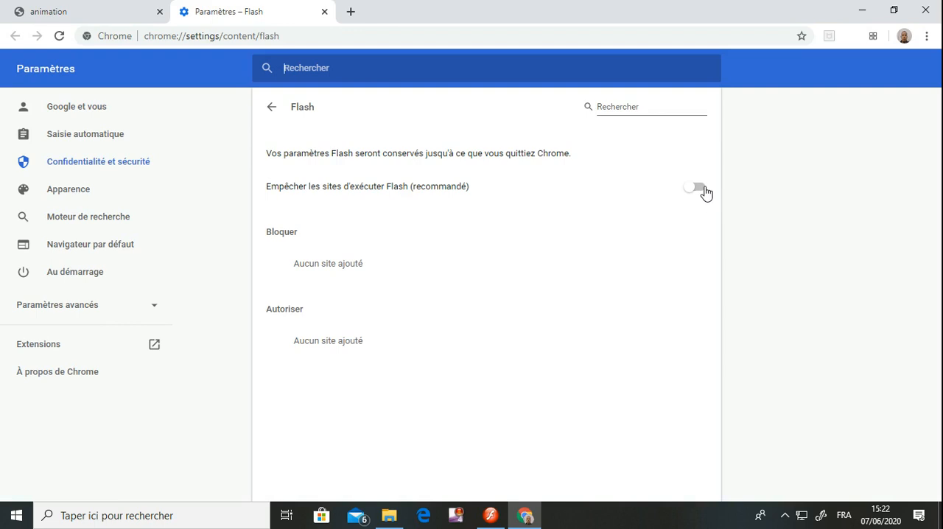
Set the Flash permission to "Demander d'abord" and load D:/EasyPHP1-8/www/sw111111/animation.html in the settings tab using the copied address
click(698, 188)
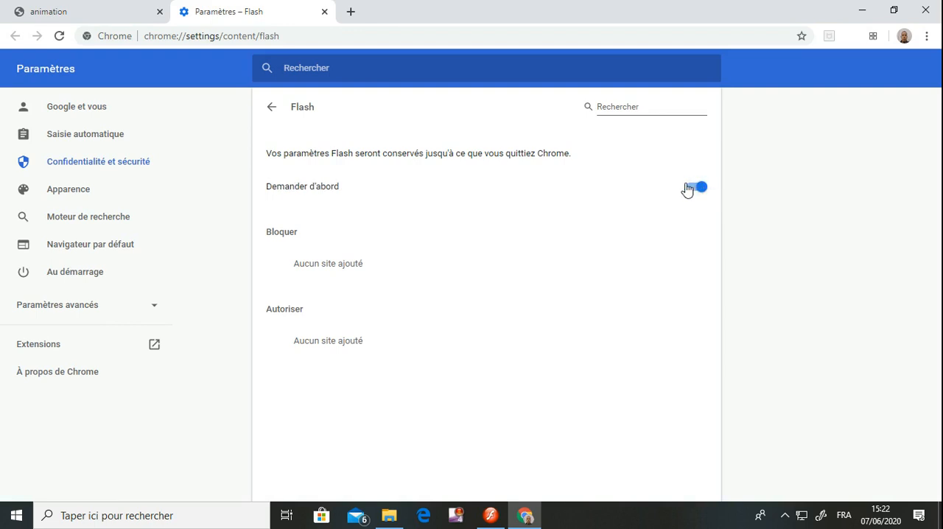
click(562, 42)
key(ctrl+v)
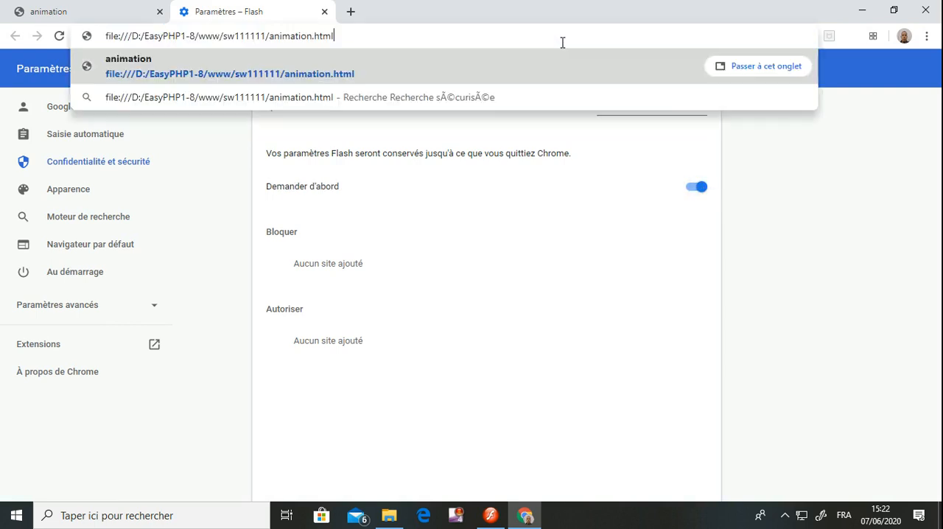
key(Return)
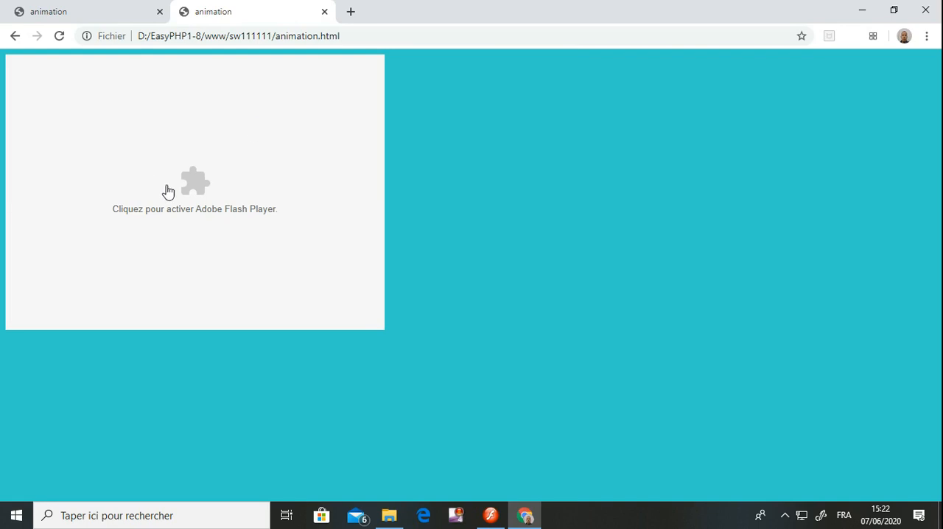
Activate Adobe Flash Player on the animation page and allow the local file to run Flash
click(203, 202)
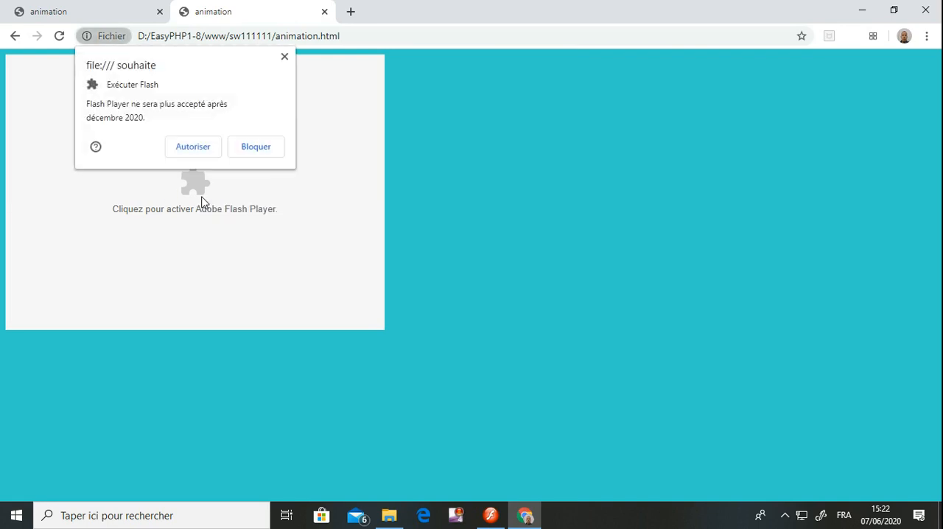
click(193, 147)
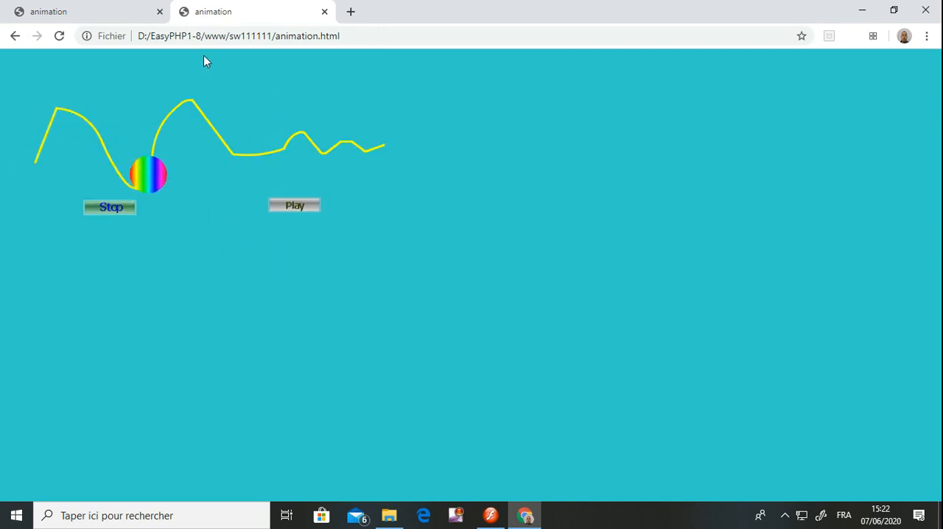
Switch to File Explorer to examine the animation HTML and Shockwave Flash files in the sw111111 folder, and minimize its window
click(388, 515)
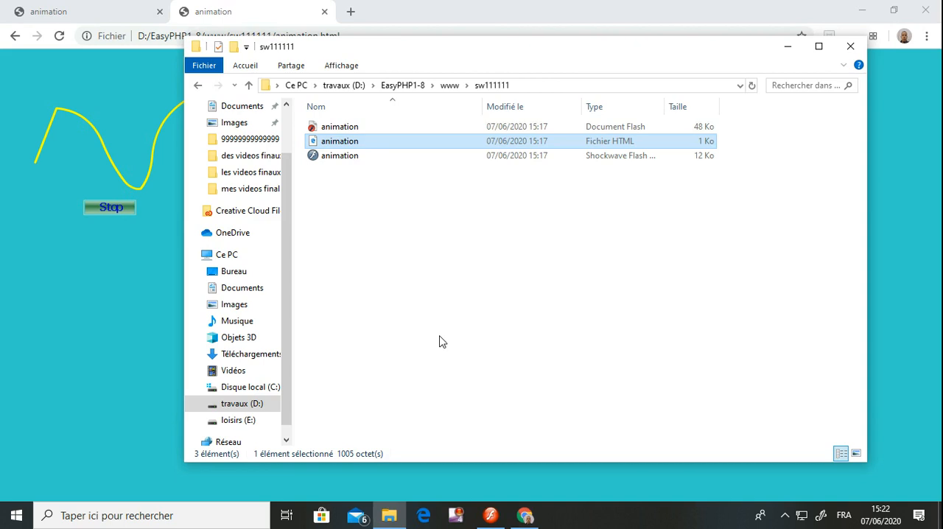
double_click(338, 140)
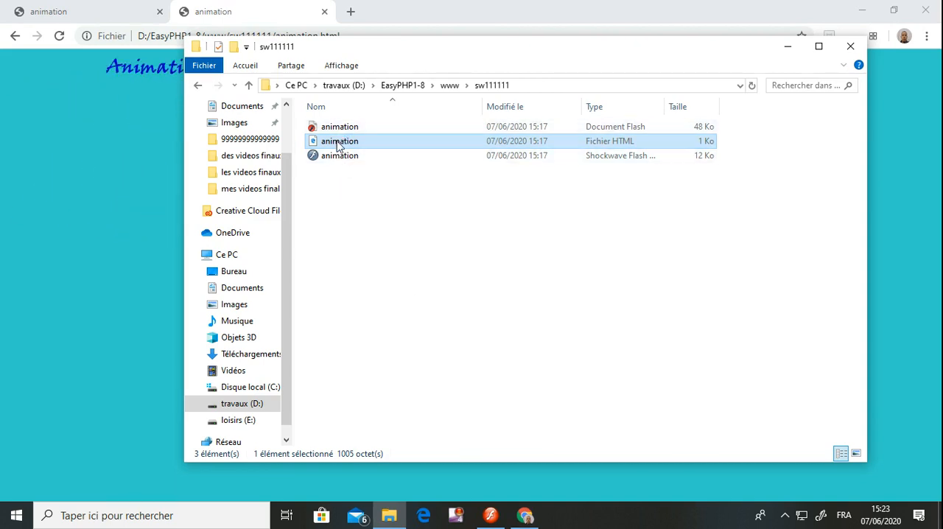
click(338, 155)
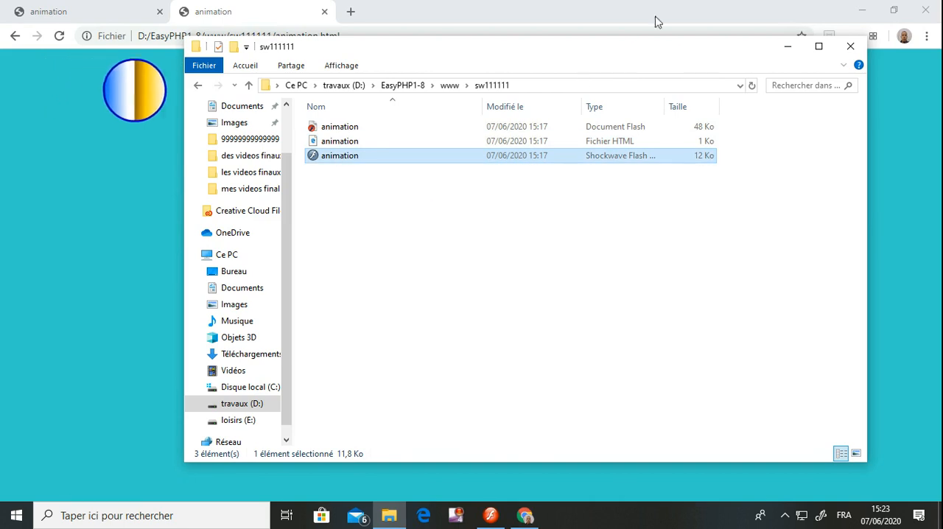
click(787, 46)
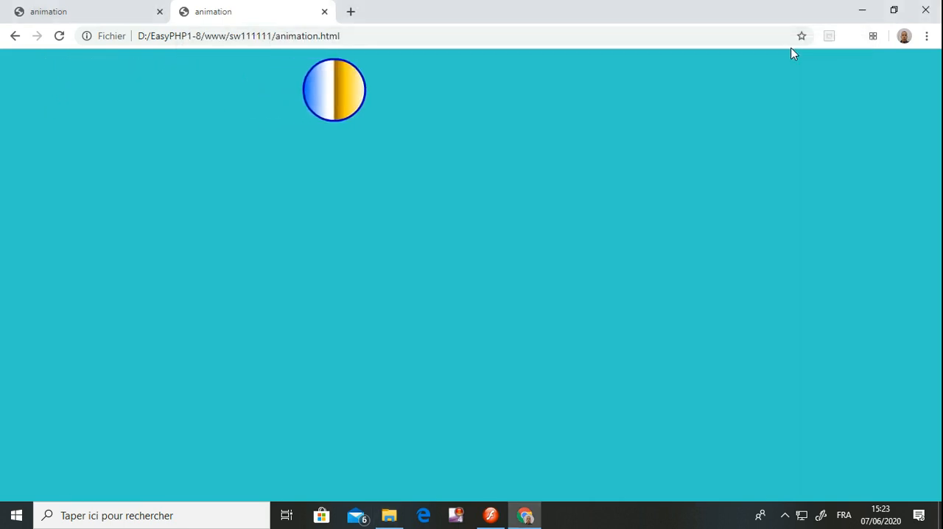